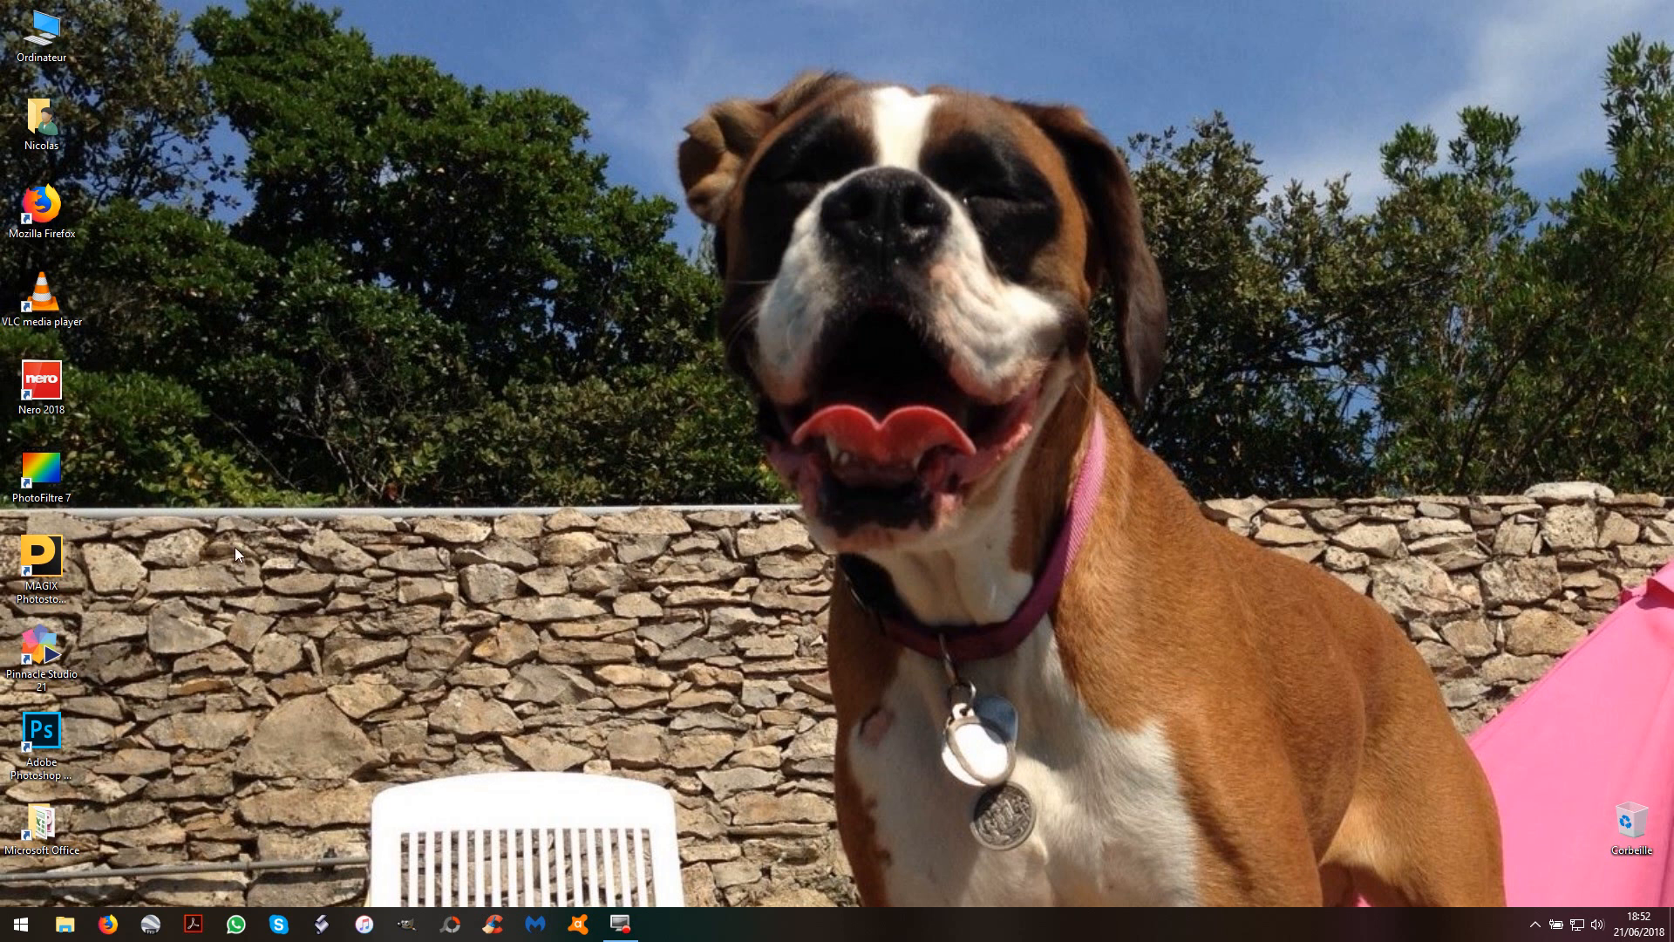
Launch Pinnacle Studio, enter the editing workspace and display the media bin "The Sky is the Limit" in the library
double_click(39, 652)
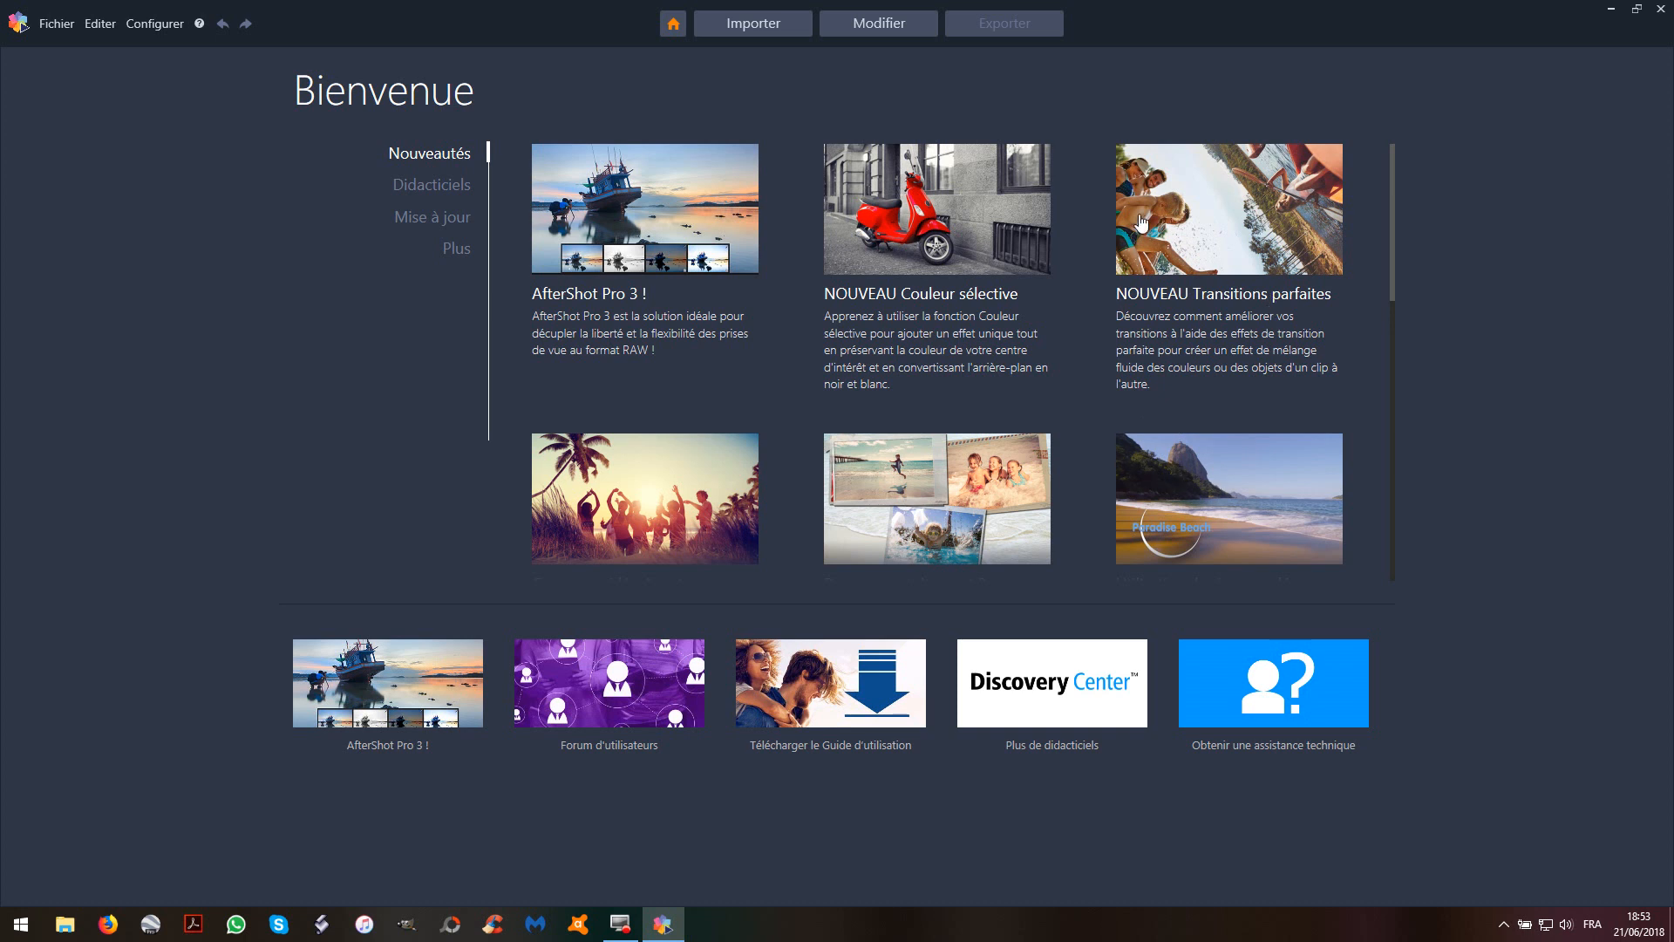
click(869, 26)
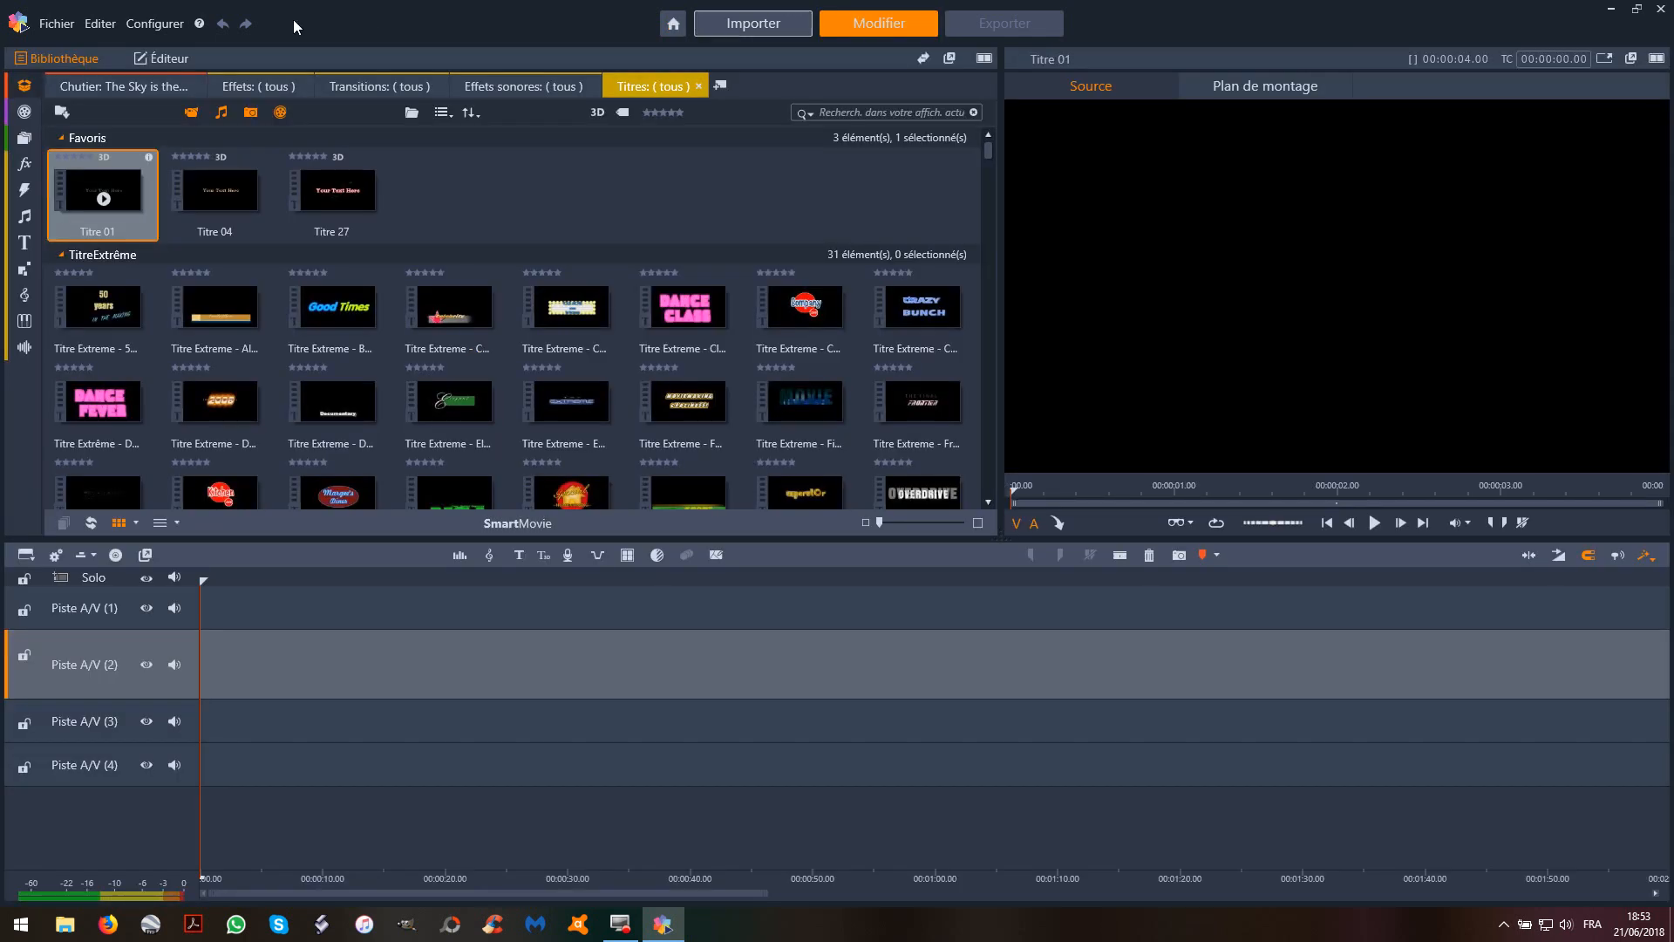
click(147, 85)
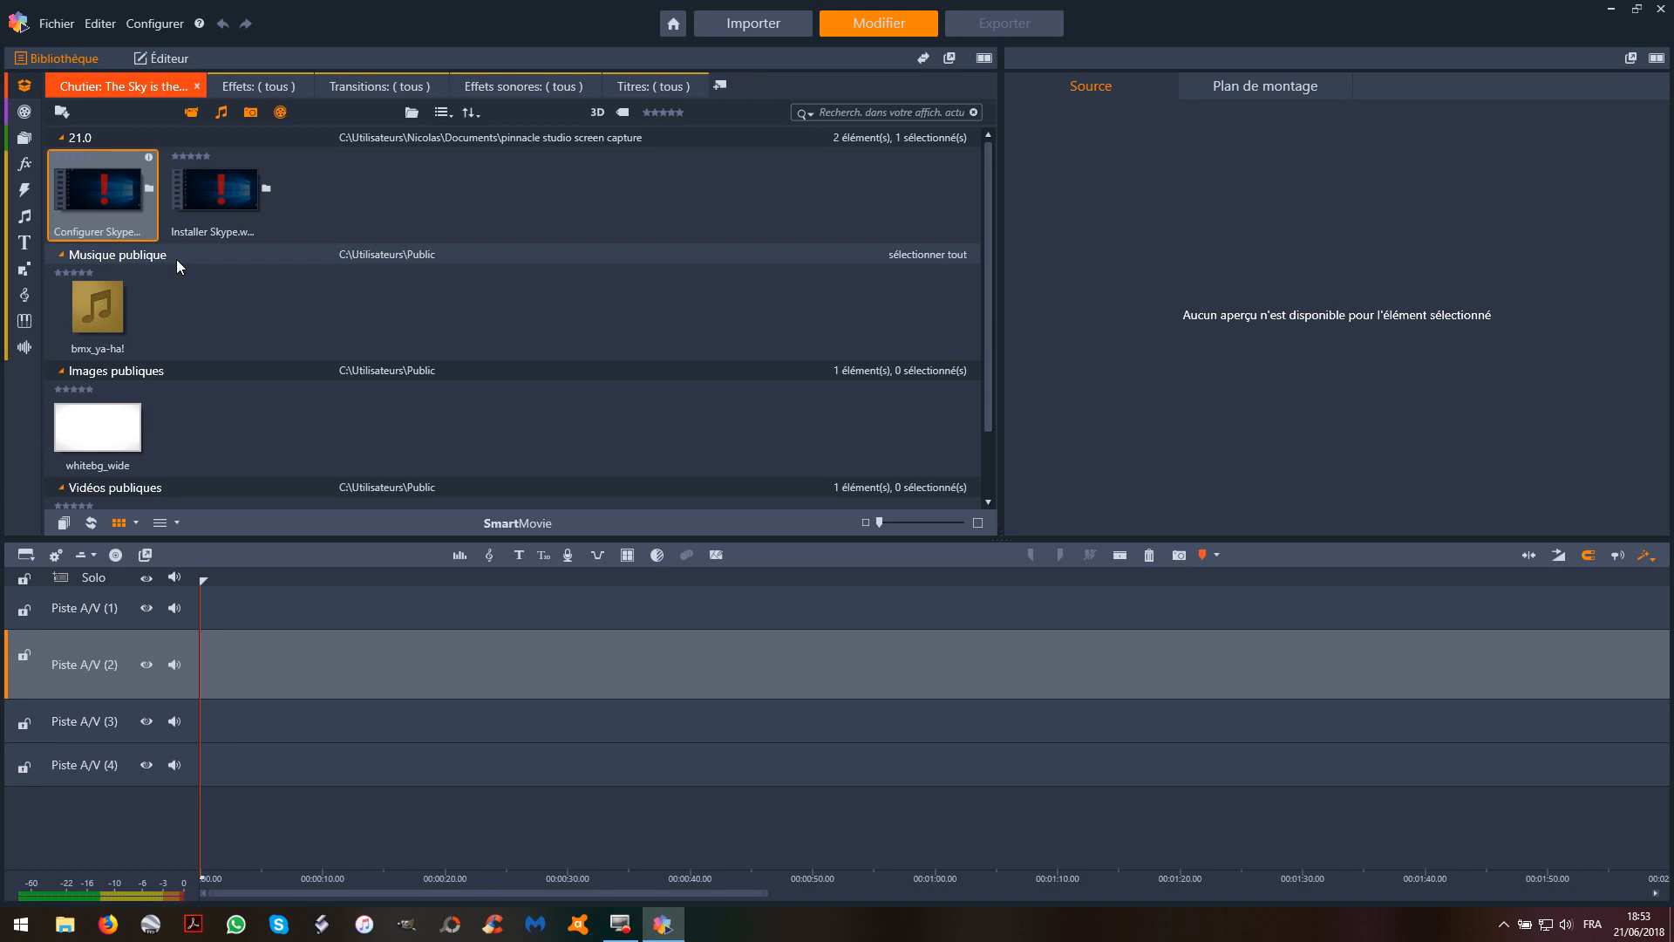
Import all the photos from the folder E:\Montage test\Photos into the media bin
mouse_move(26, 87)
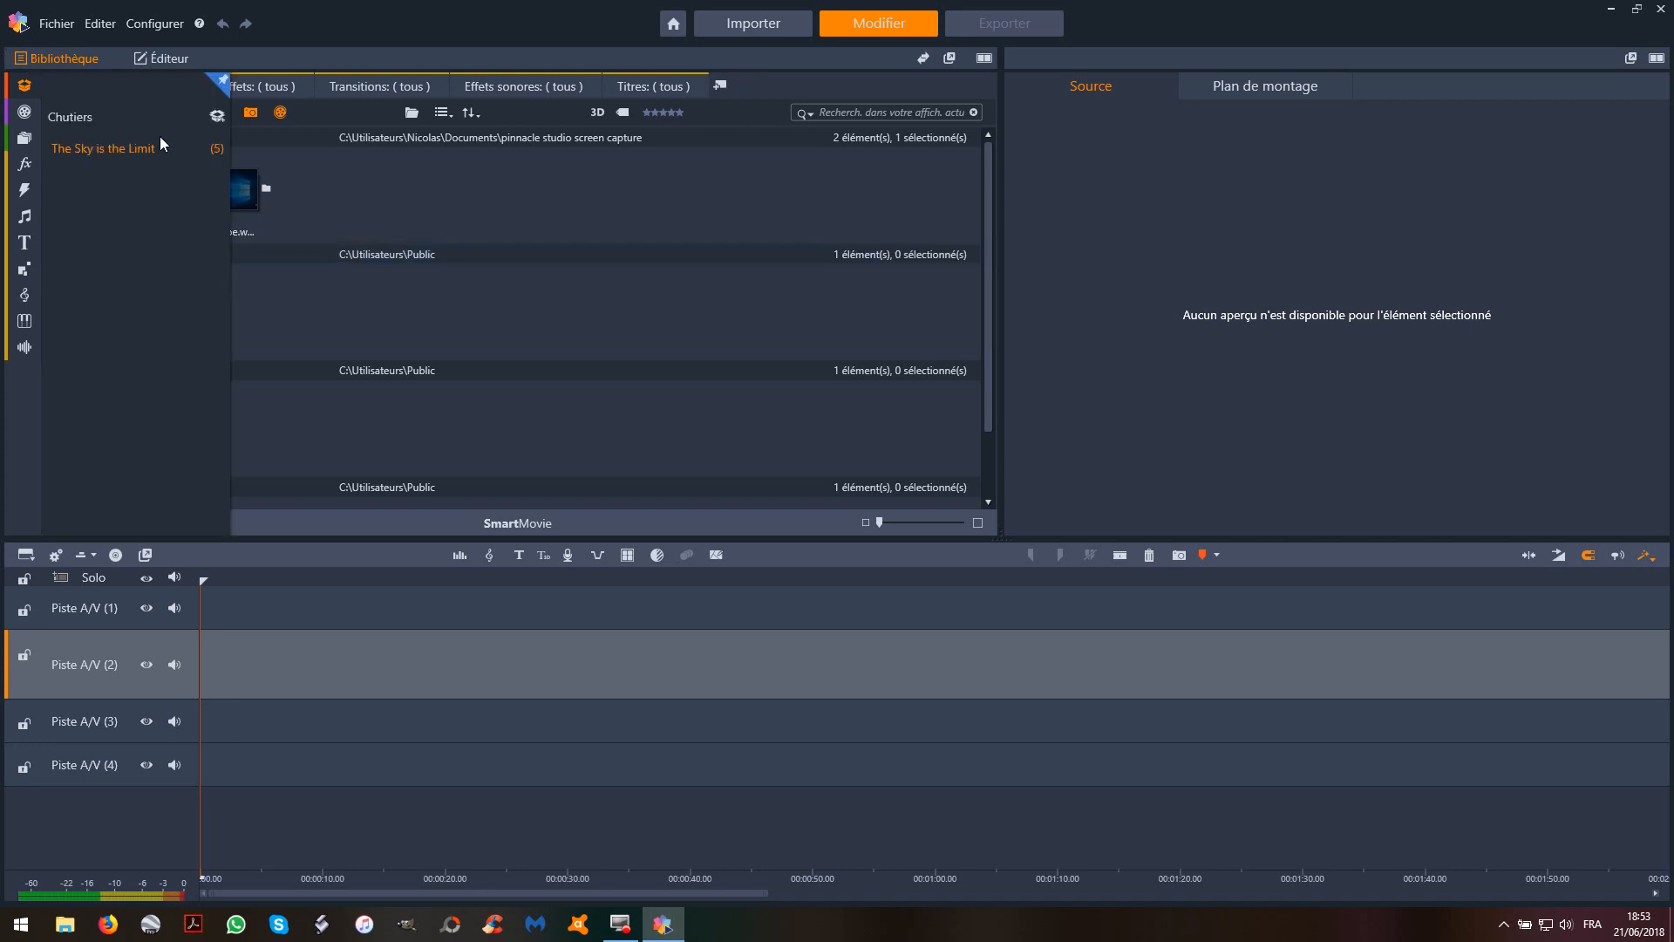
click(61, 112)
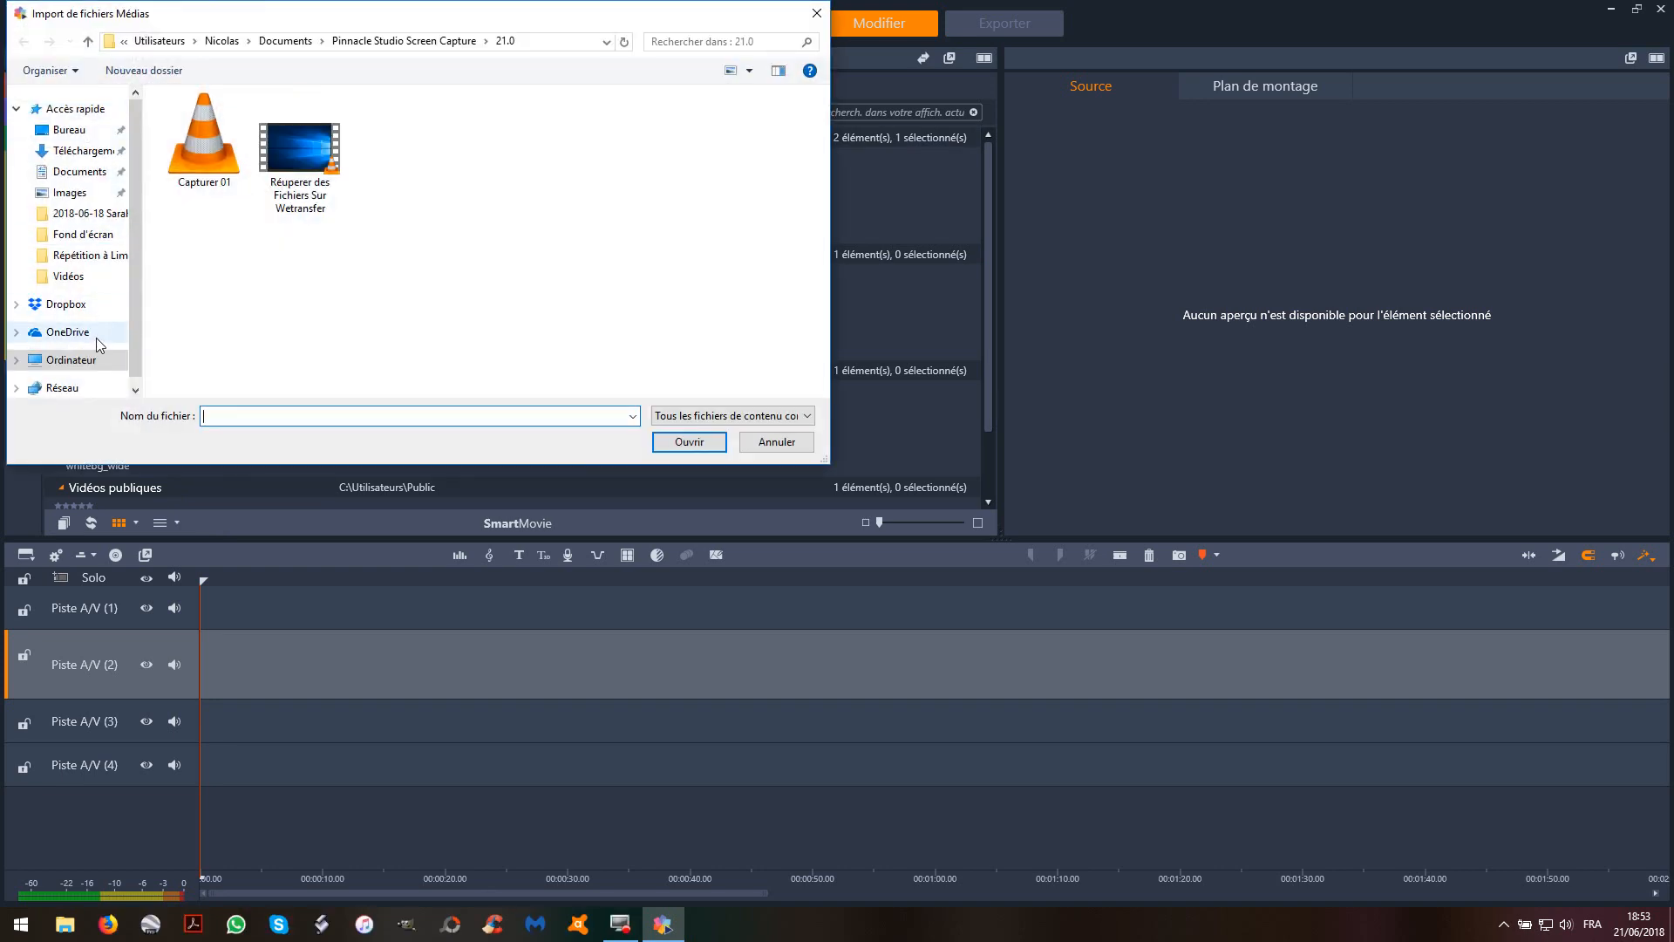
click(99, 366)
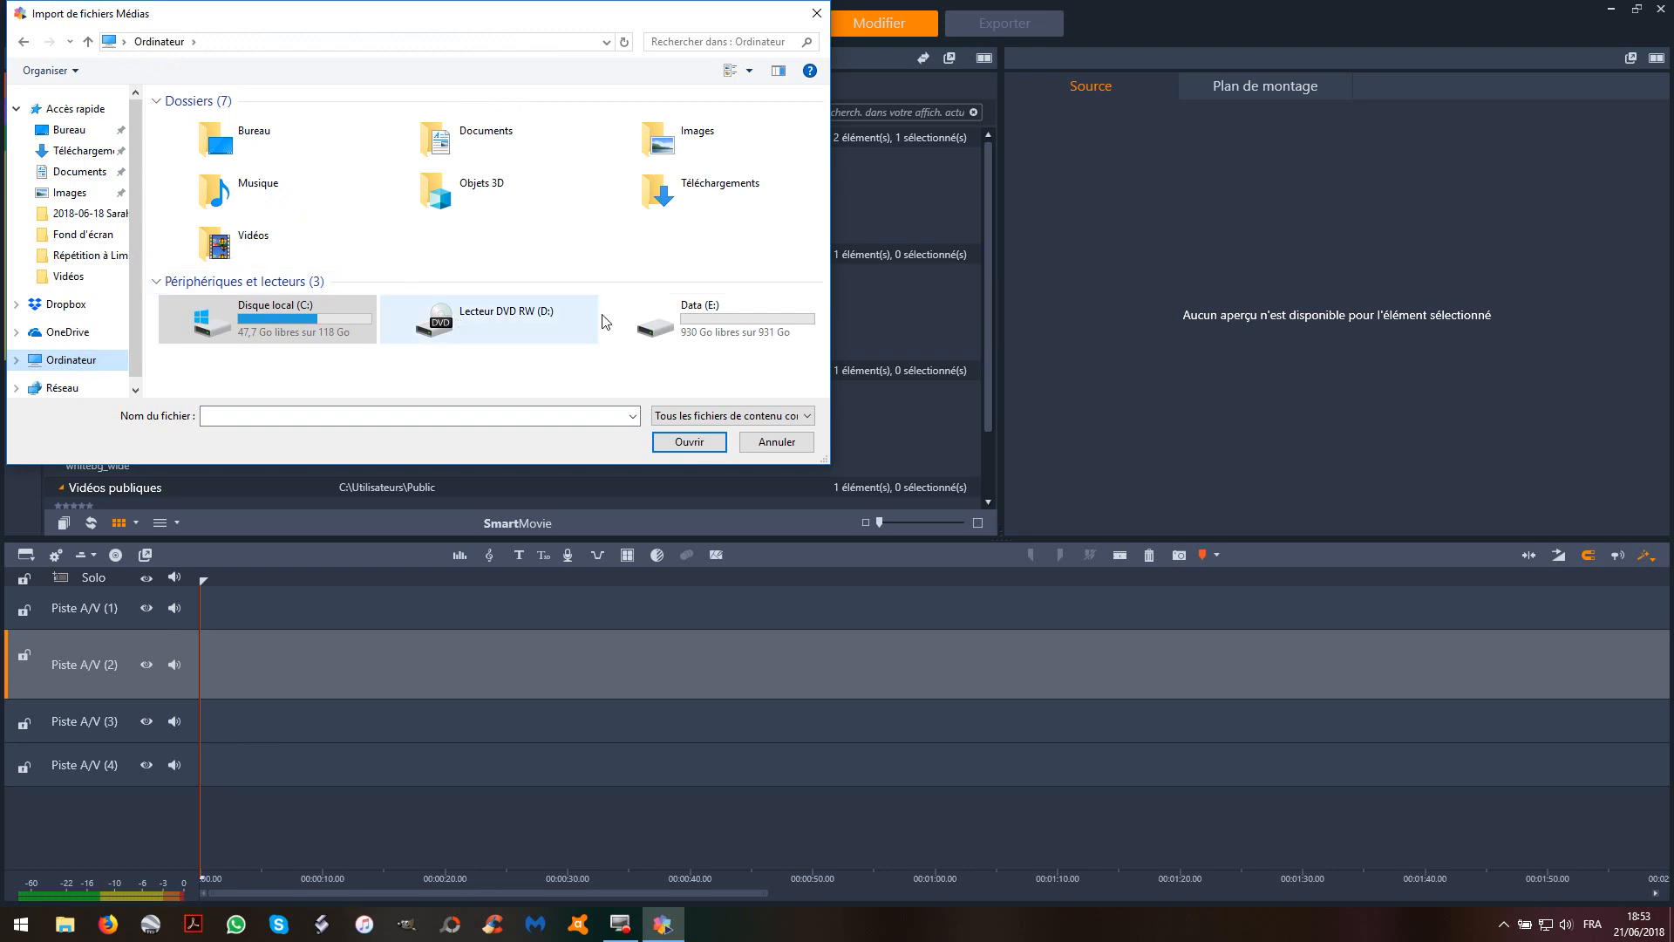
double_click(693, 331)
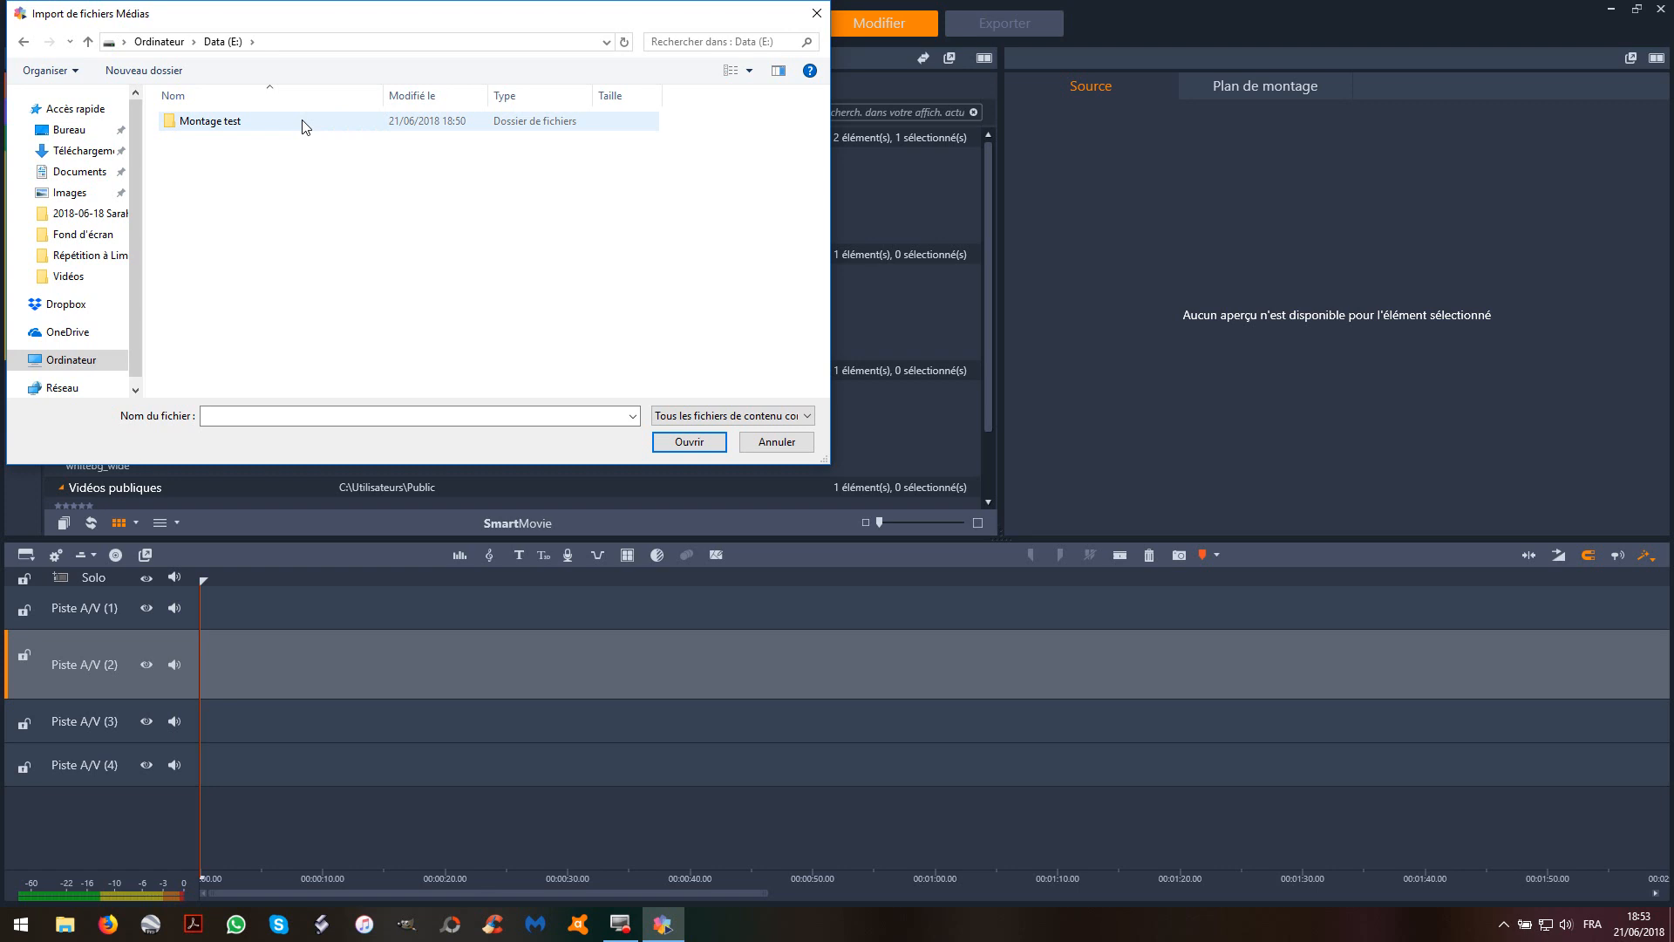
double_click(303, 127)
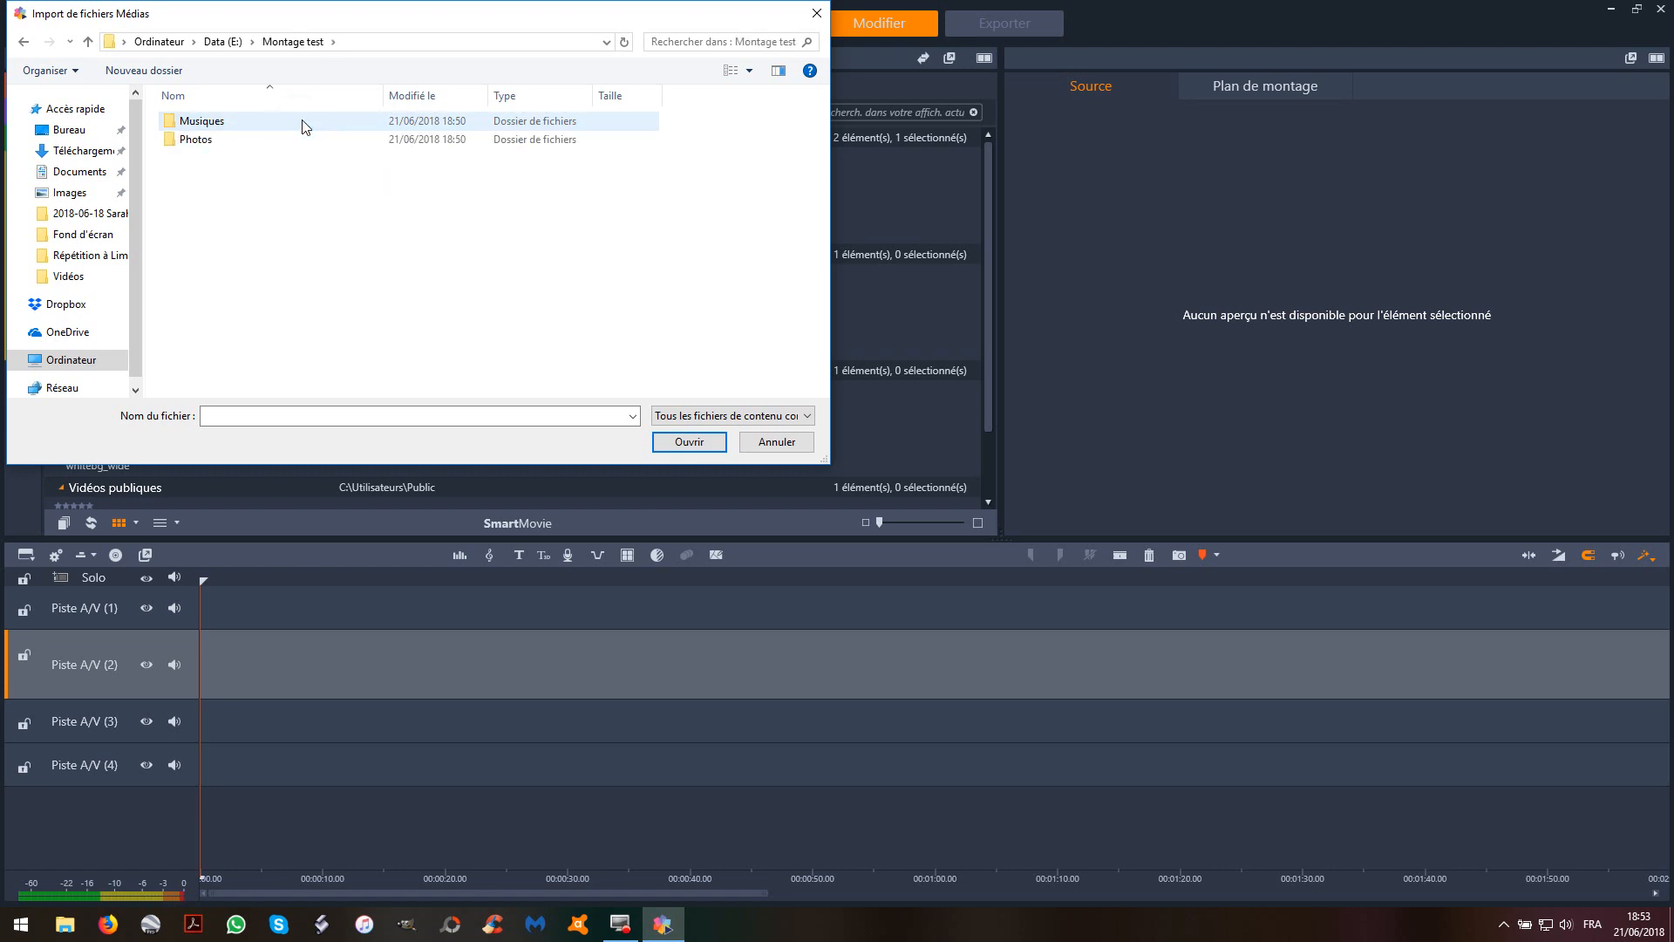
double_click(306, 141)
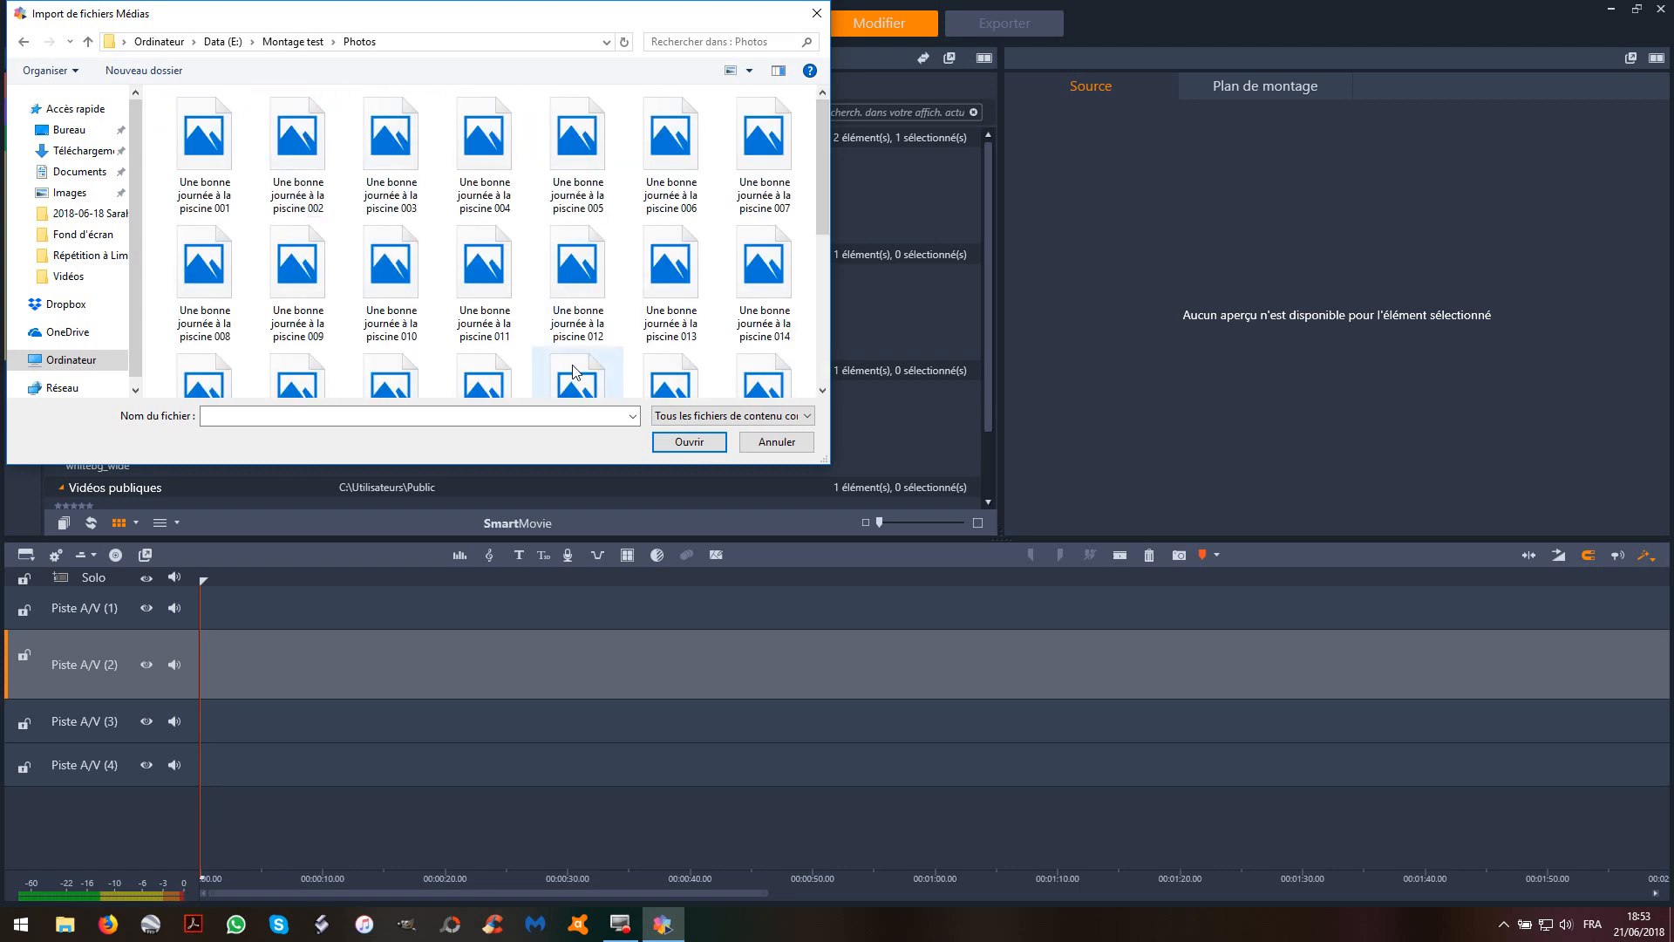
click(233, 185)
key(ctrl+a)
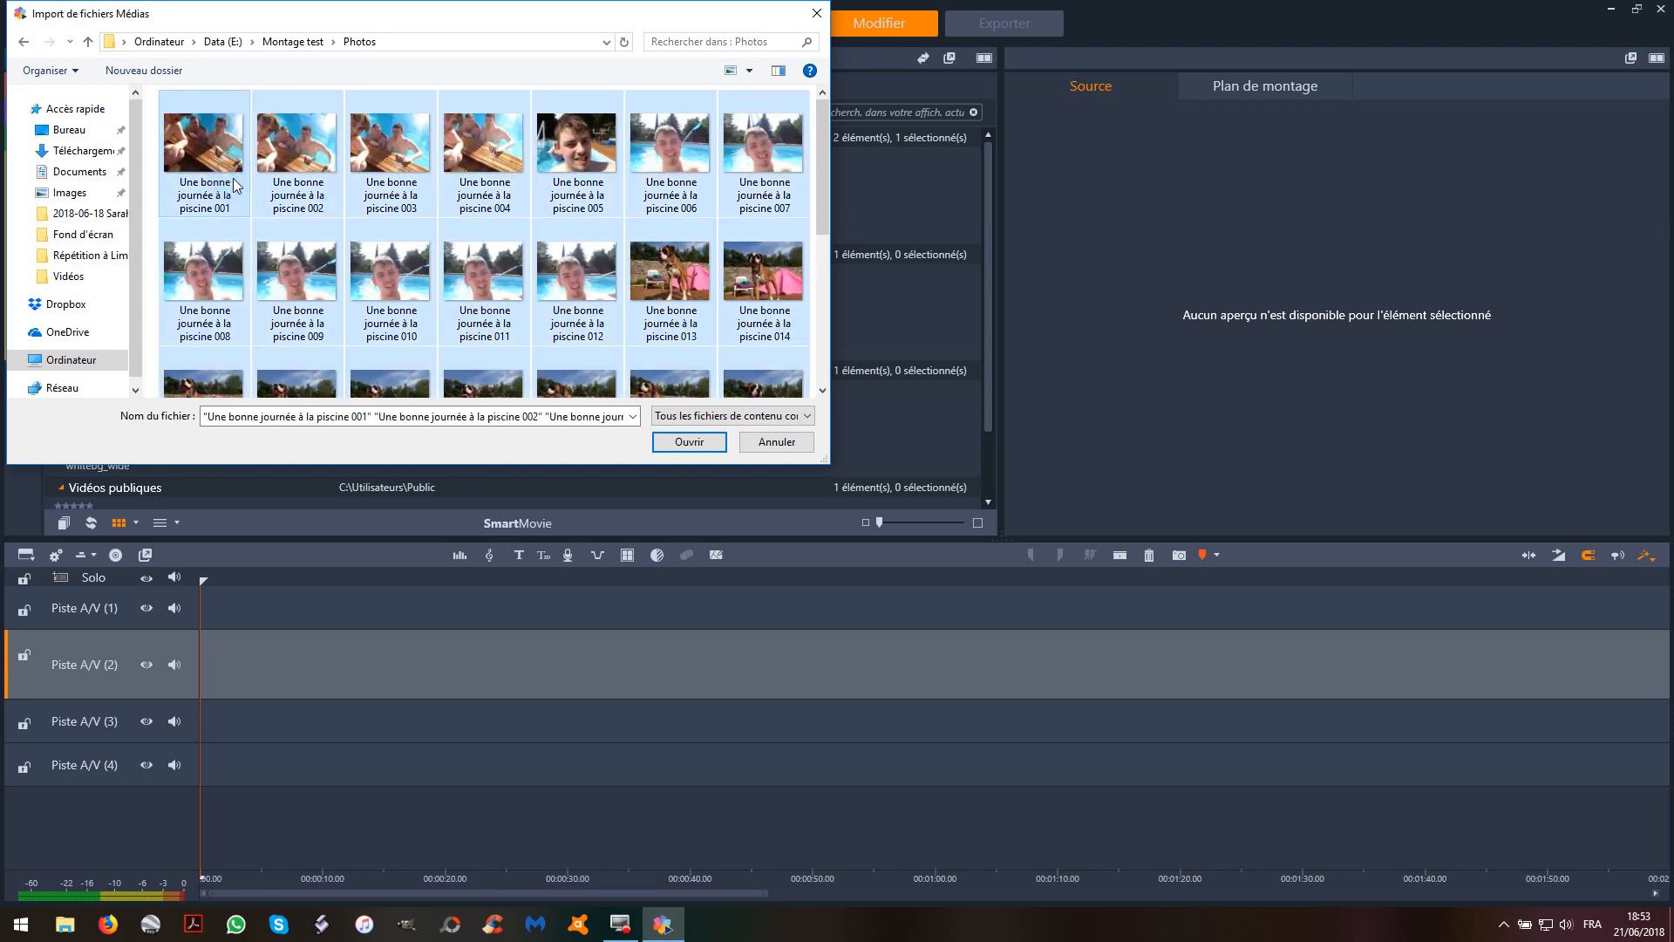
click(690, 442)
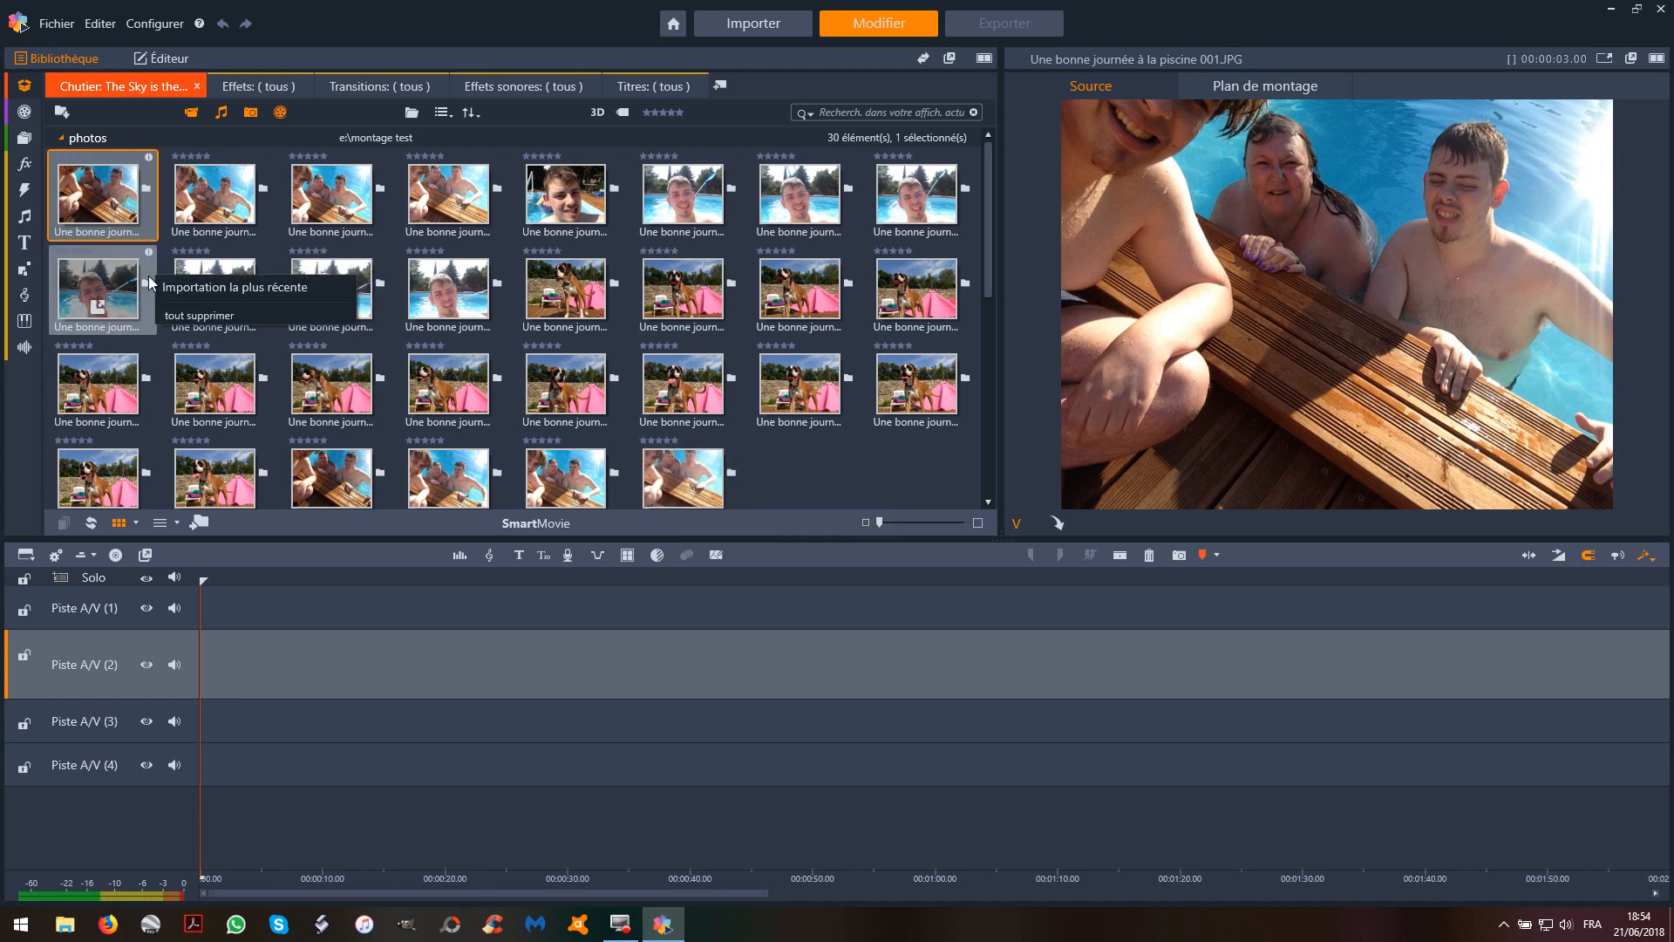
Add the "Good Times" title from the TitreExtrême collection to the start of track Piste A/V (2)
click(23, 249)
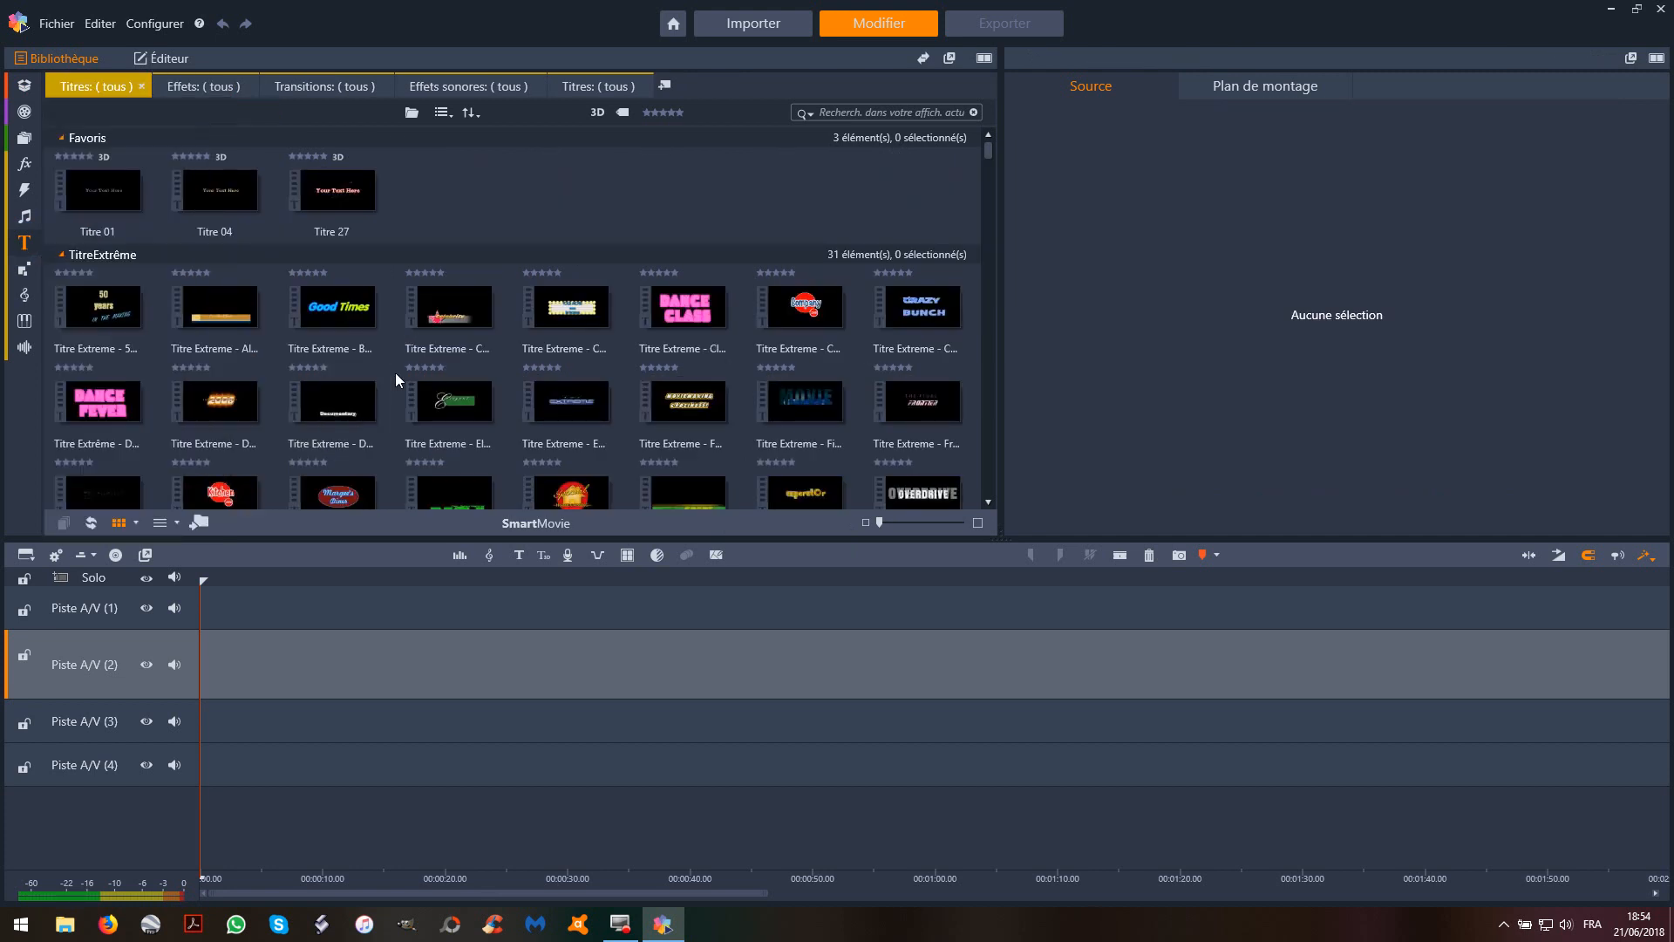
click(285, 301)
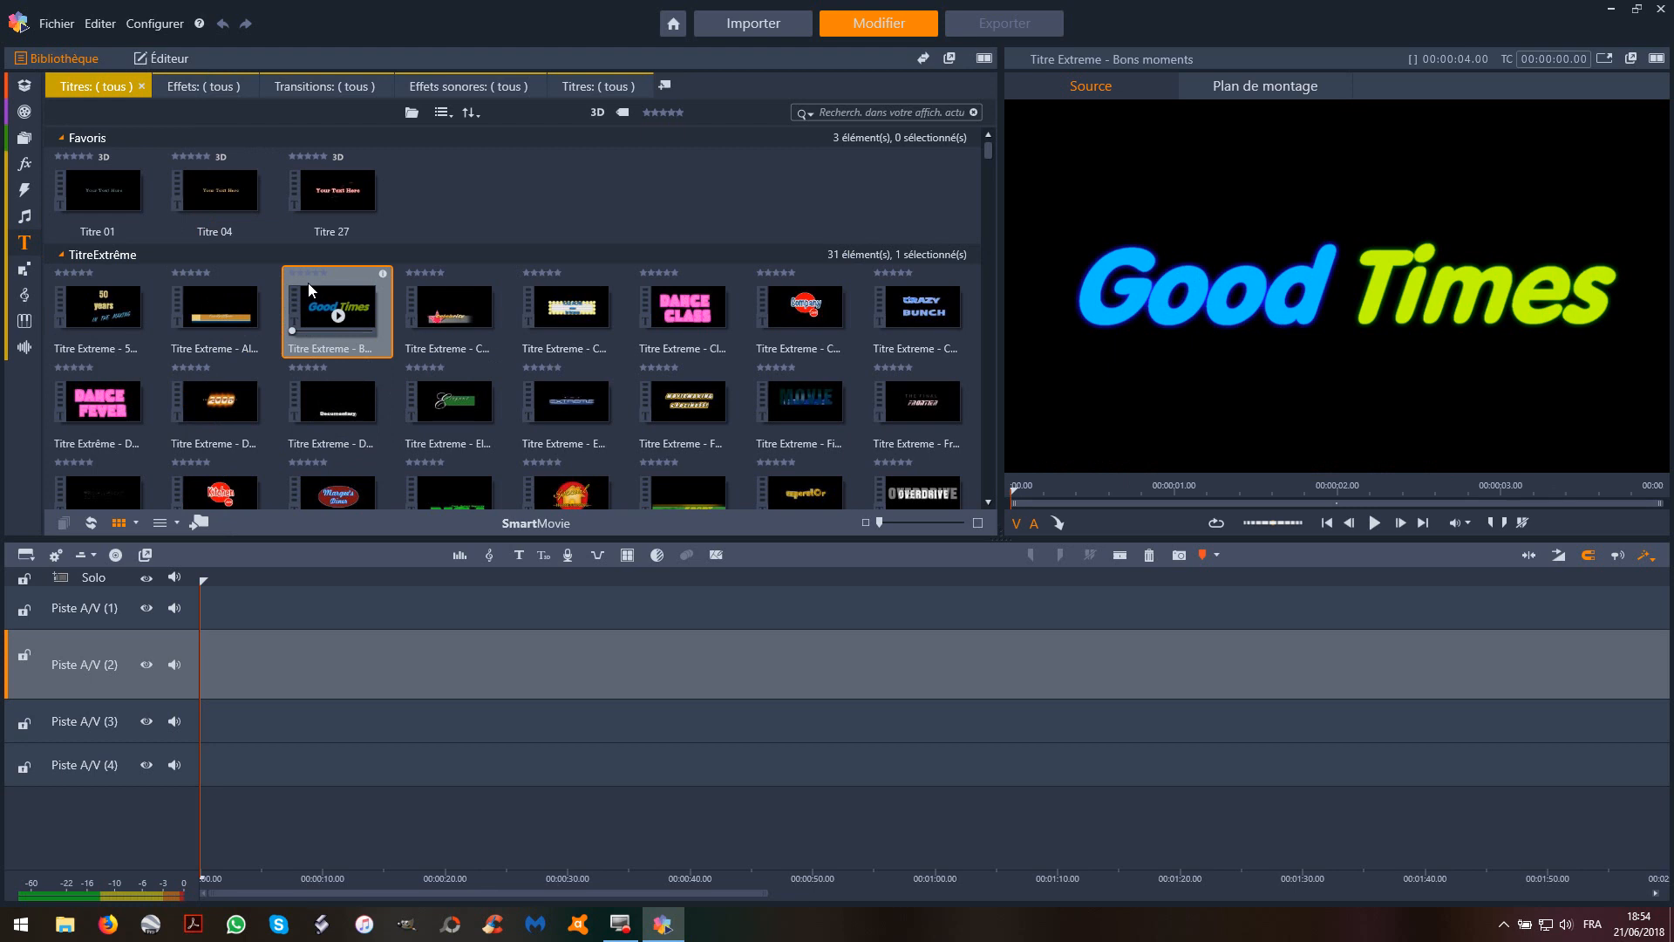
drag(312, 296, 307, 651)
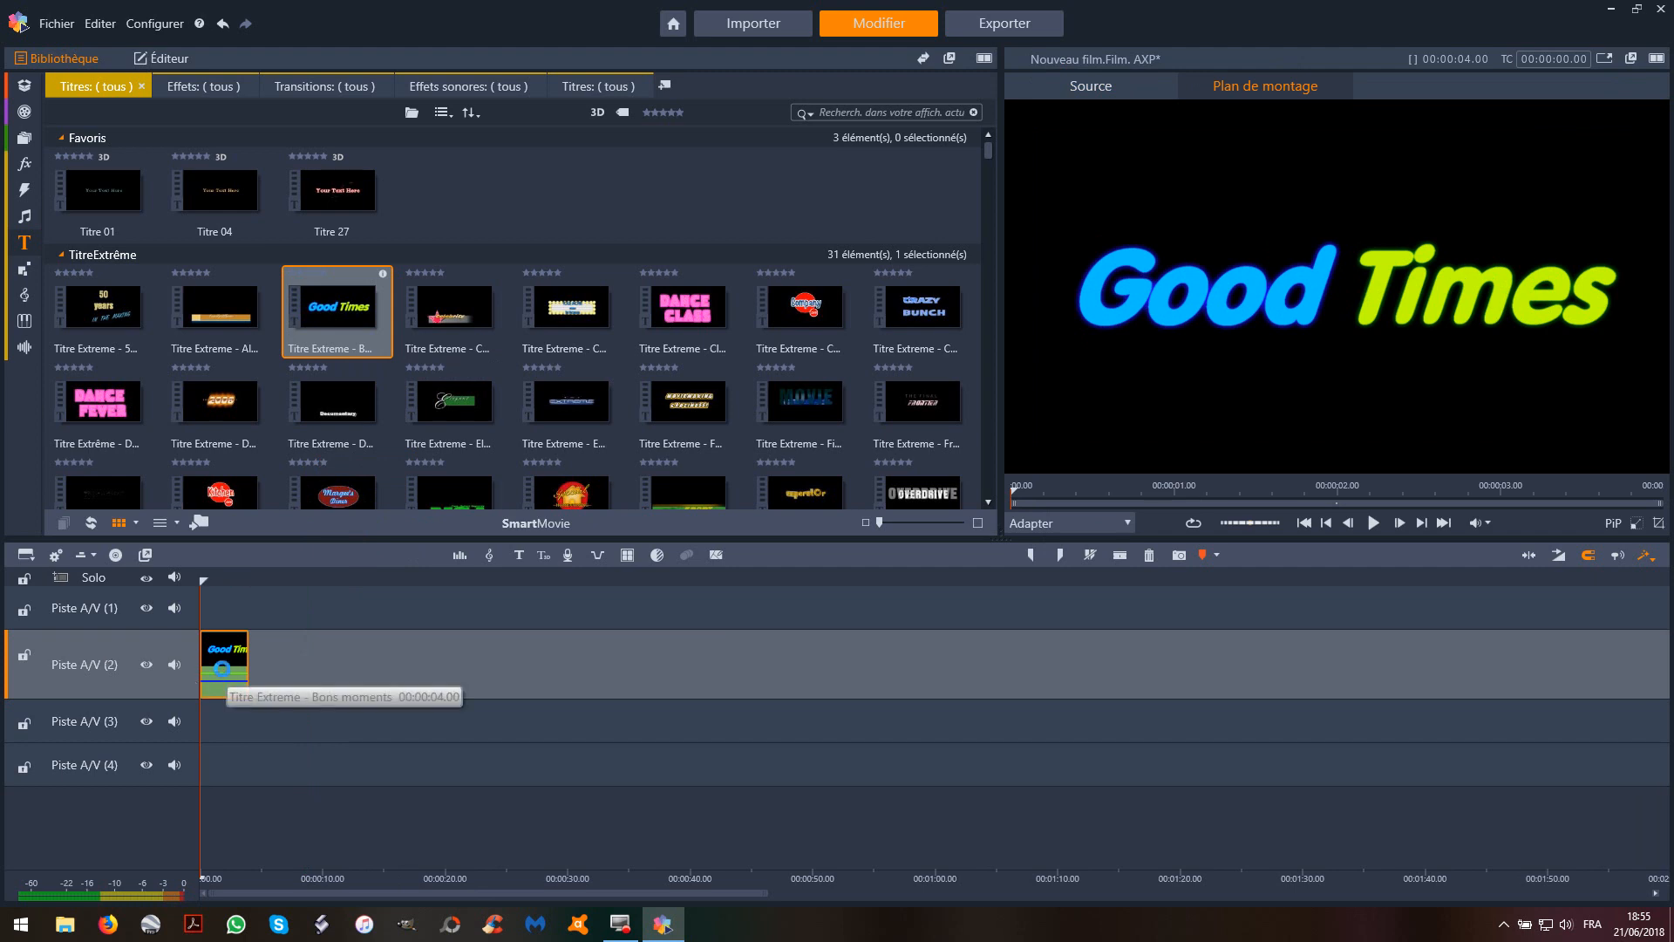
Edit the title clip on the timeline and replace its text with "Montage Test"
double_click(223, 668)
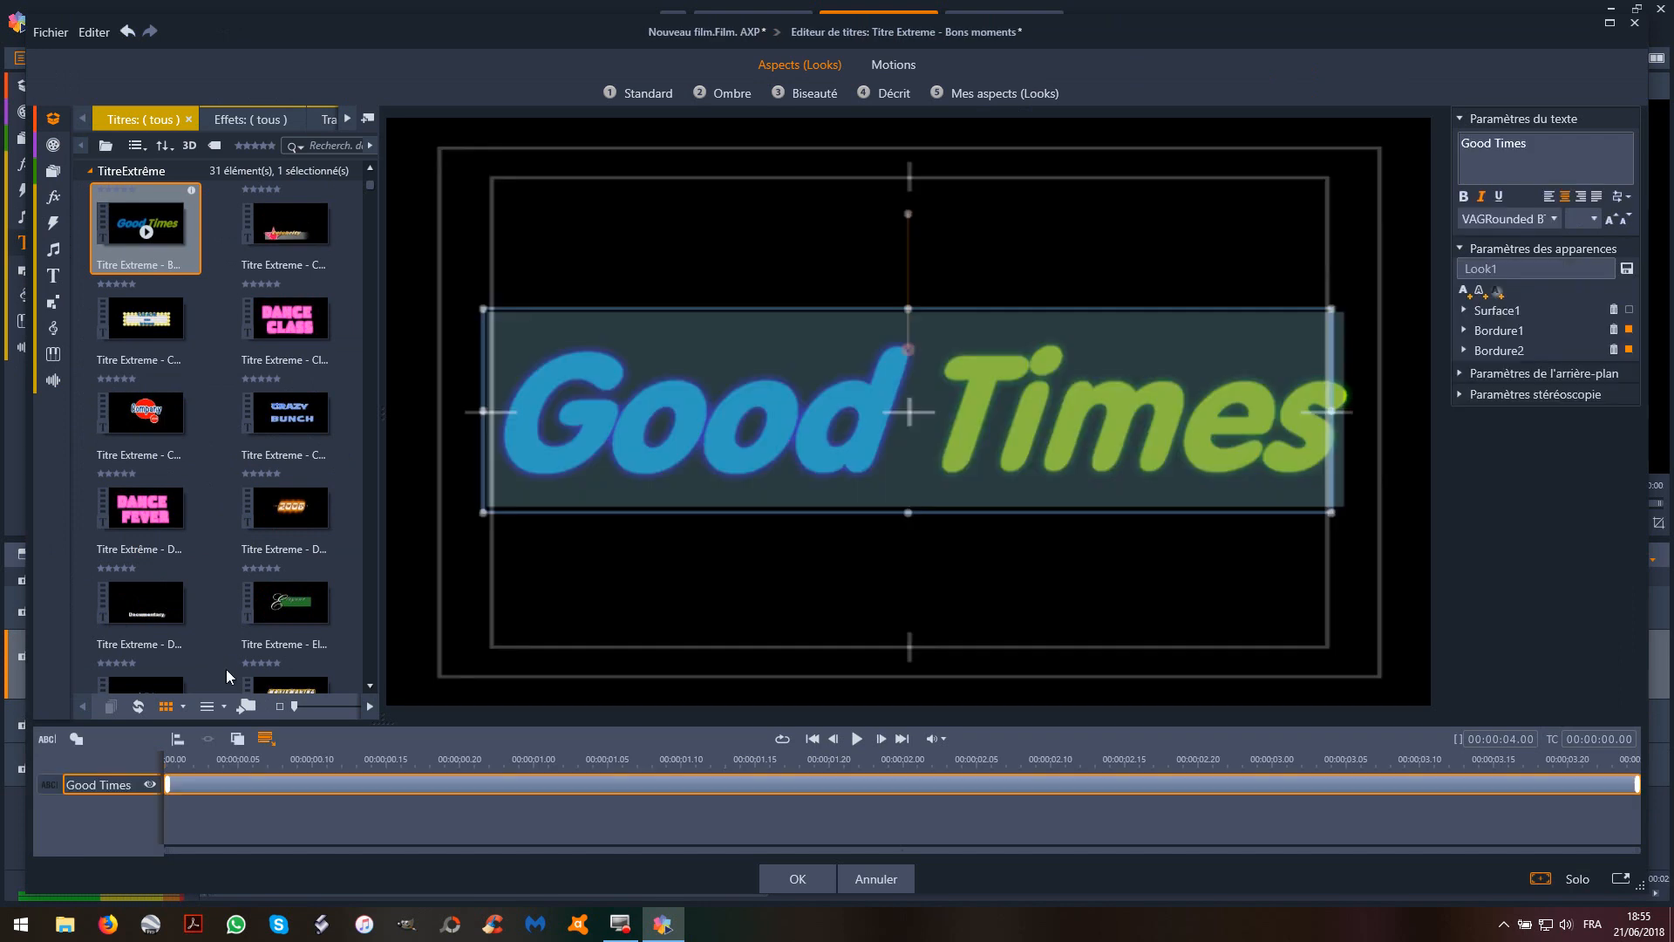
text(M)
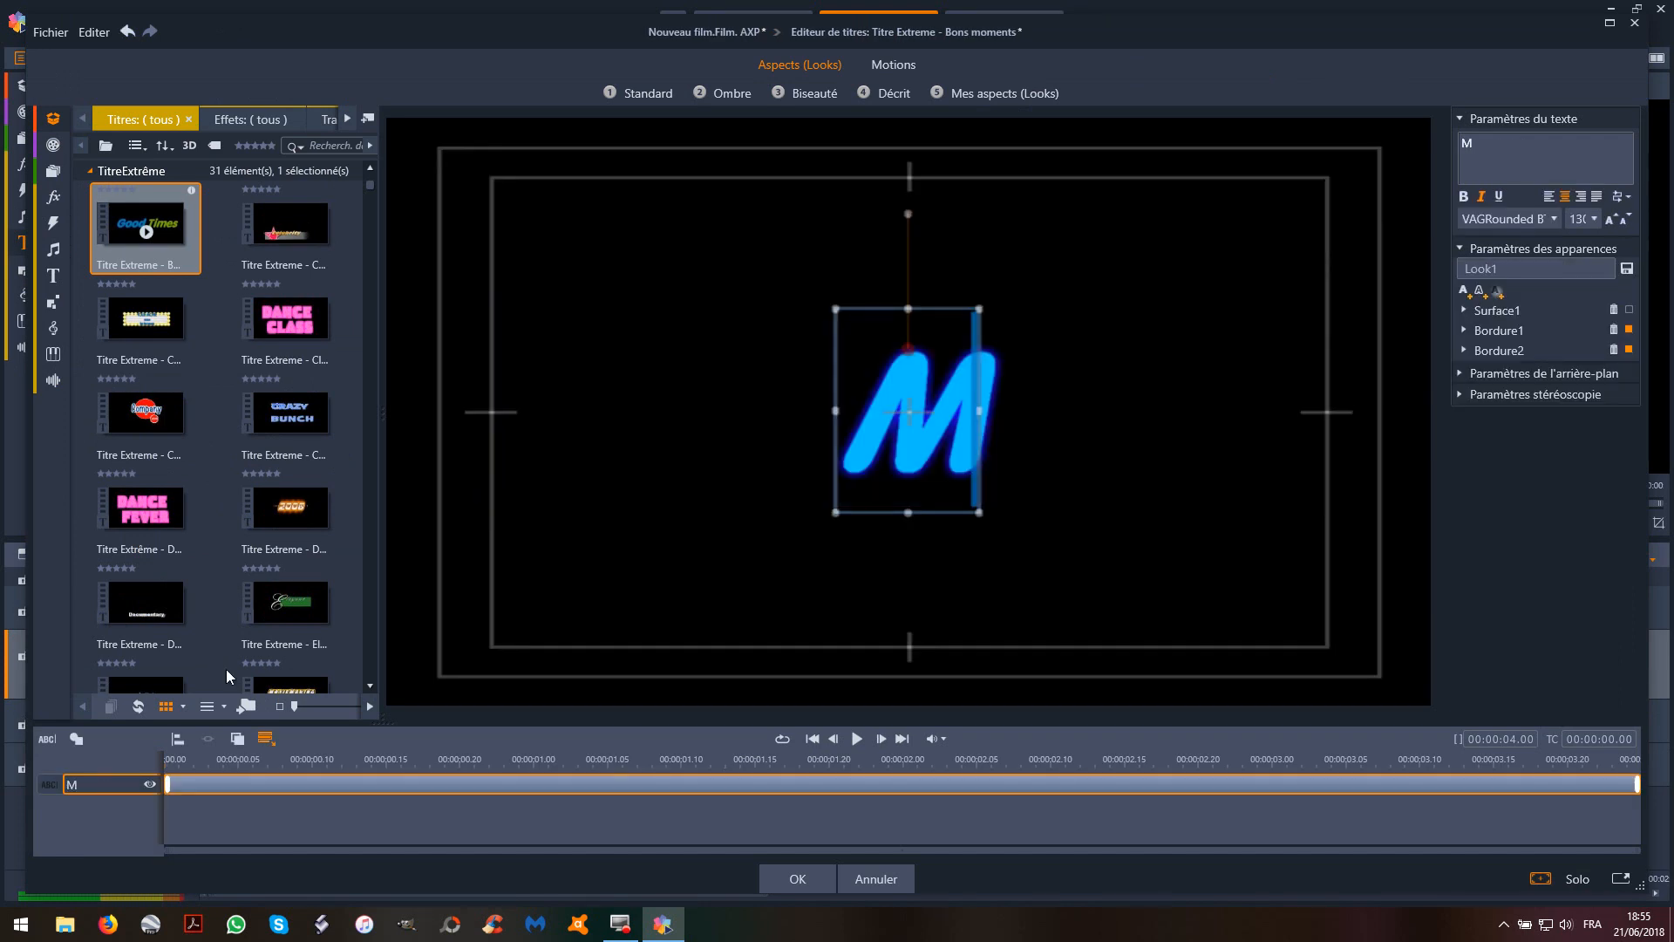
text(ontage)
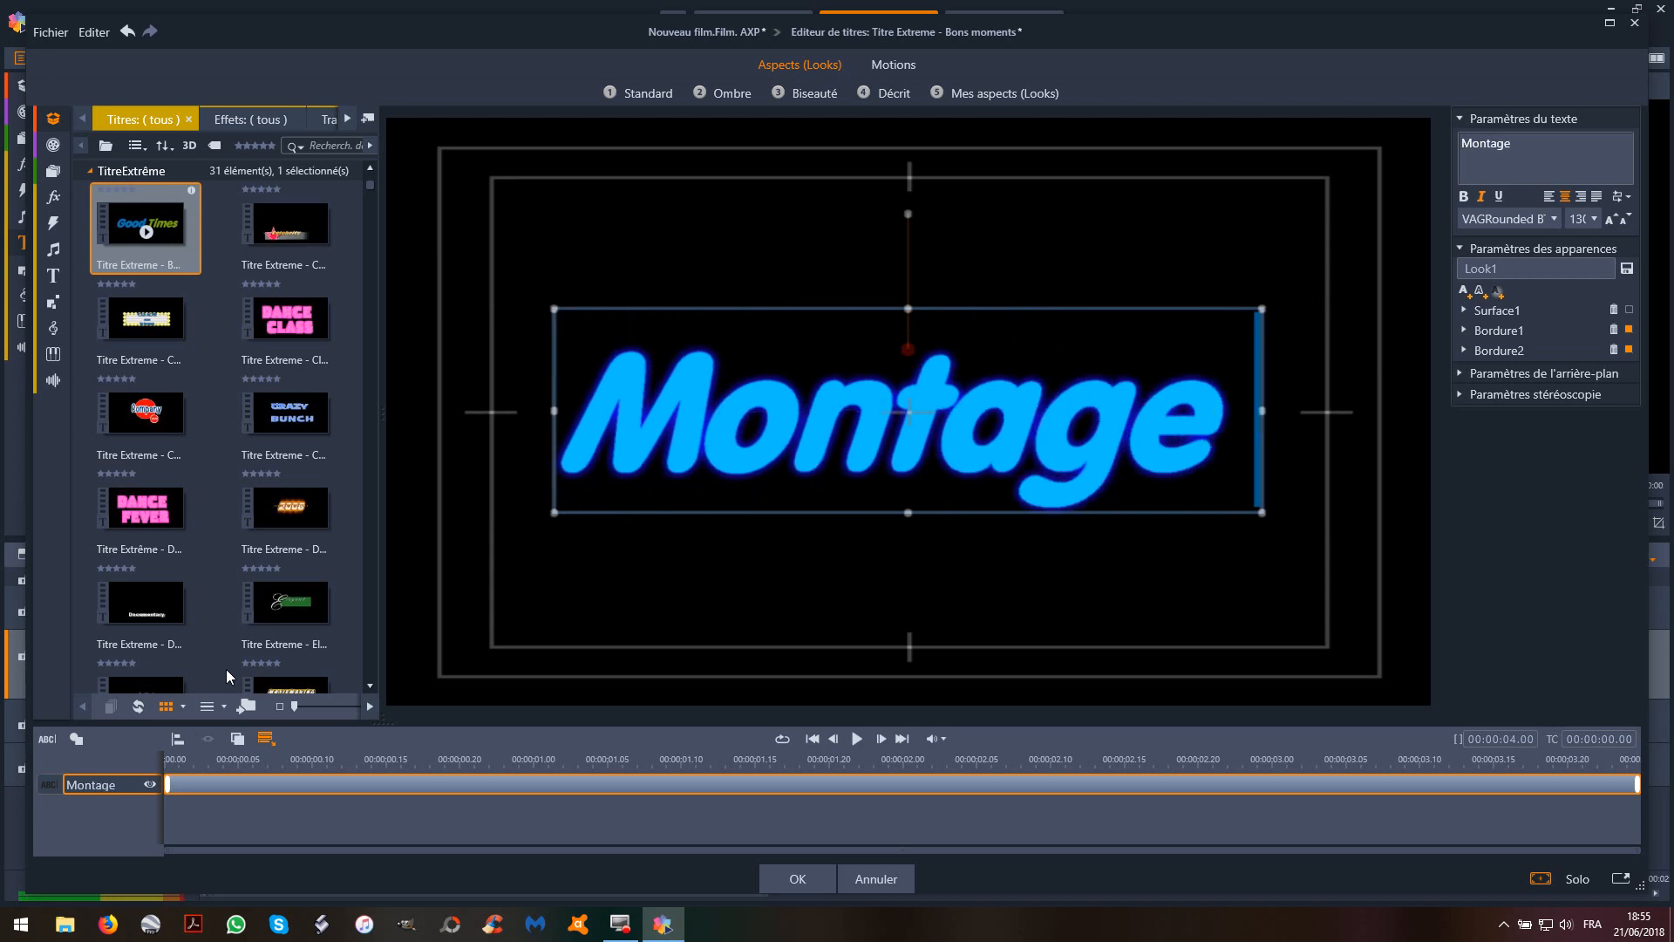
text( Tesr)
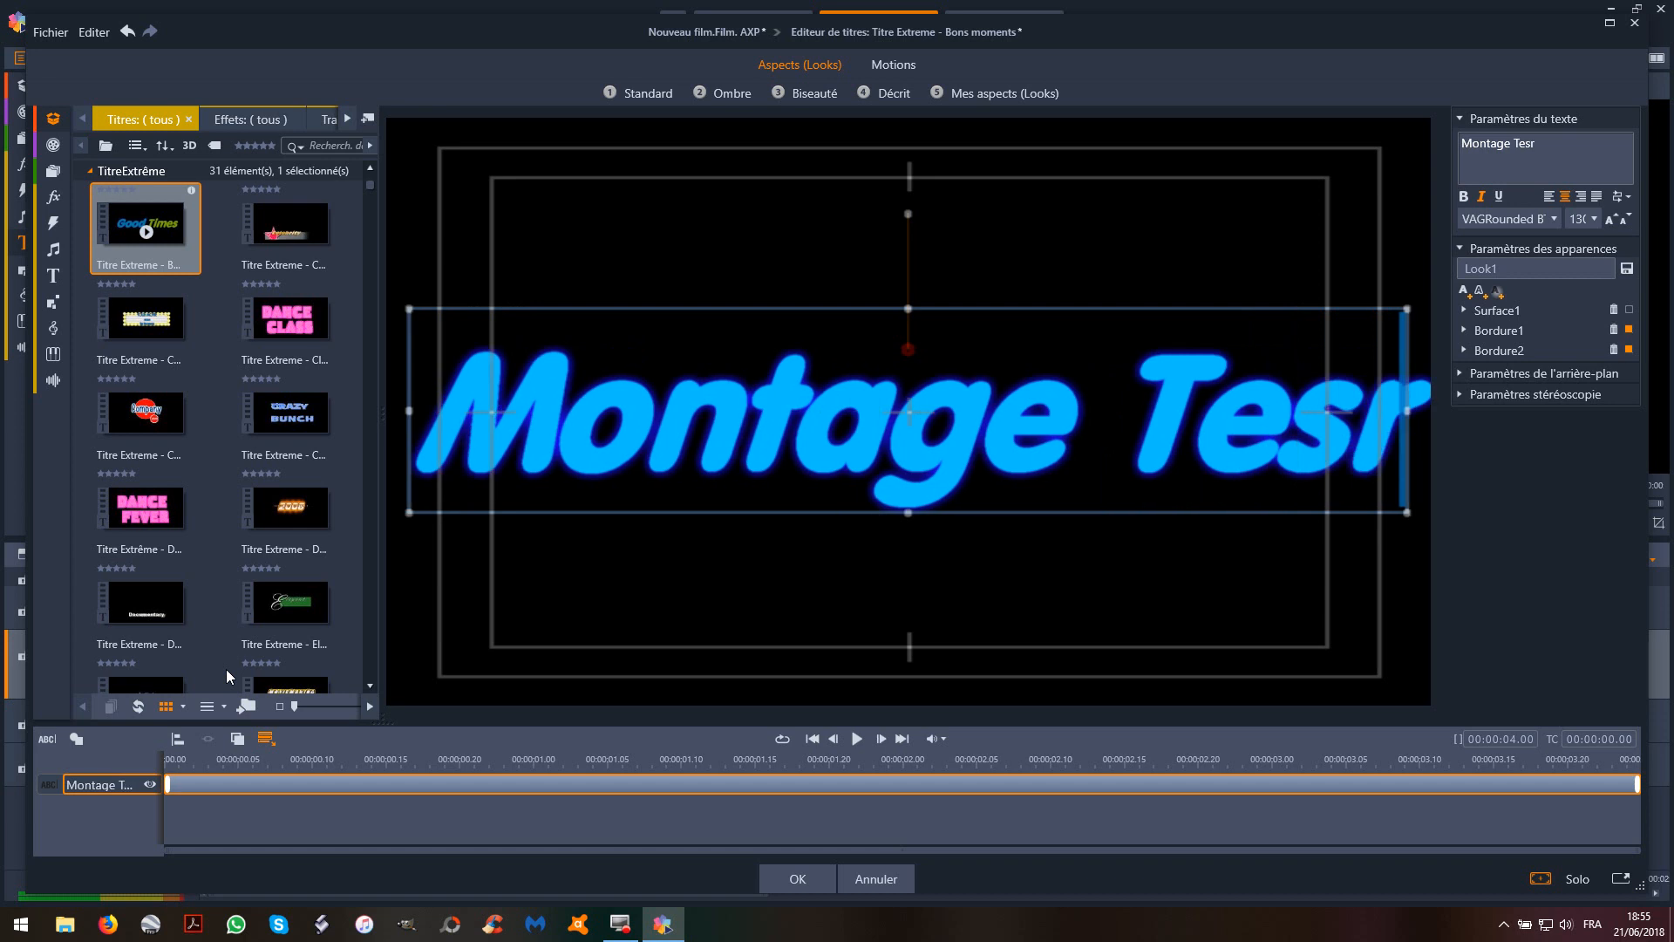
key(BackSpace)
text(y)
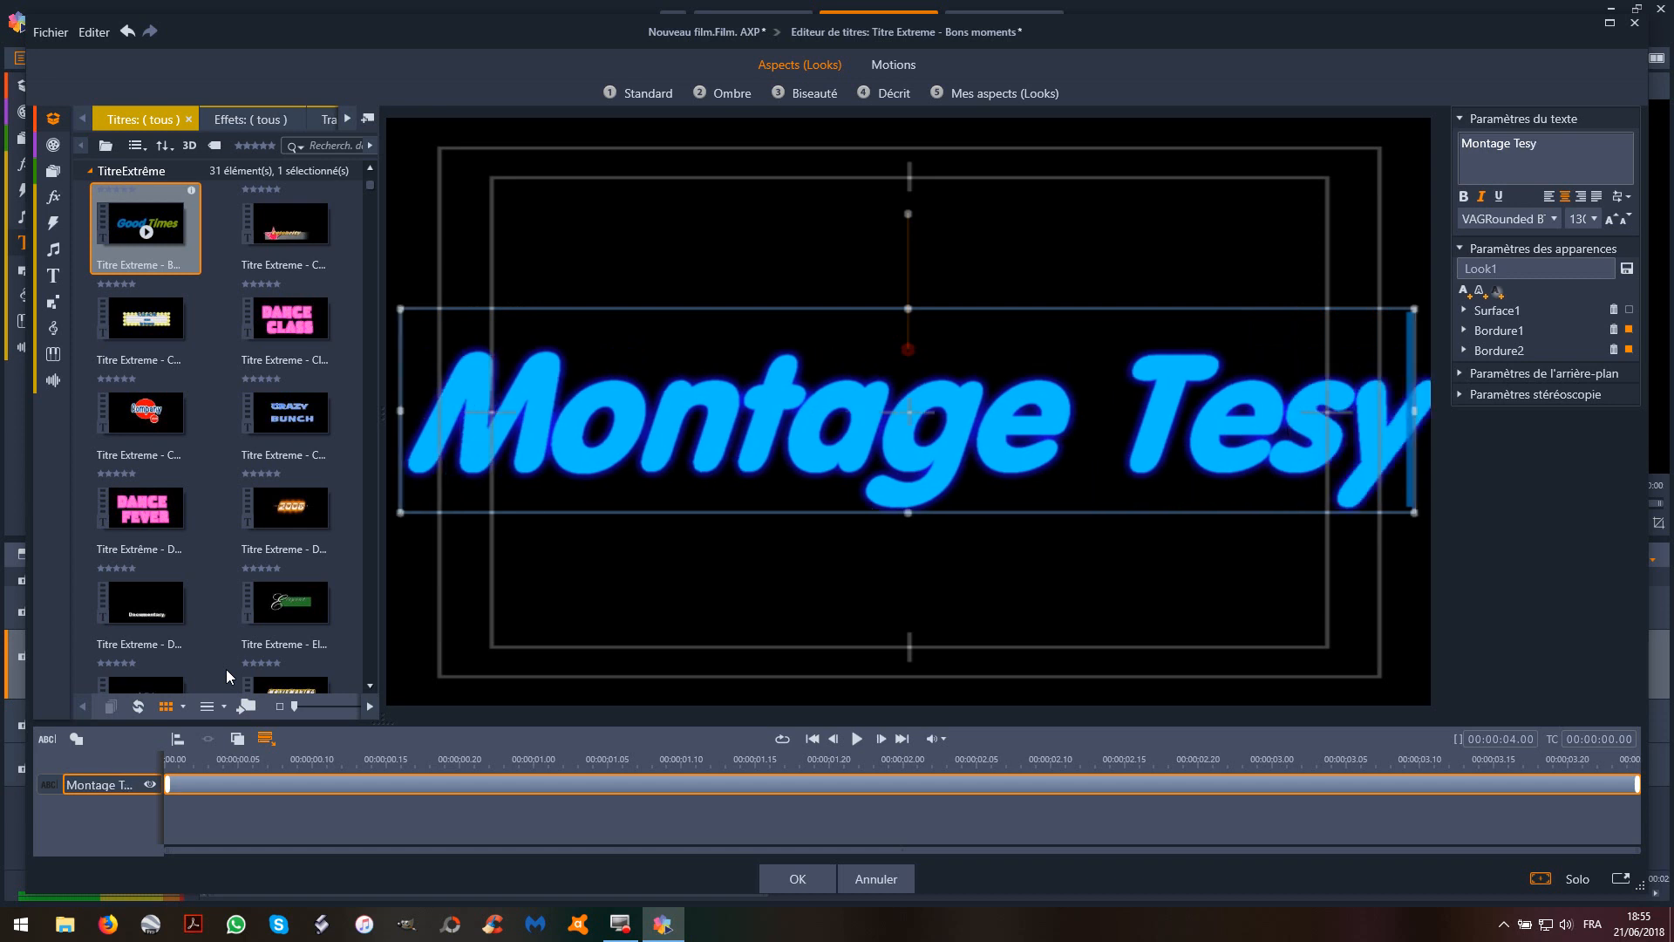
key(BackSpace)
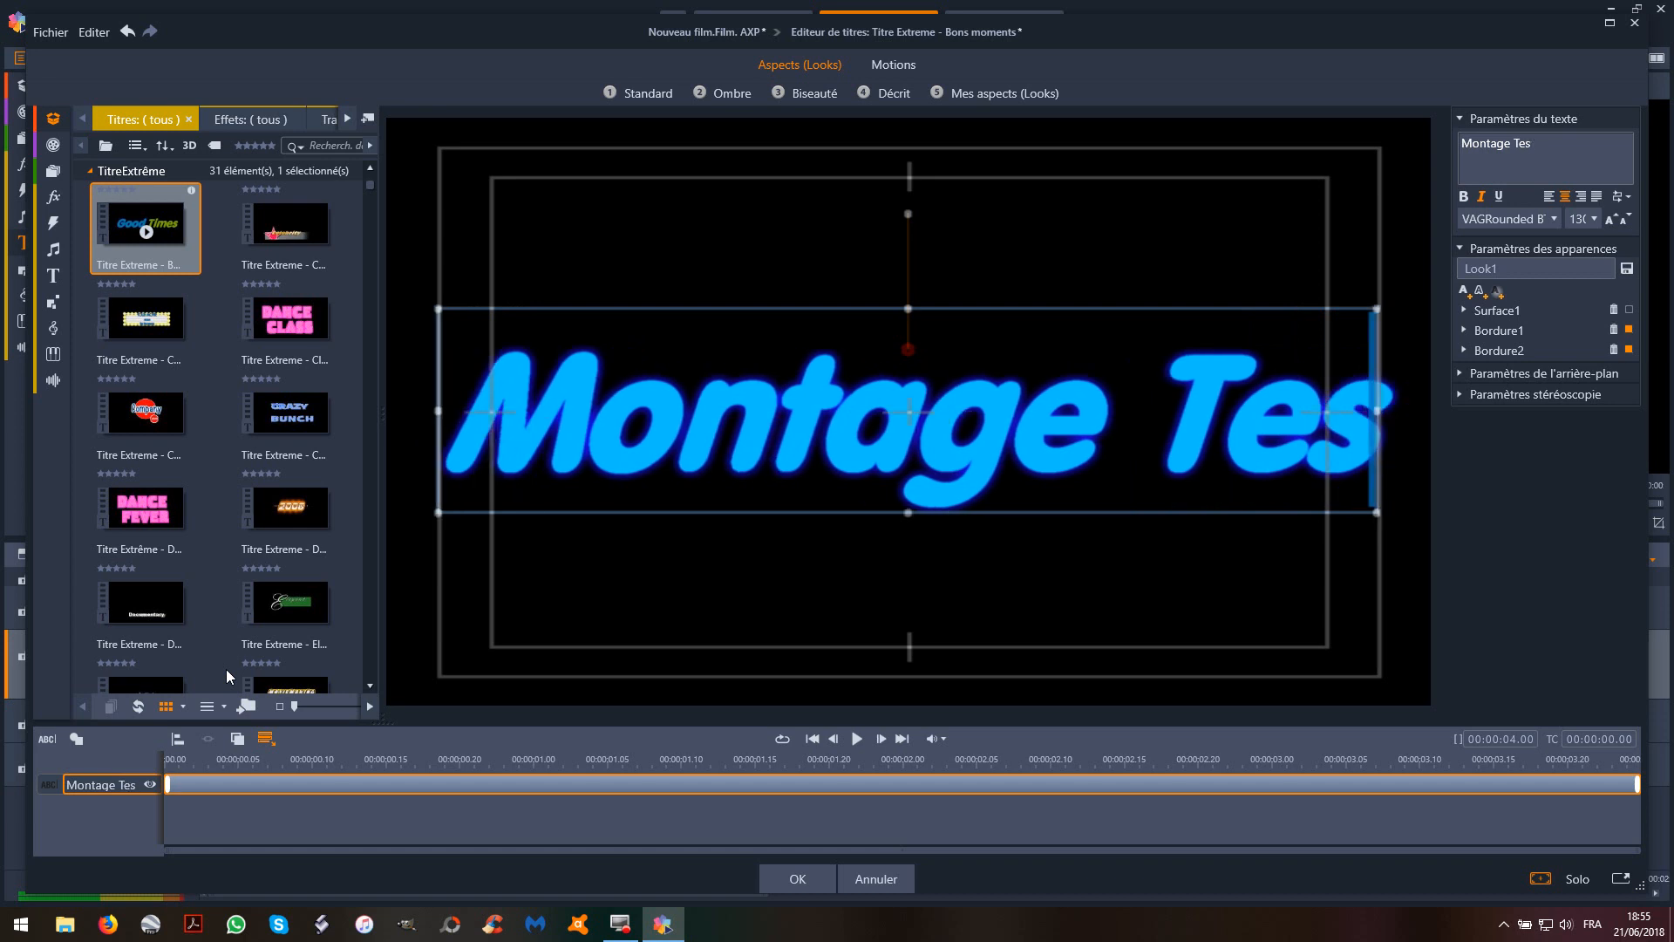
text(y)
key(BackSpace)
text(r)
key(BackSpace)
text(t)
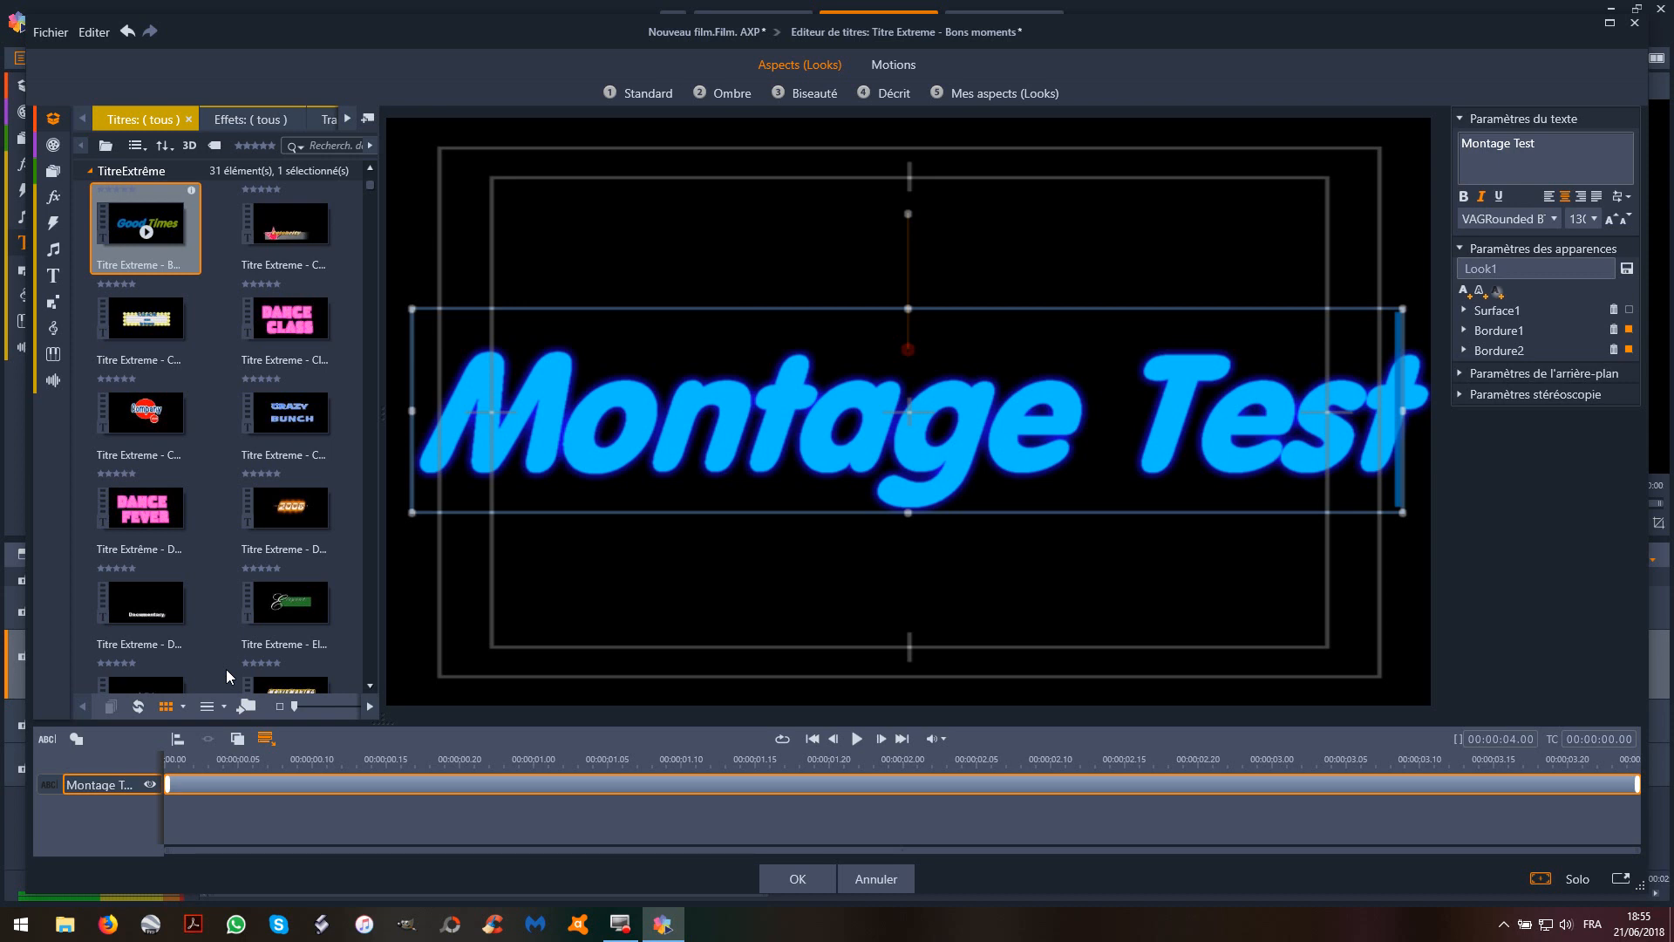
Try to break the title text onto two lines around the word "Test"
key(Left)
key(Left)
key(Left)
key(Left)
key(Left)
key(Left)
key(Right)
key(Right)
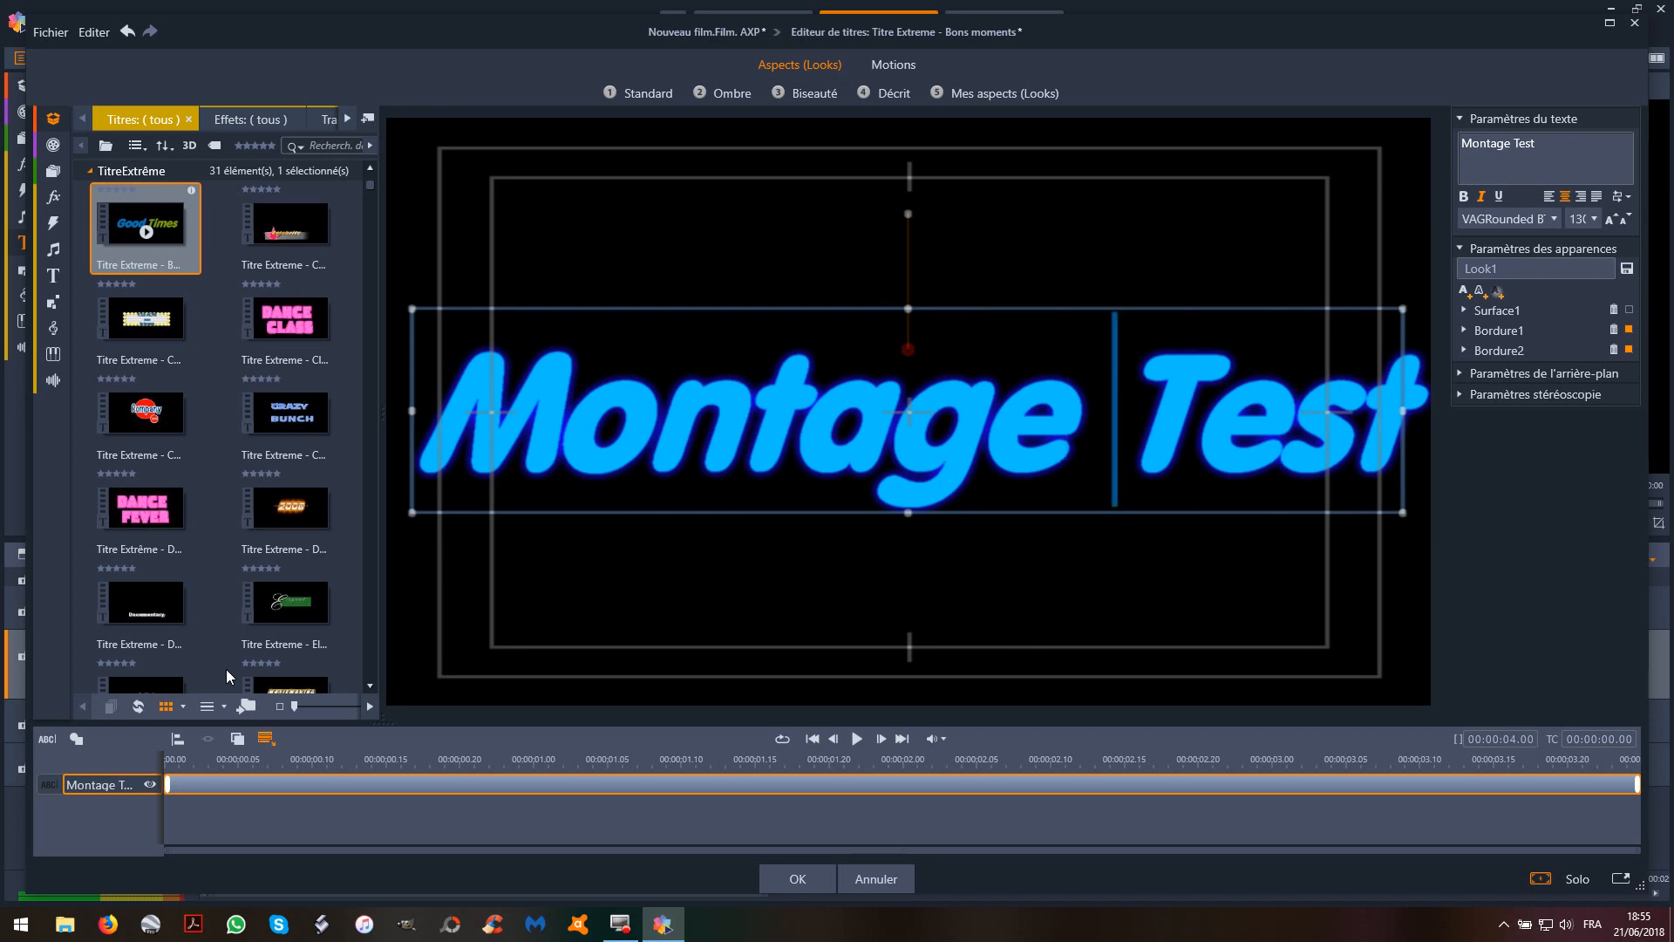
key(Right)
key(Return)
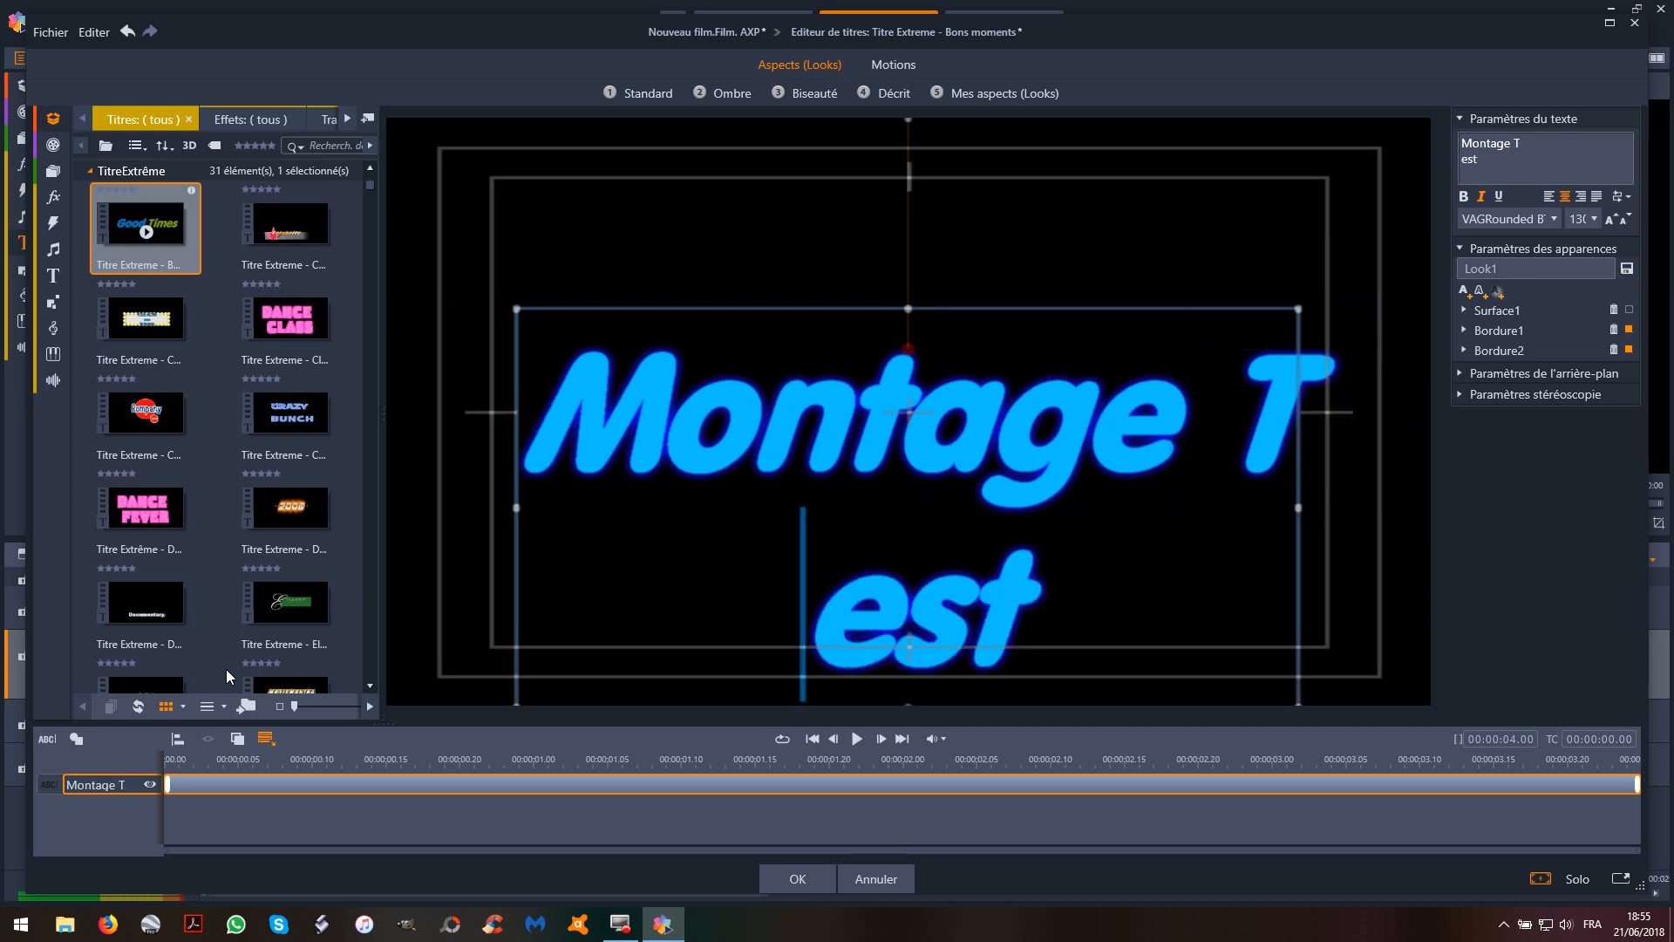
key(BackSpace)
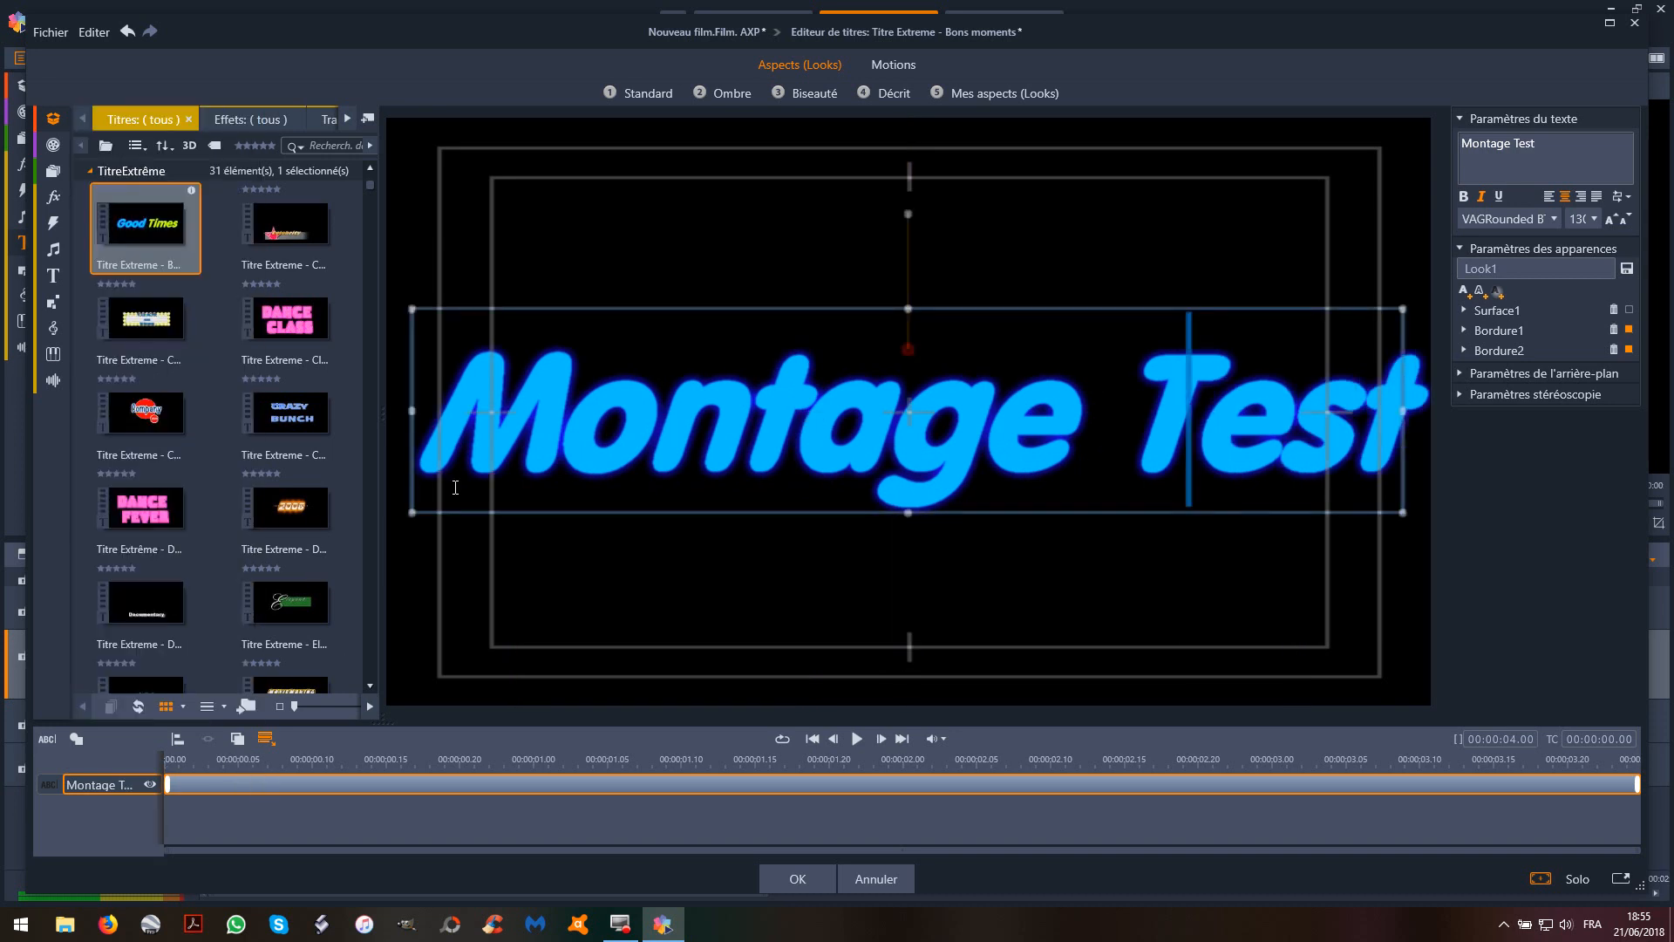
Remove the italic style from the entire "Montage Test" text and save the title
double_click(484, 460)
double_click(1220, 418)
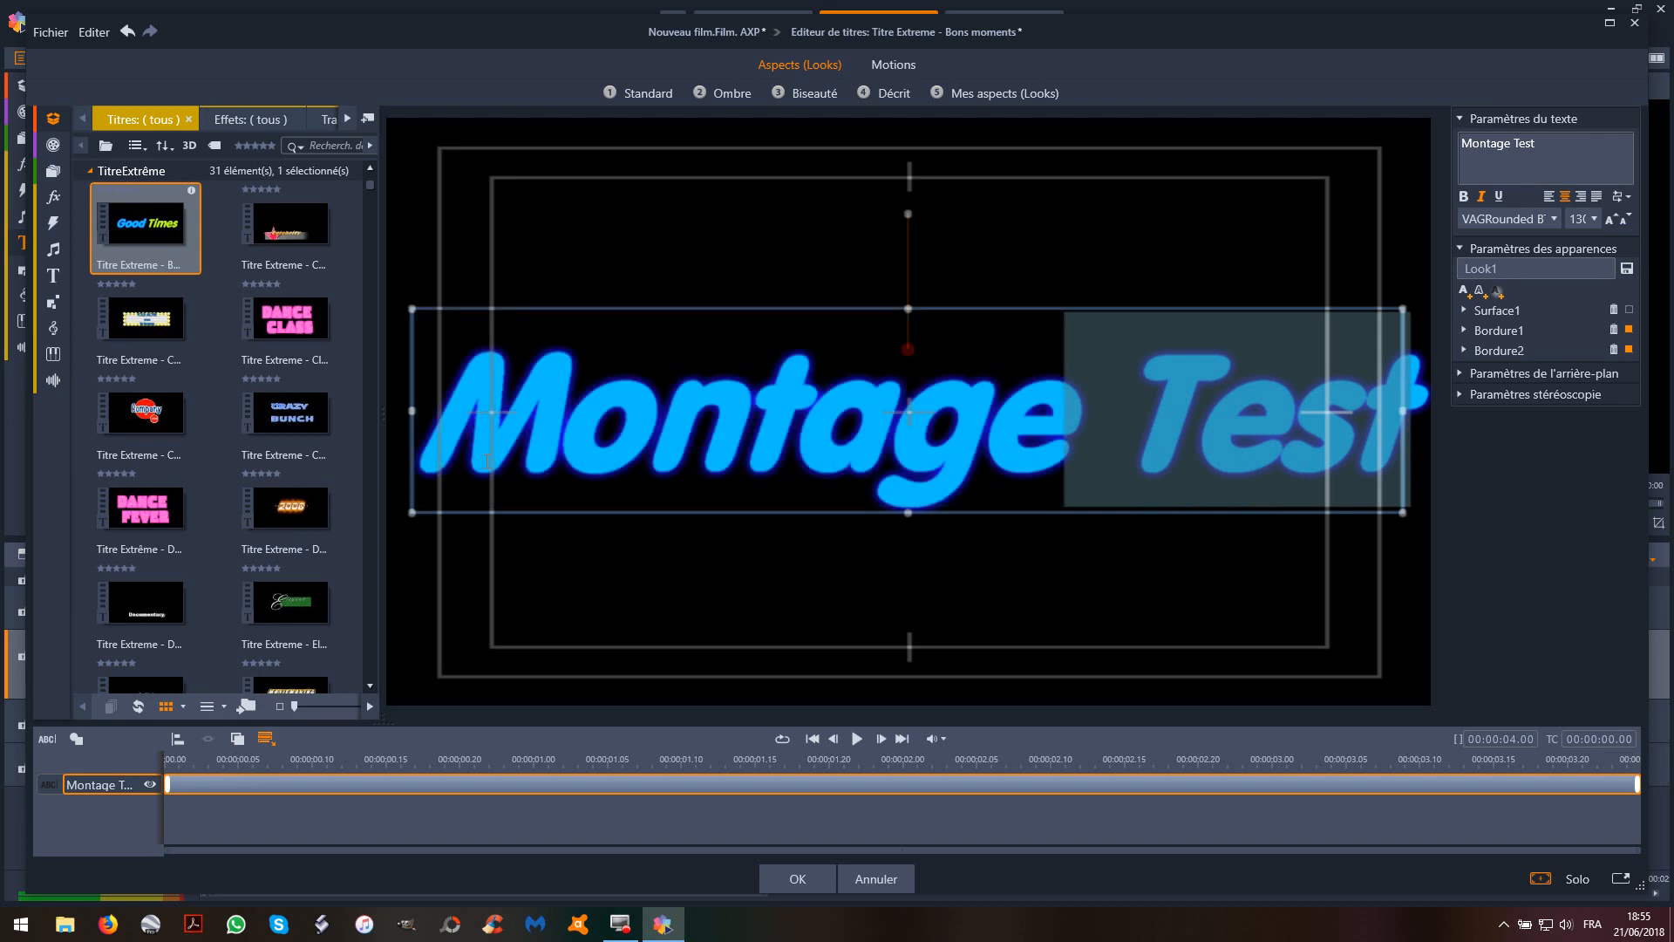
double_click(608, 449)
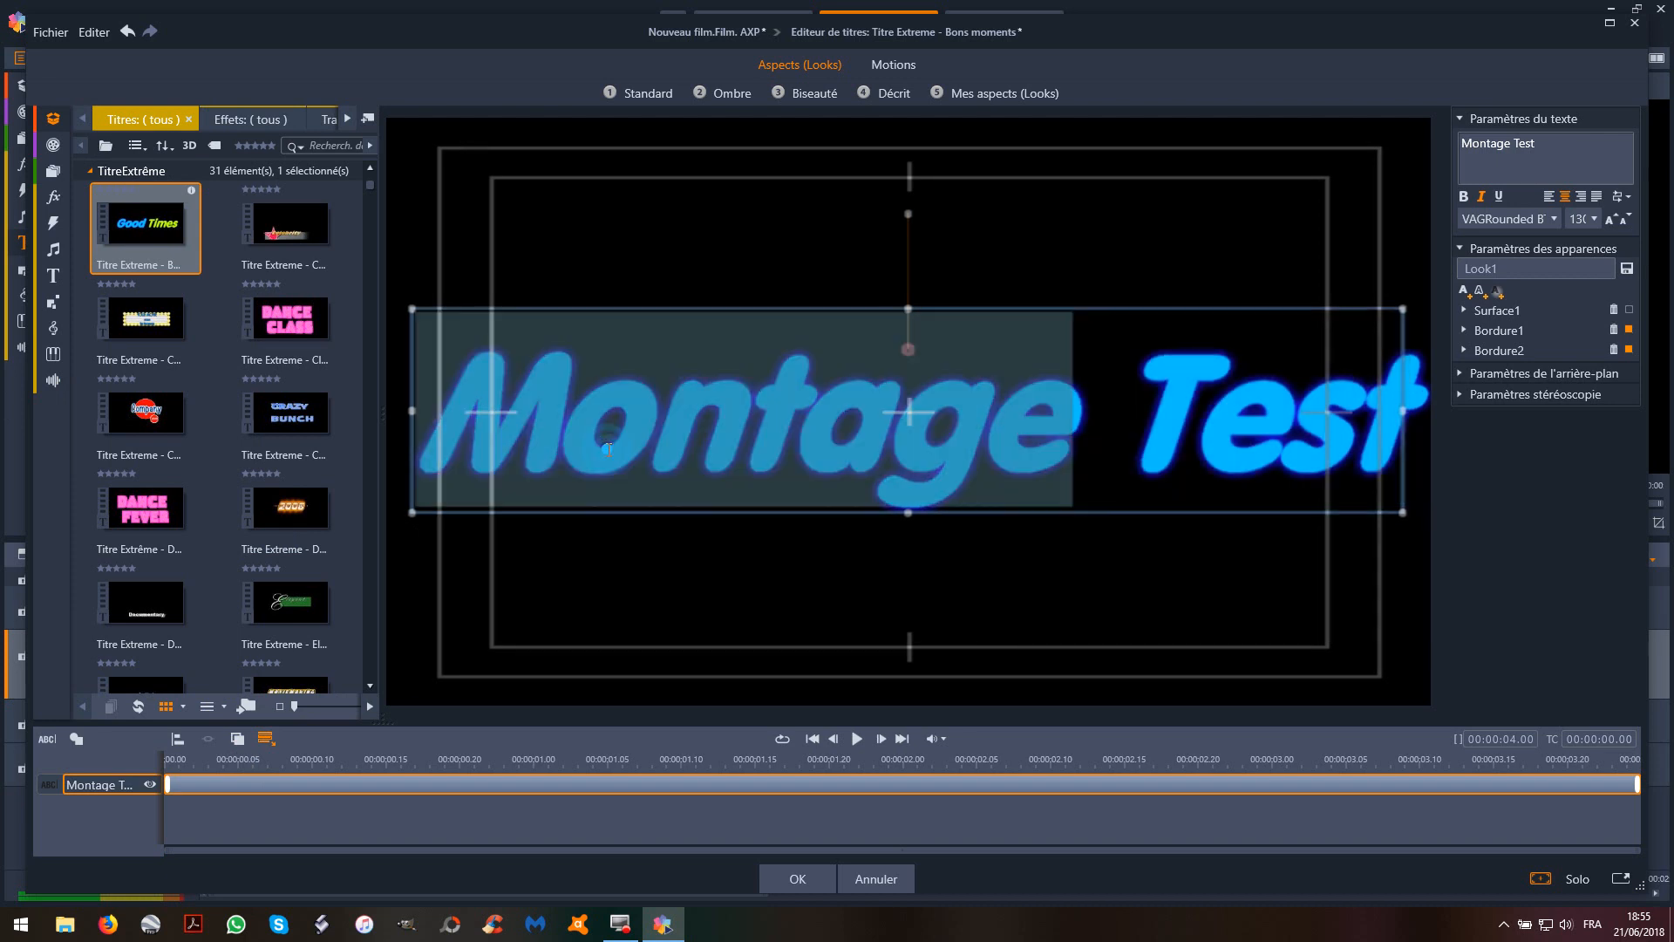
key(ctrl+a)
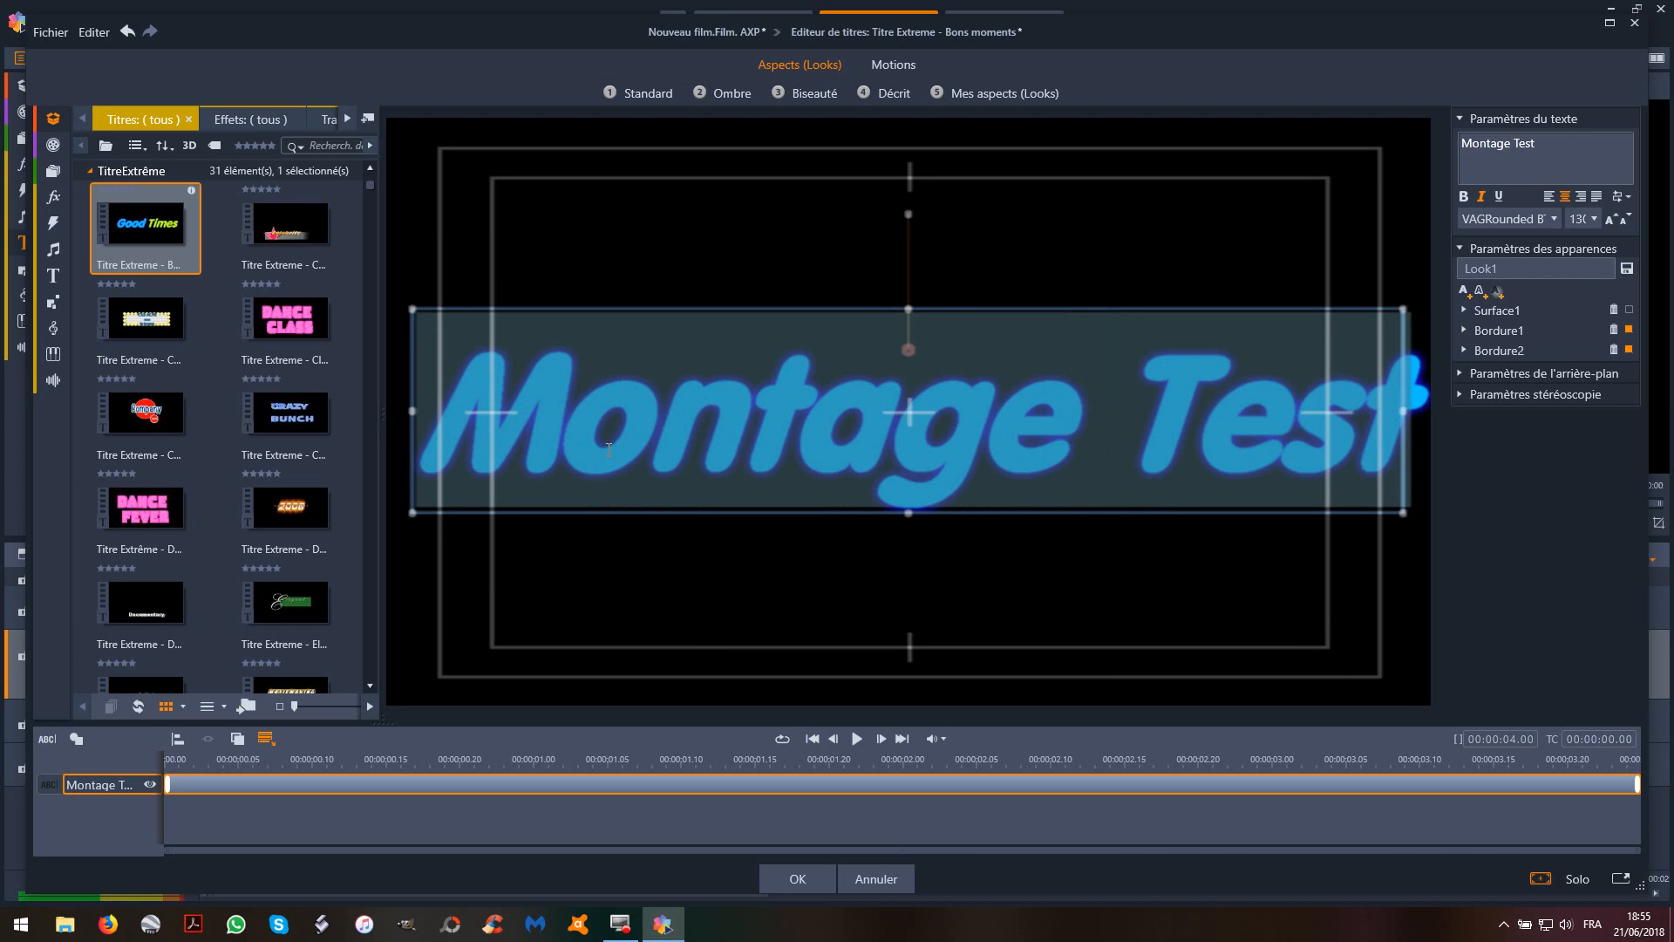
click(1482, 201)
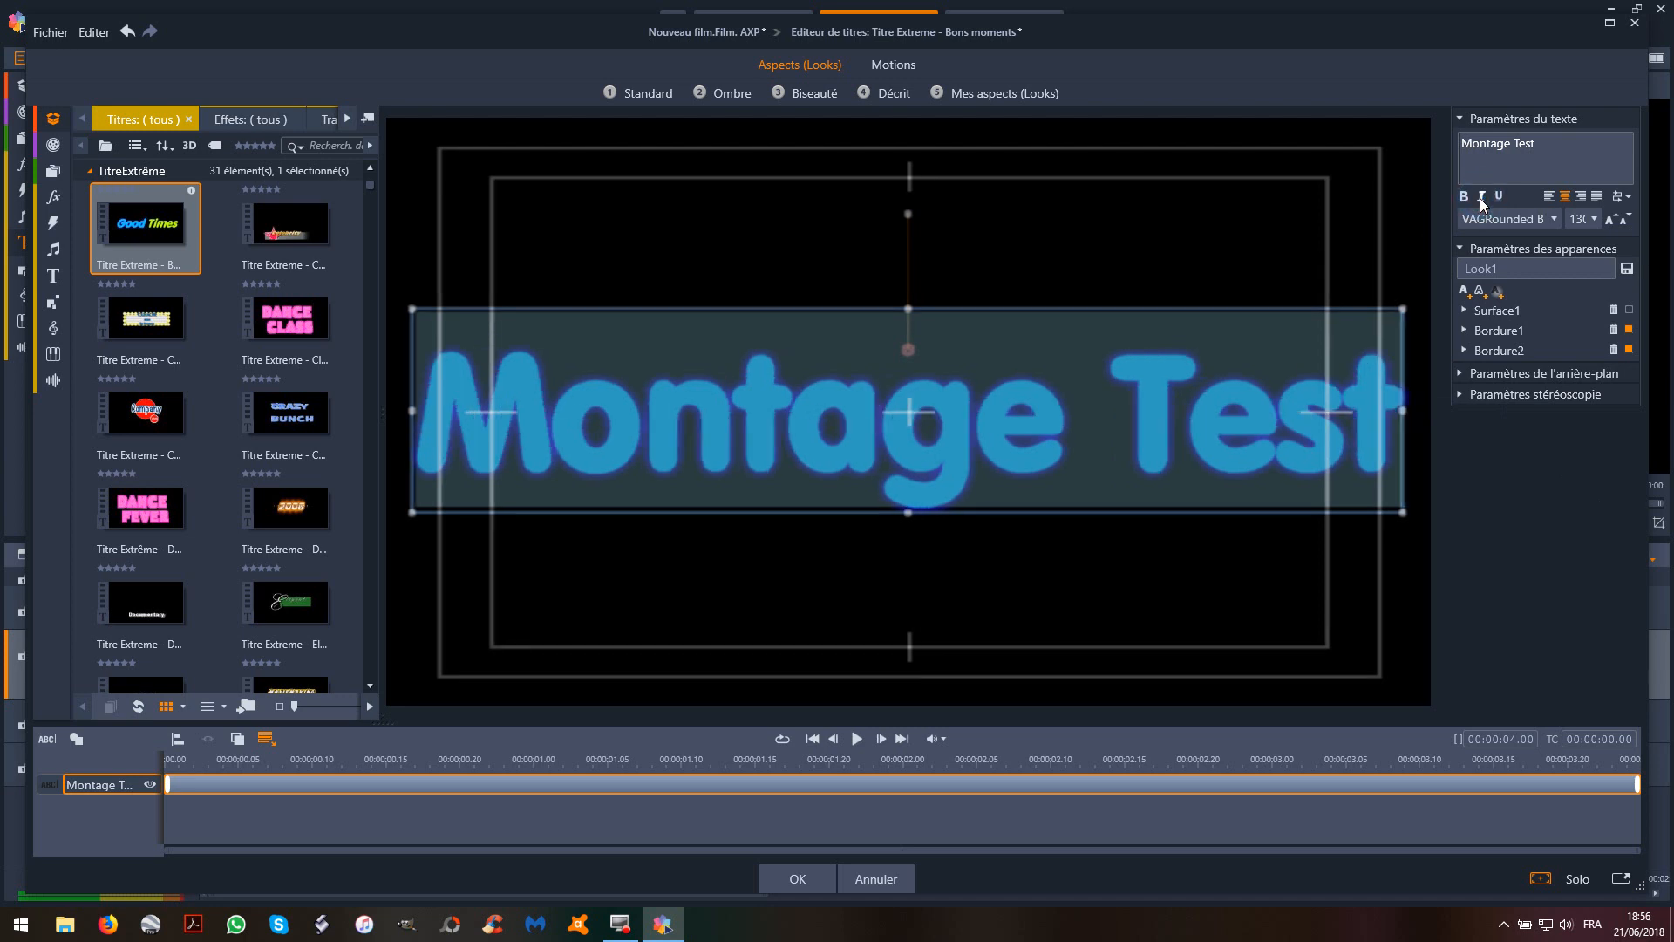
click(1134, 436)
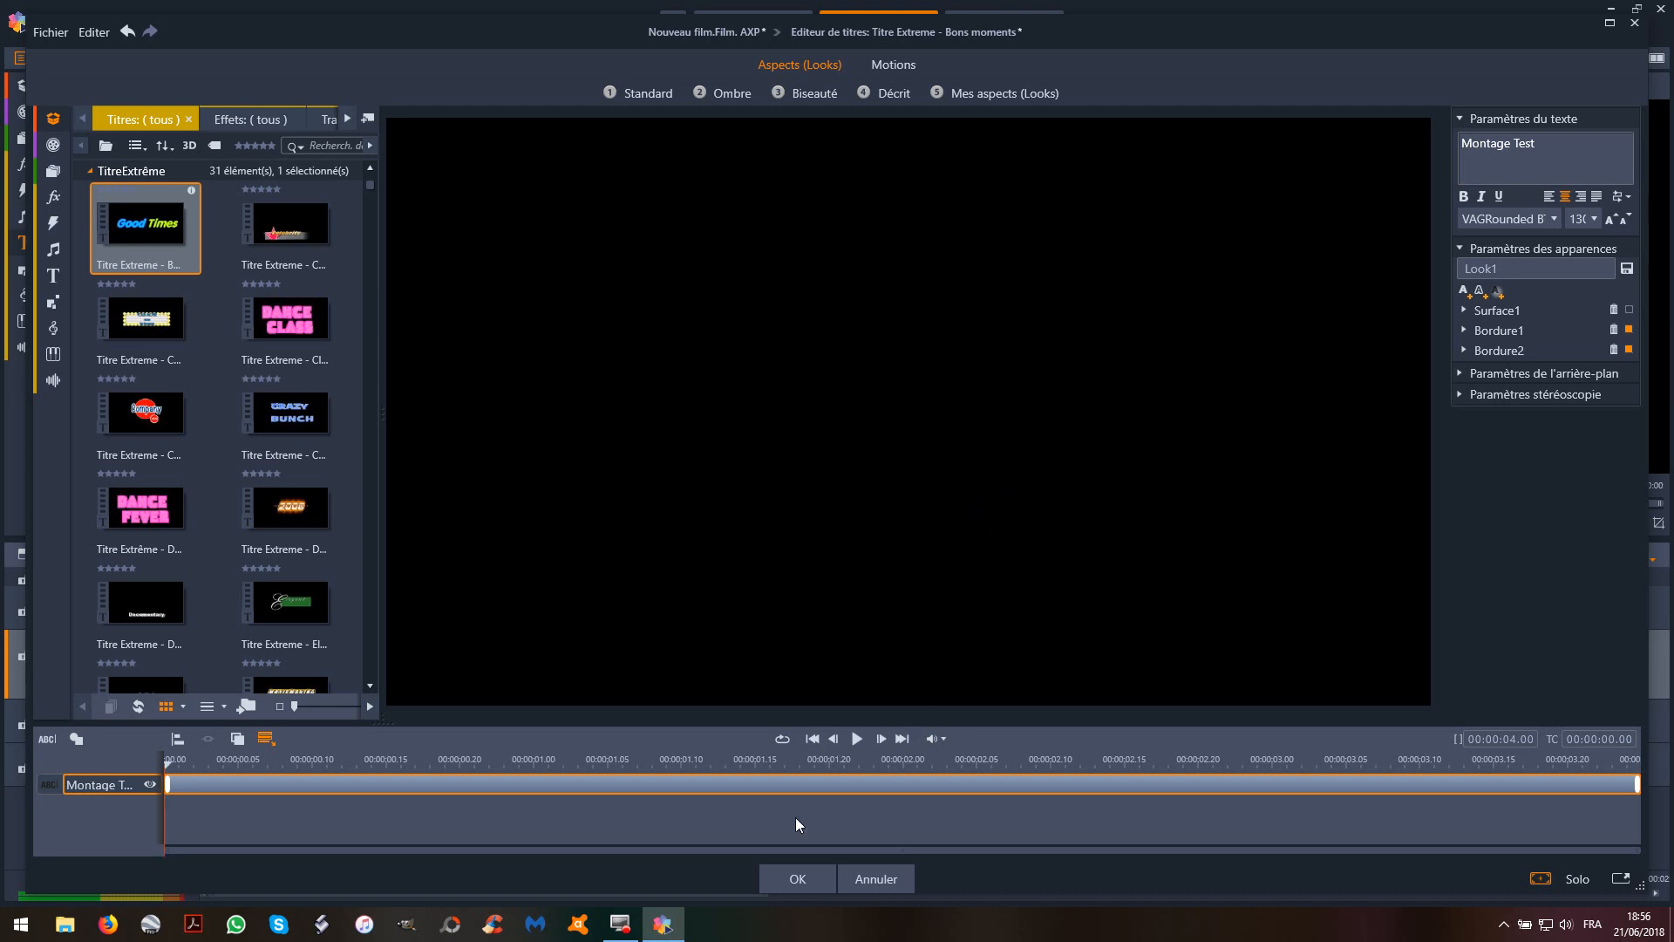
click(796, 880)
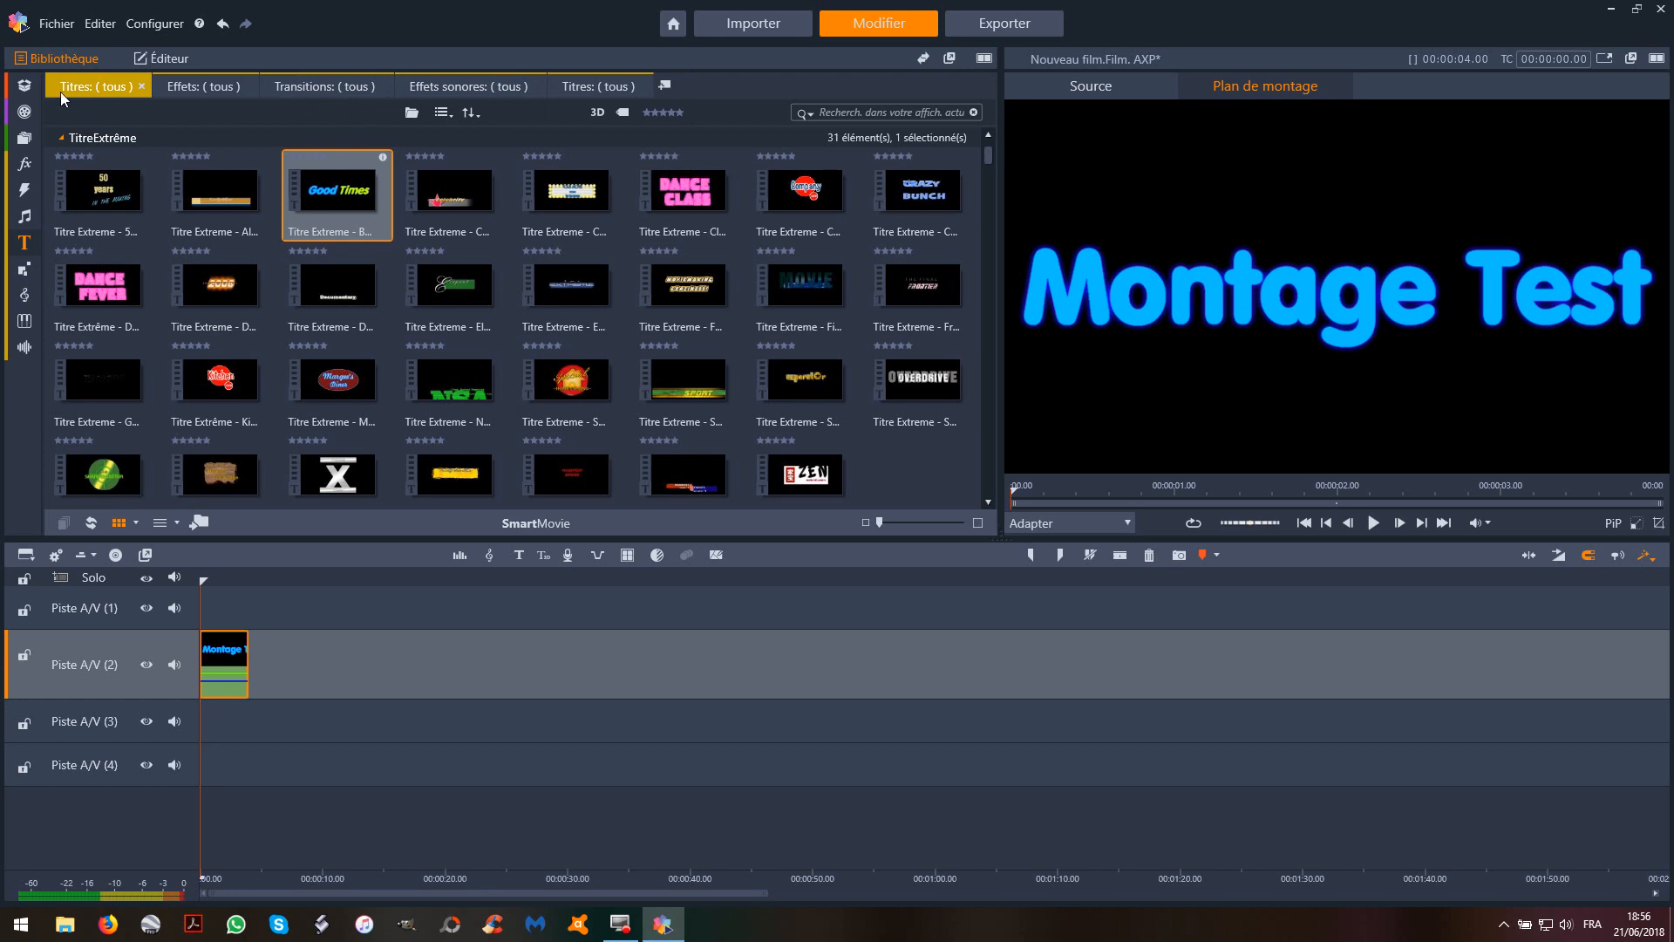
Display the imported pool-day photos of the bin "The Sky is the Limit" in the library
mouse_move(35, 87)
click(582, 90)
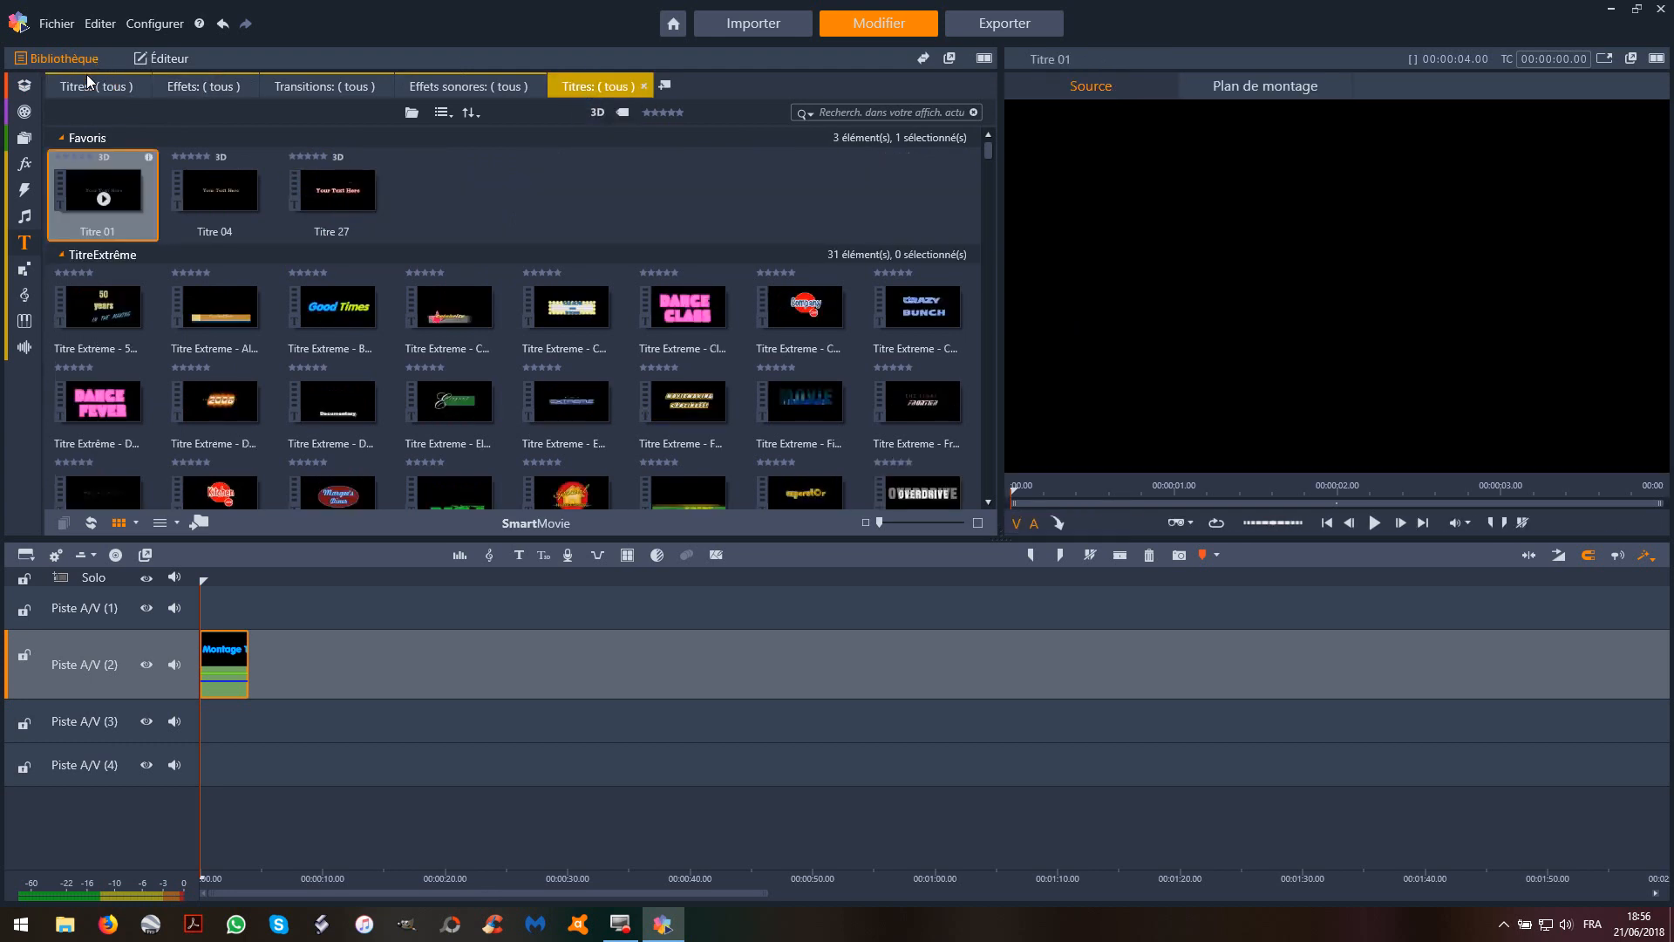
mouse_move(26, 81)
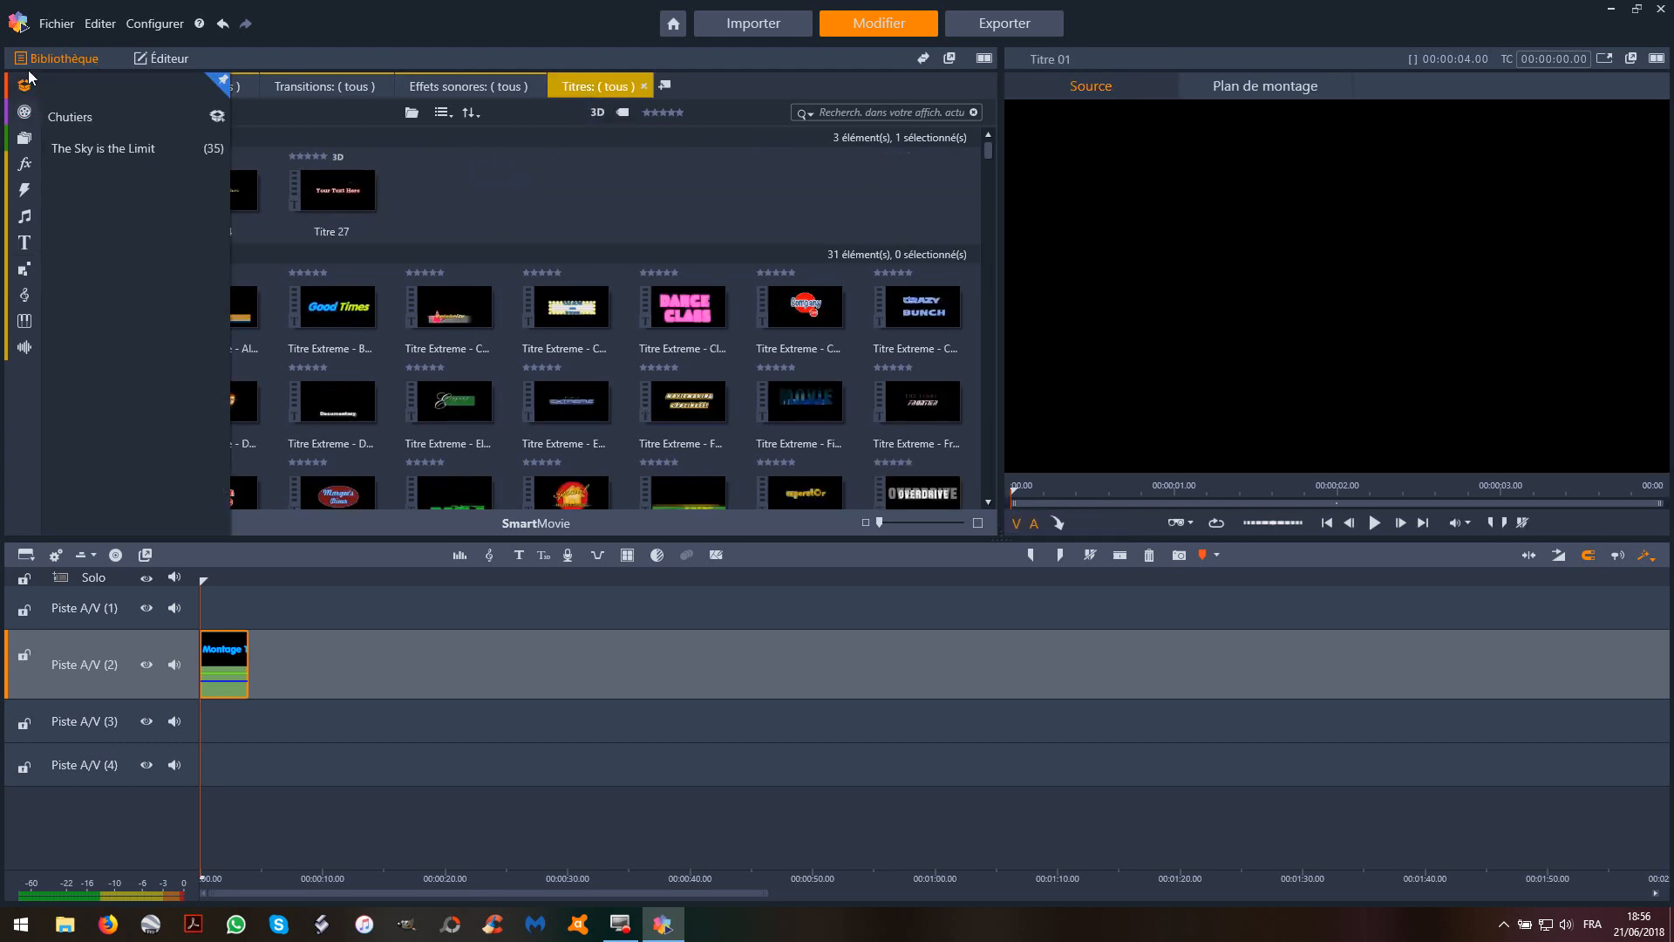
click(103, 148)
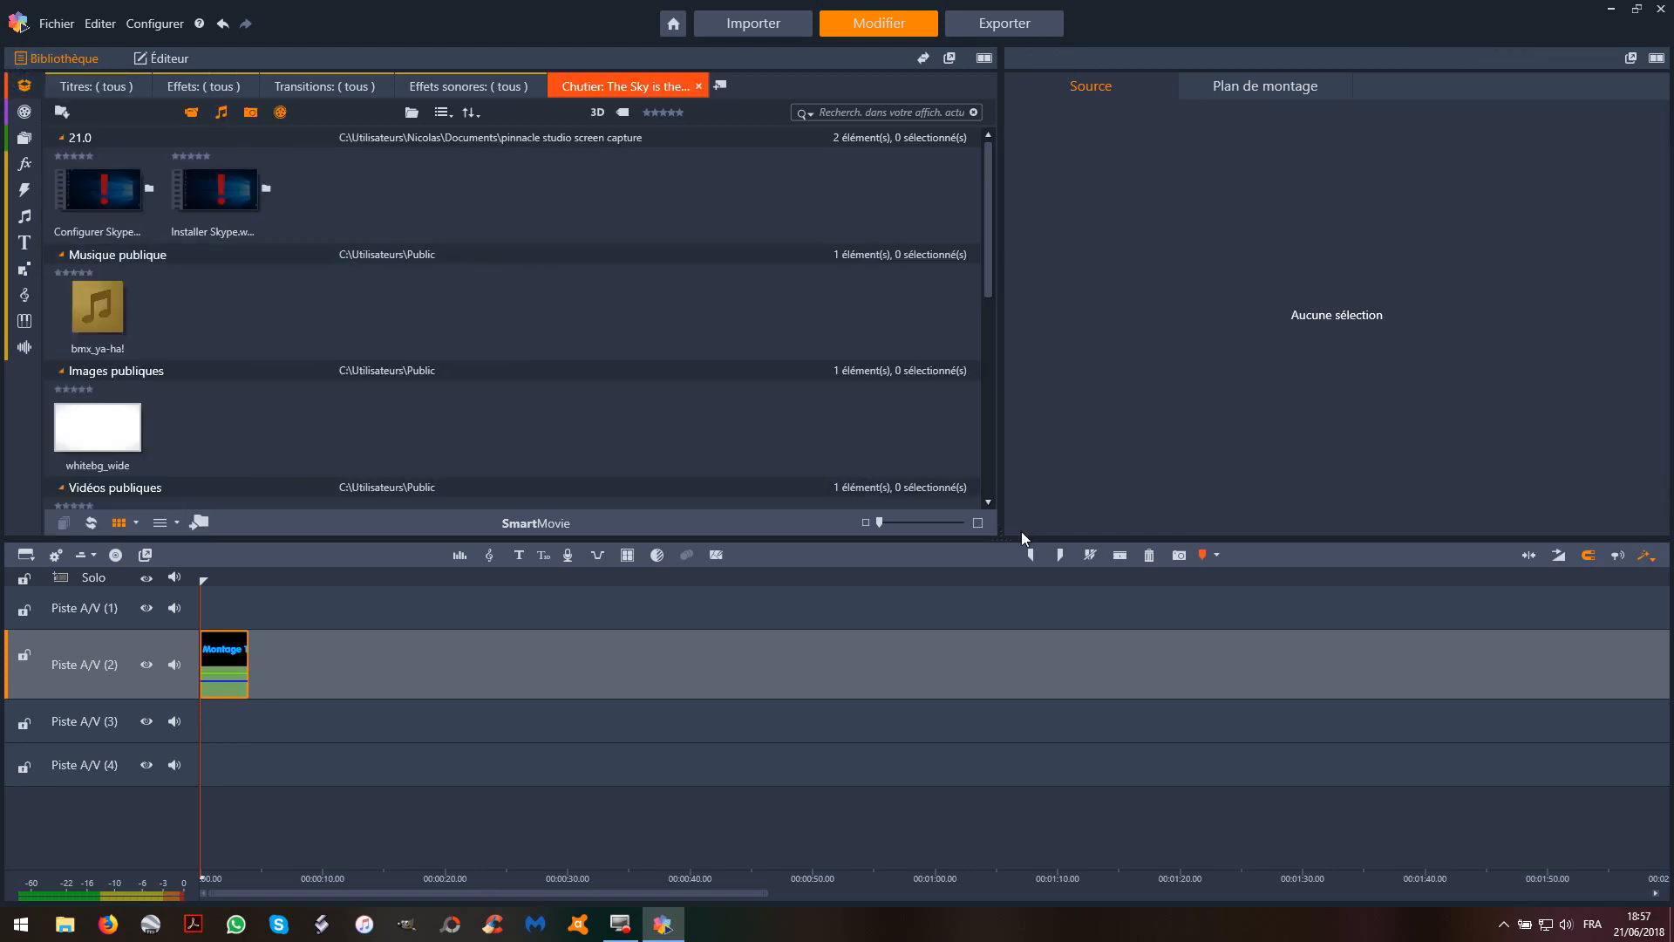
click(988, 503)
scroll(988, 502, down, 6)
scroll(989, 502, down, 2)
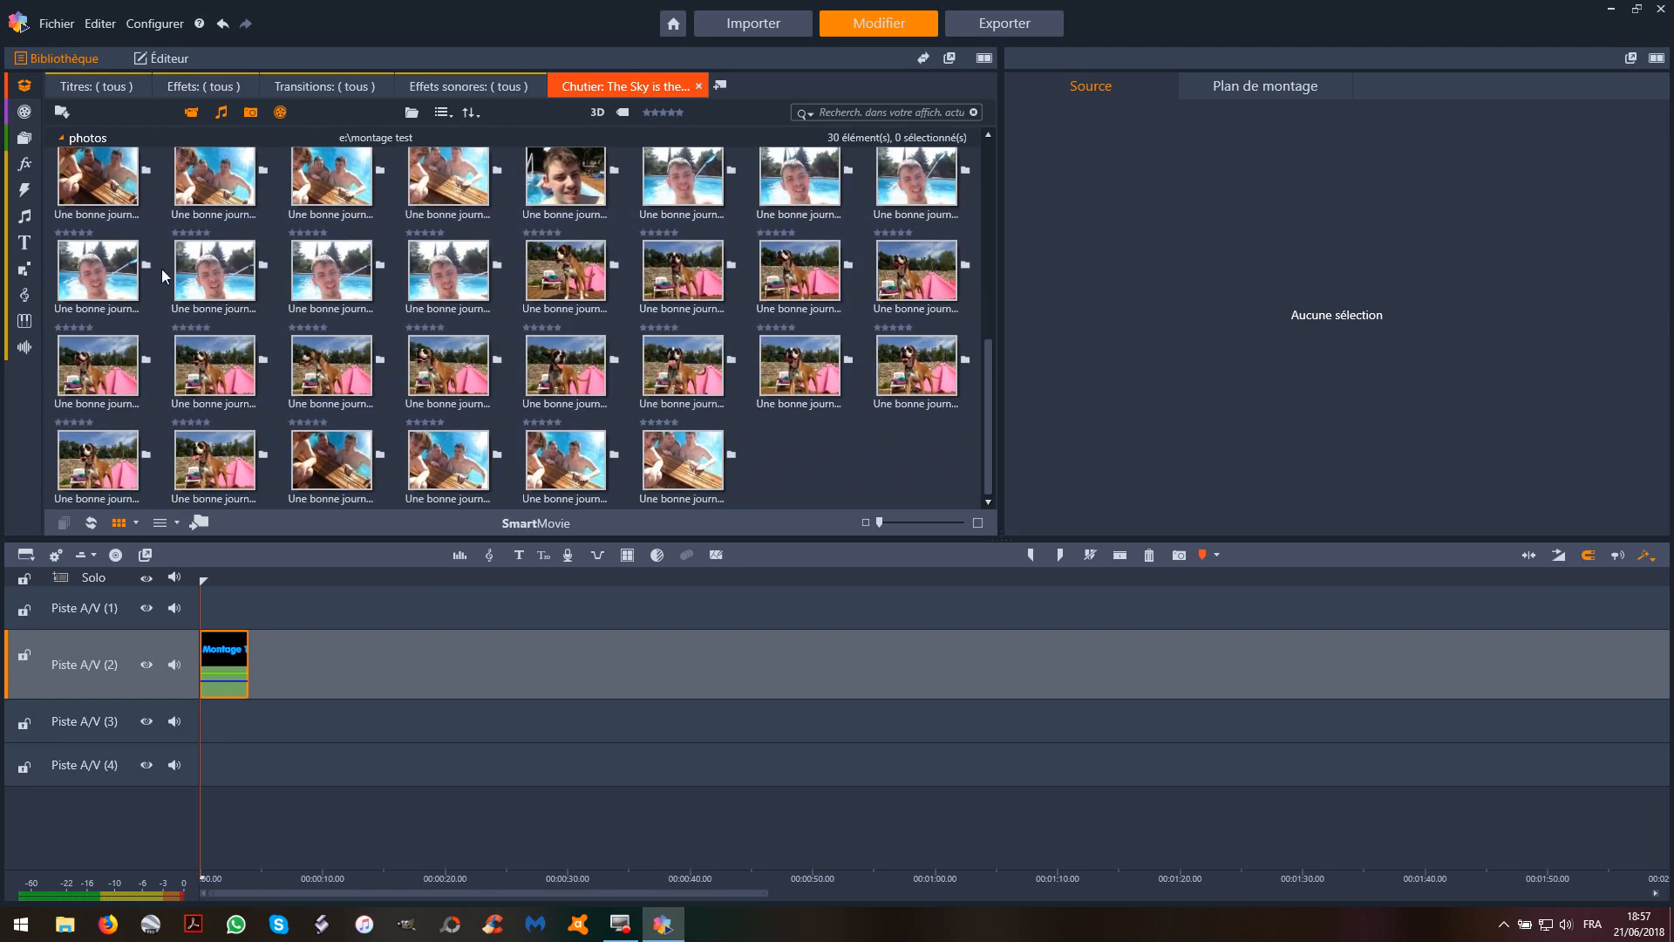
mouse_move(35, 164)
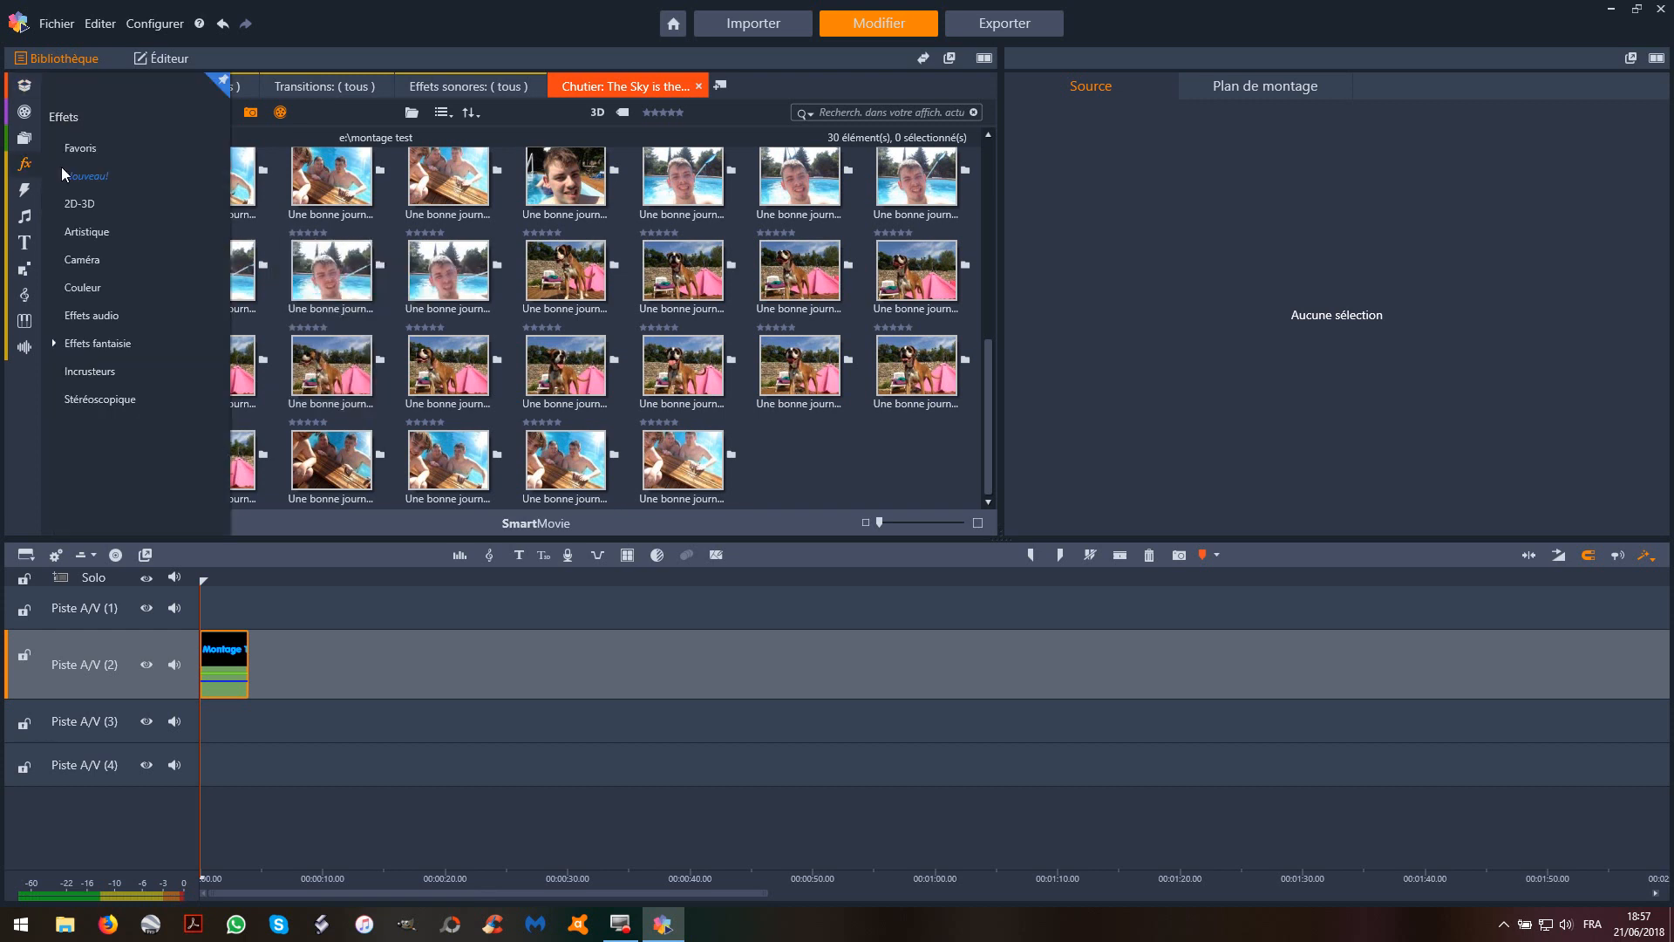
Add the bin's first six pool photos one after another behind the "Montage Test" title on track Piste A/V (2)
drag(130, 177, 268, 664)
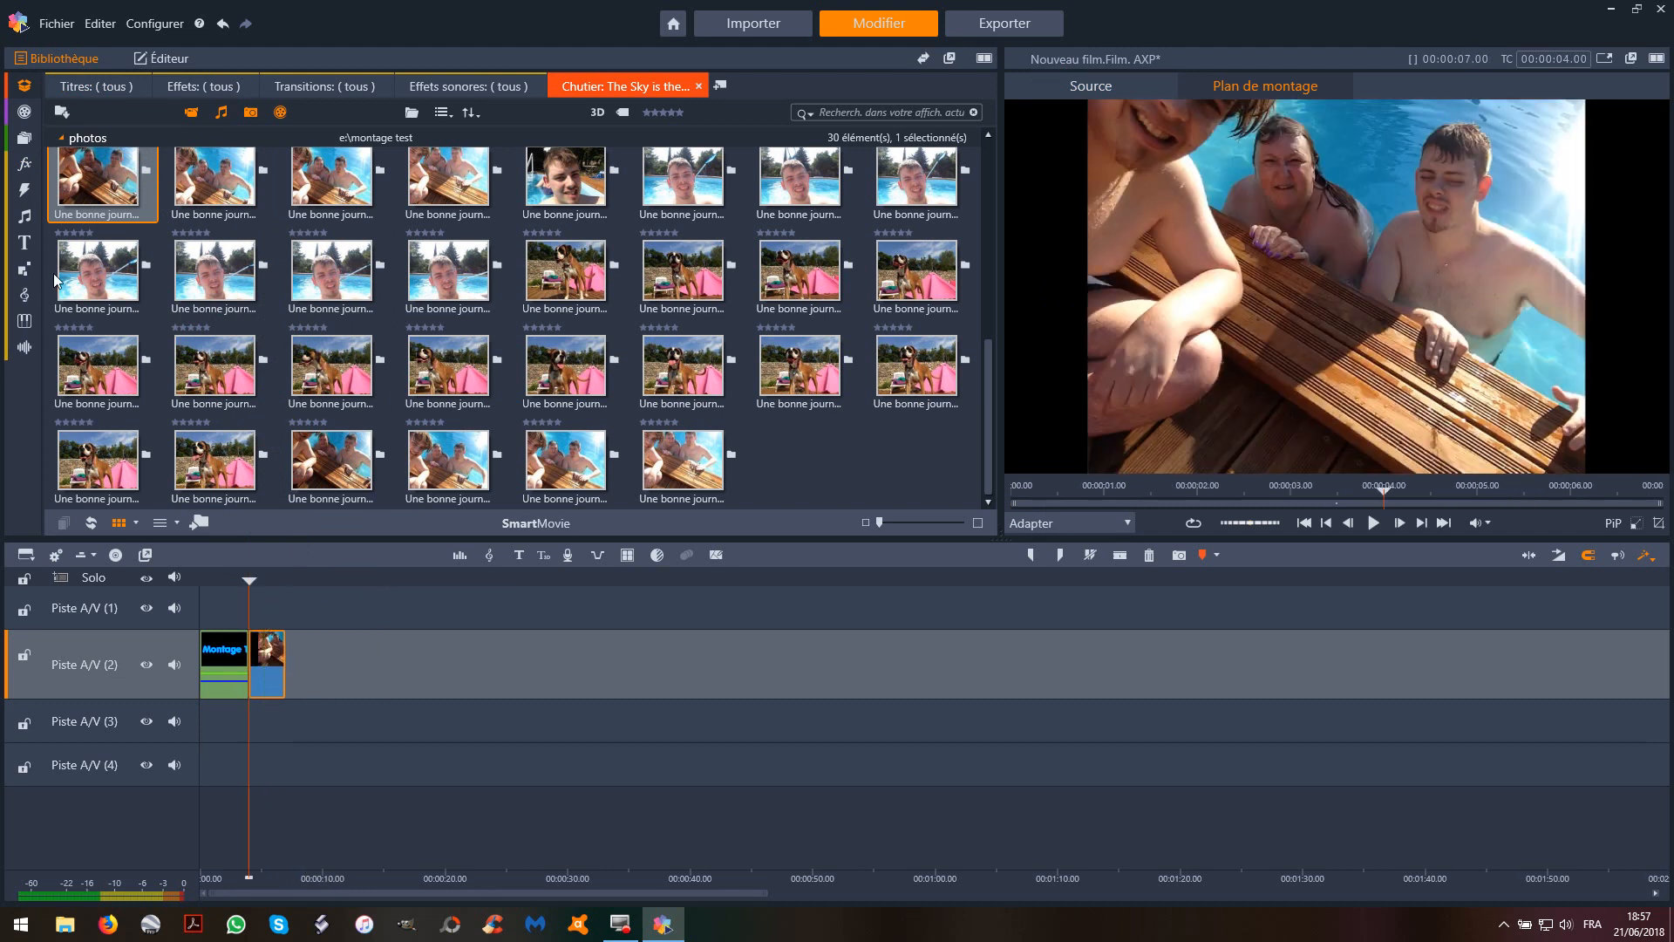
drag(232, 171, 285, 666)
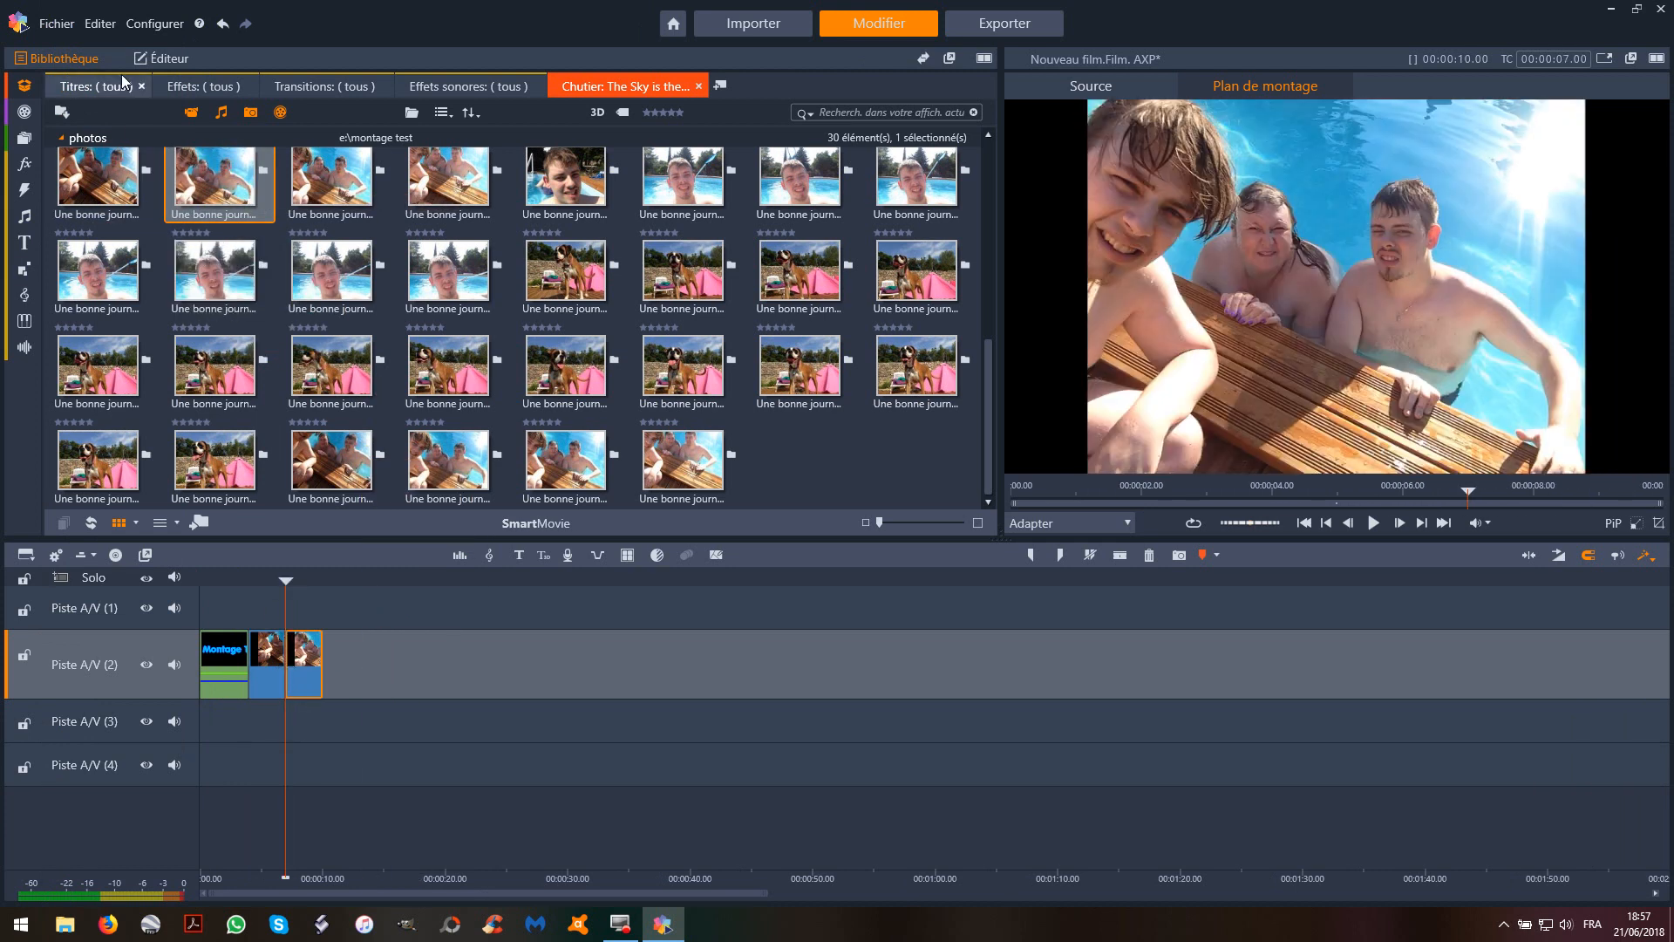
drag(307, 162, 331, 678)
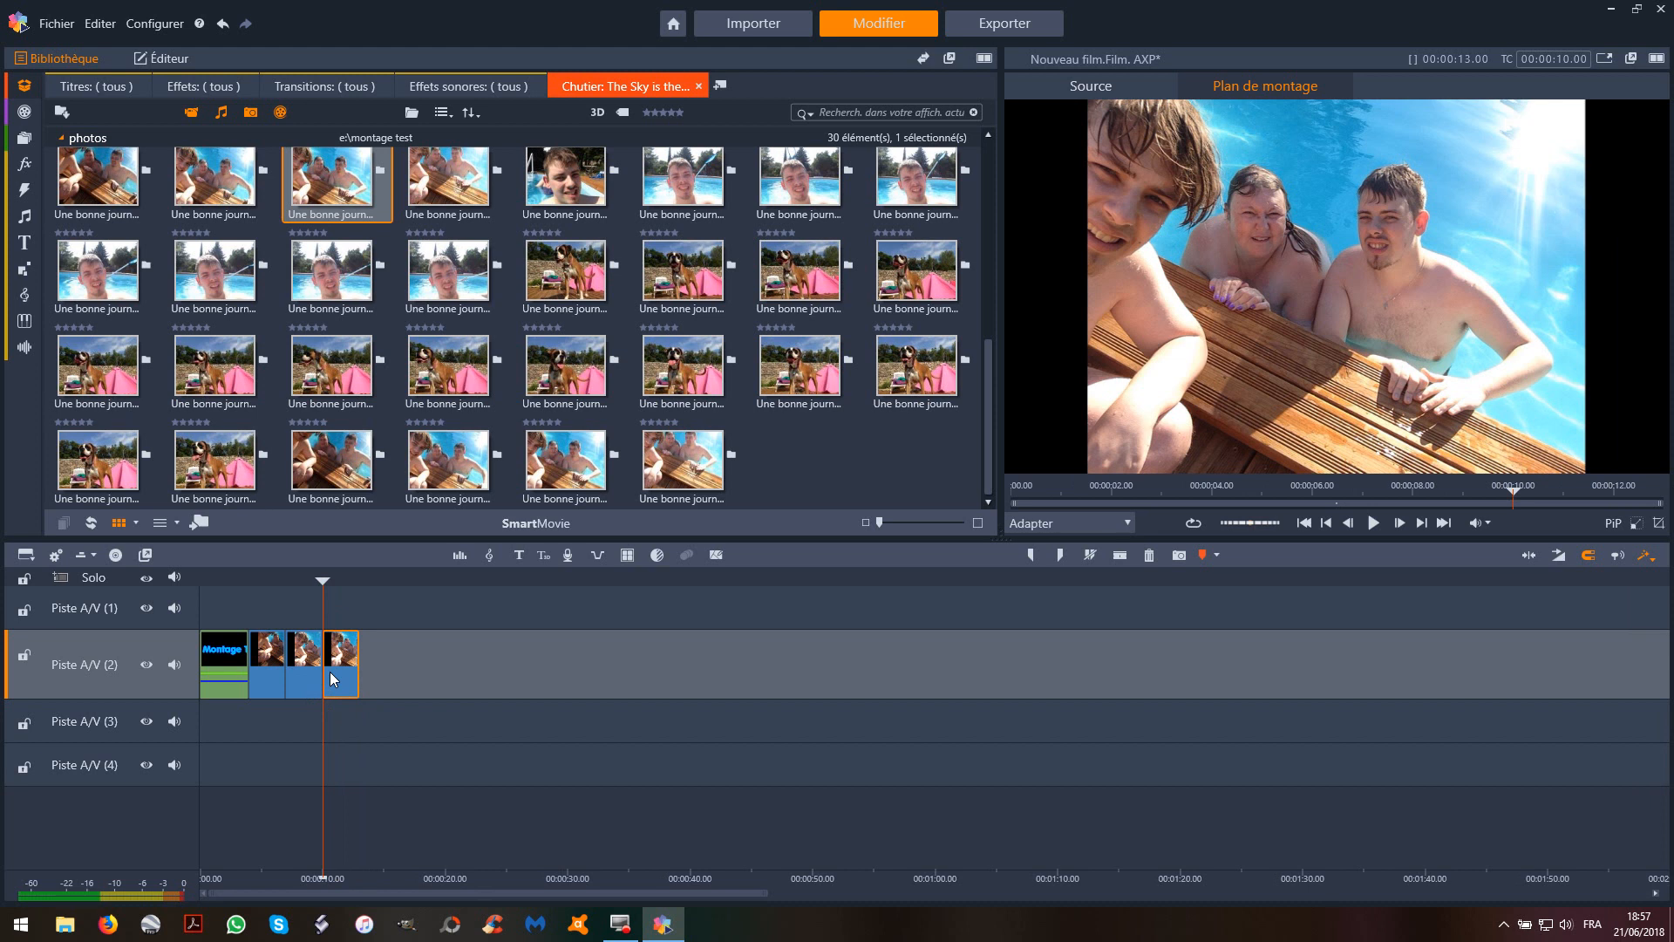
click(394, 667)
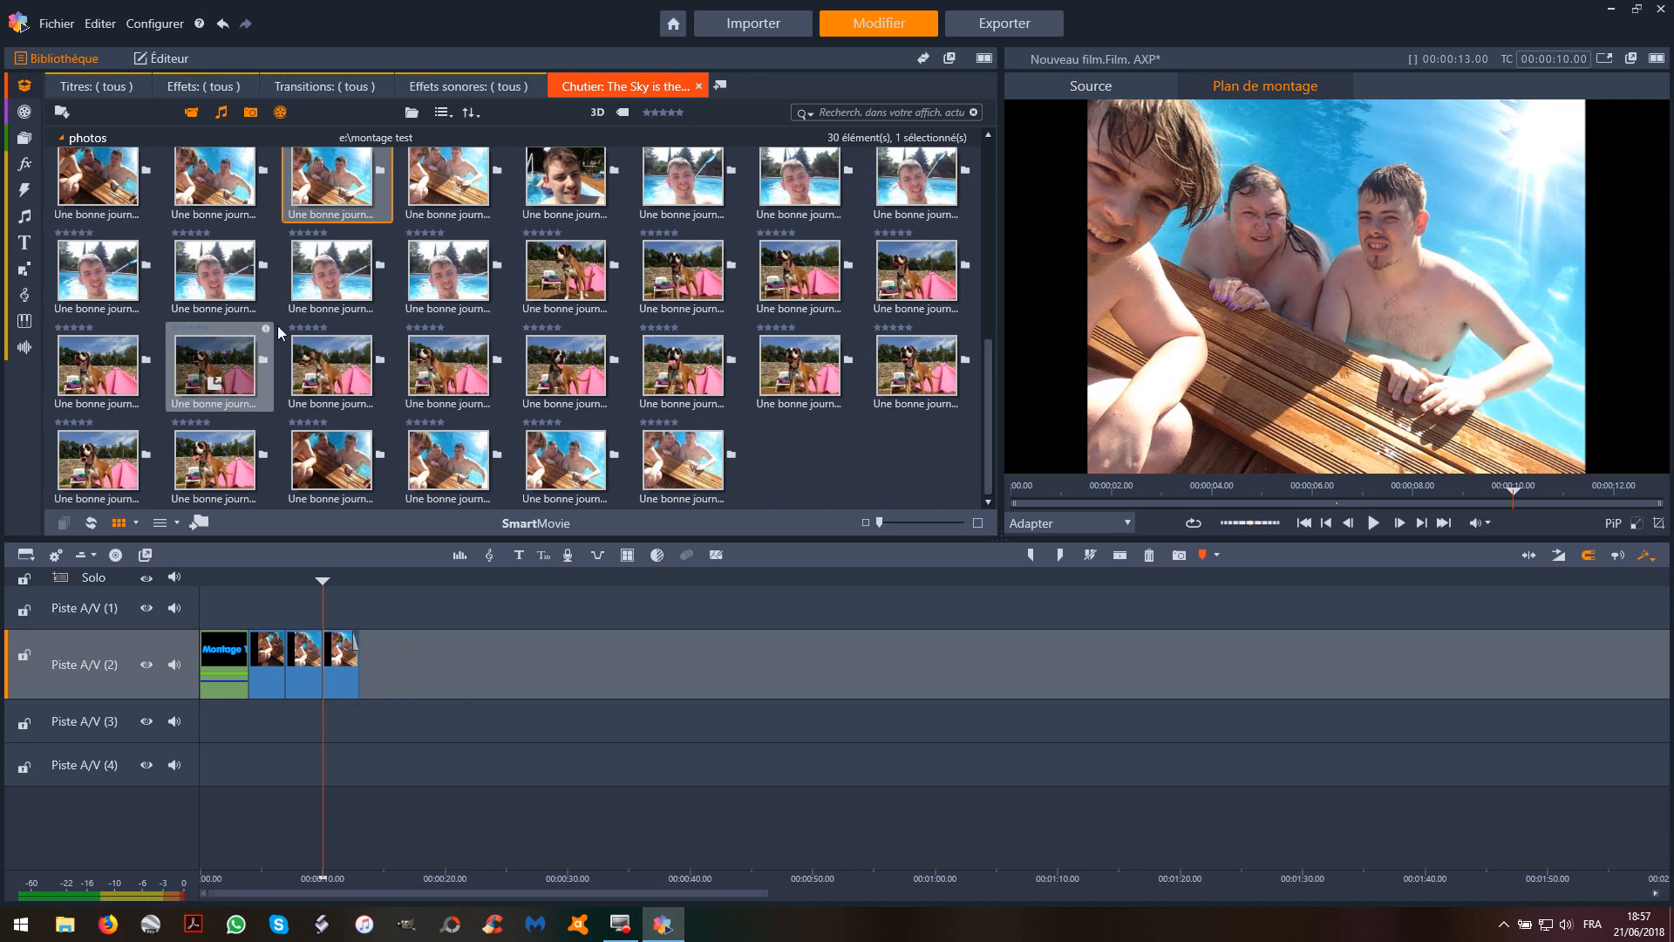
drag(450, 180, 384, 656)
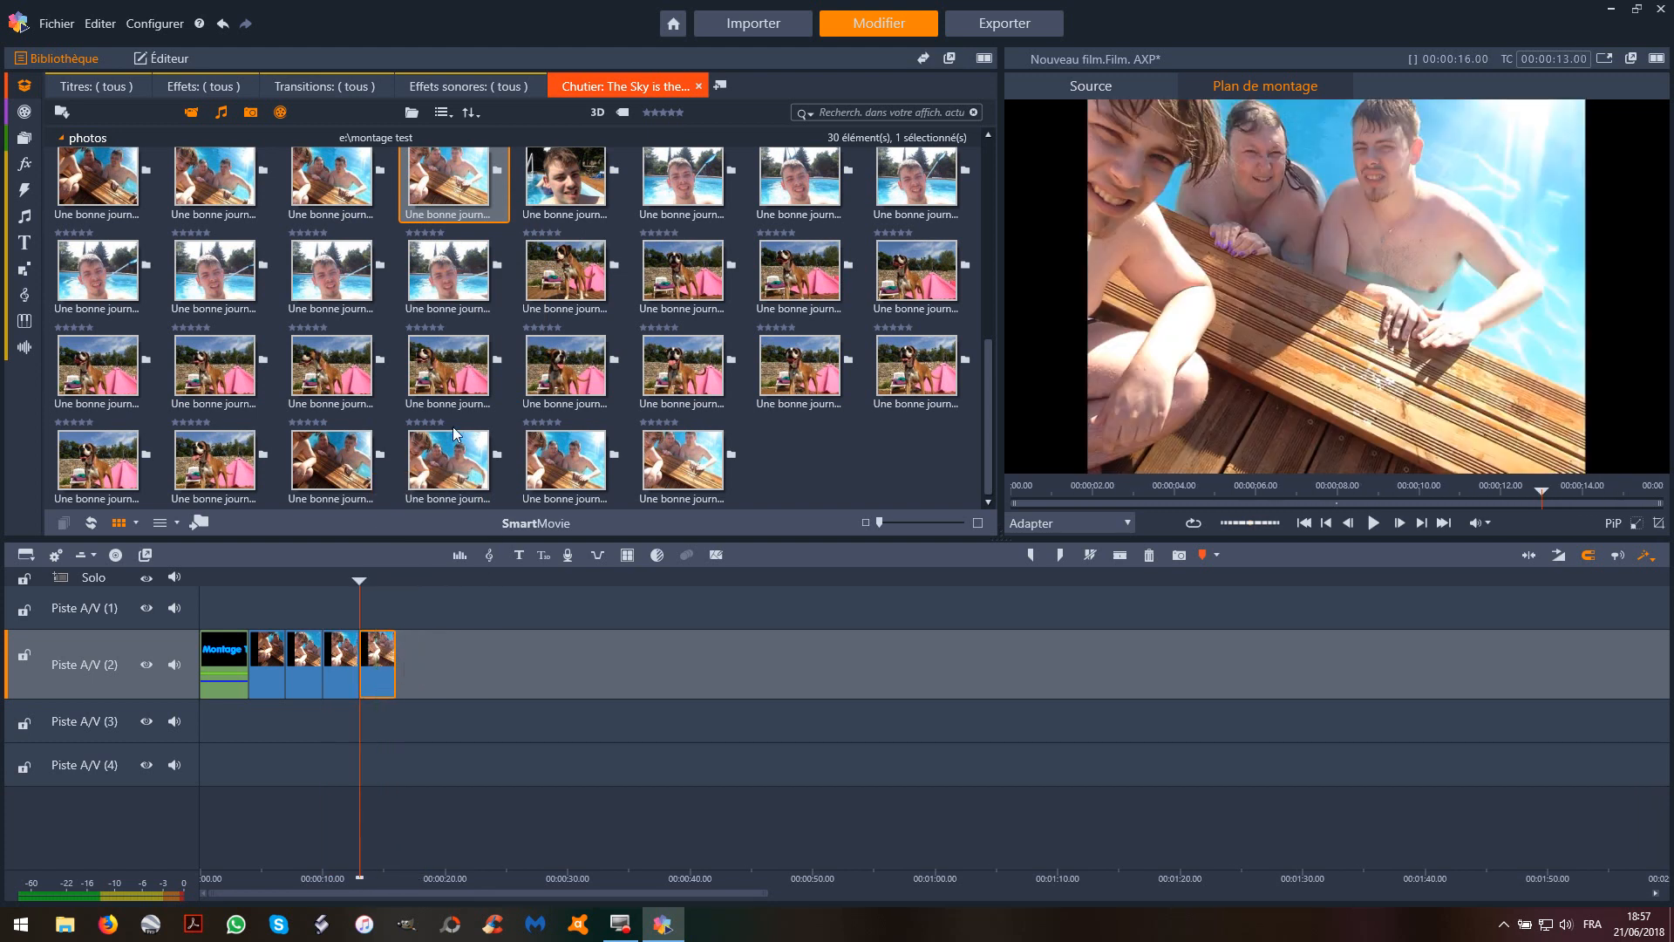
drag(584, 181, 415, 682)
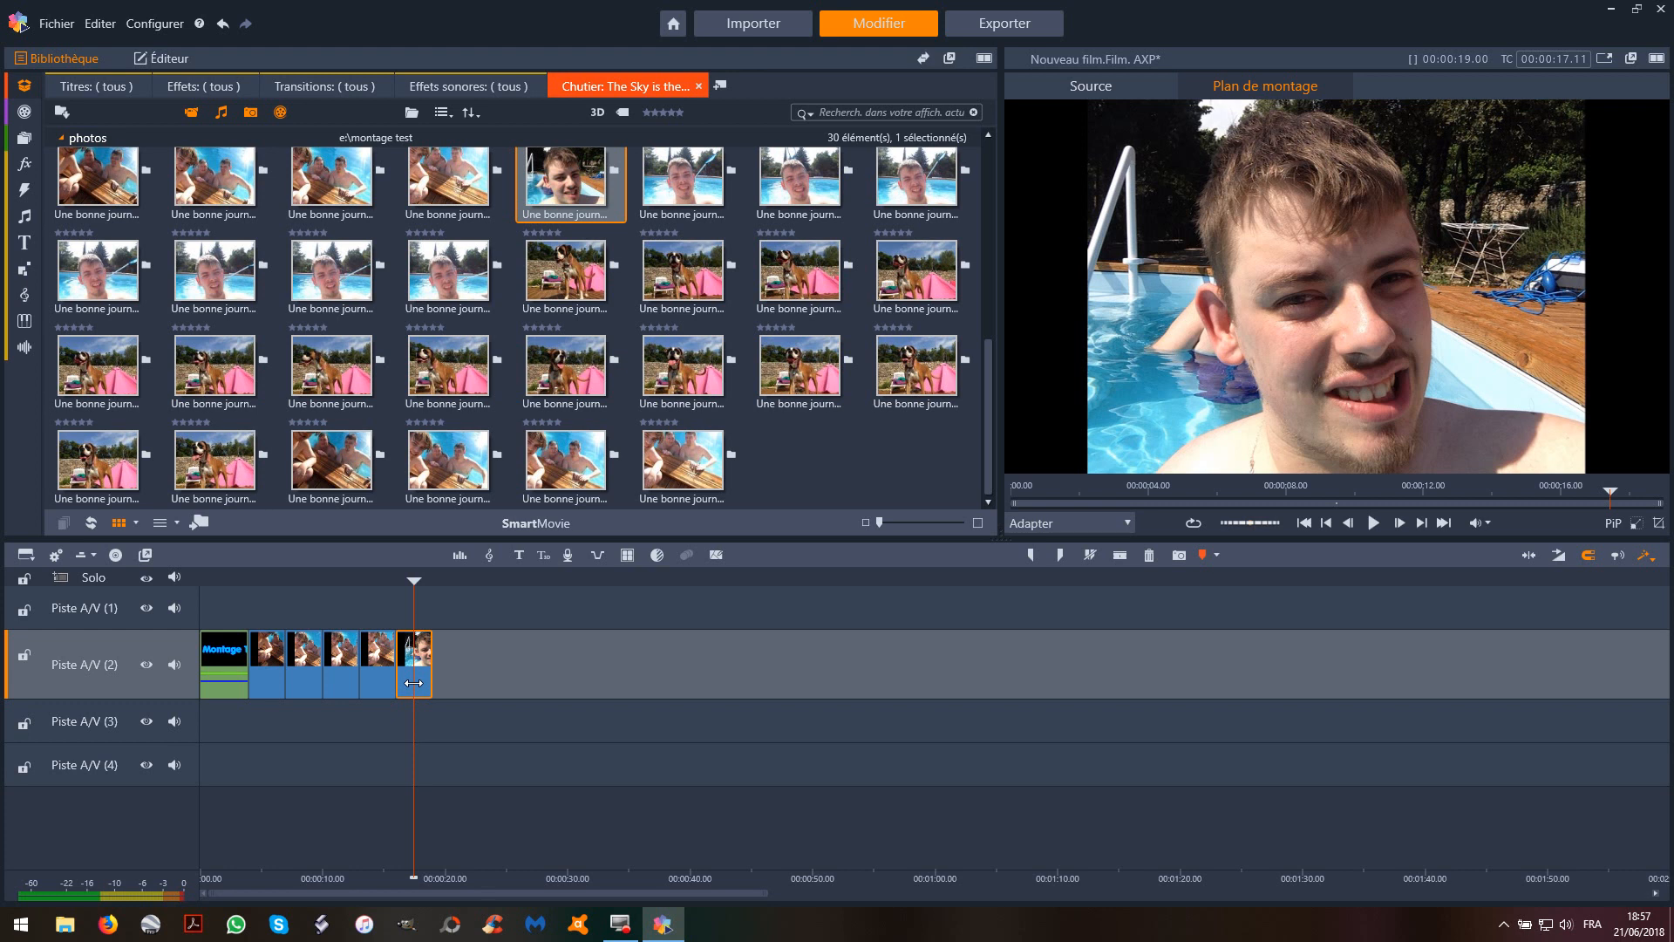
drag(689, 175, 442, 676)
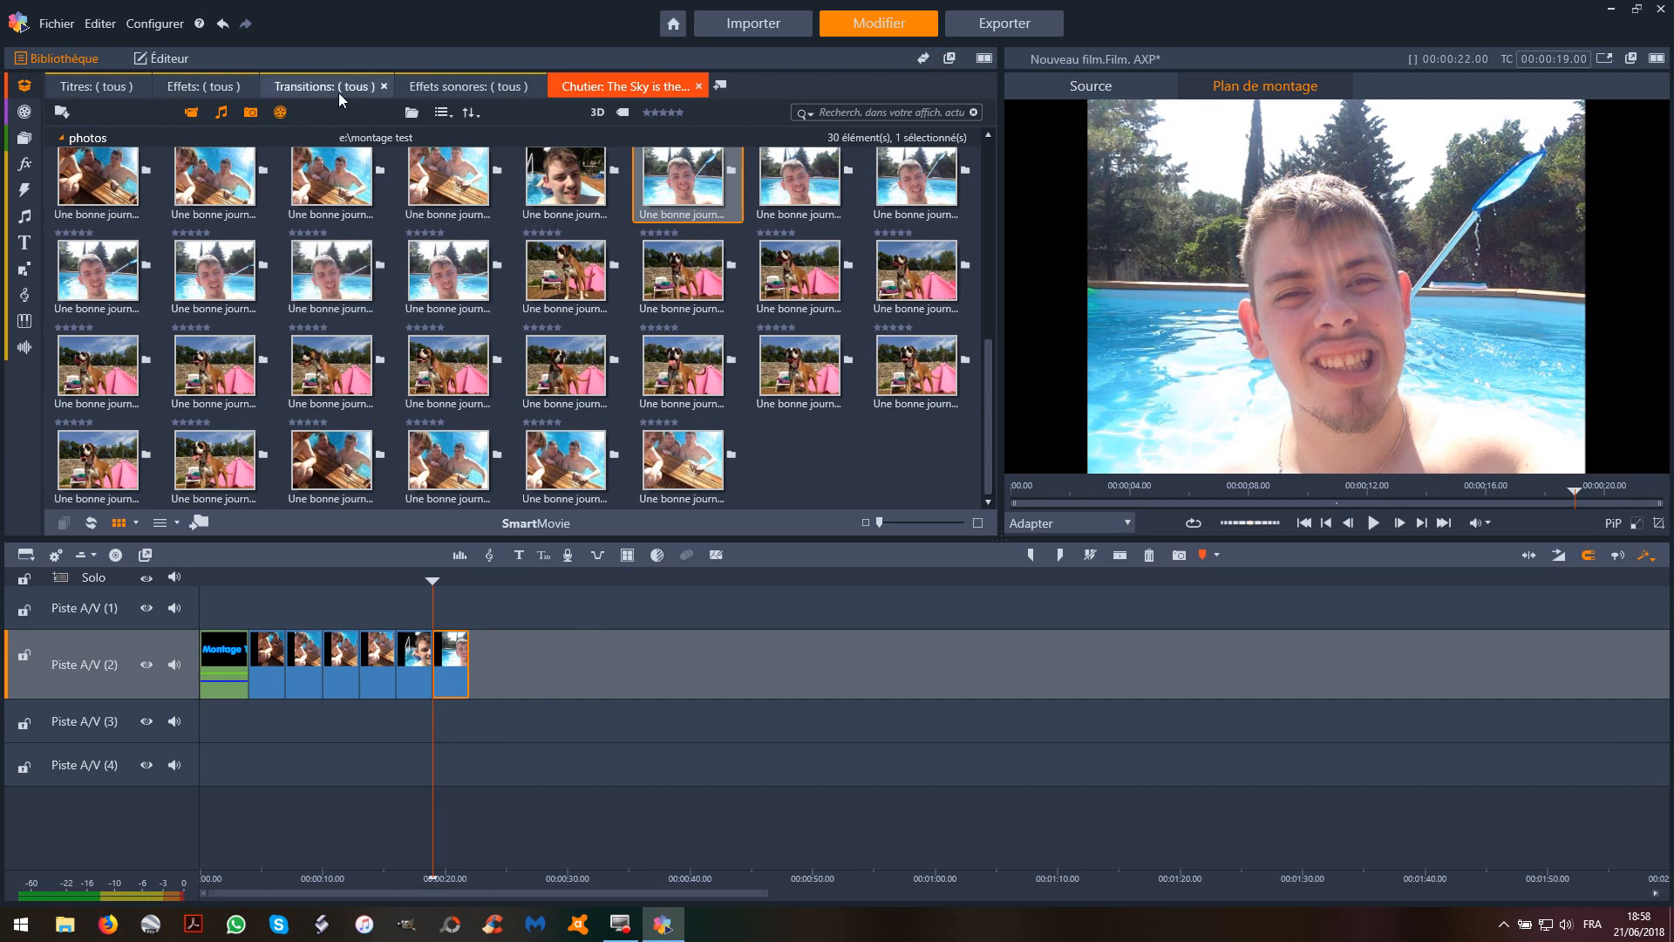
Place the "Titre Extreme - Extreme" title on track Piste A/V (1), starting above the fifth photo
click(101, 88)
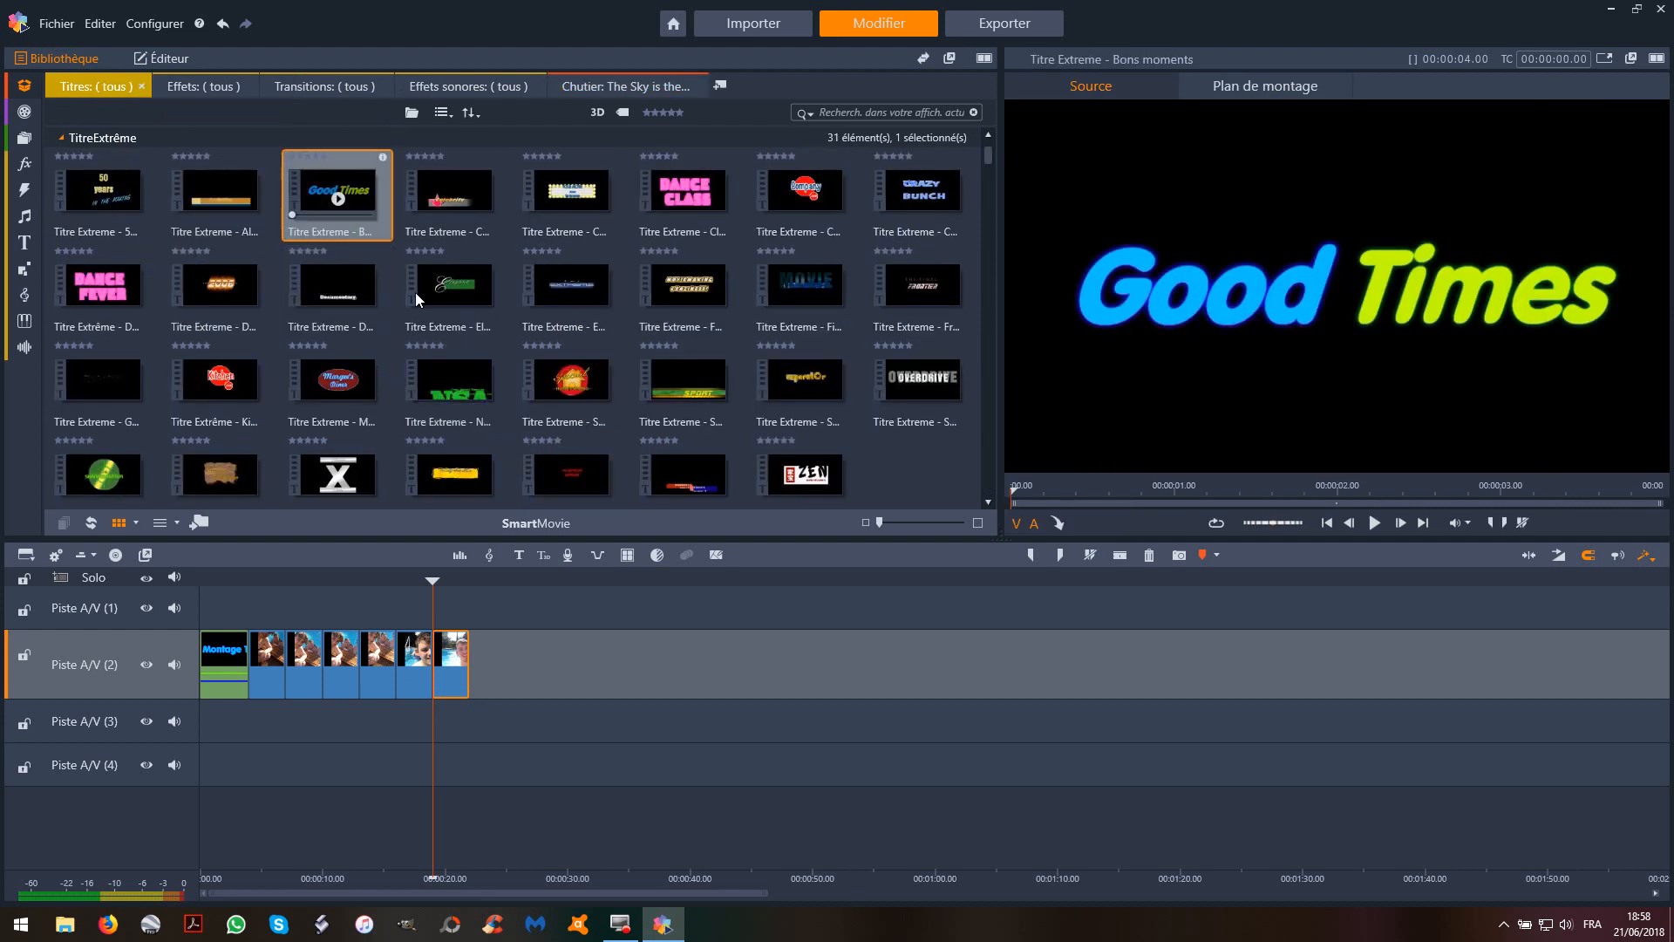
click(553, 296)
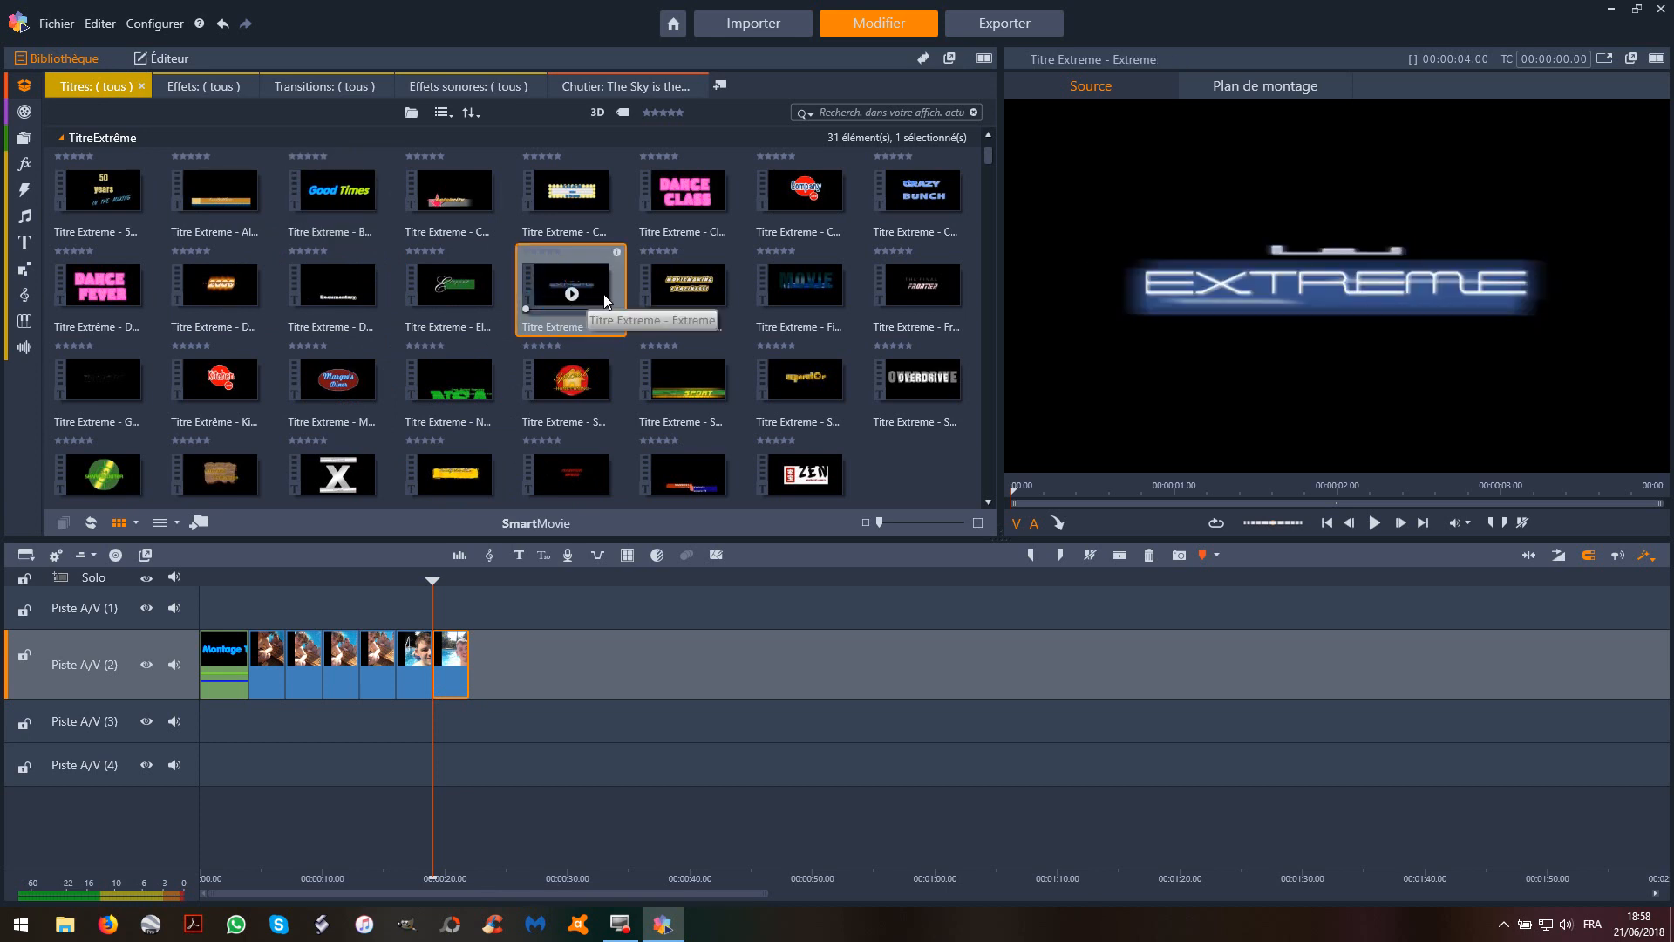
drag(589, 293, 411, 624)
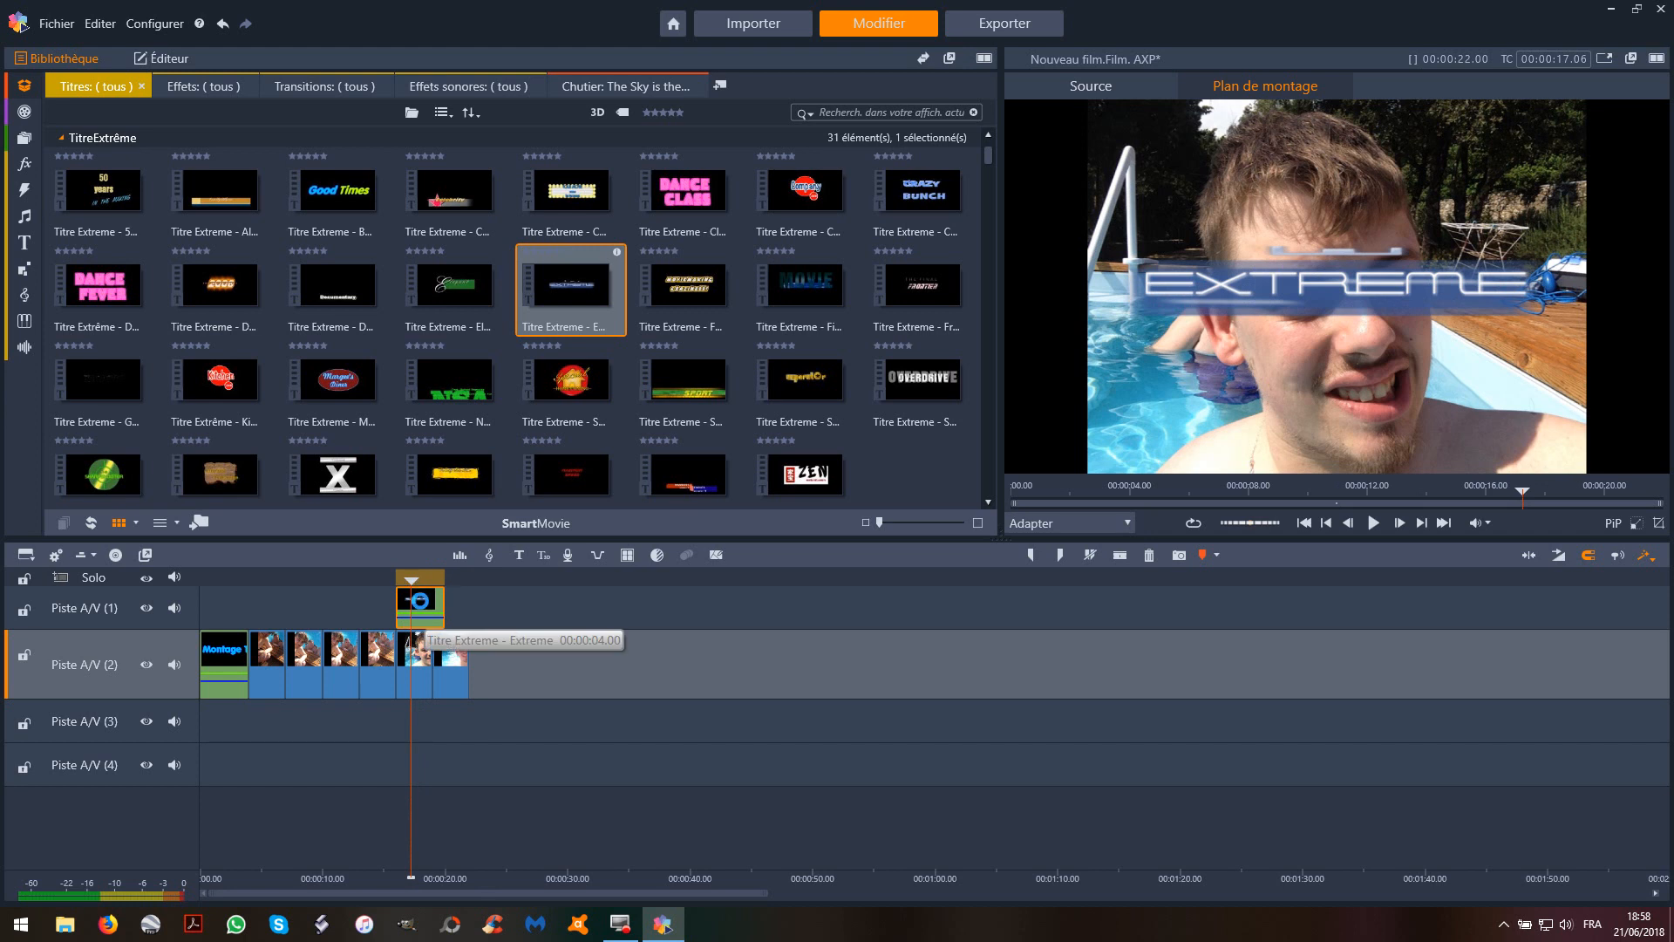
Edit the Extreme title and delete its blue Rectangle1 background layer
double_click(420, 600)
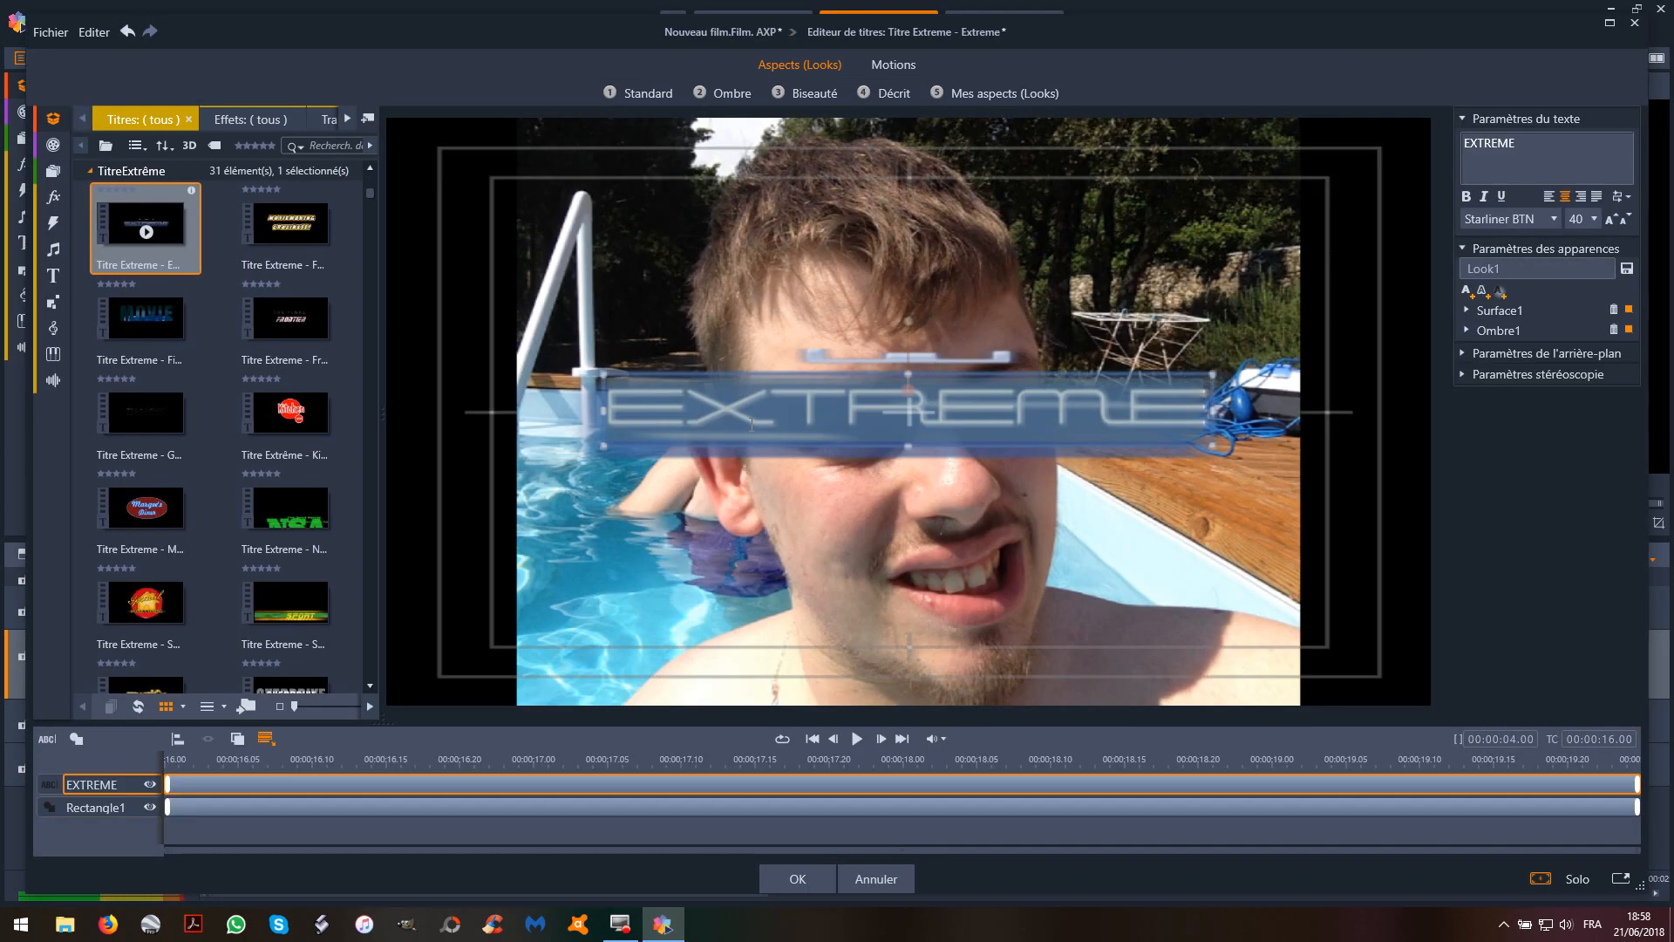
click(771, 563)
drag(770, 567, 797, 611)
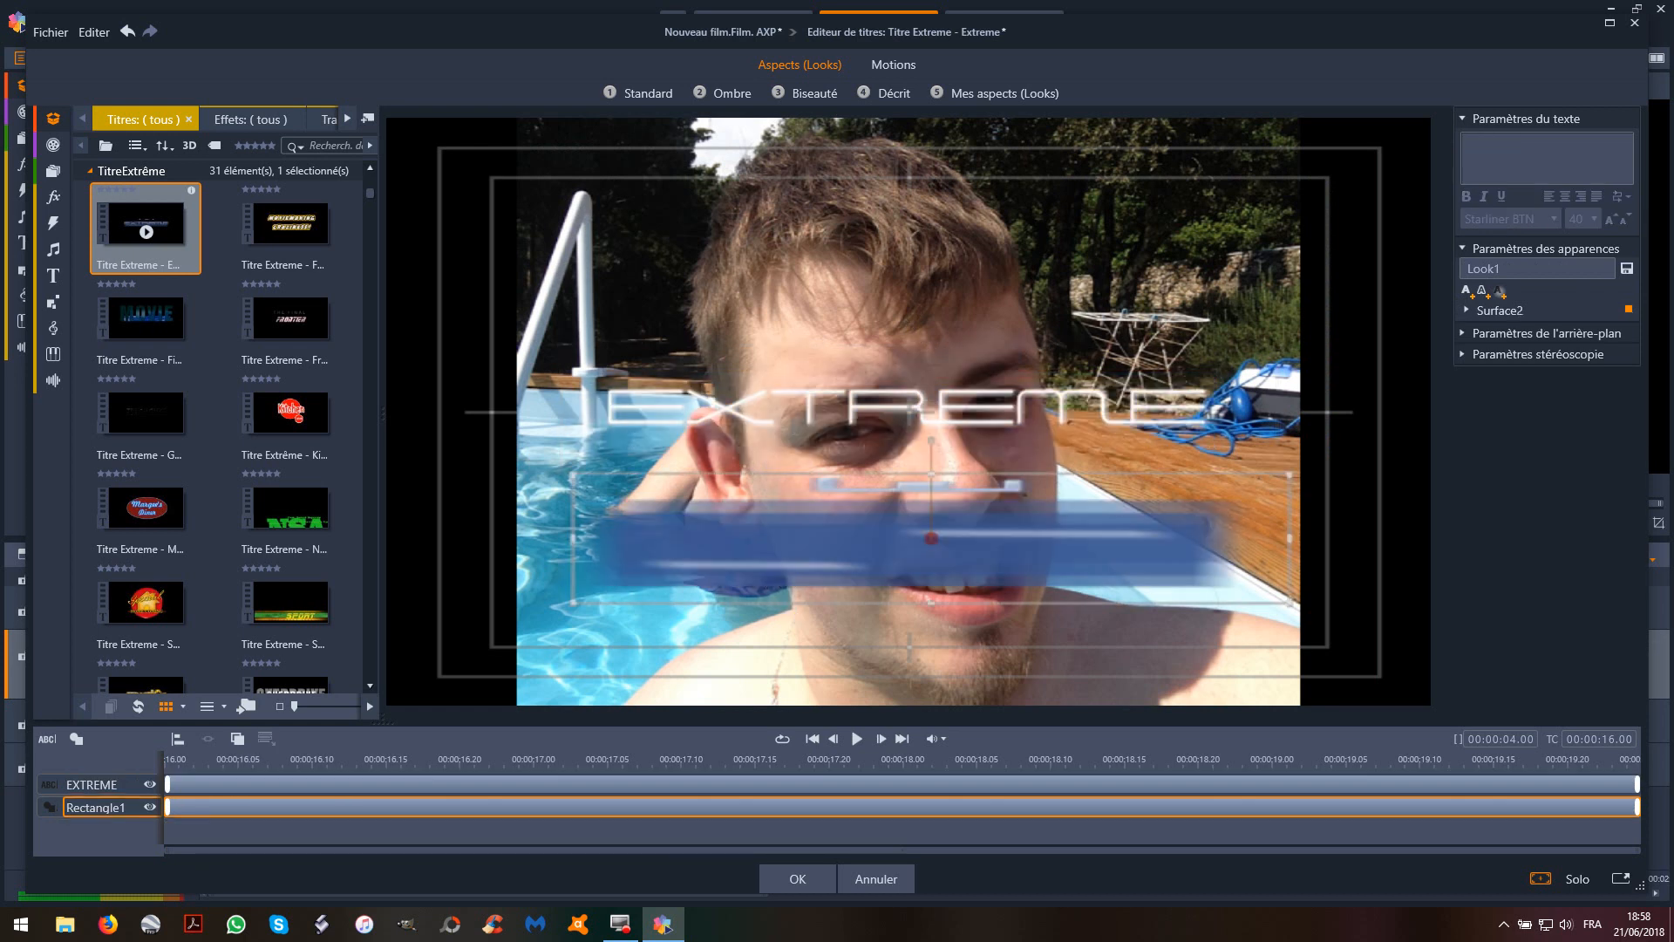
right_click(813, 551)
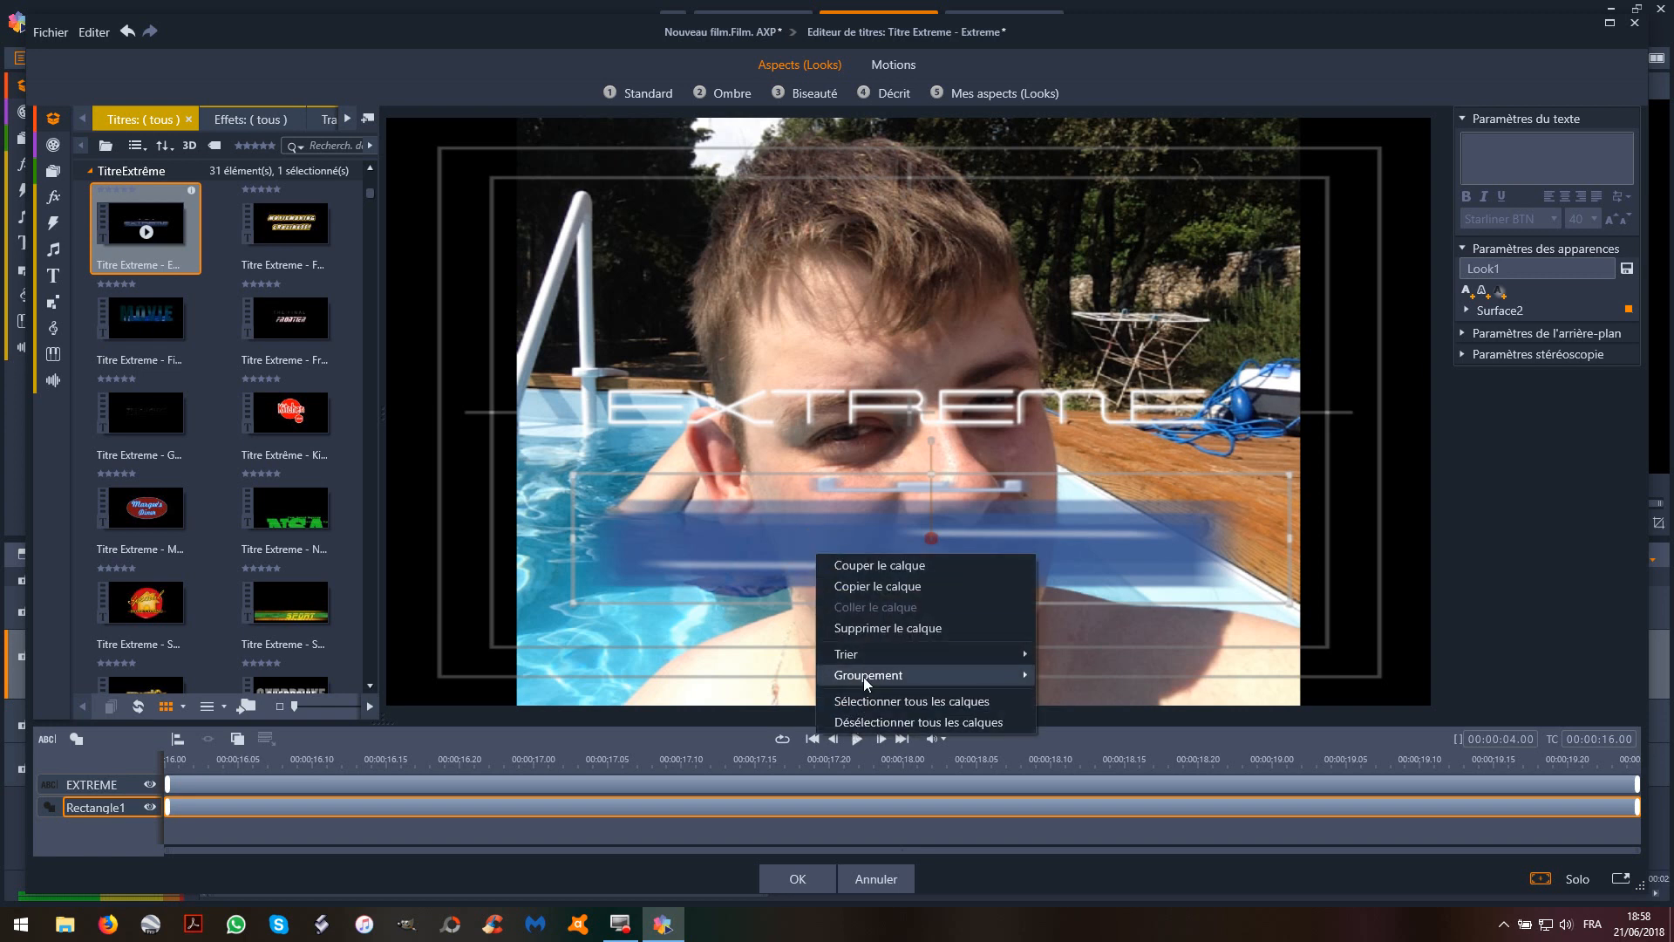
click(879, 633)
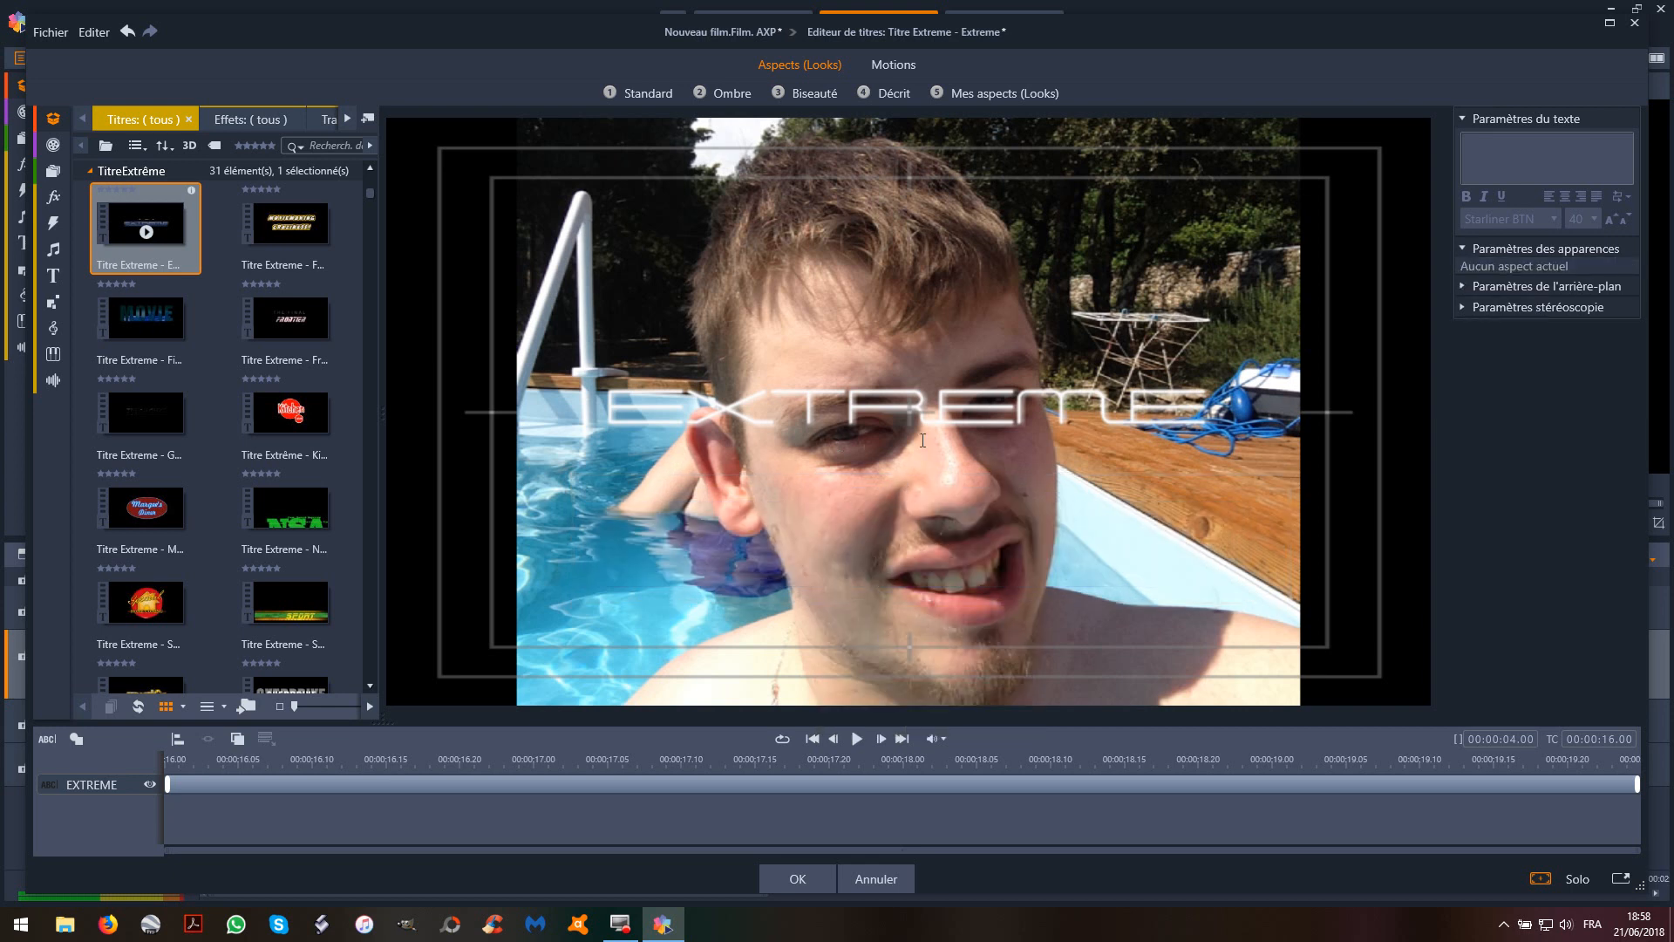
Move the "EXTREME" text up to the upper edge of the inner safe-area frame
click(924, 411)
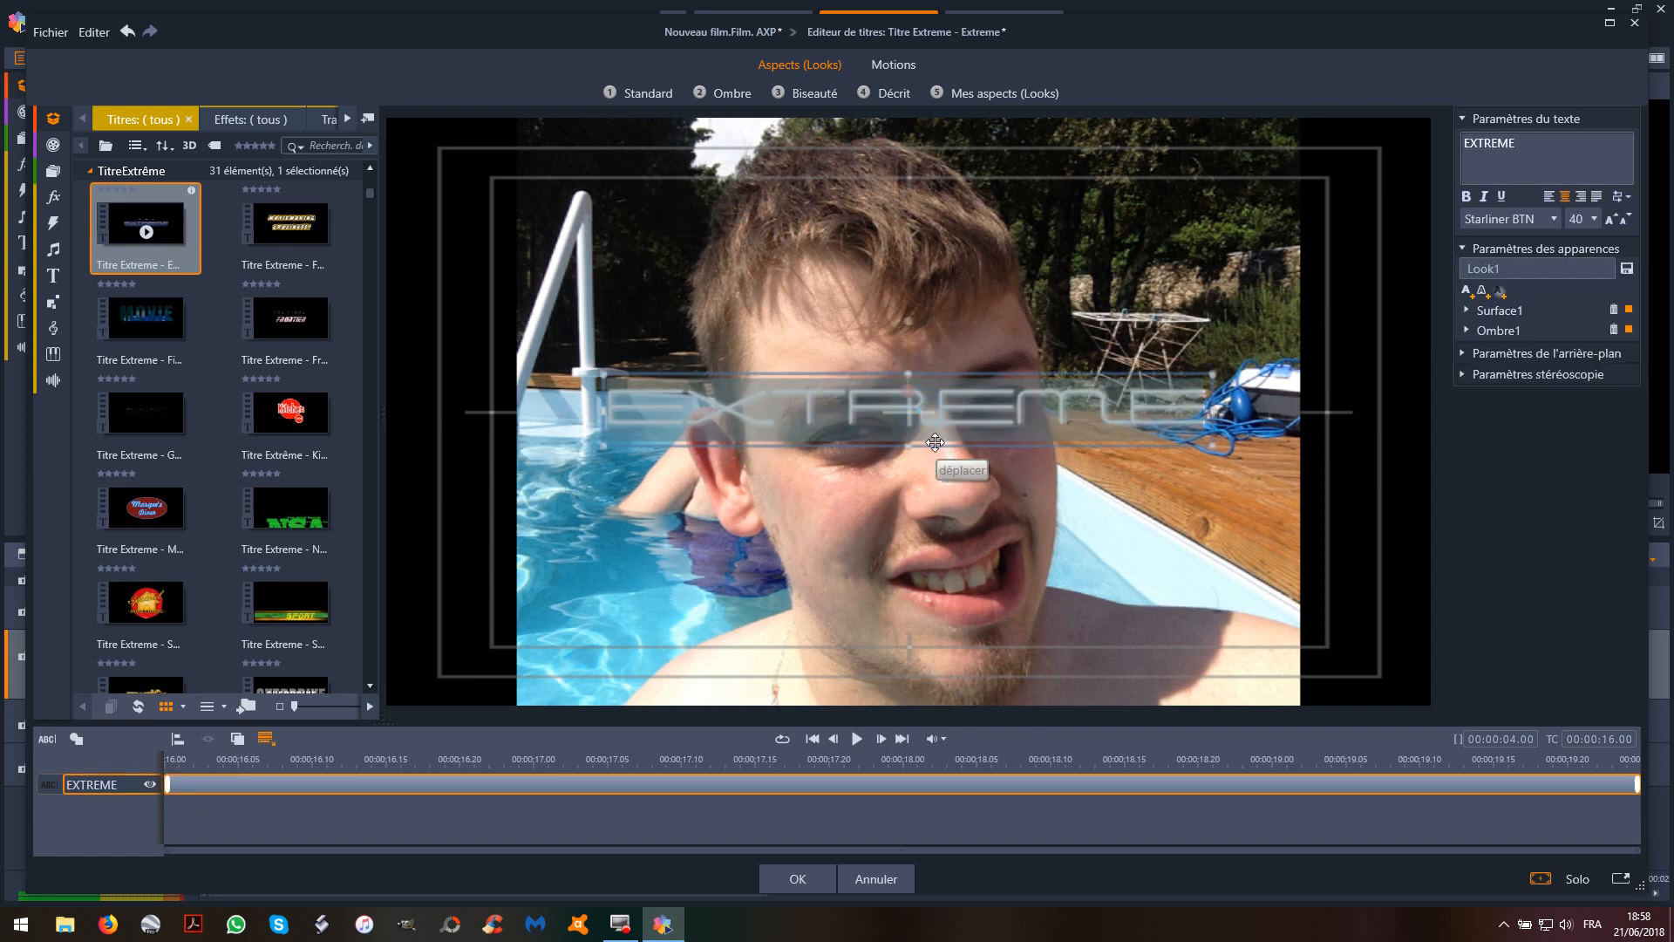
click(935, 442)
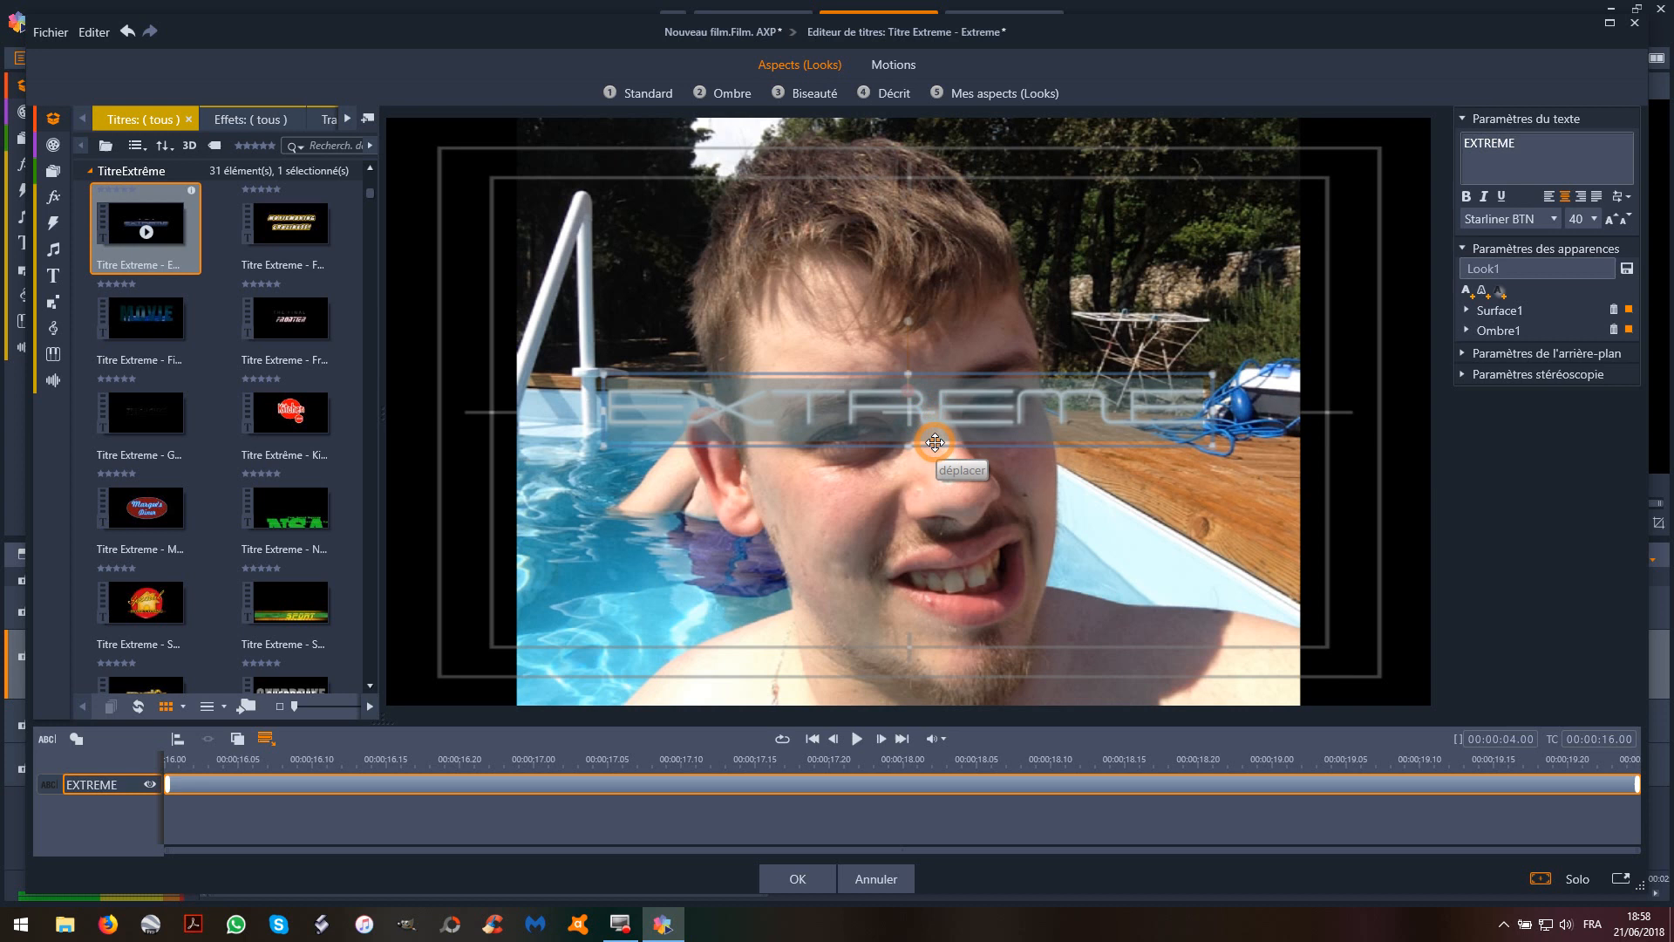
right_click(933, 510)
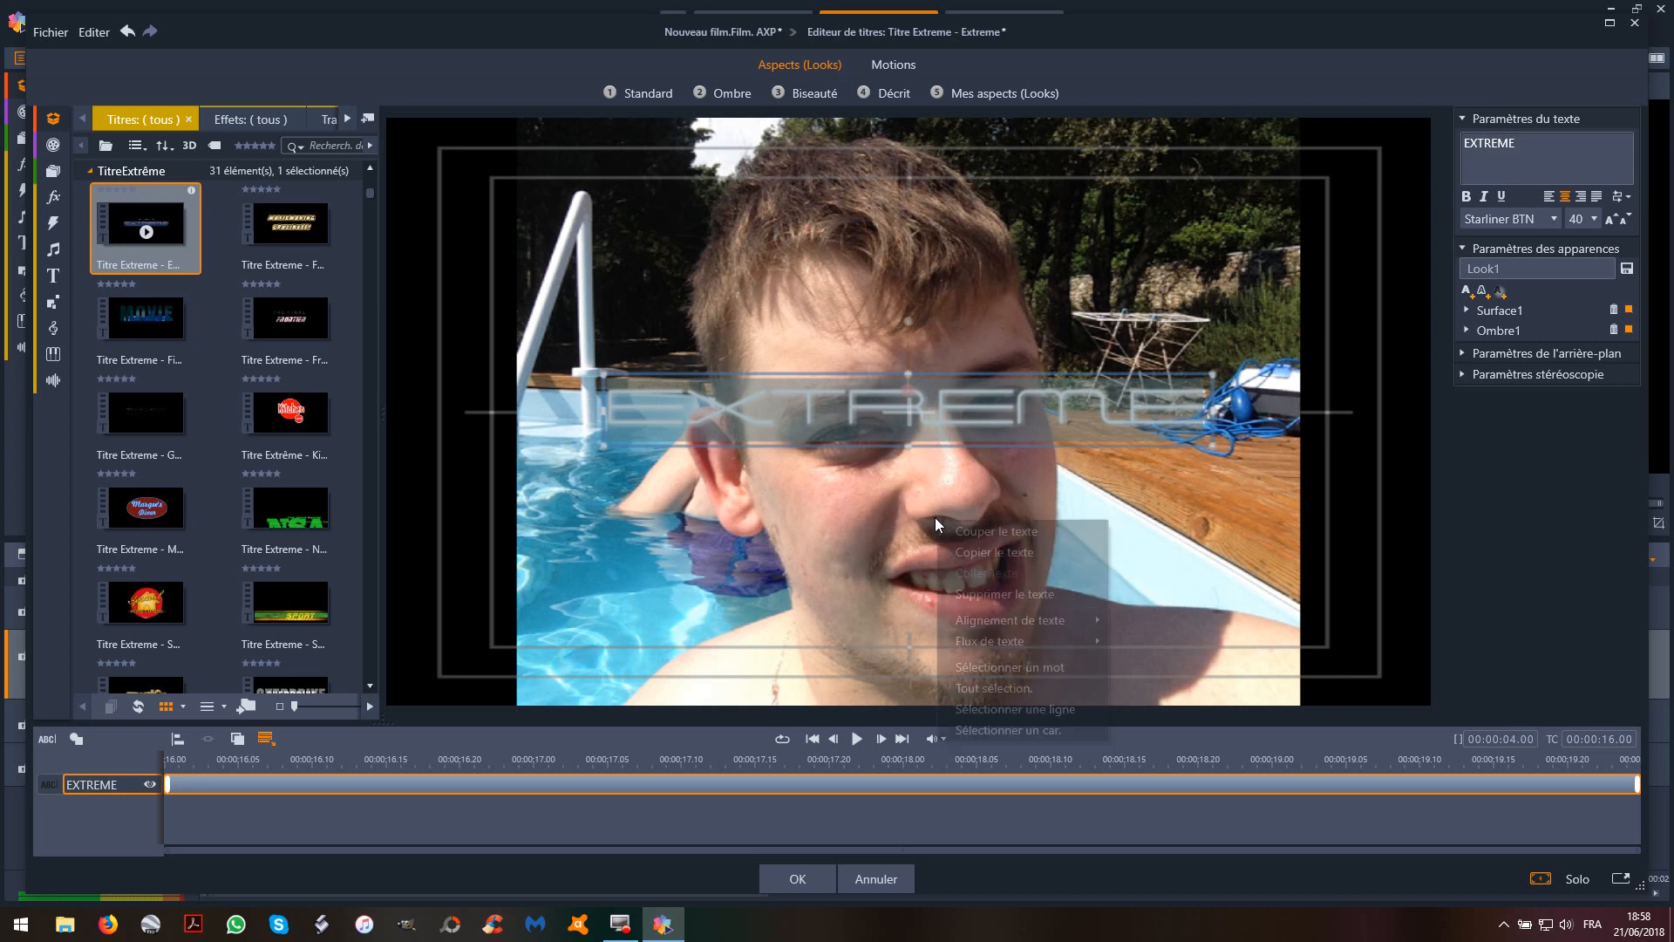
click(902, 434)
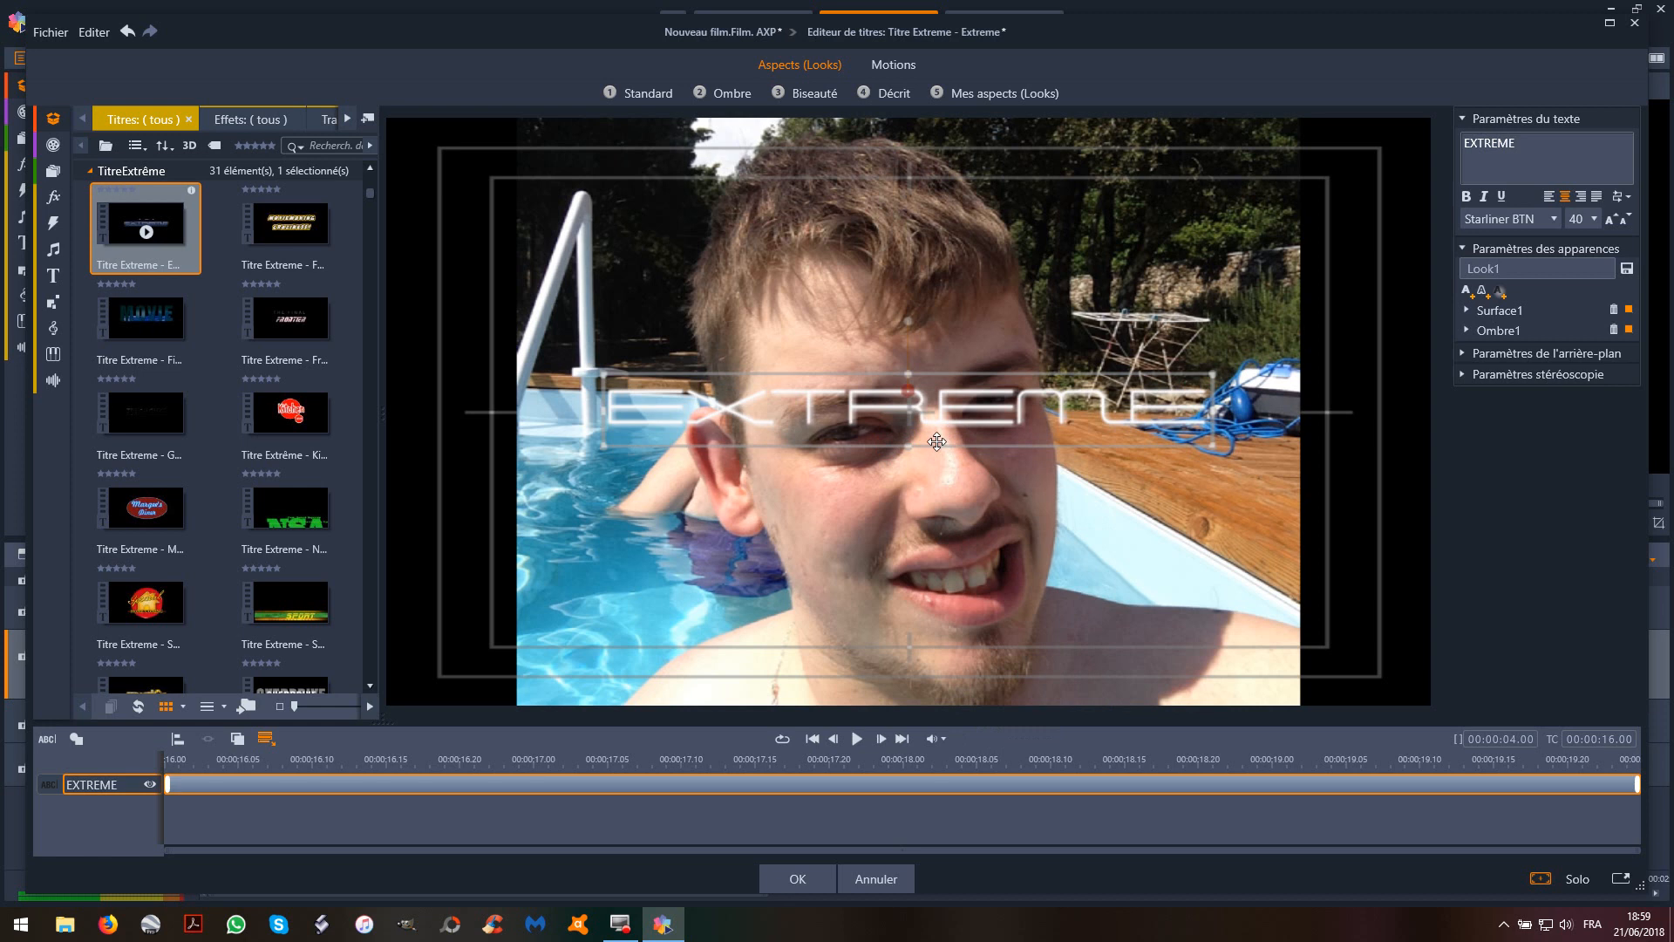
drag(951, 472, 936, 247)
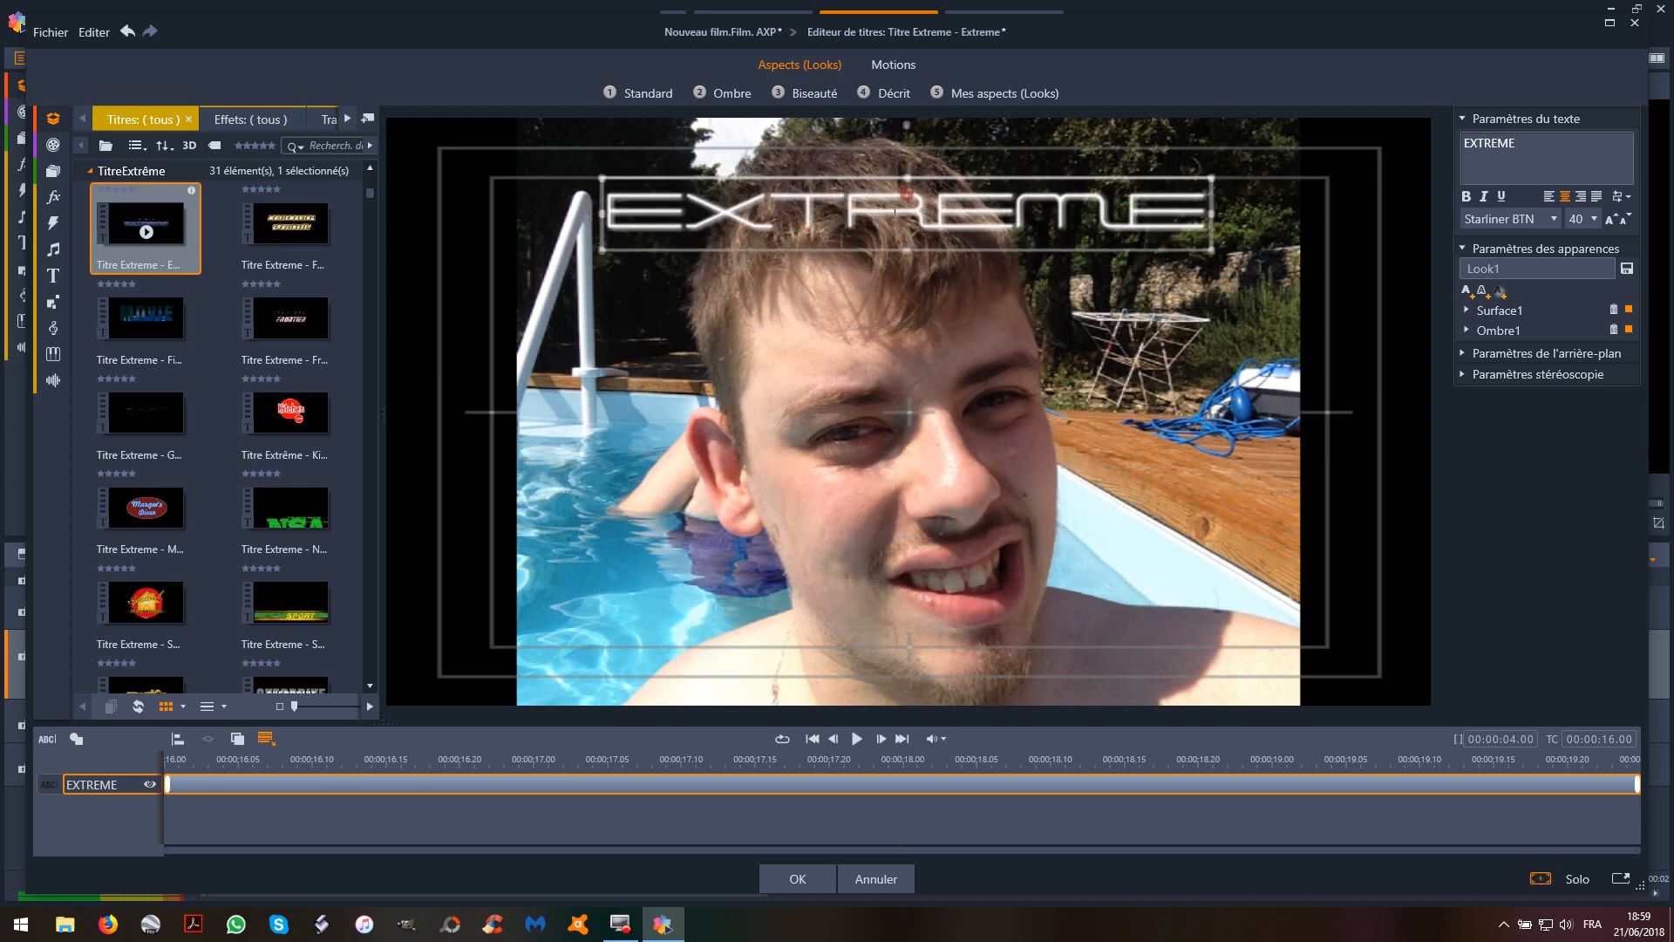
Replace the "EXTREME" text with the pictured person's first name and save the title
double_click(817, 231)
key(BackSpace)
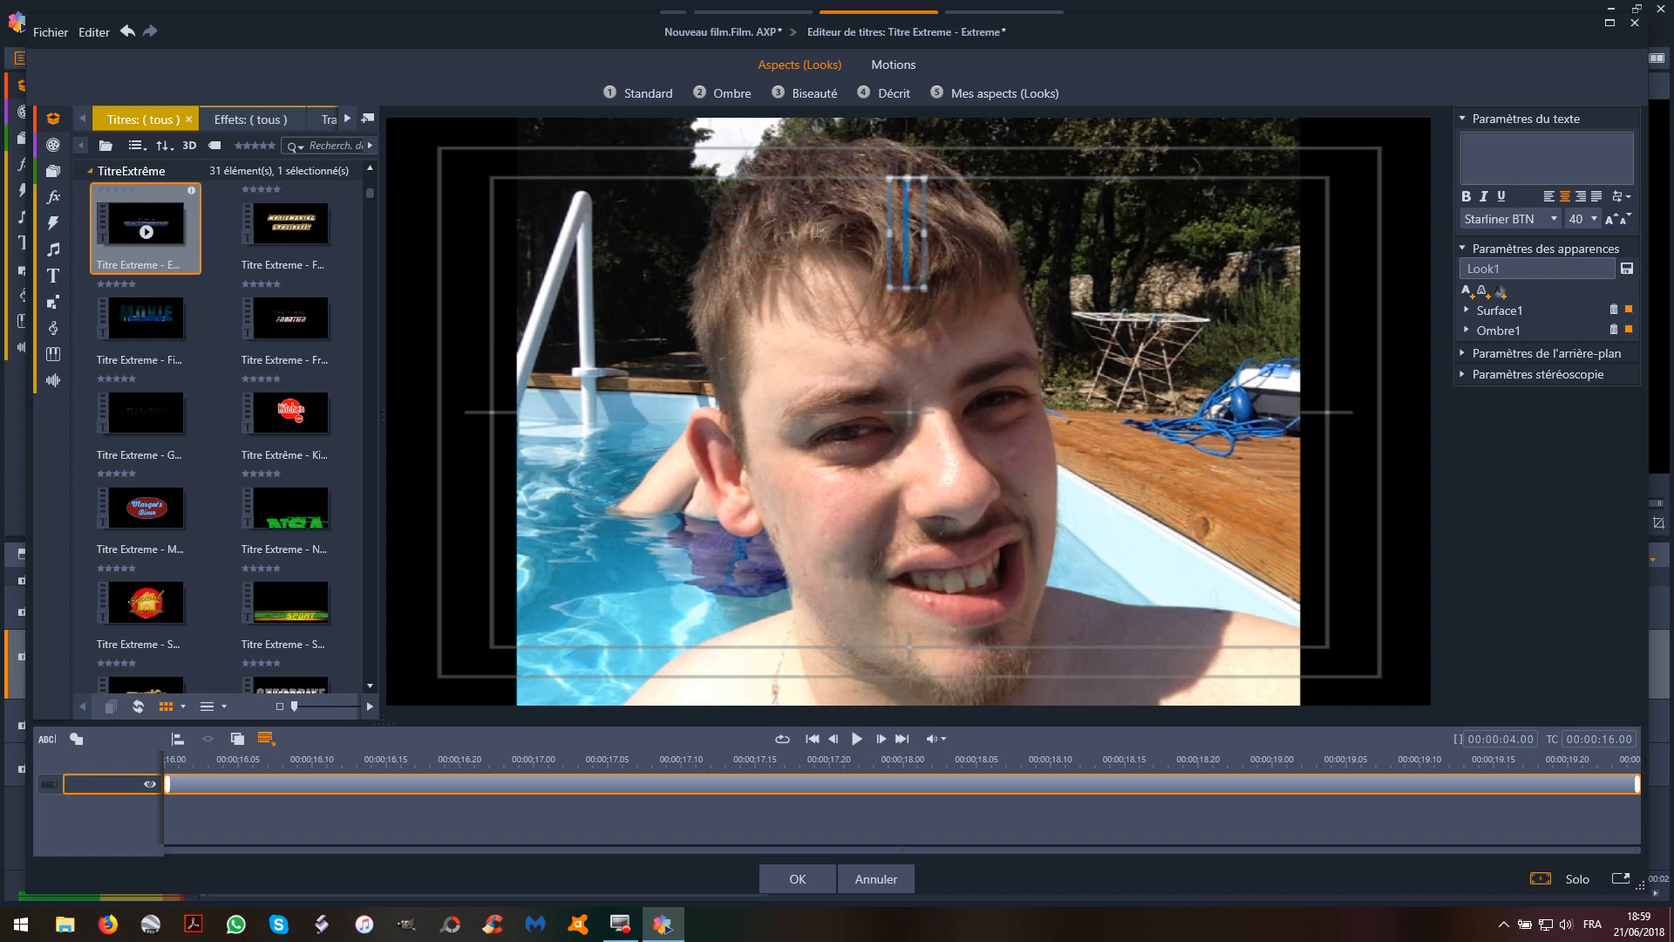
text(N)
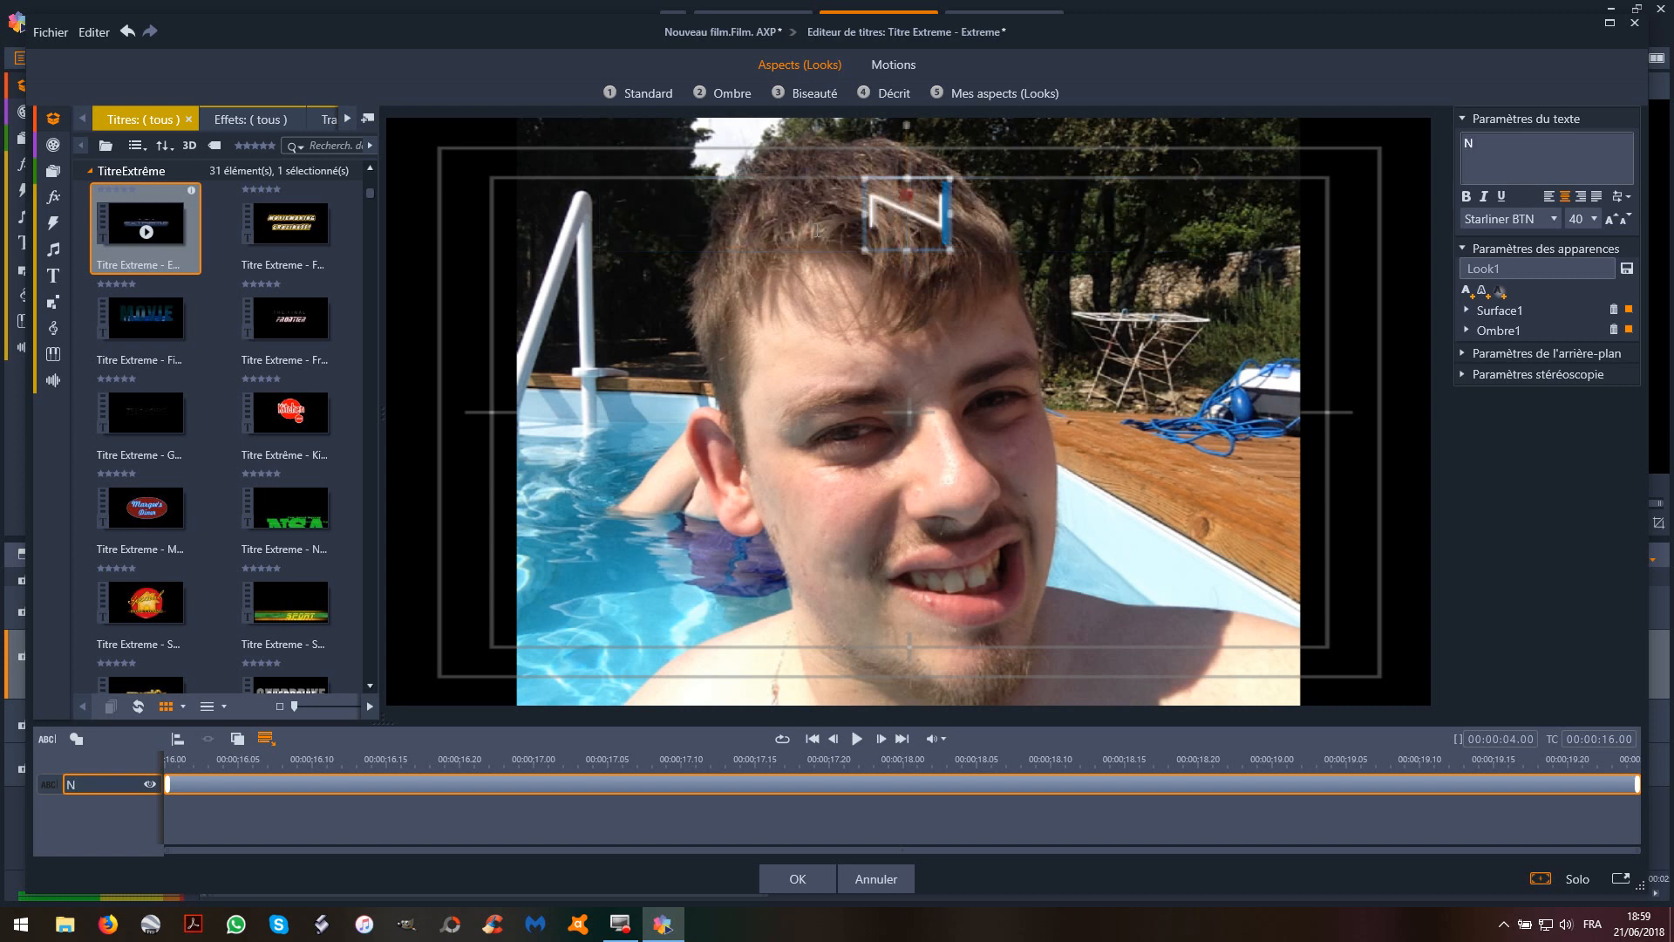
text(iv)
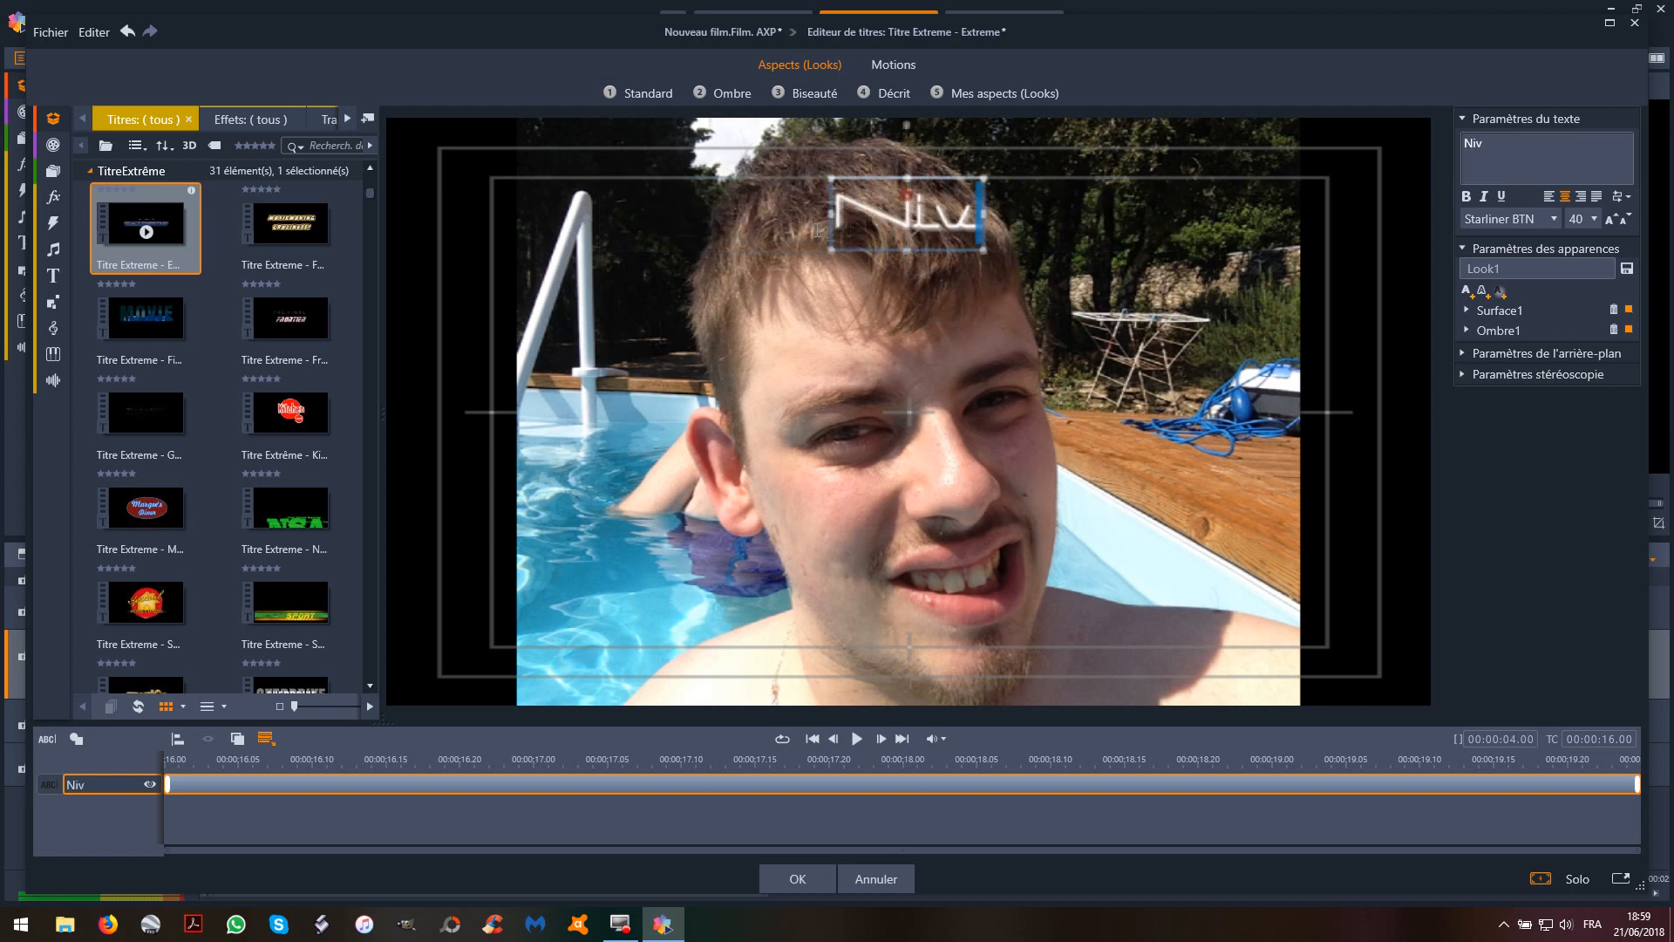
key(BackSpace)
key(BackSpace)
text(i)
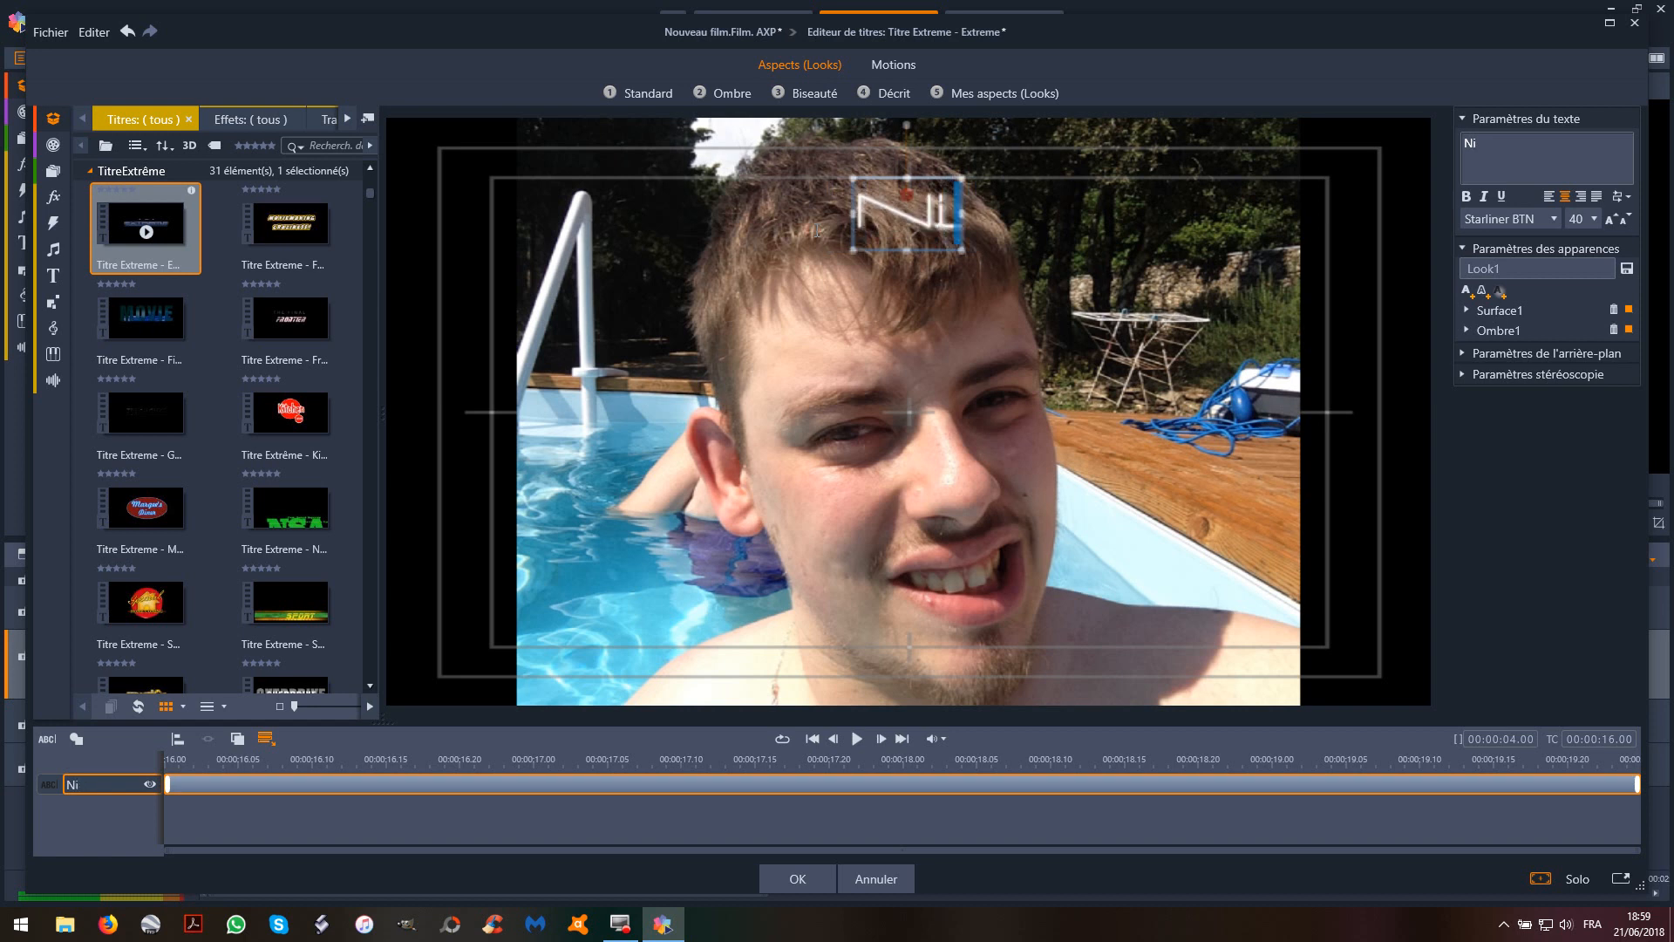
text(colzd)
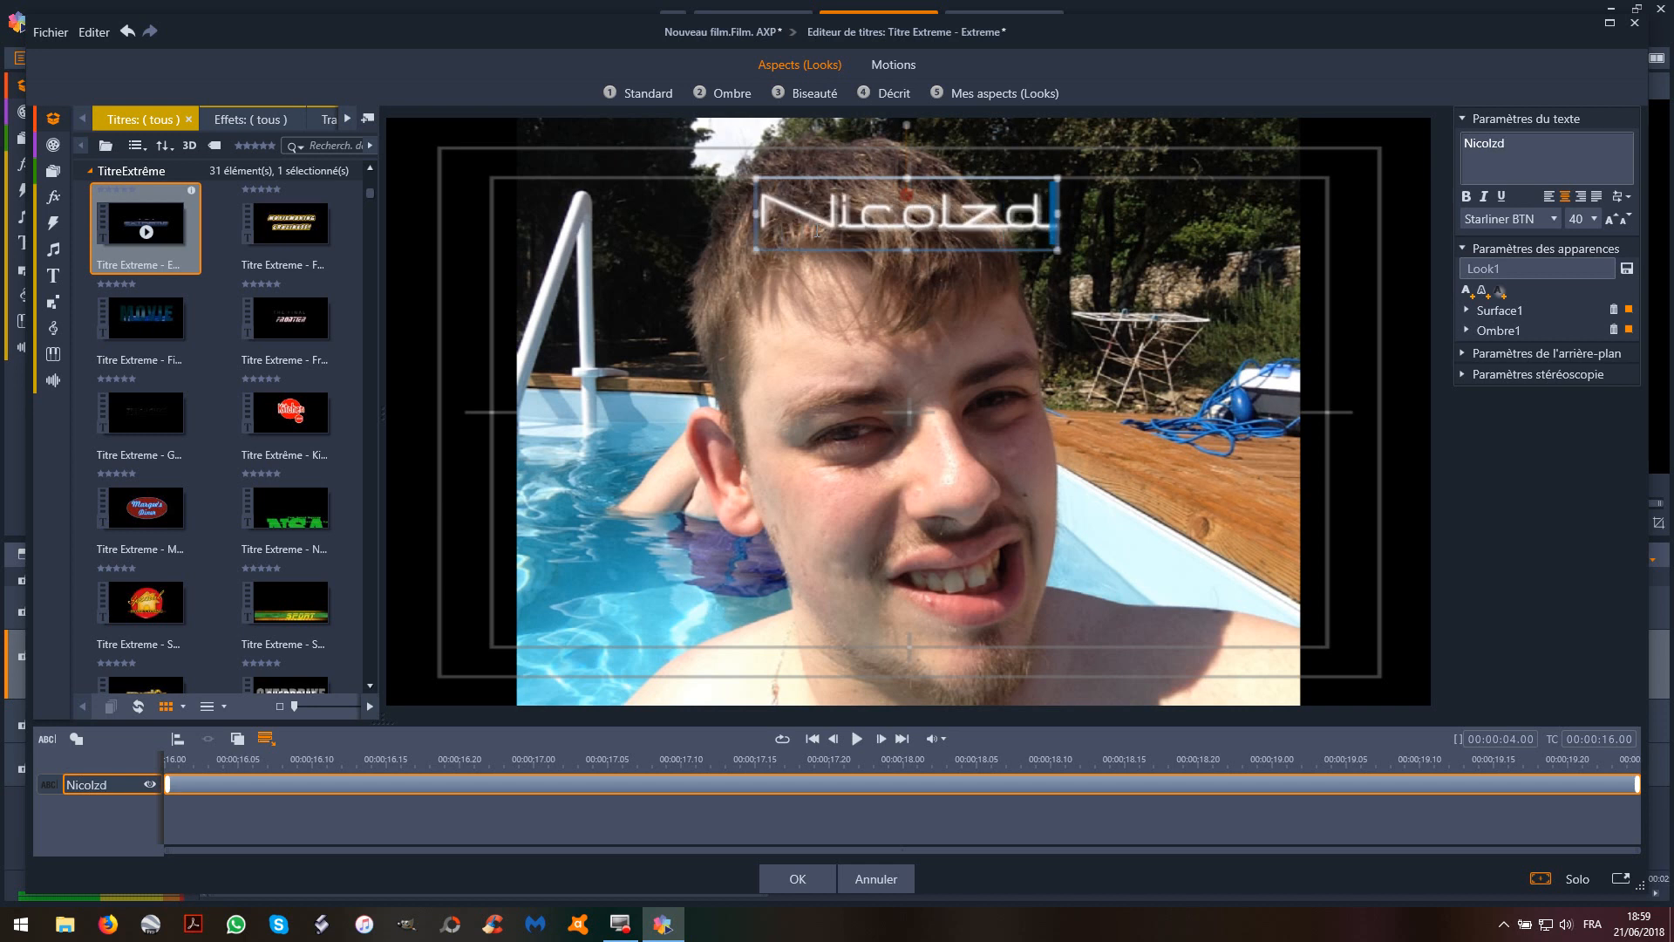
key(BackSpace)
key(BackSpace)
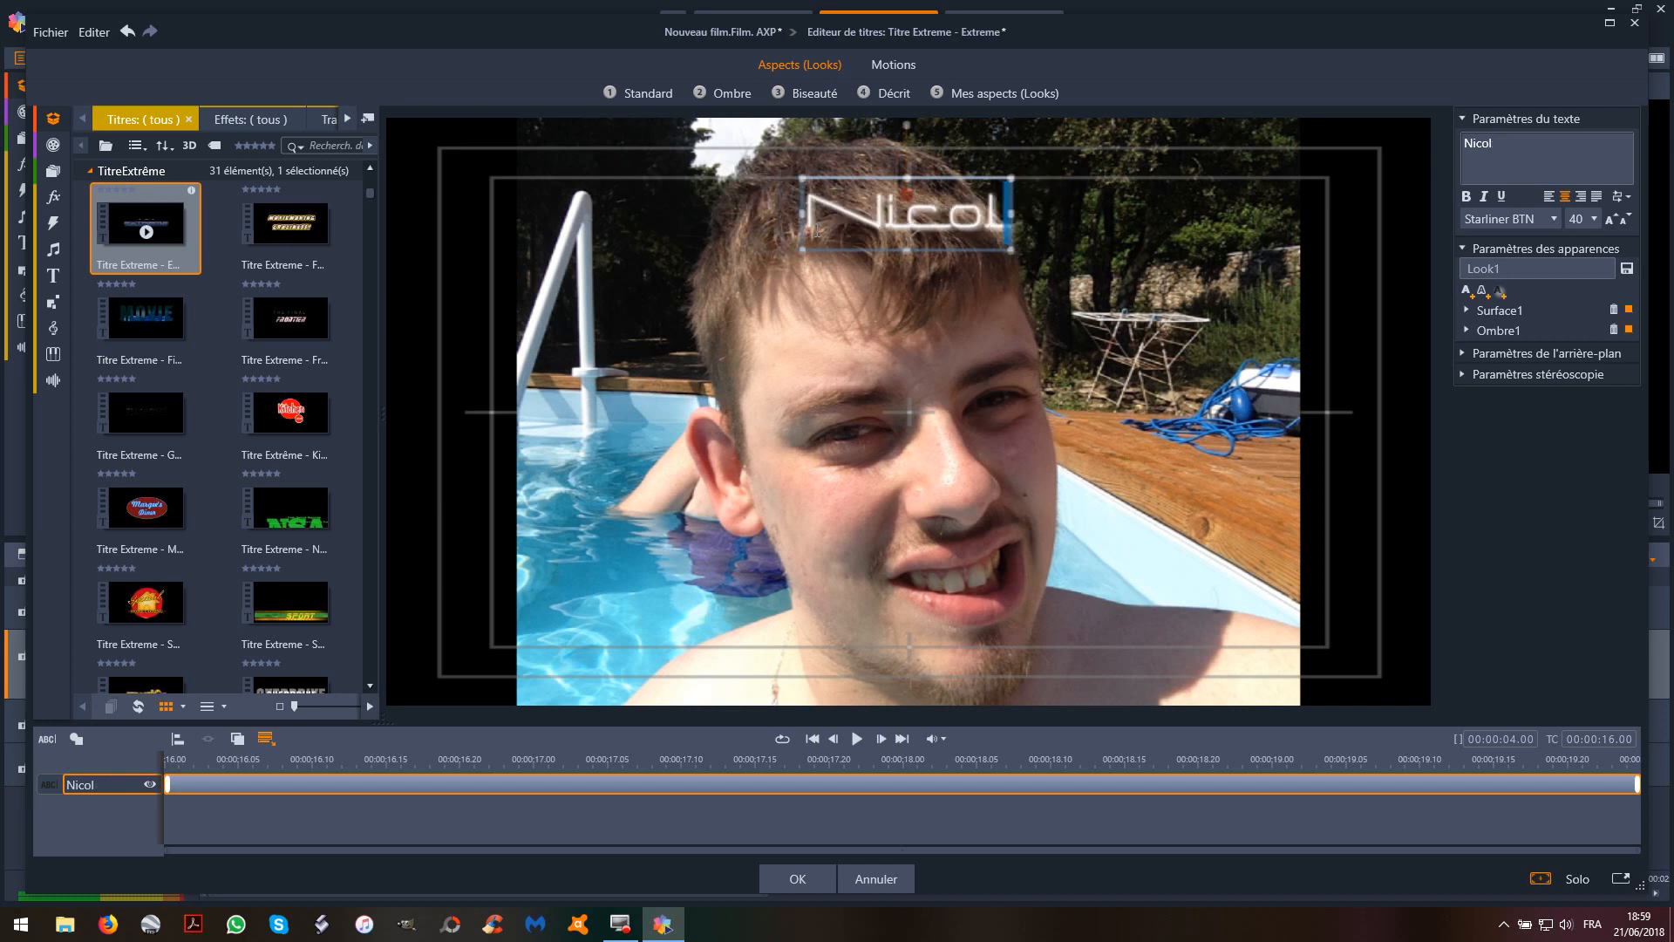
text(as)
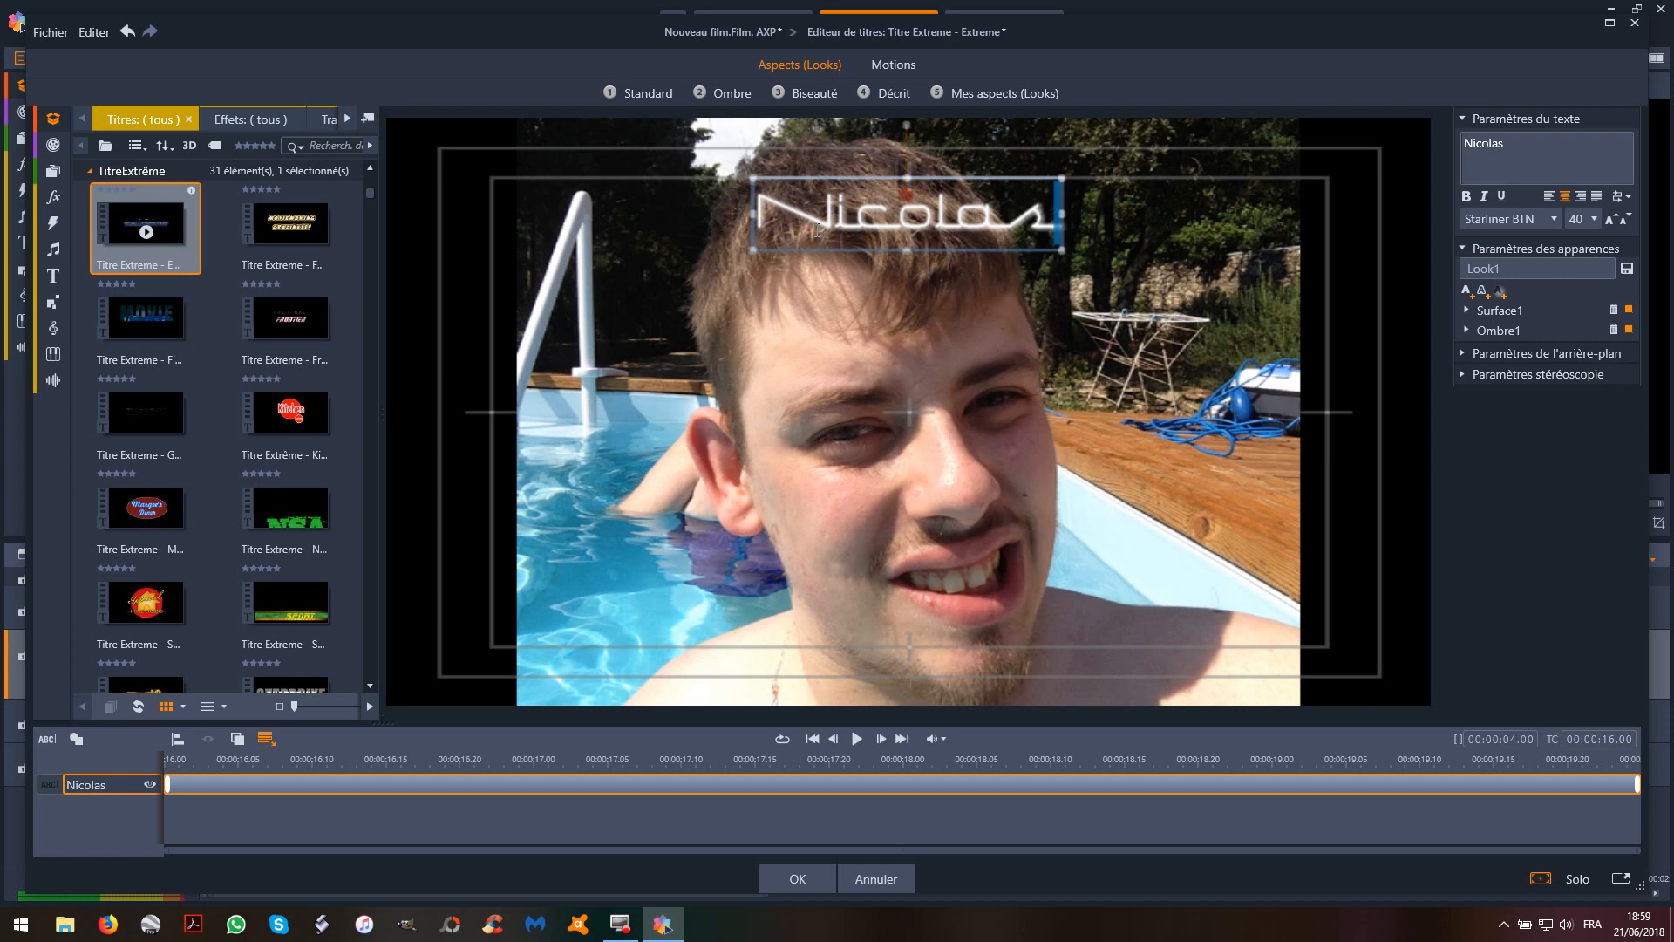
click(819, 797)
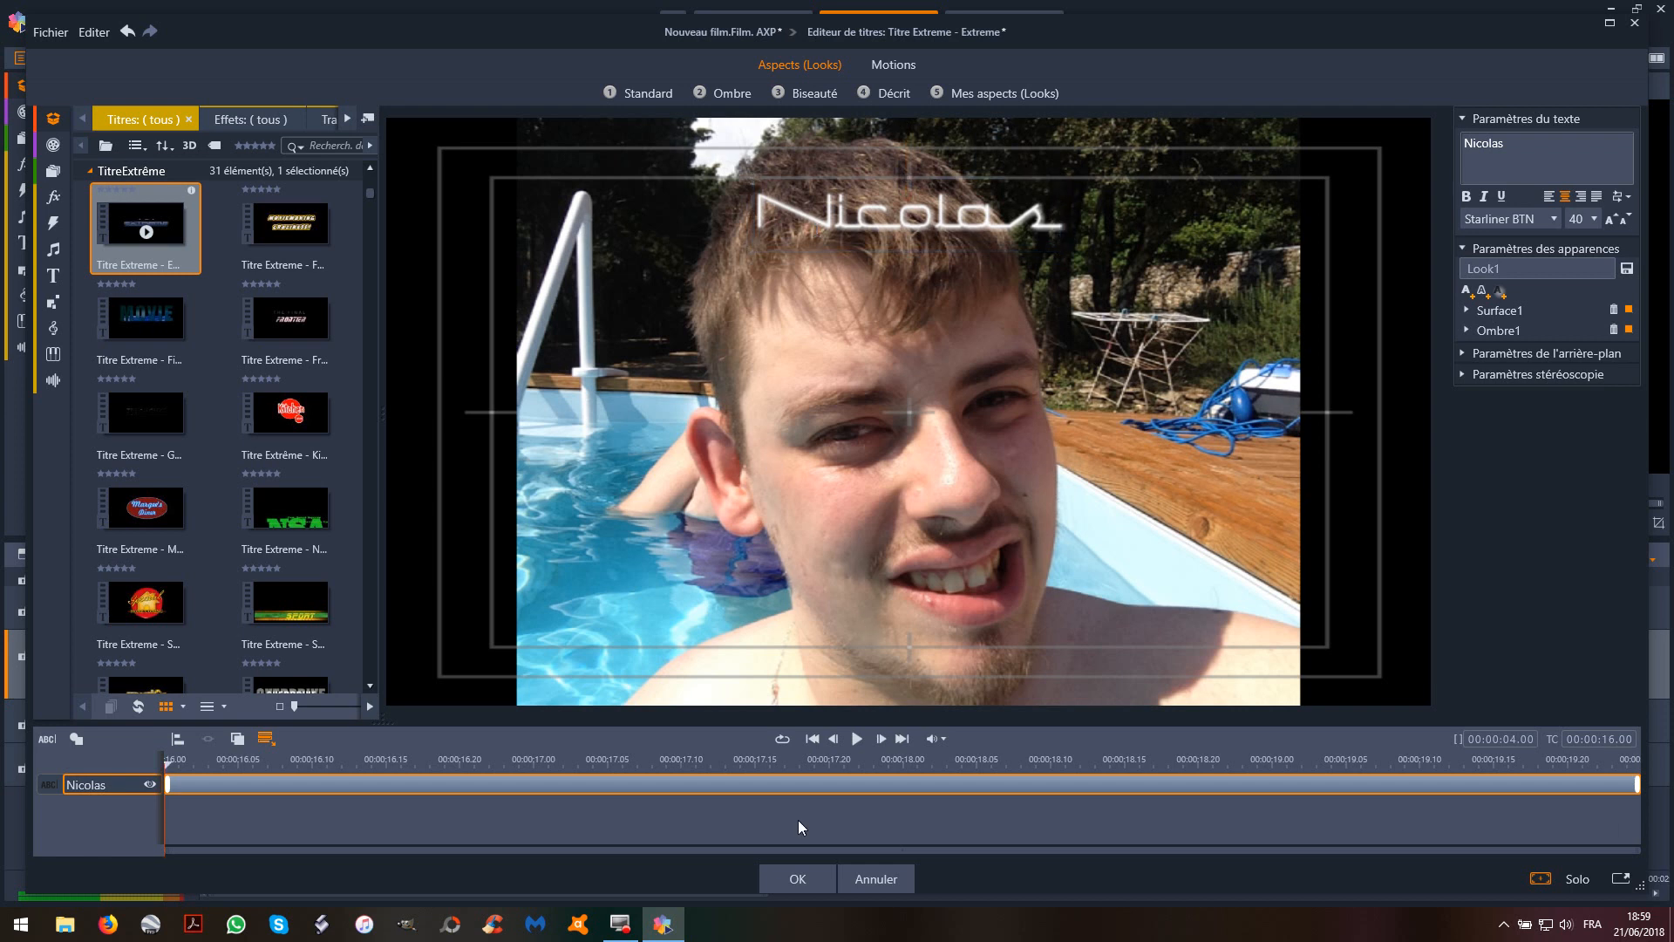
click(800, 879)
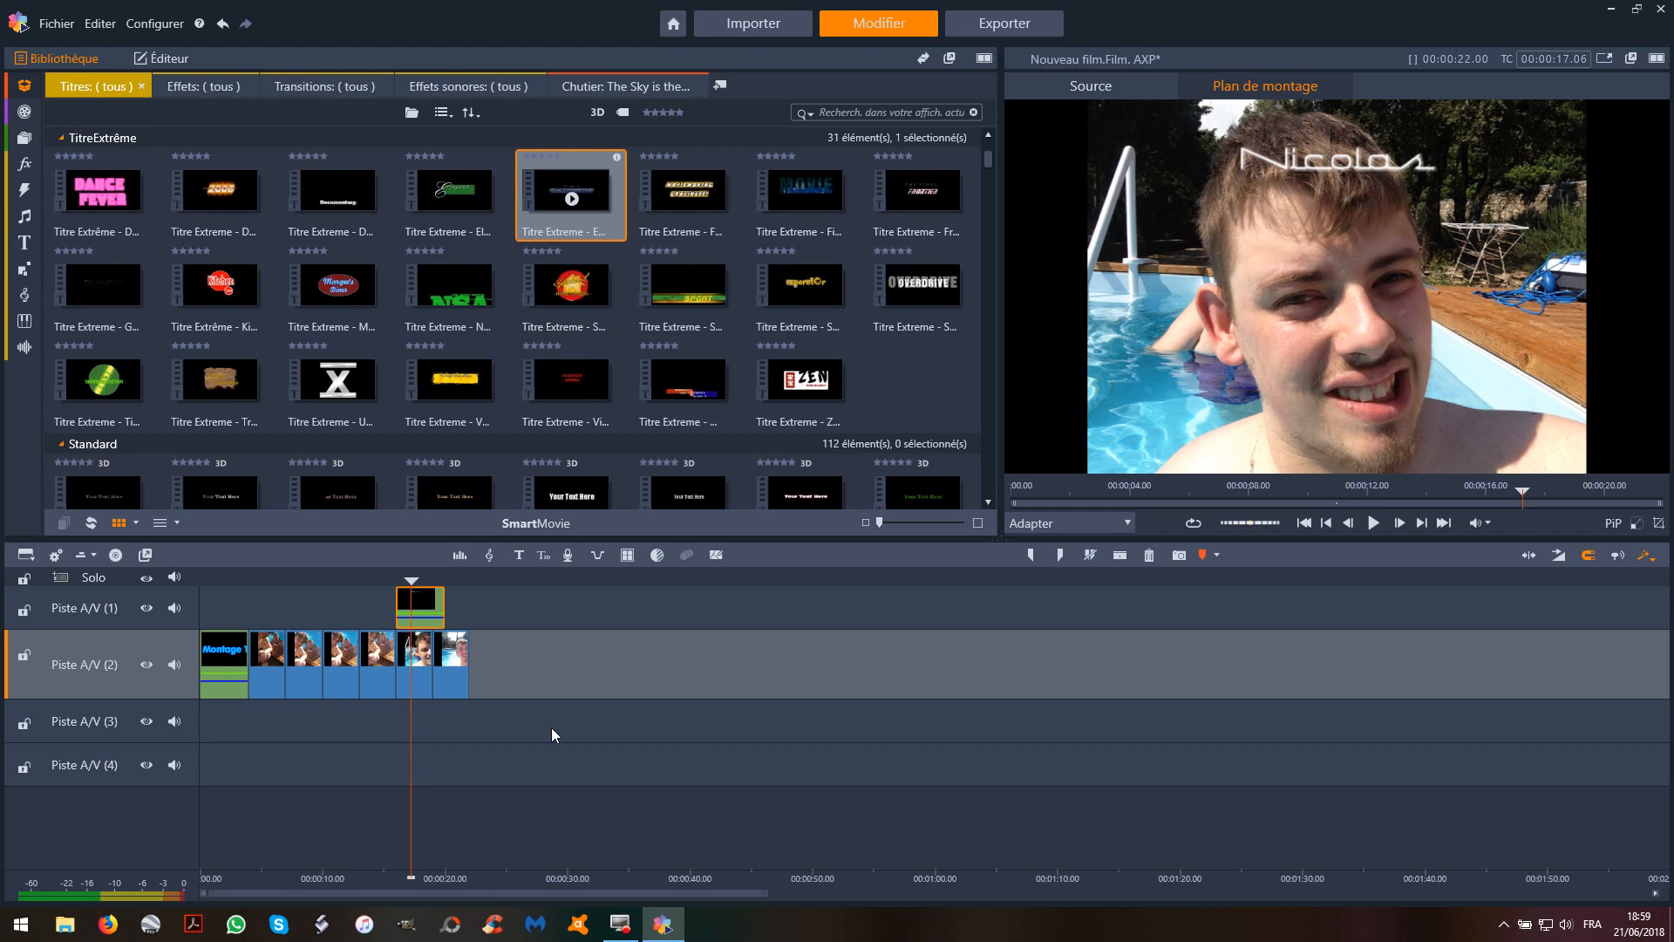
Play the montage from the fourth photo to the end to check the overlaid title
click(380, 678)
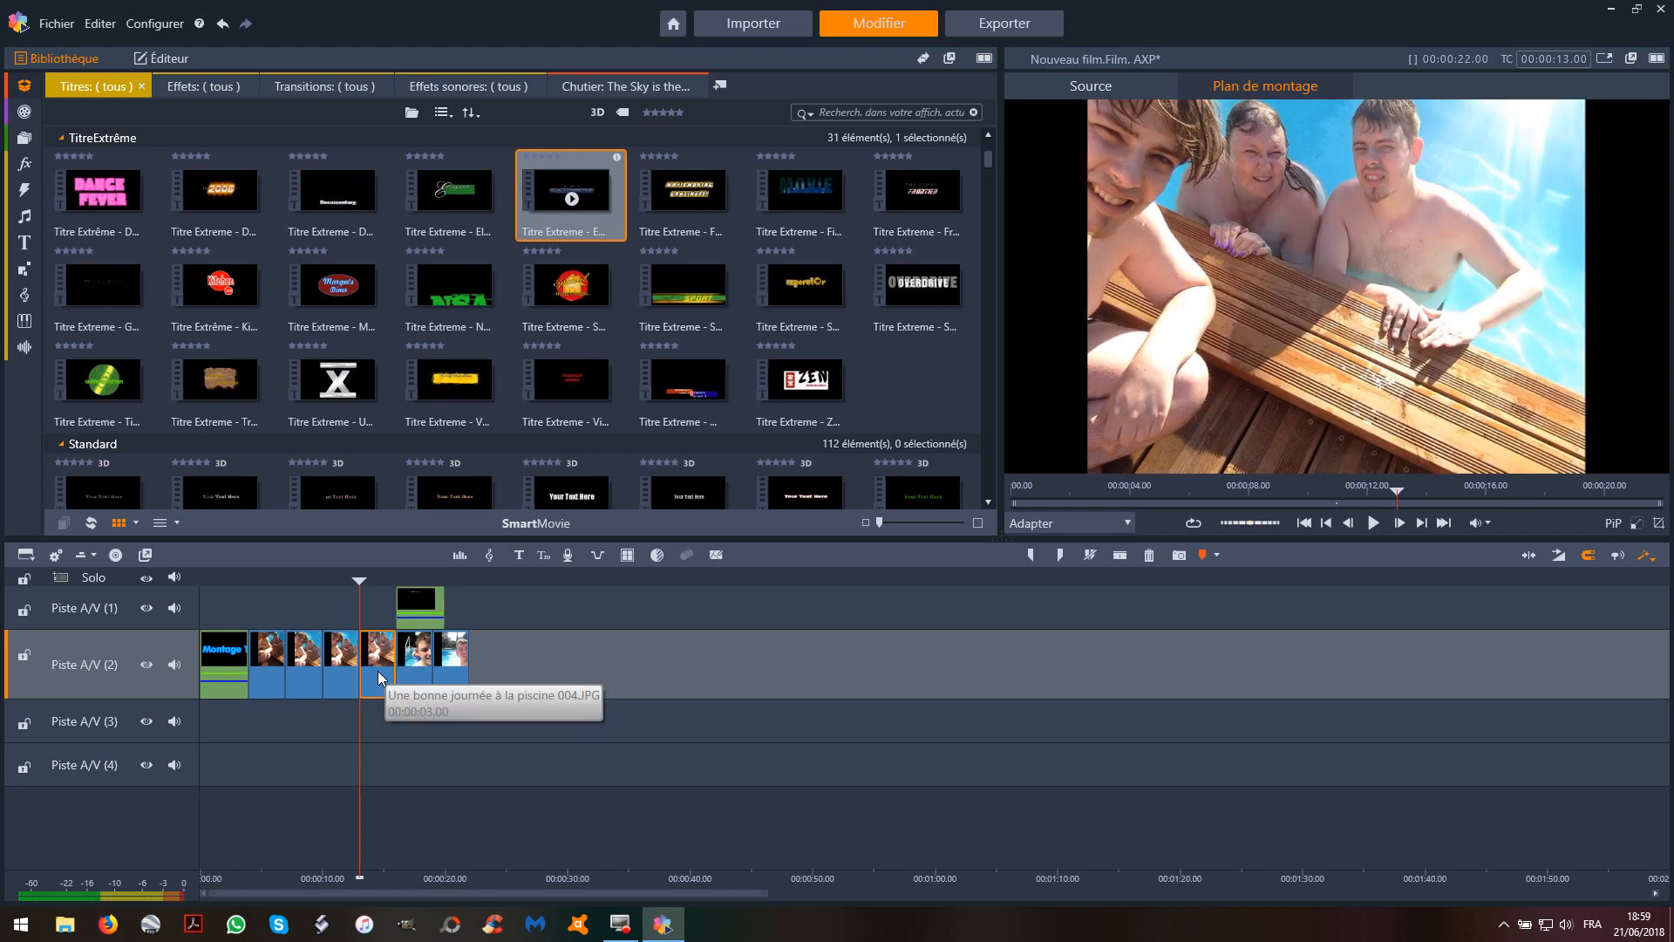
click(1371, 524)
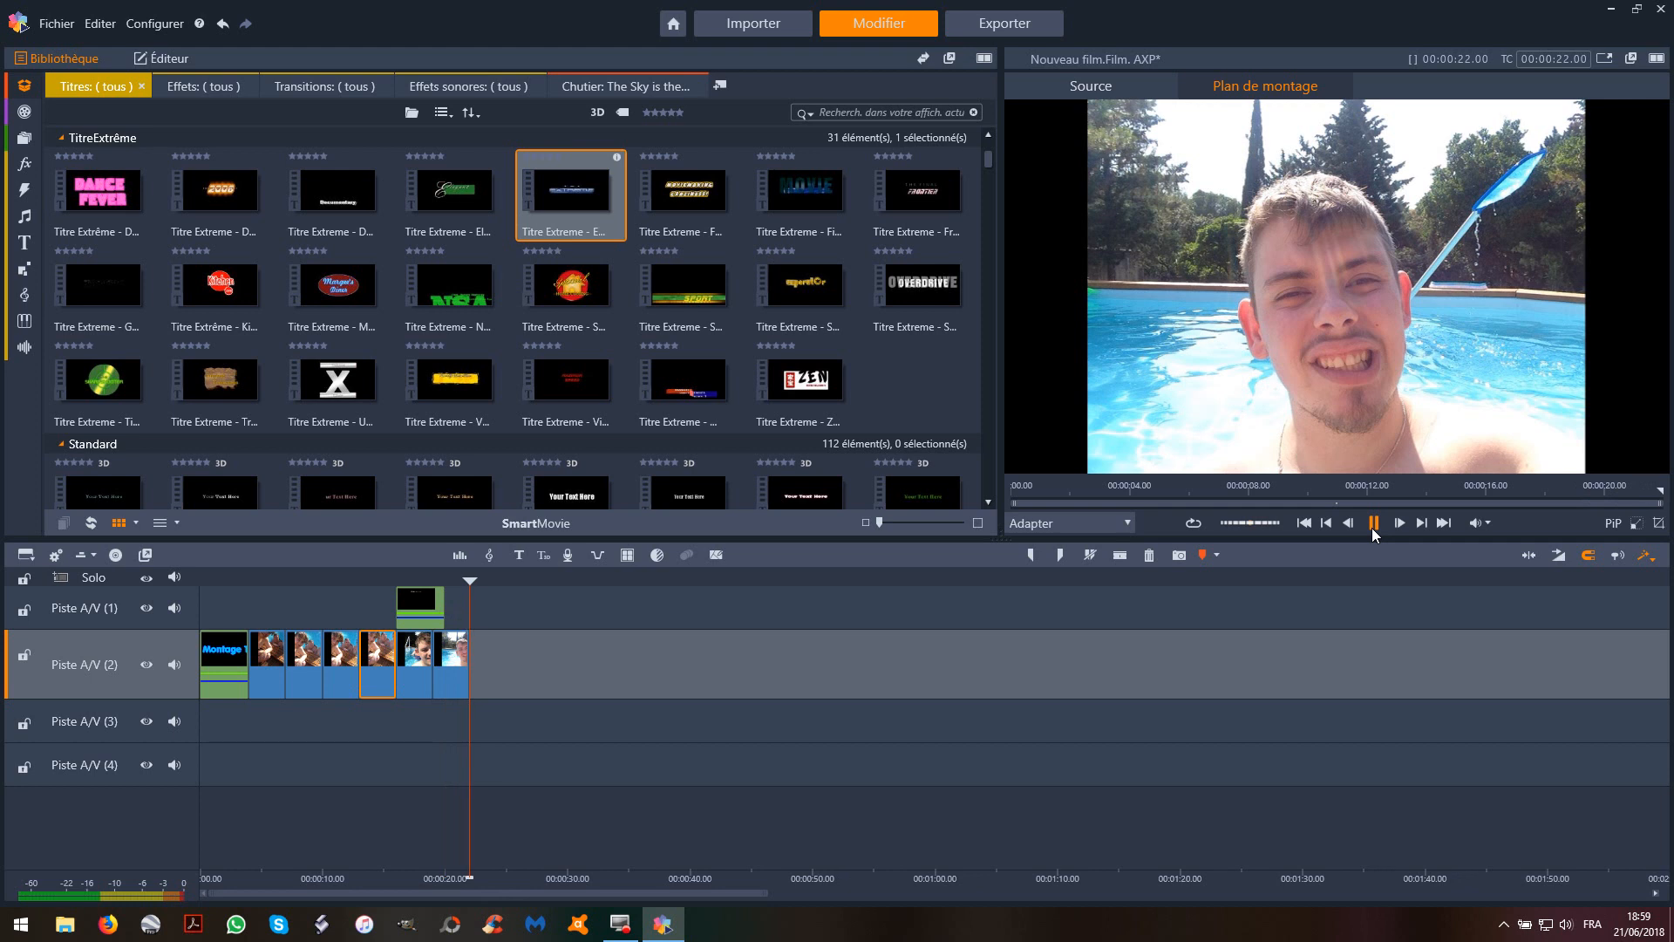
click(1372, 525)
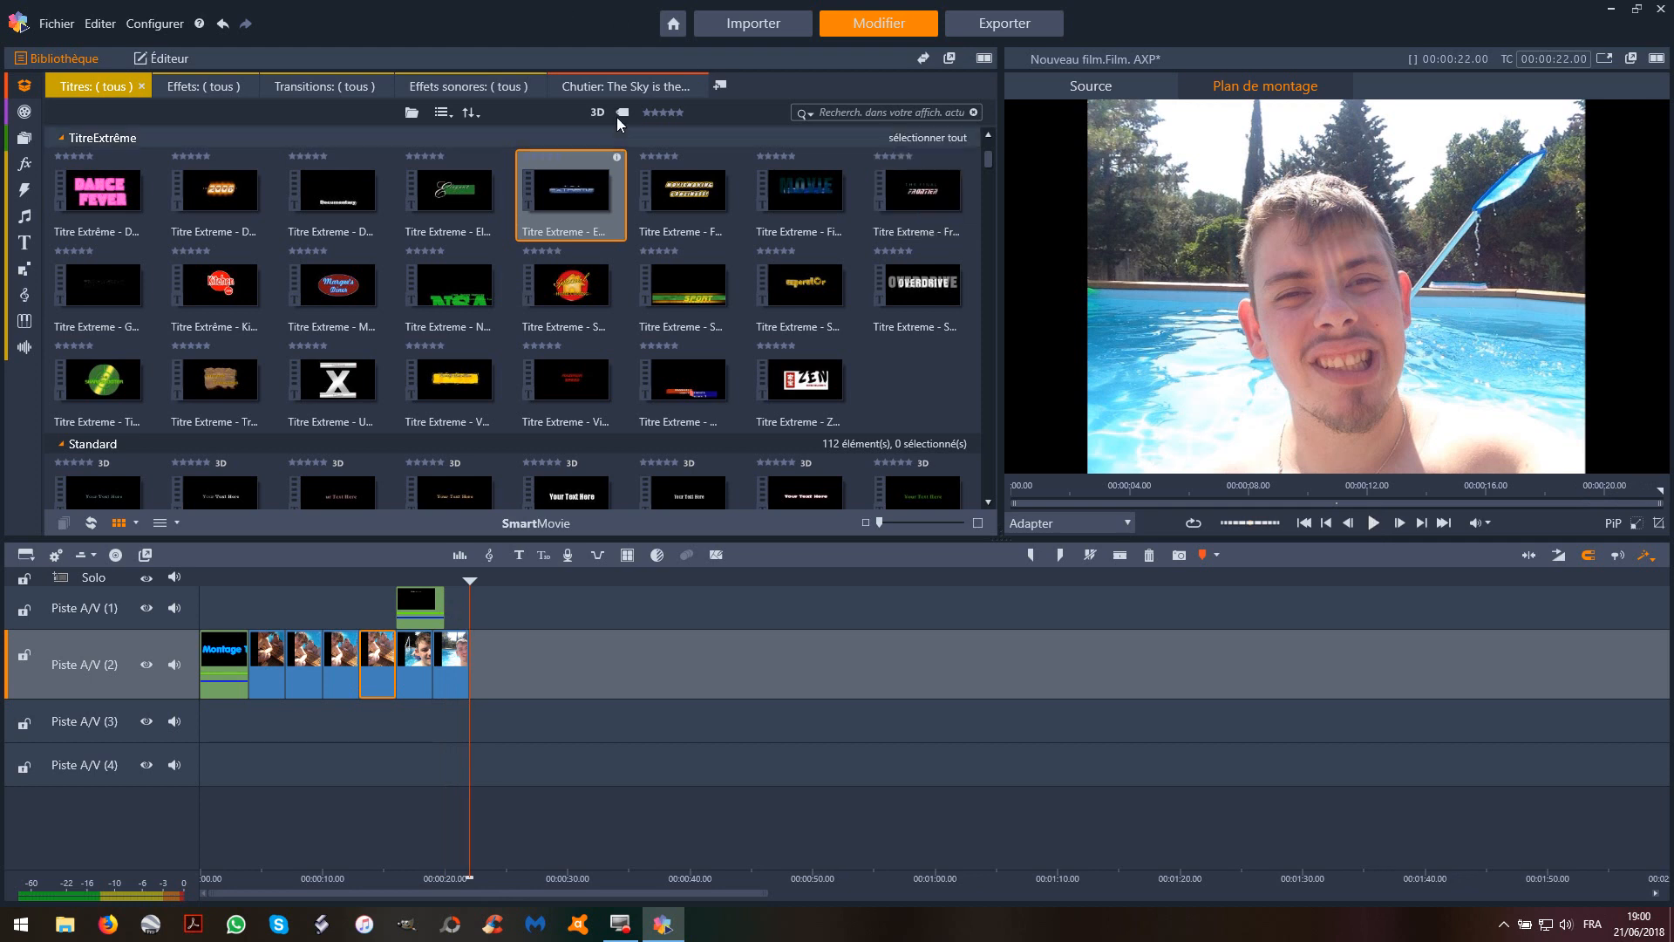
Append the bin's seventh photo and the six photos of its last row to the end of track Piste A/V (2)
click(579, 87)
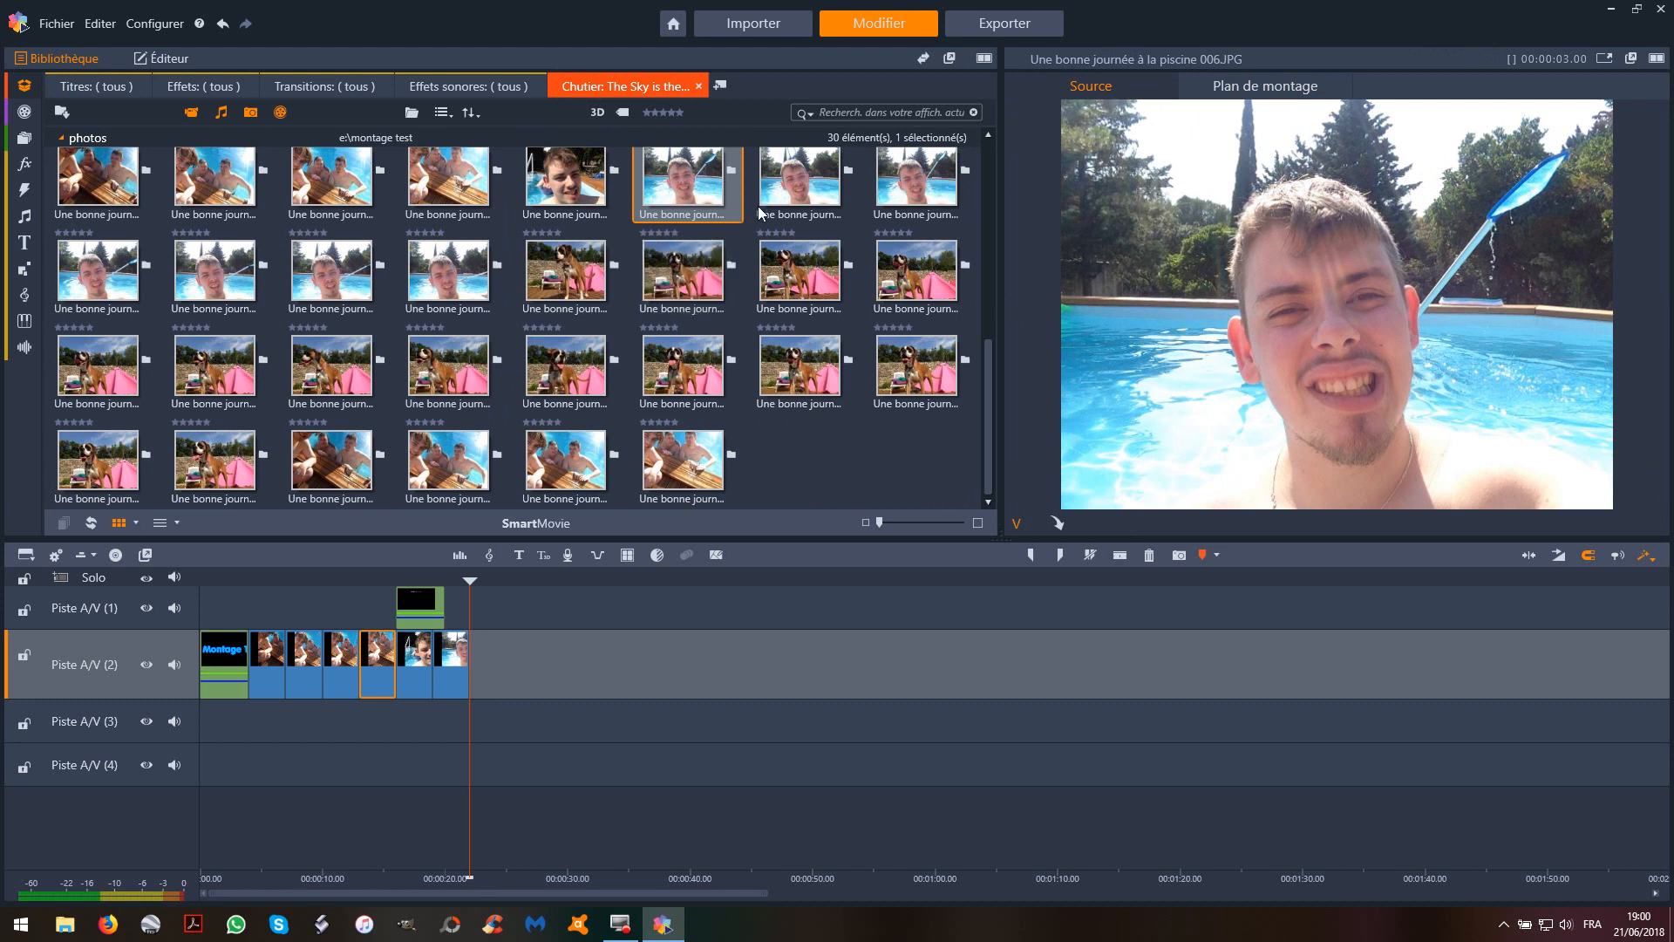
drag(784, 187, 489, 669)
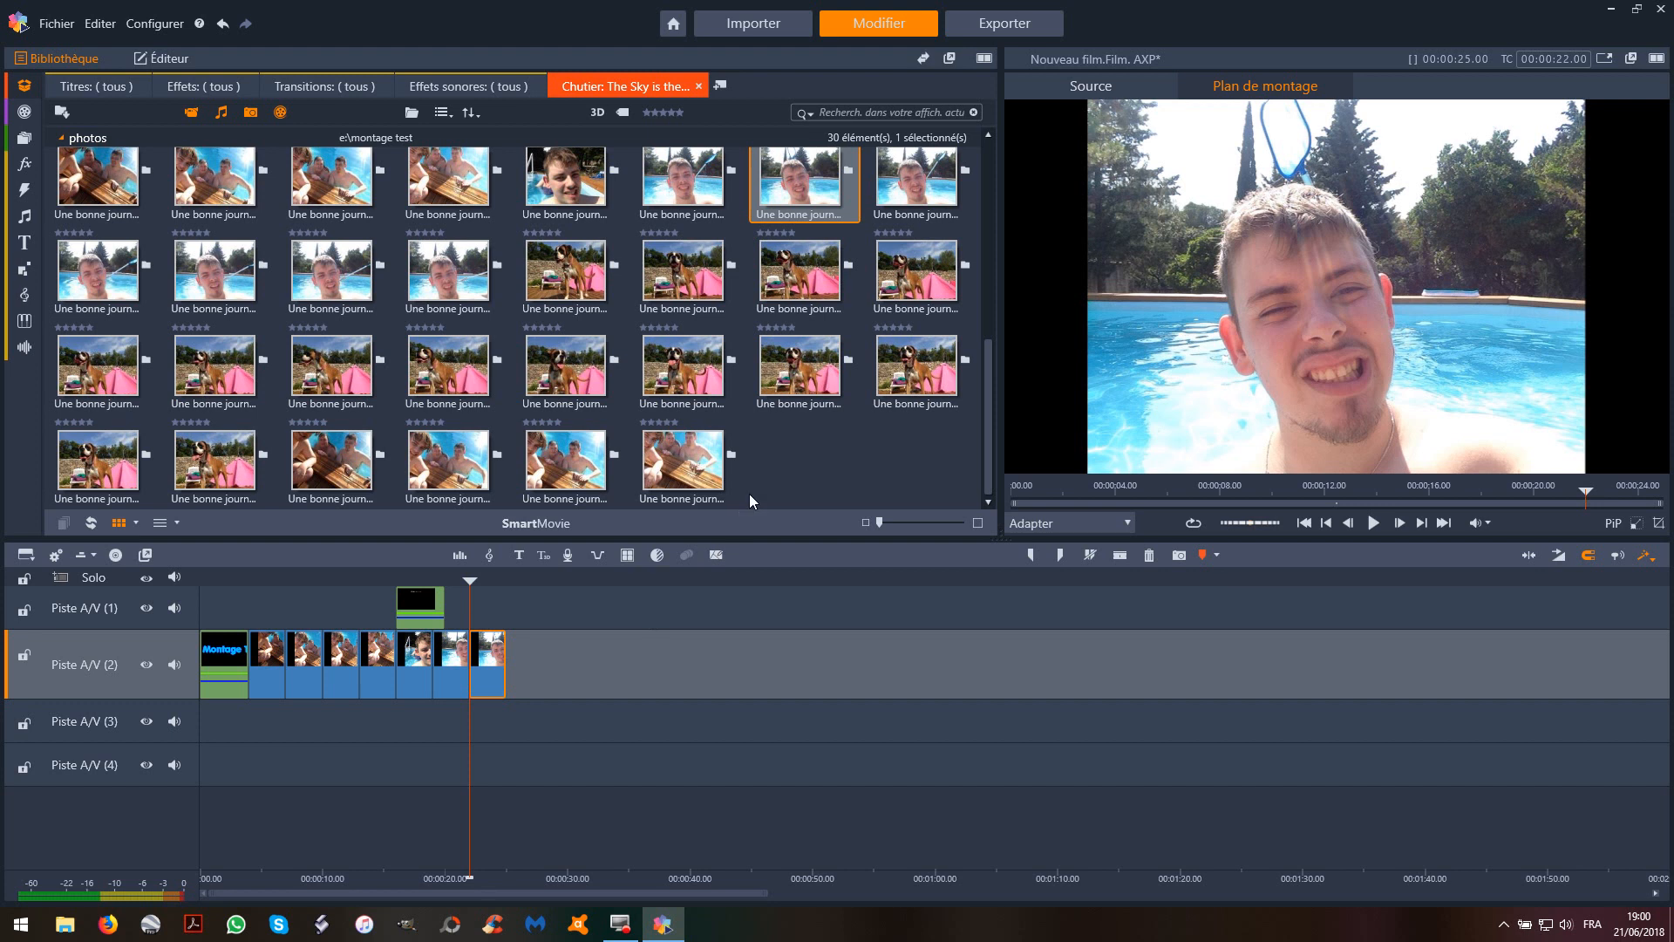
drag(769, 479, 575, 610)
drag(542, 668, 527, 667)
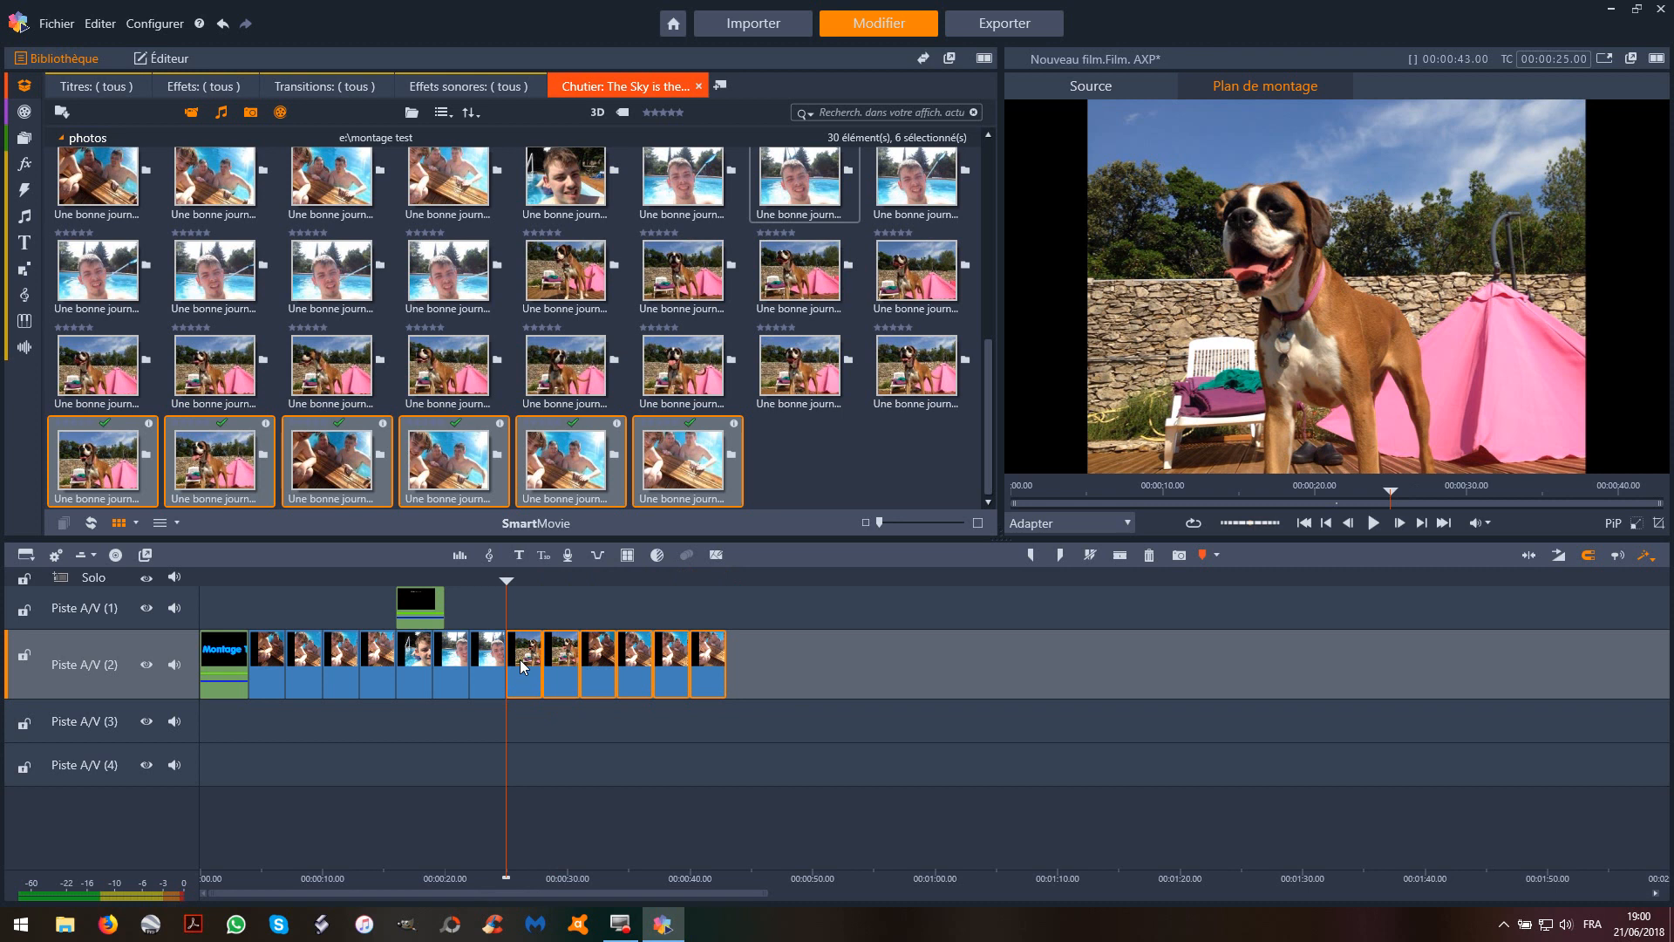
click(541, 706)
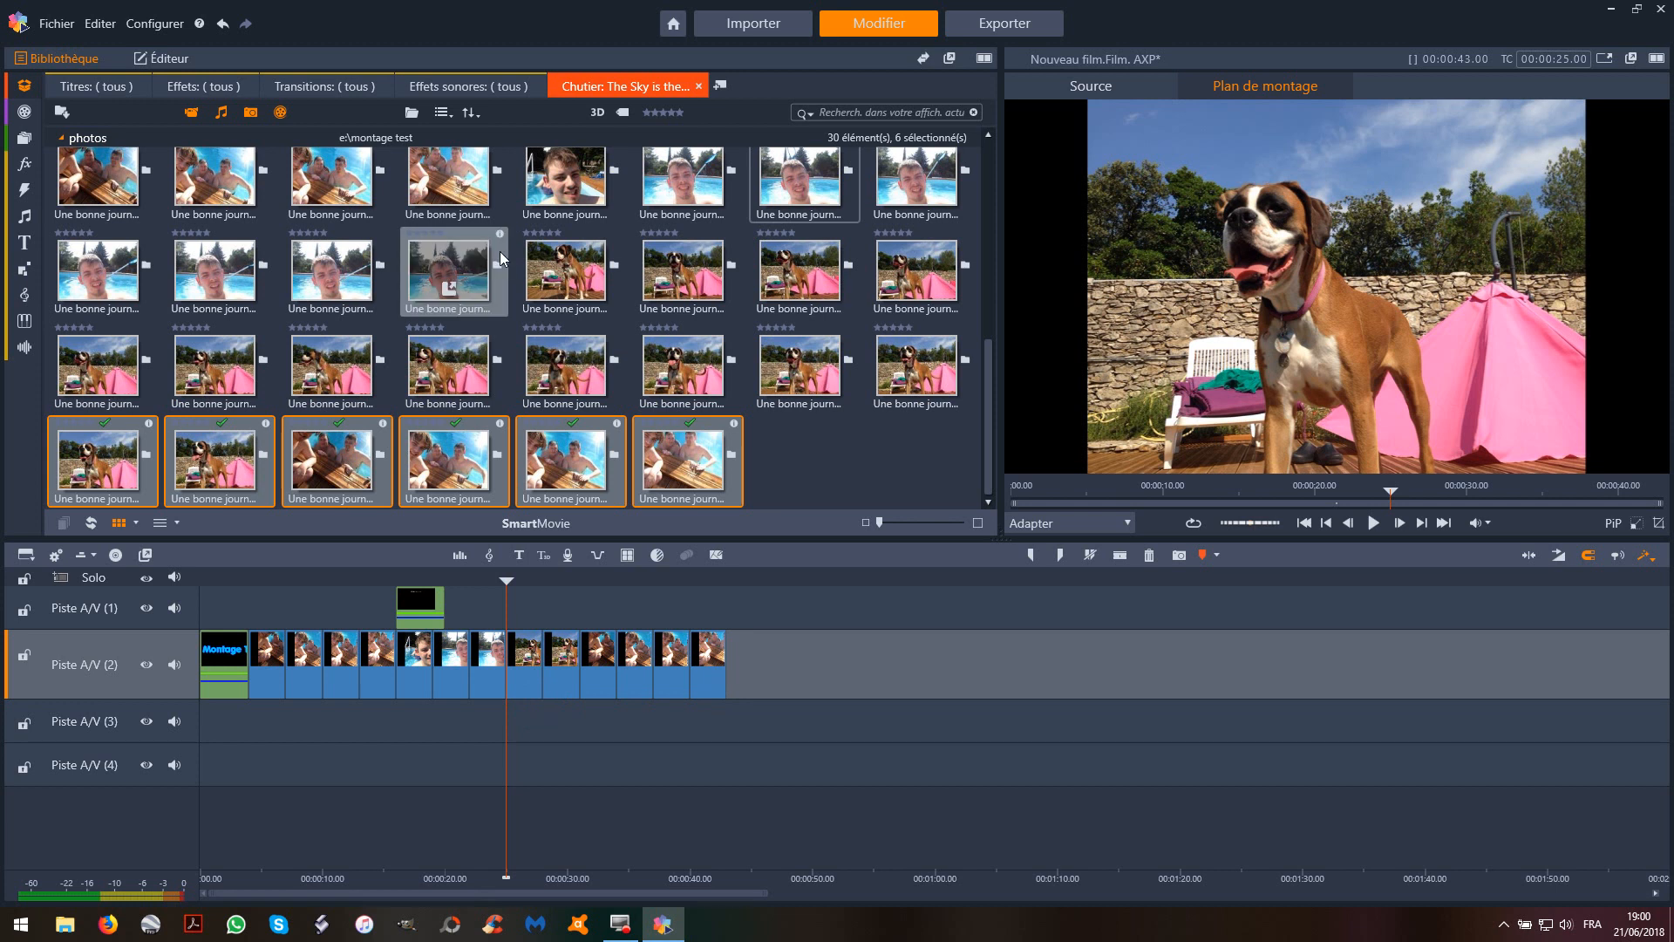
Apply the 2D-3D transition "Page bouclée" at the start of the second photo on track Piste A/V (2)
click(319, 85)
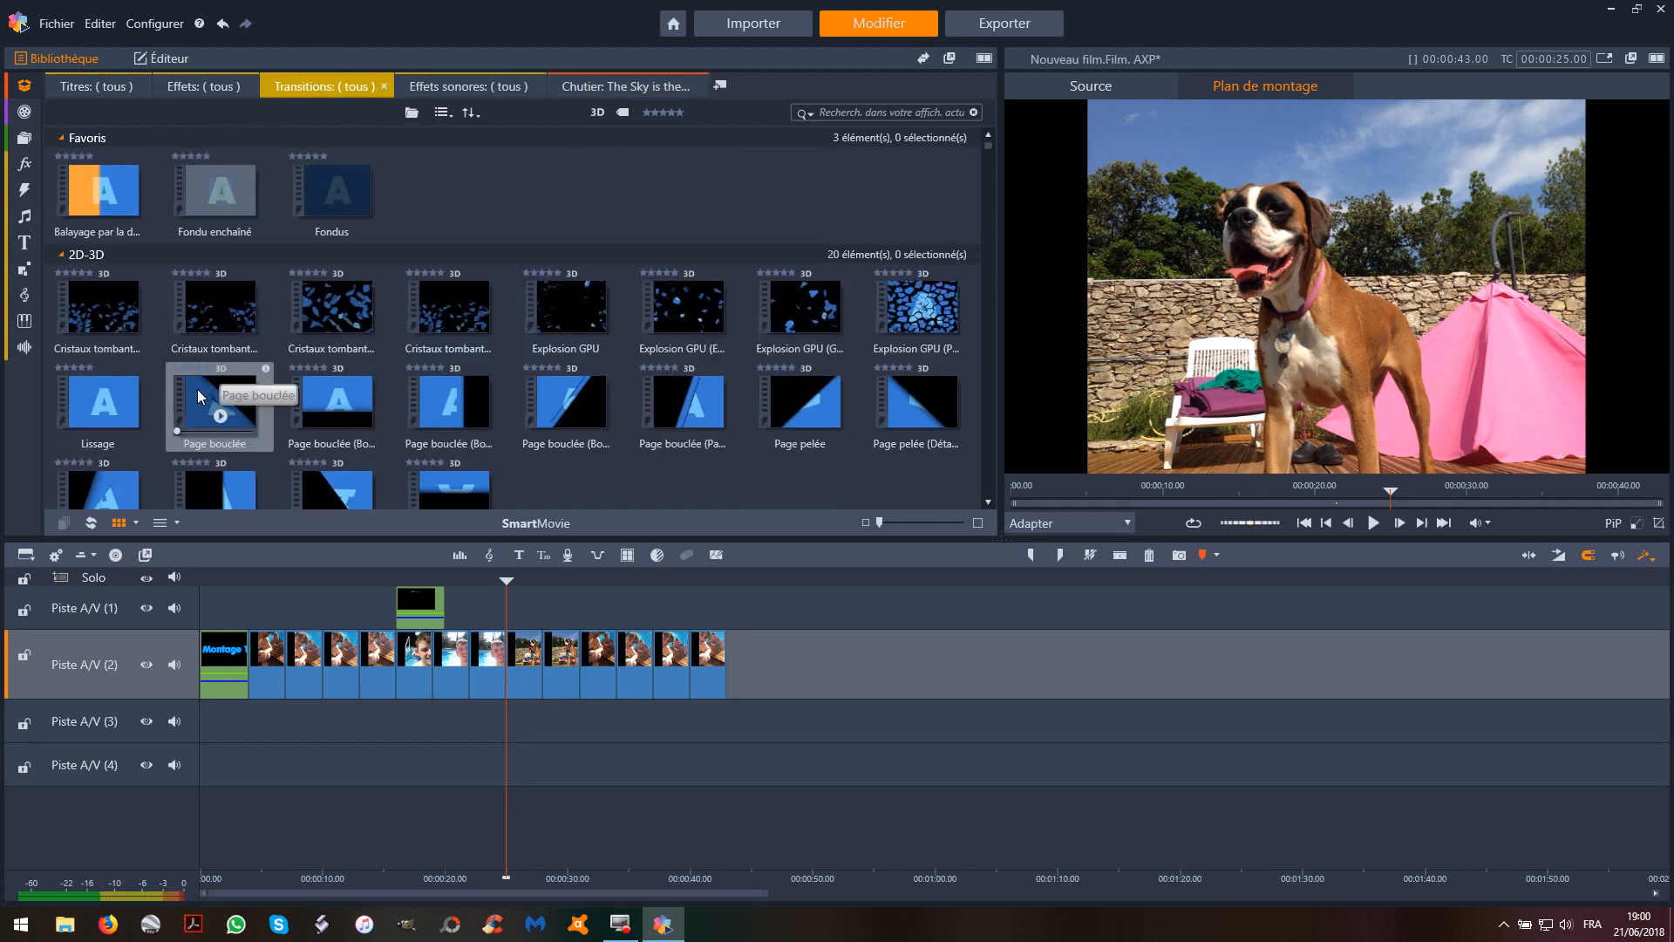
mouse_move(197, 388)
mouse_down()
mouse_move(349, 523)
mouse_move(480, 593)
mouse_move(486, 628)
mouse_move(287, 667)
mouse_move(305, 683)
mouse_up()
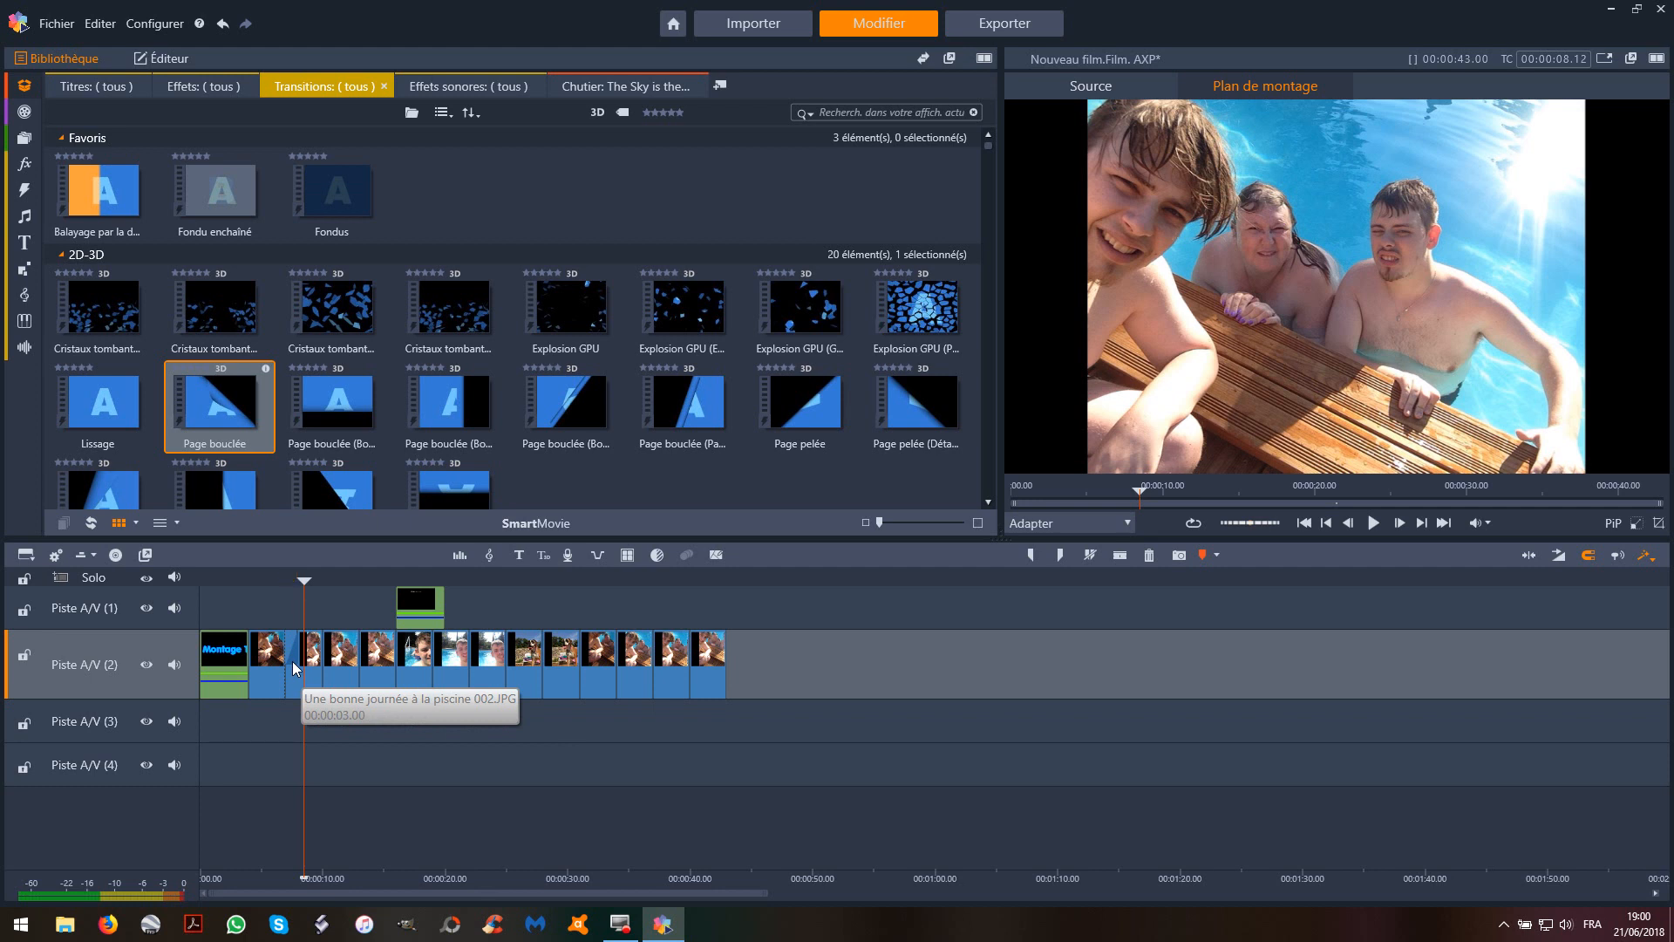
Set the duration of the second photo's Page bouclée transition to 15:00:01.00
right_click(291, 661)
mouse_move(390, 674)
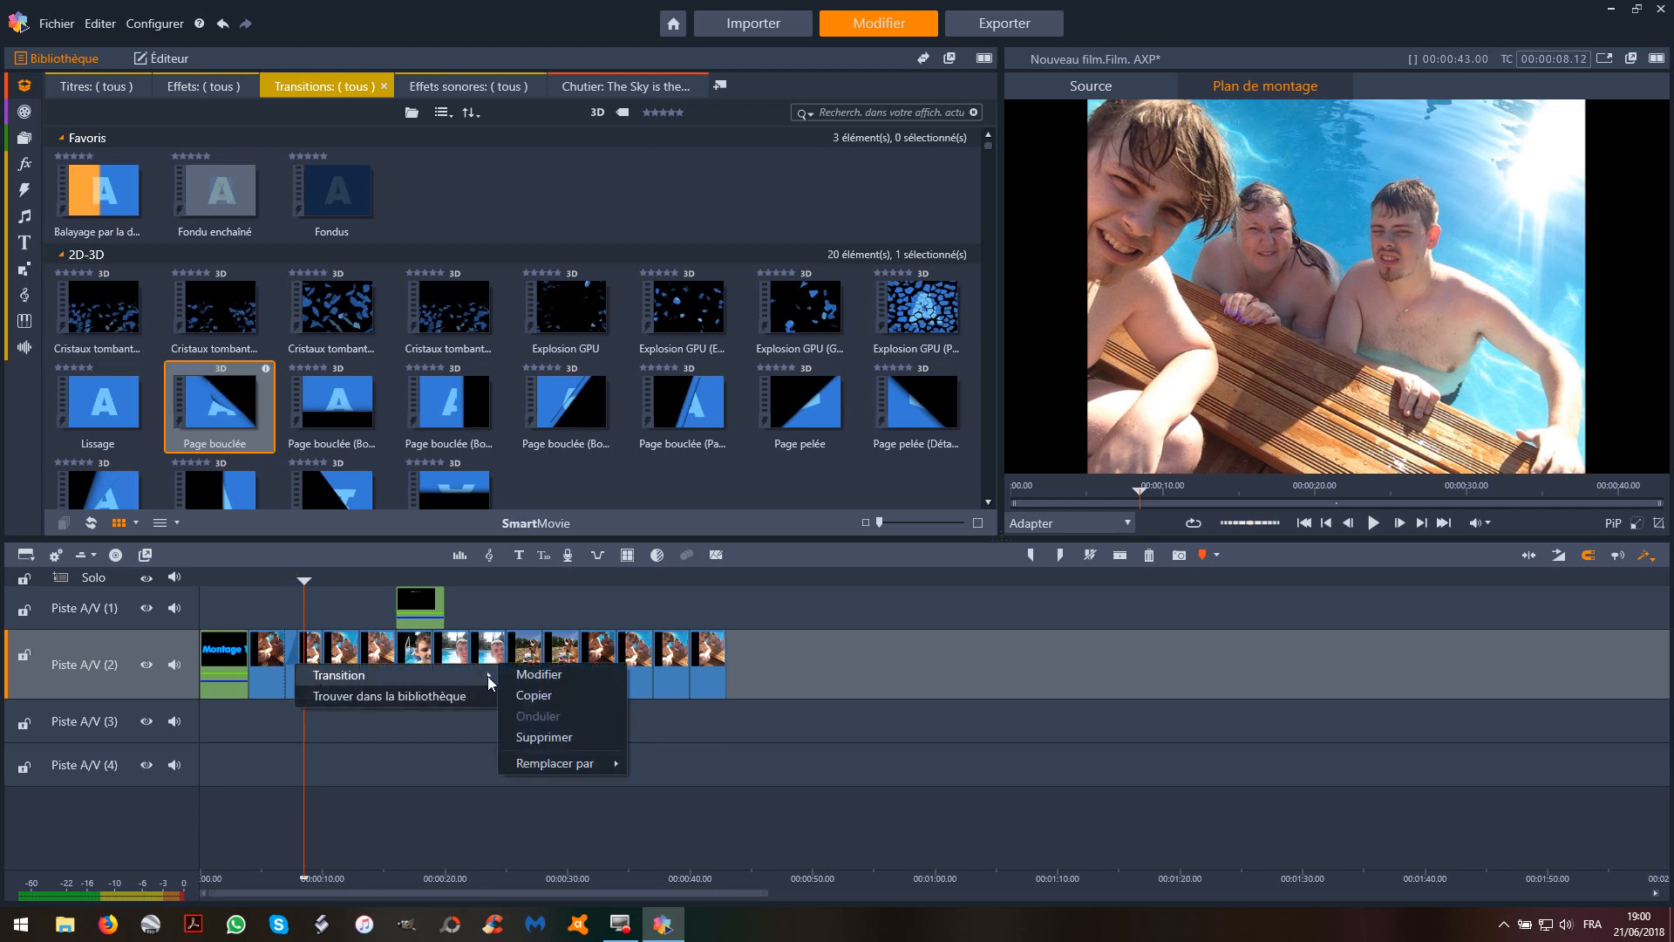
click(532, 681)
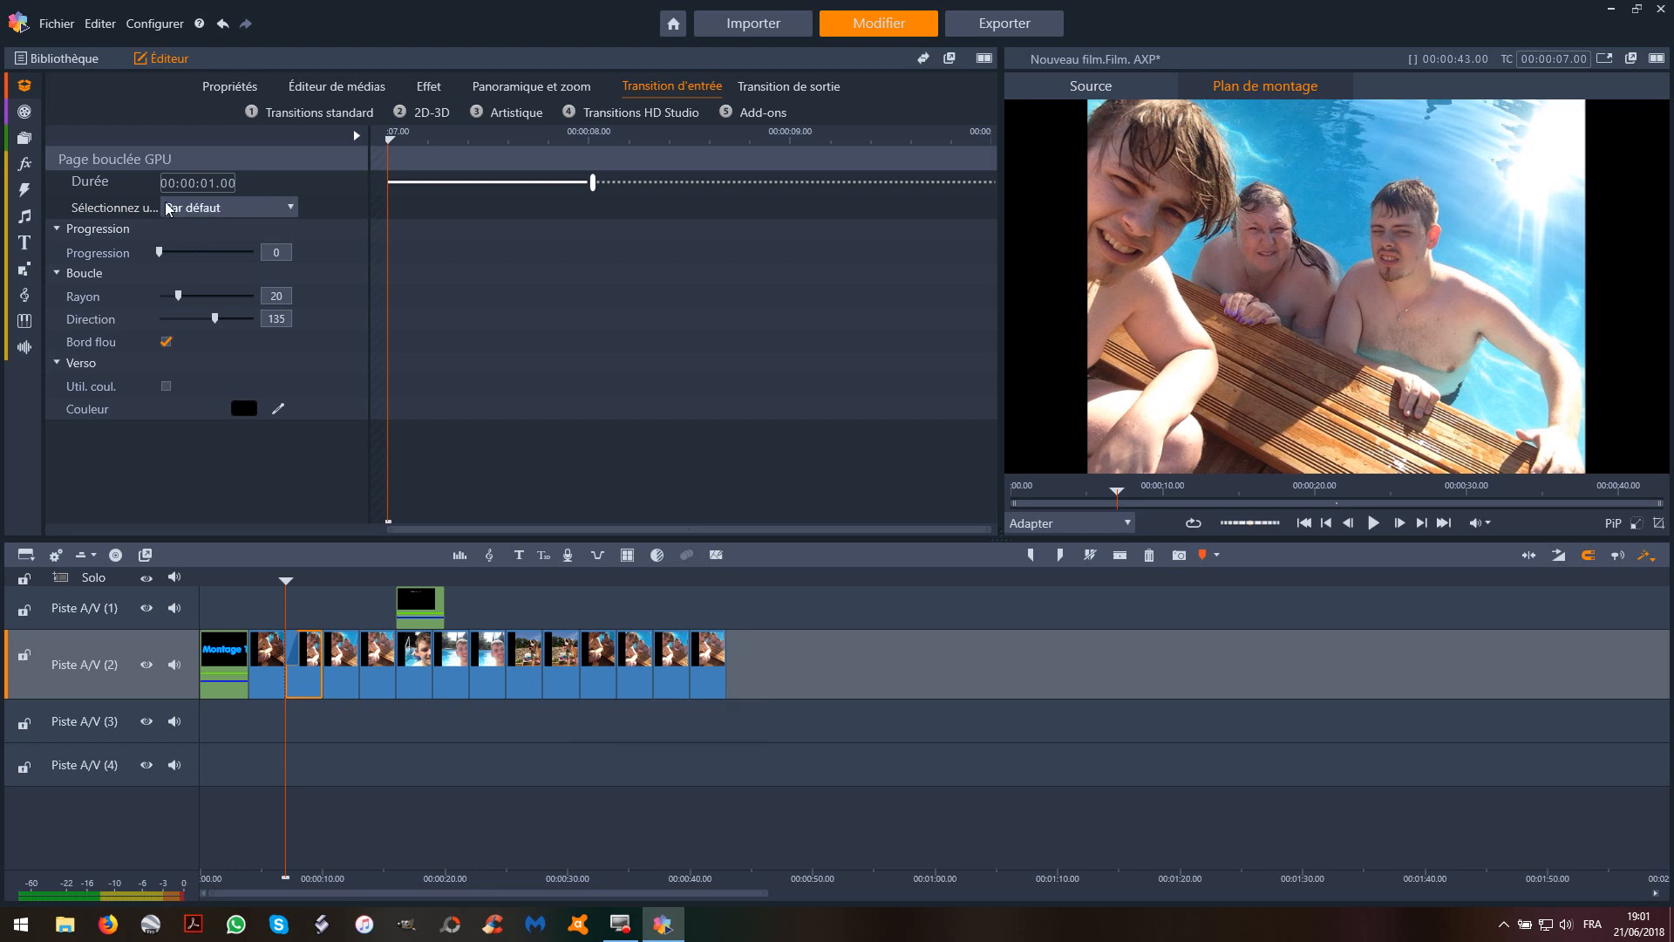
click(189, 182)
text(15)
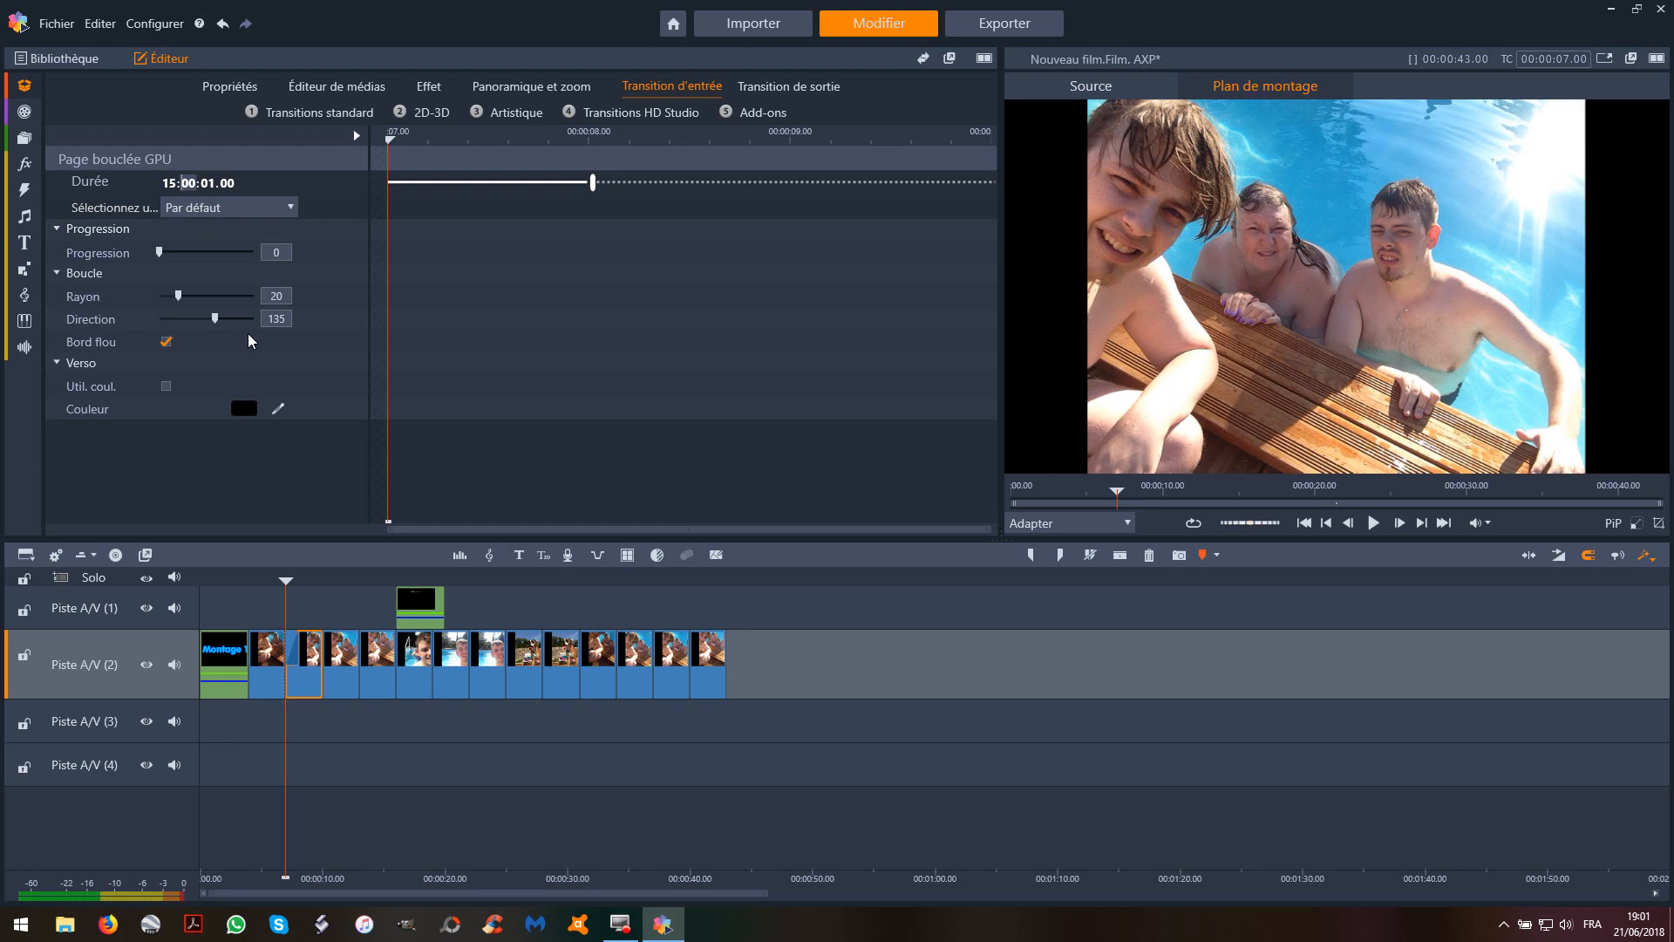
click(260, 463)
Play the montage from the first photo into the third to check the page-curl transition
click(264, 672)
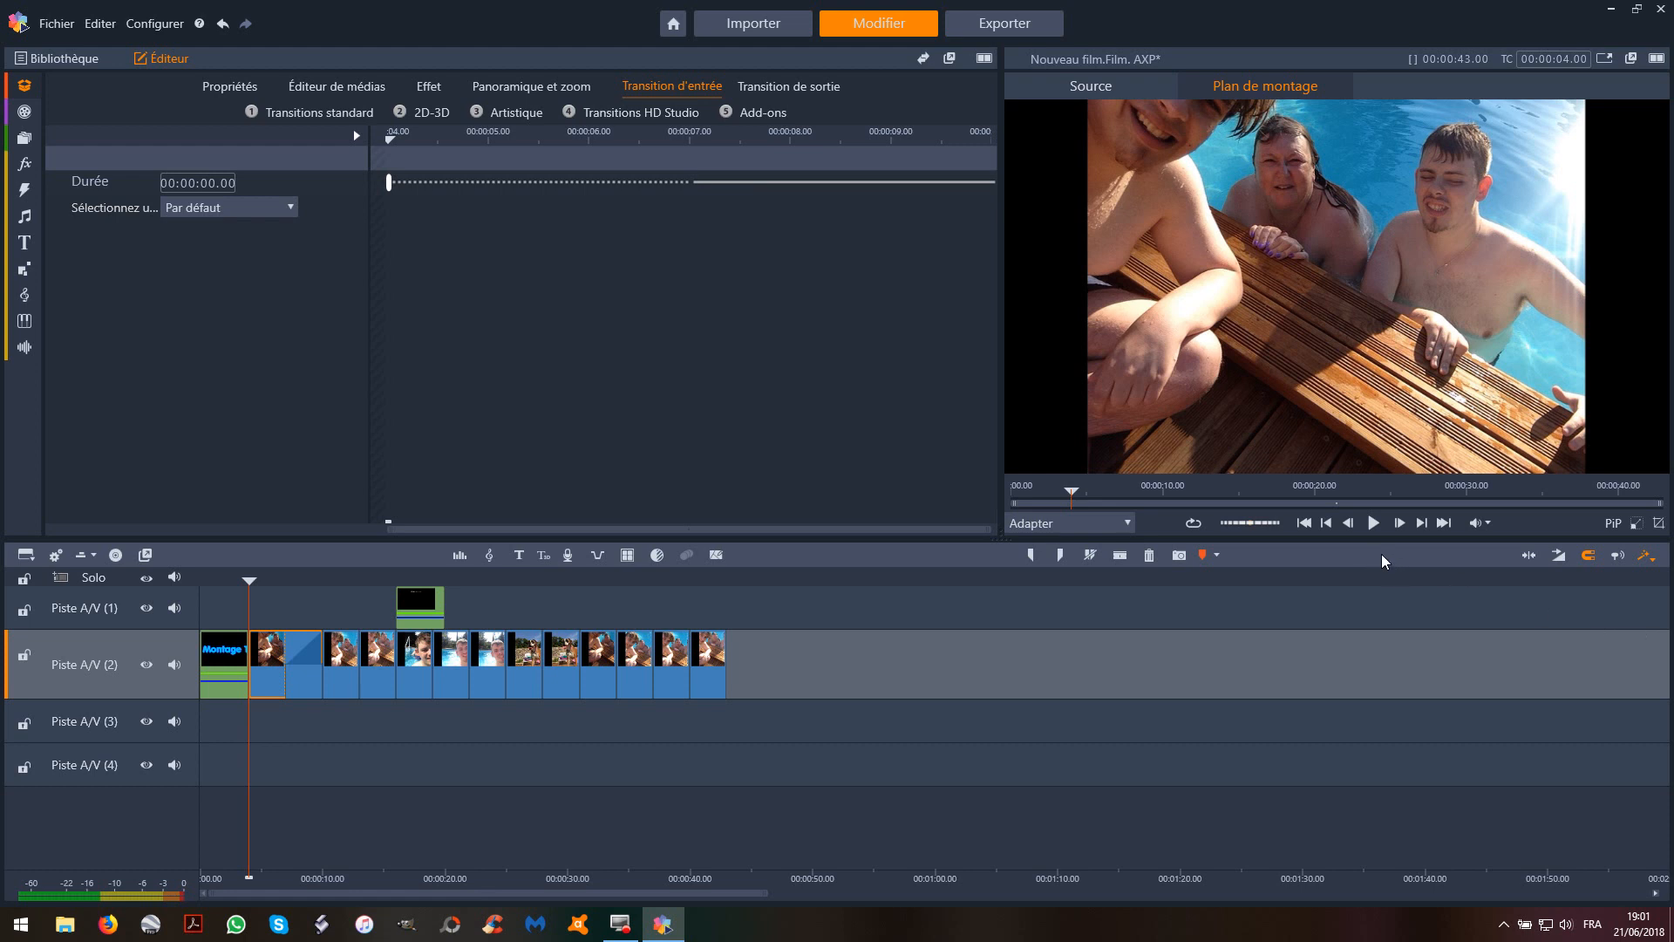
click(1373, 523)
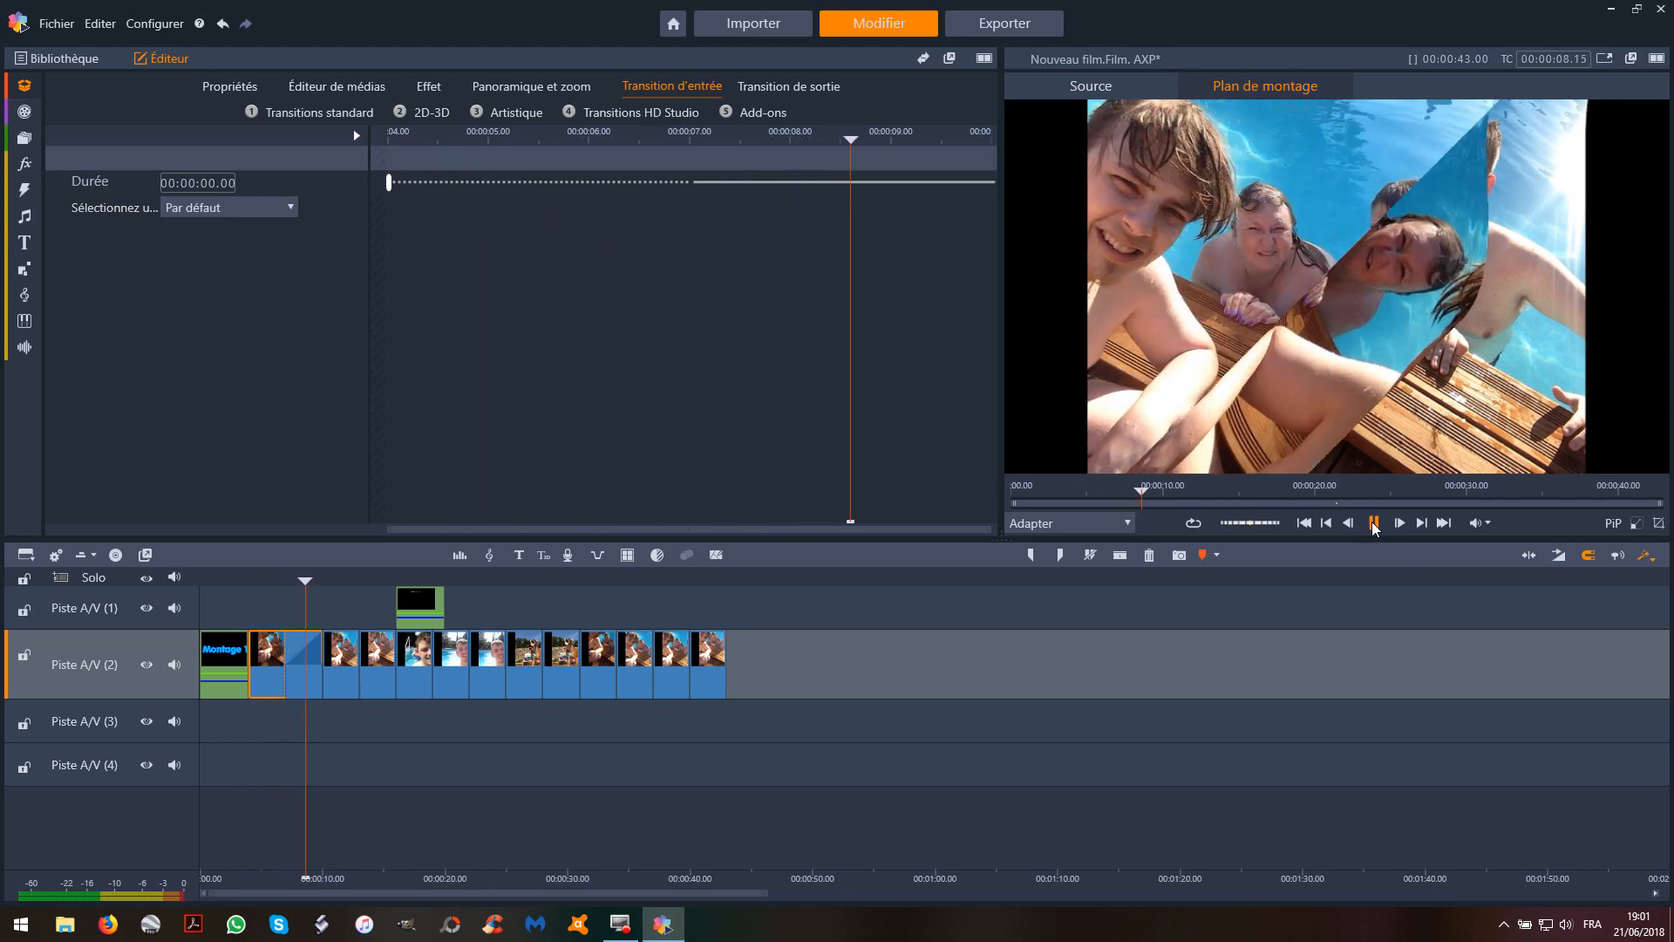
click(1373, 523)
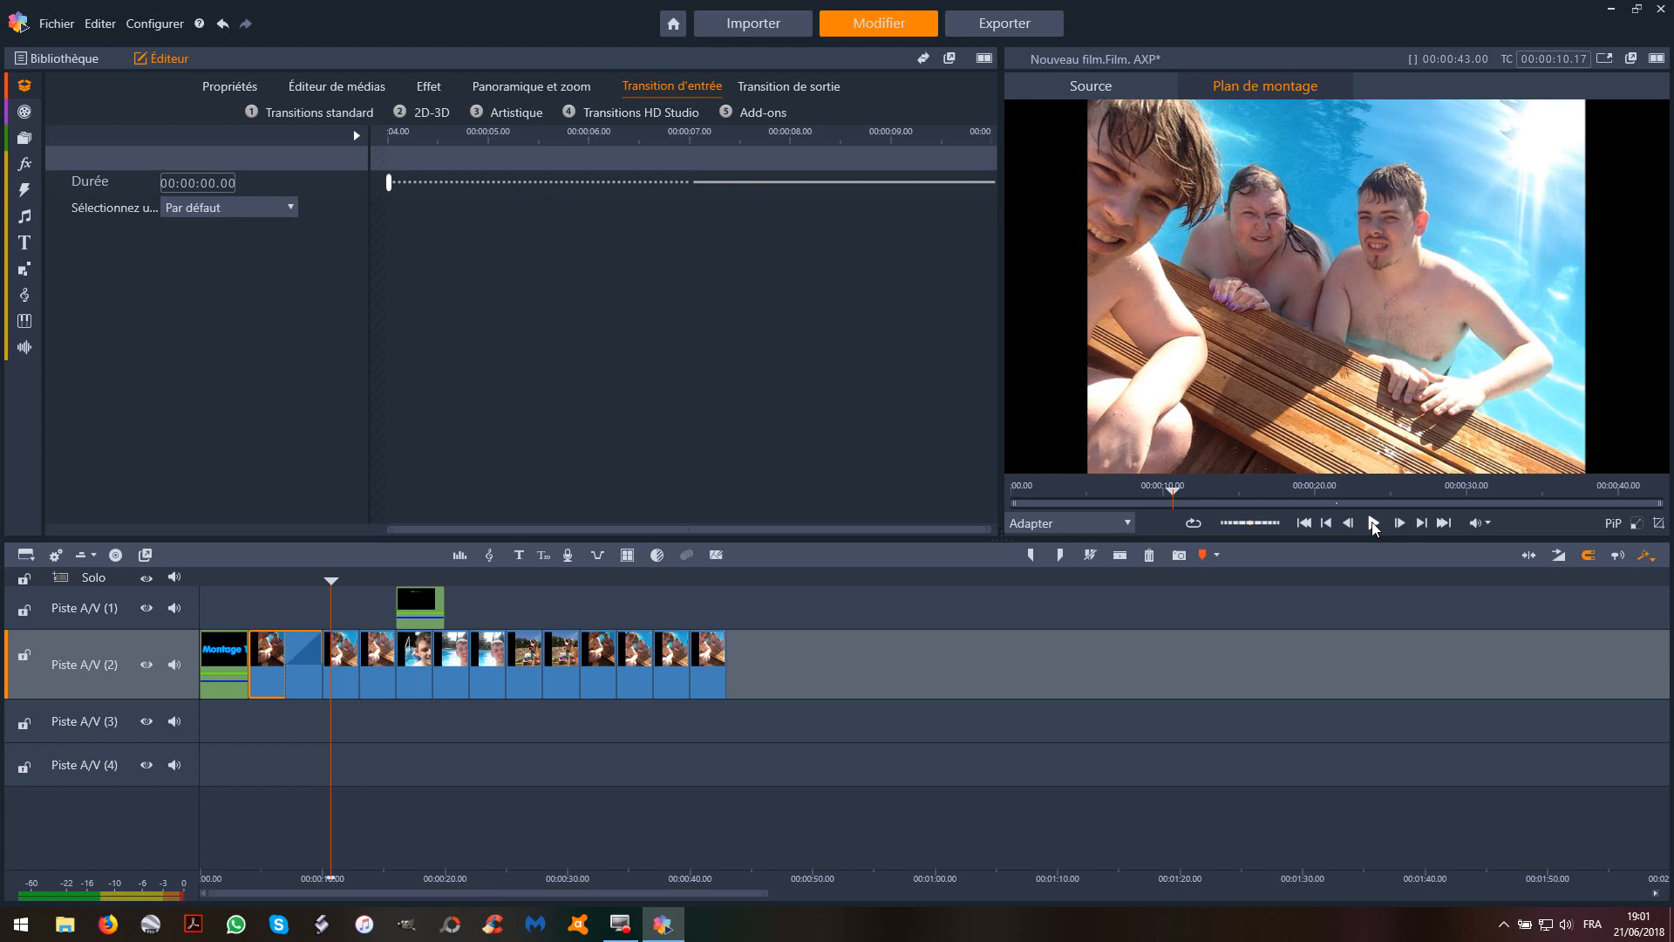
Append the four dog photos from the last two columns of the bin's second and third rows to the end of track Piste A/V (2)
click(25, 138)
click(25, 190)
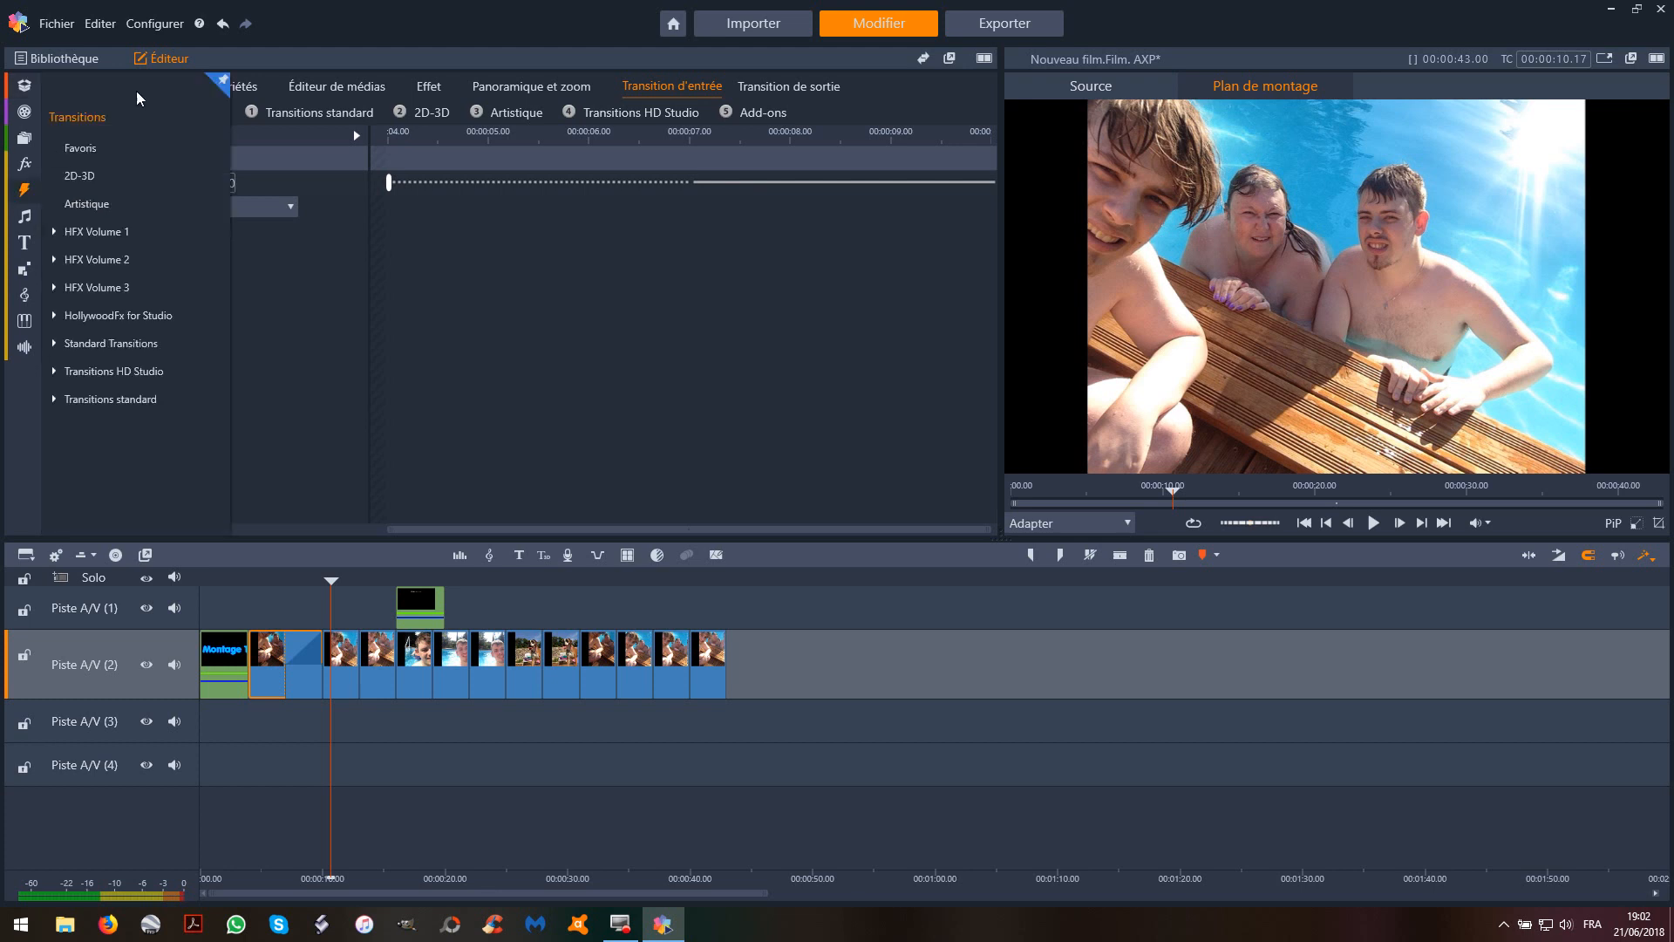
click(25, 85)
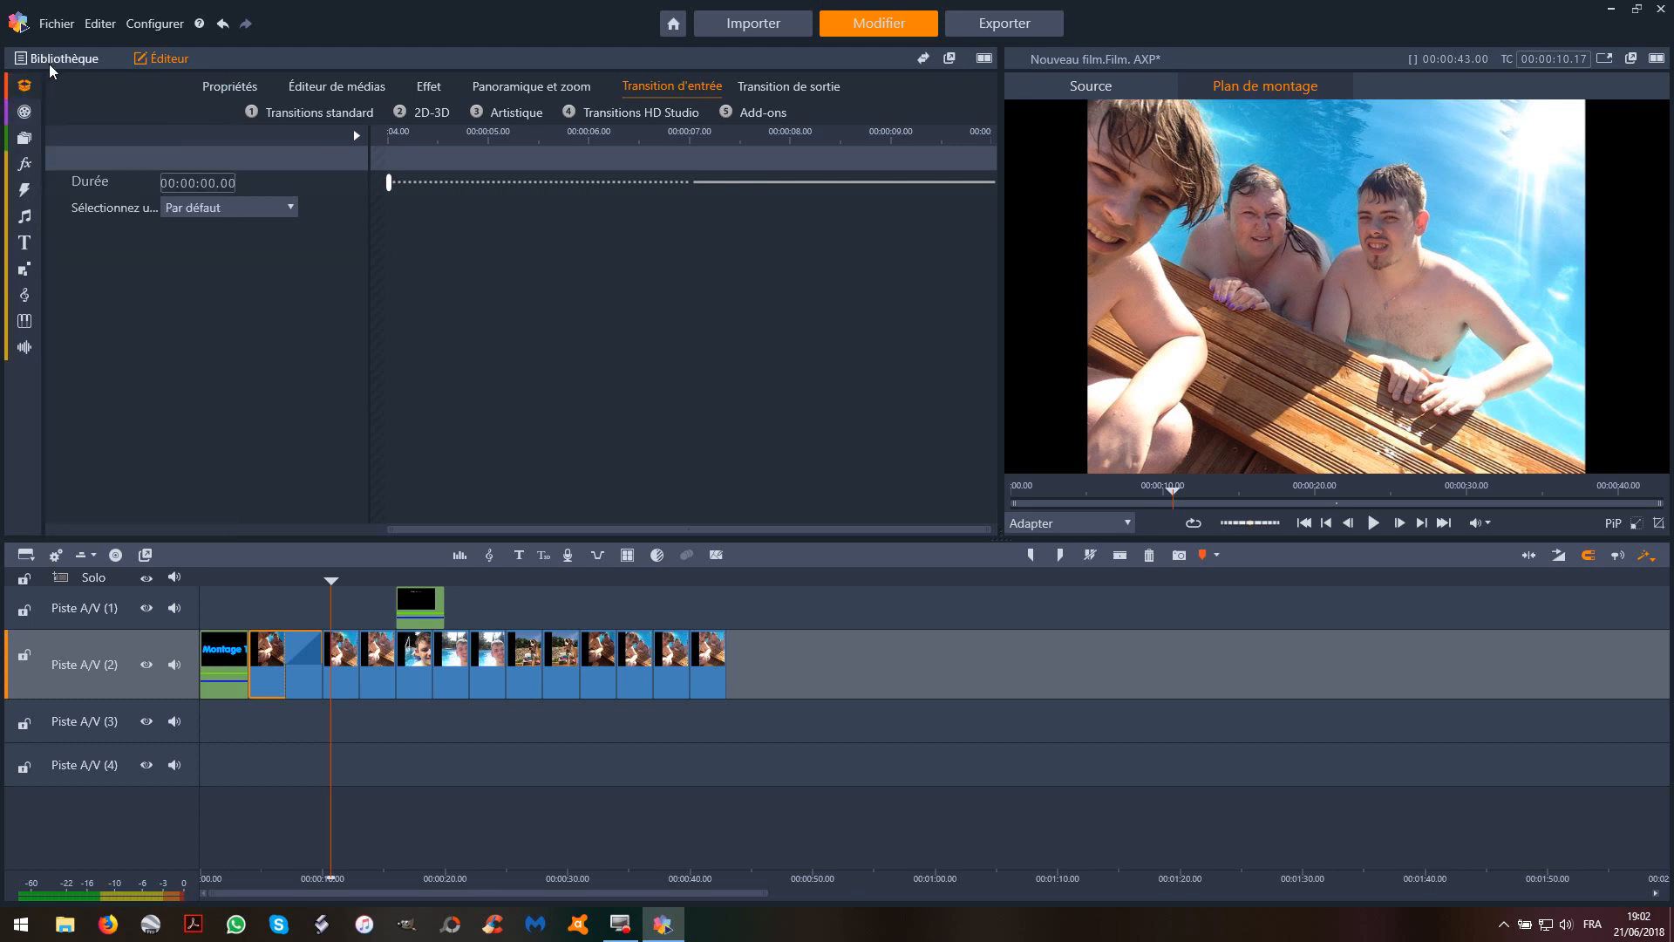
click(16, 192)
click(24, 85)
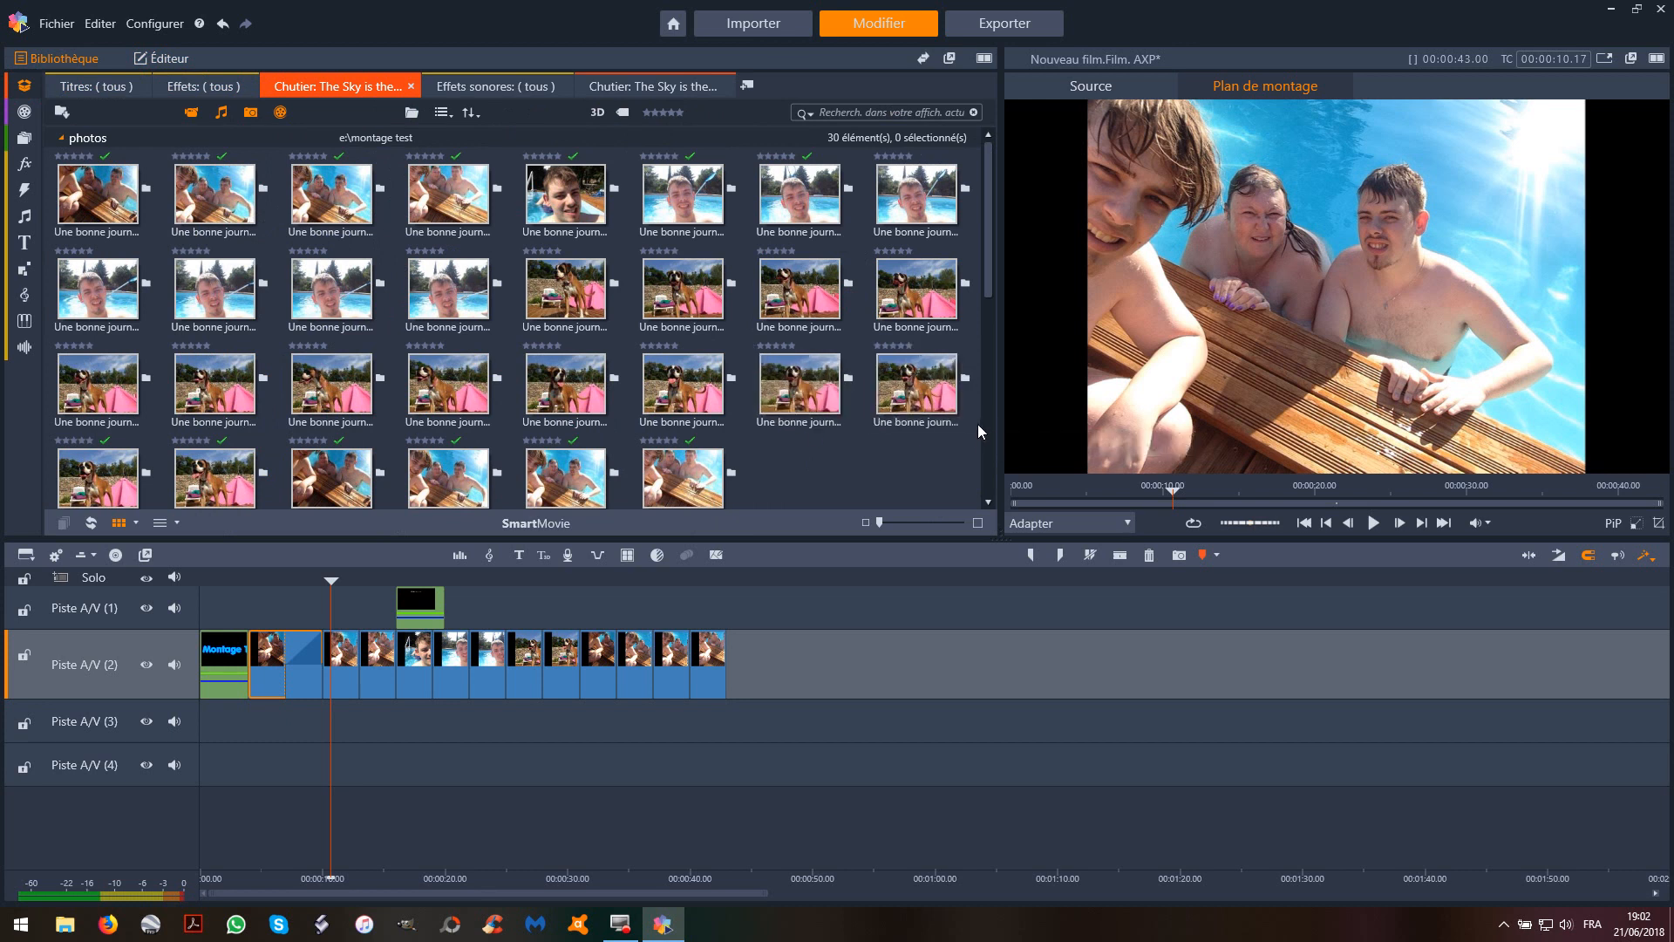
drag(950, 445, 749, 669)
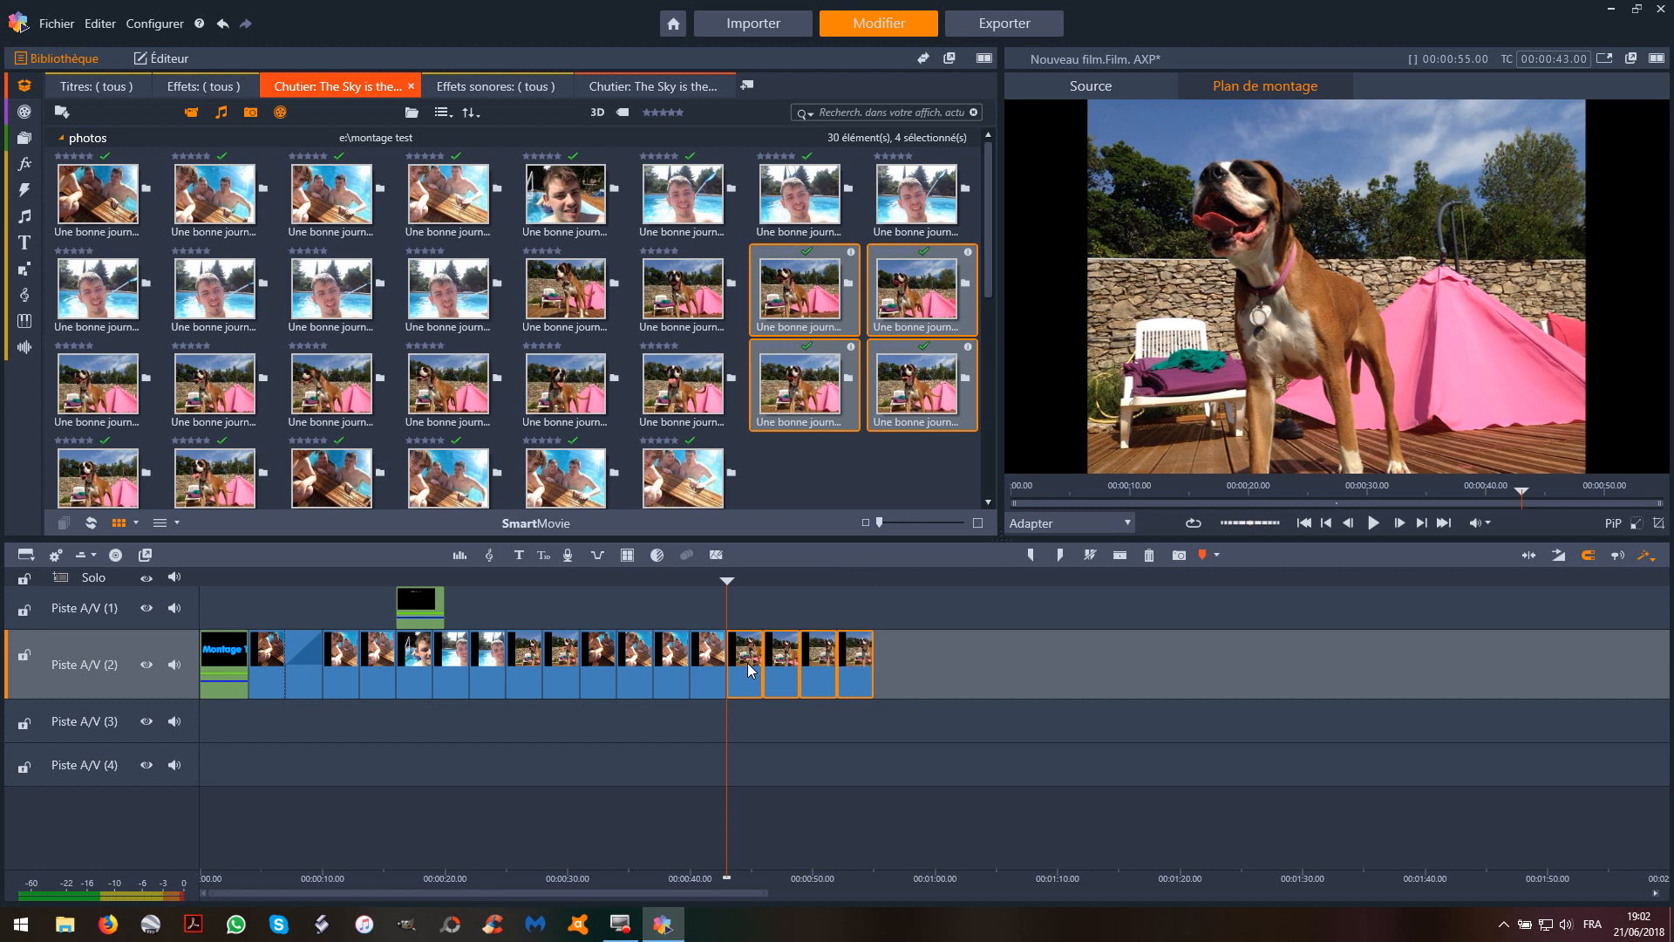
click(745, 736)
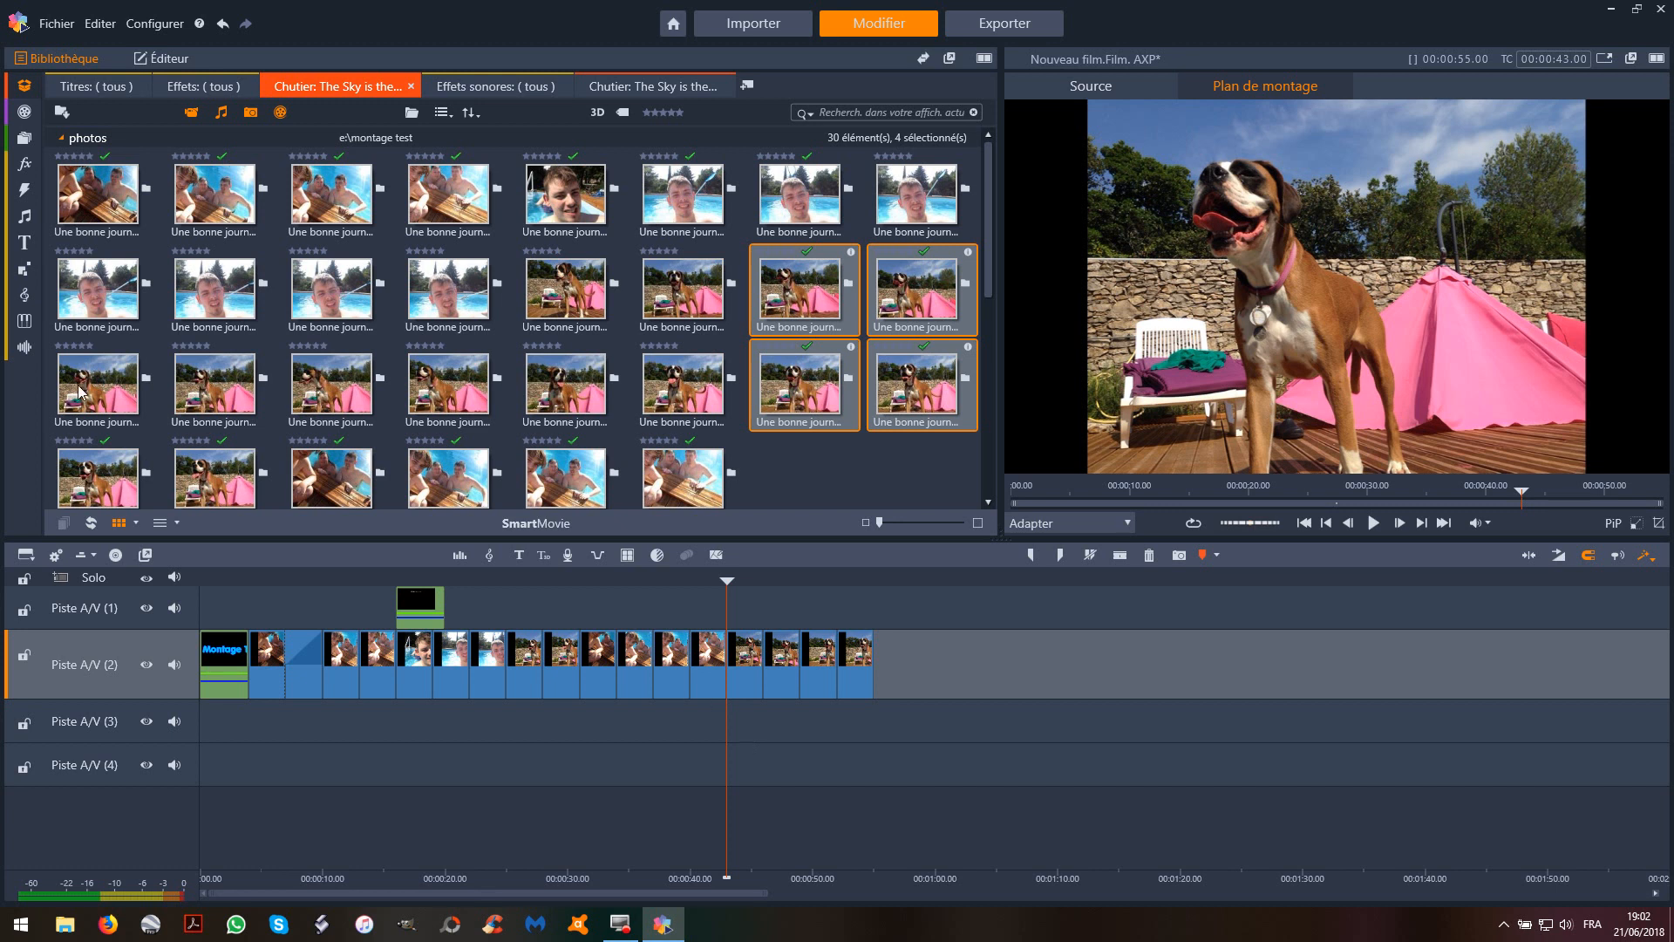
Browse the title library from TitreExtrême and Standard to Sports, previewing Titre 03, Titre 04, Titre 54 and the Baseball rolling-credits title
mouse_move(27, 243)
click(76, 87)
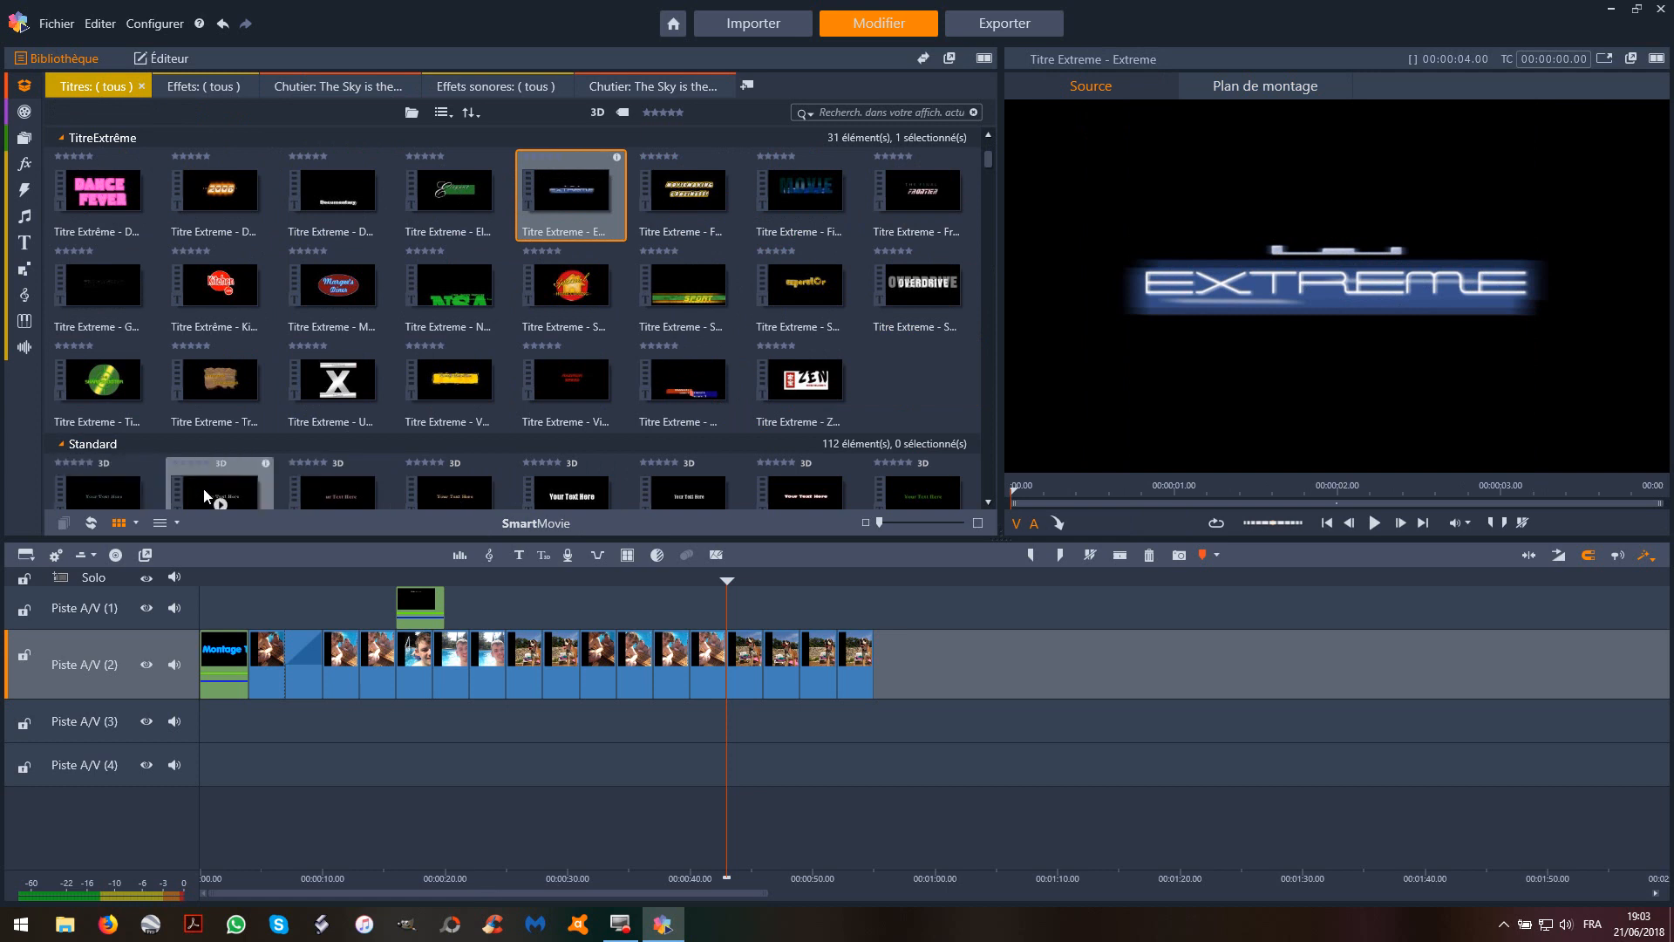
click(339, 506)
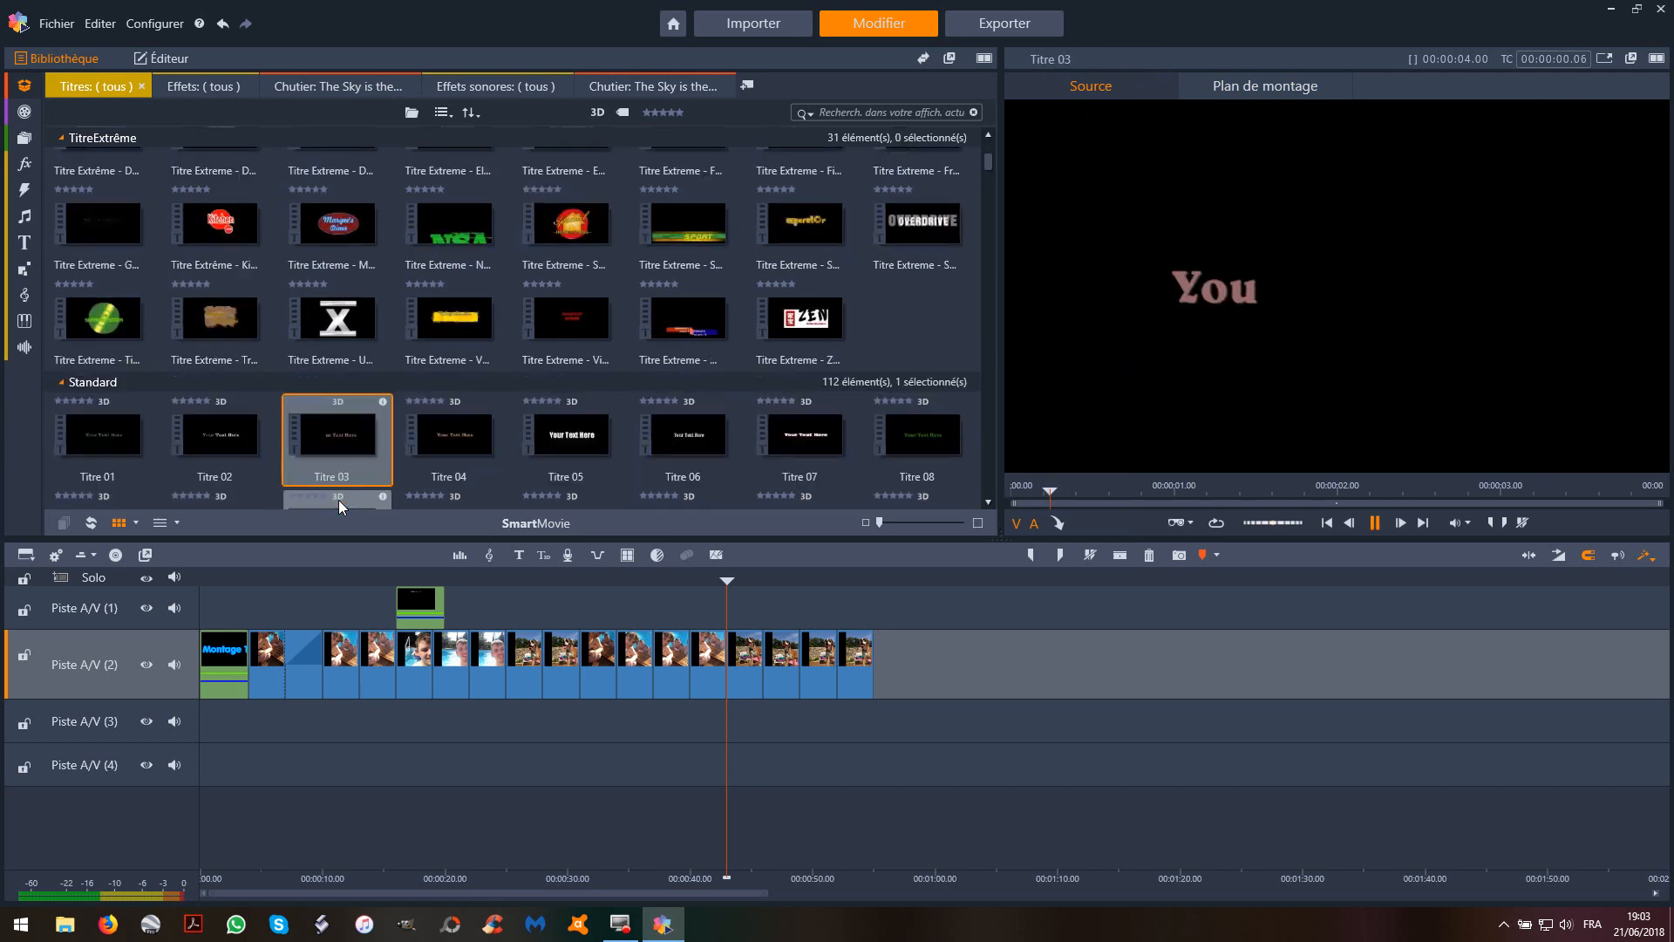
click(469, 458)
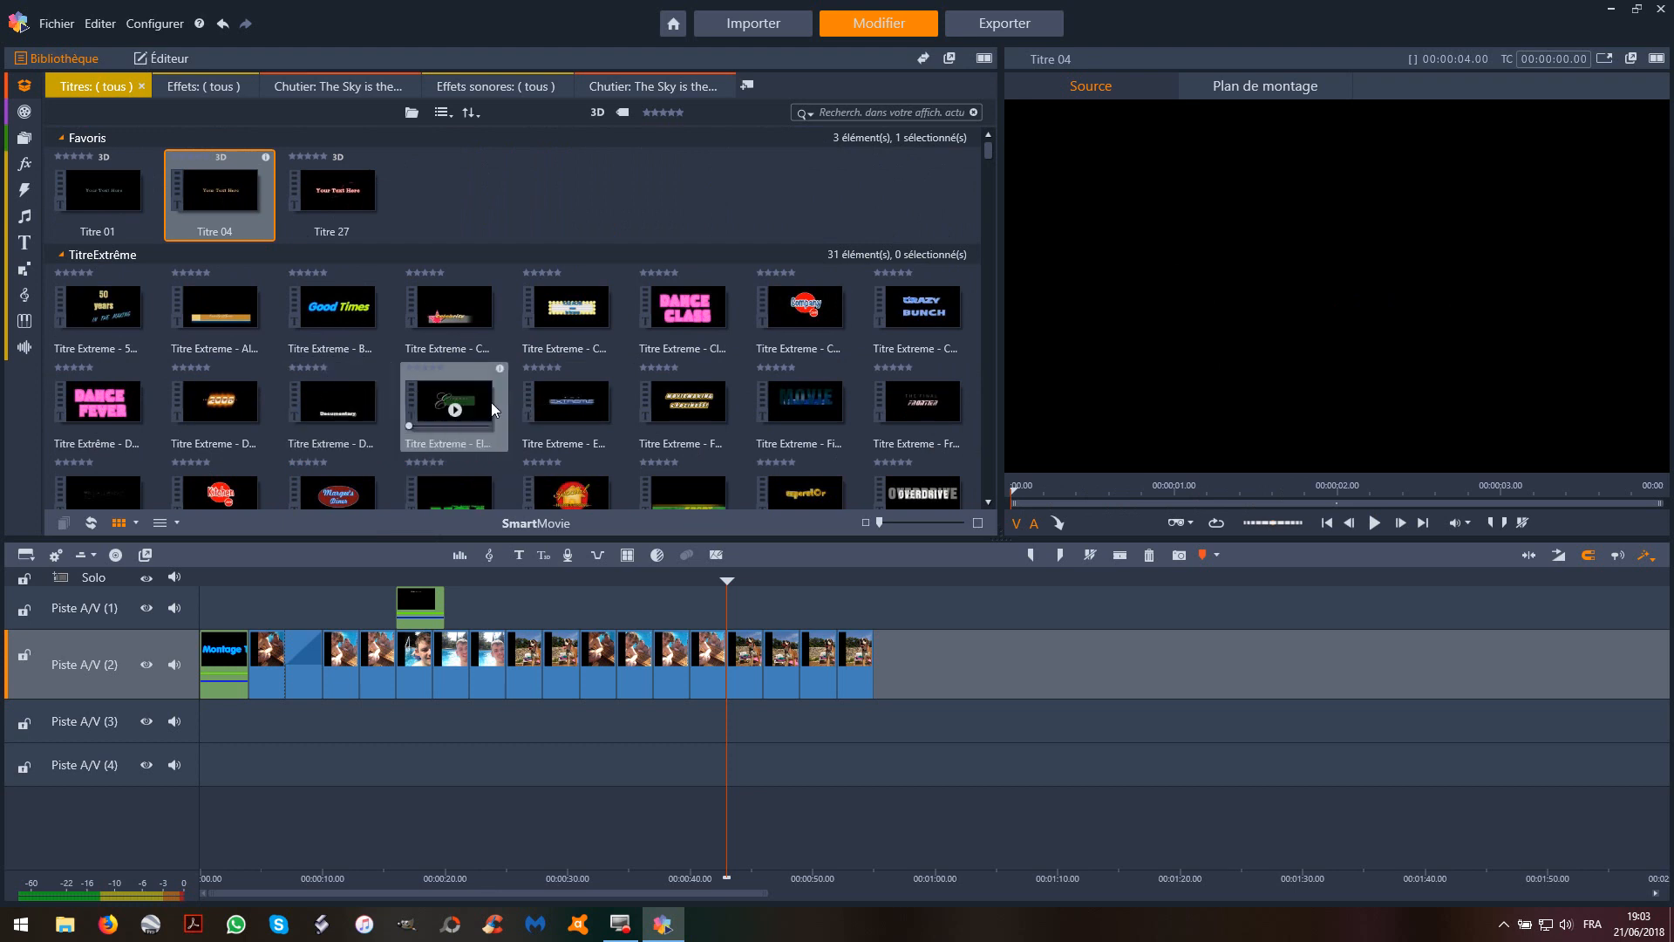
click(989, 502)
click(989, 503)
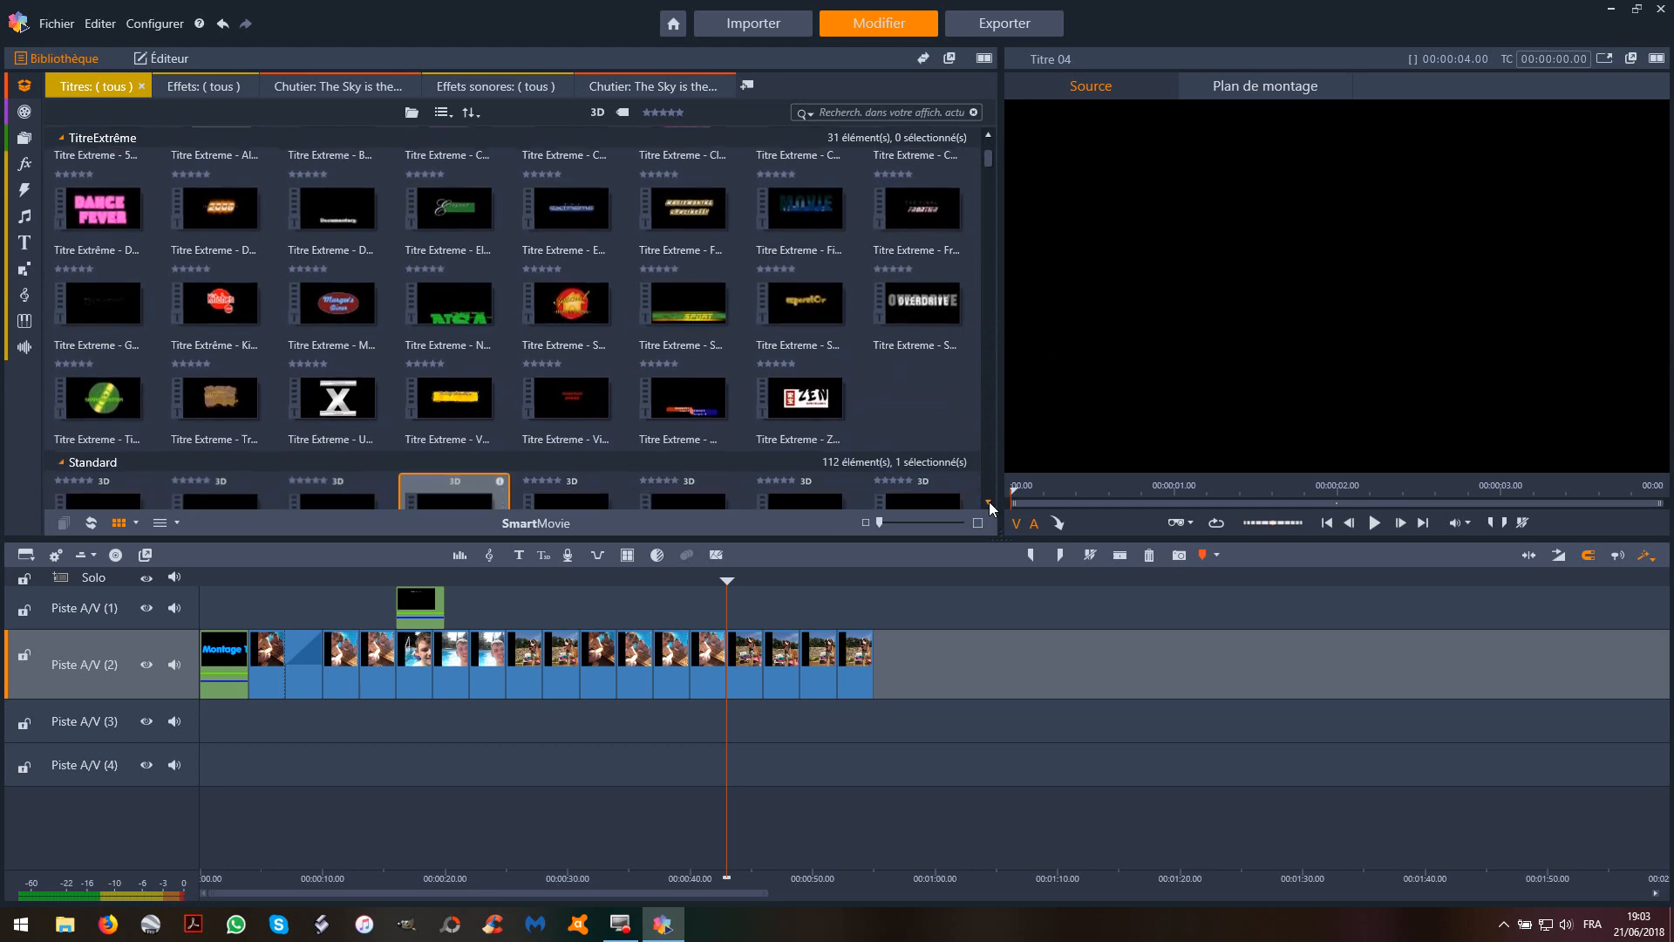
click(989, 503)
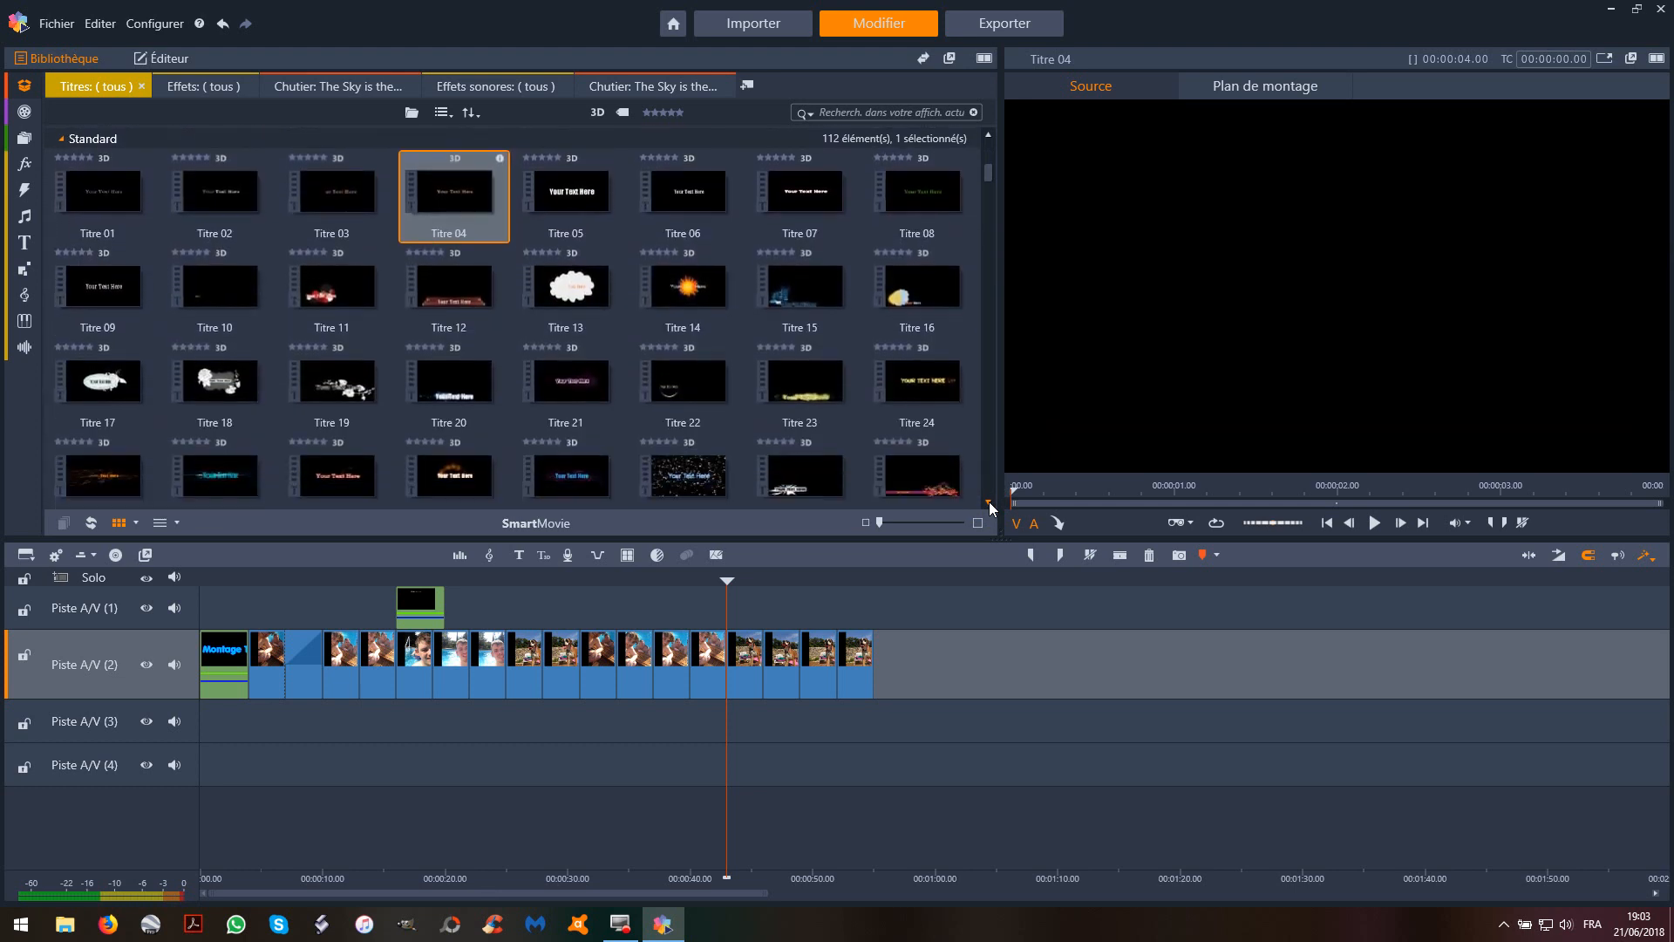
click(988, 503)
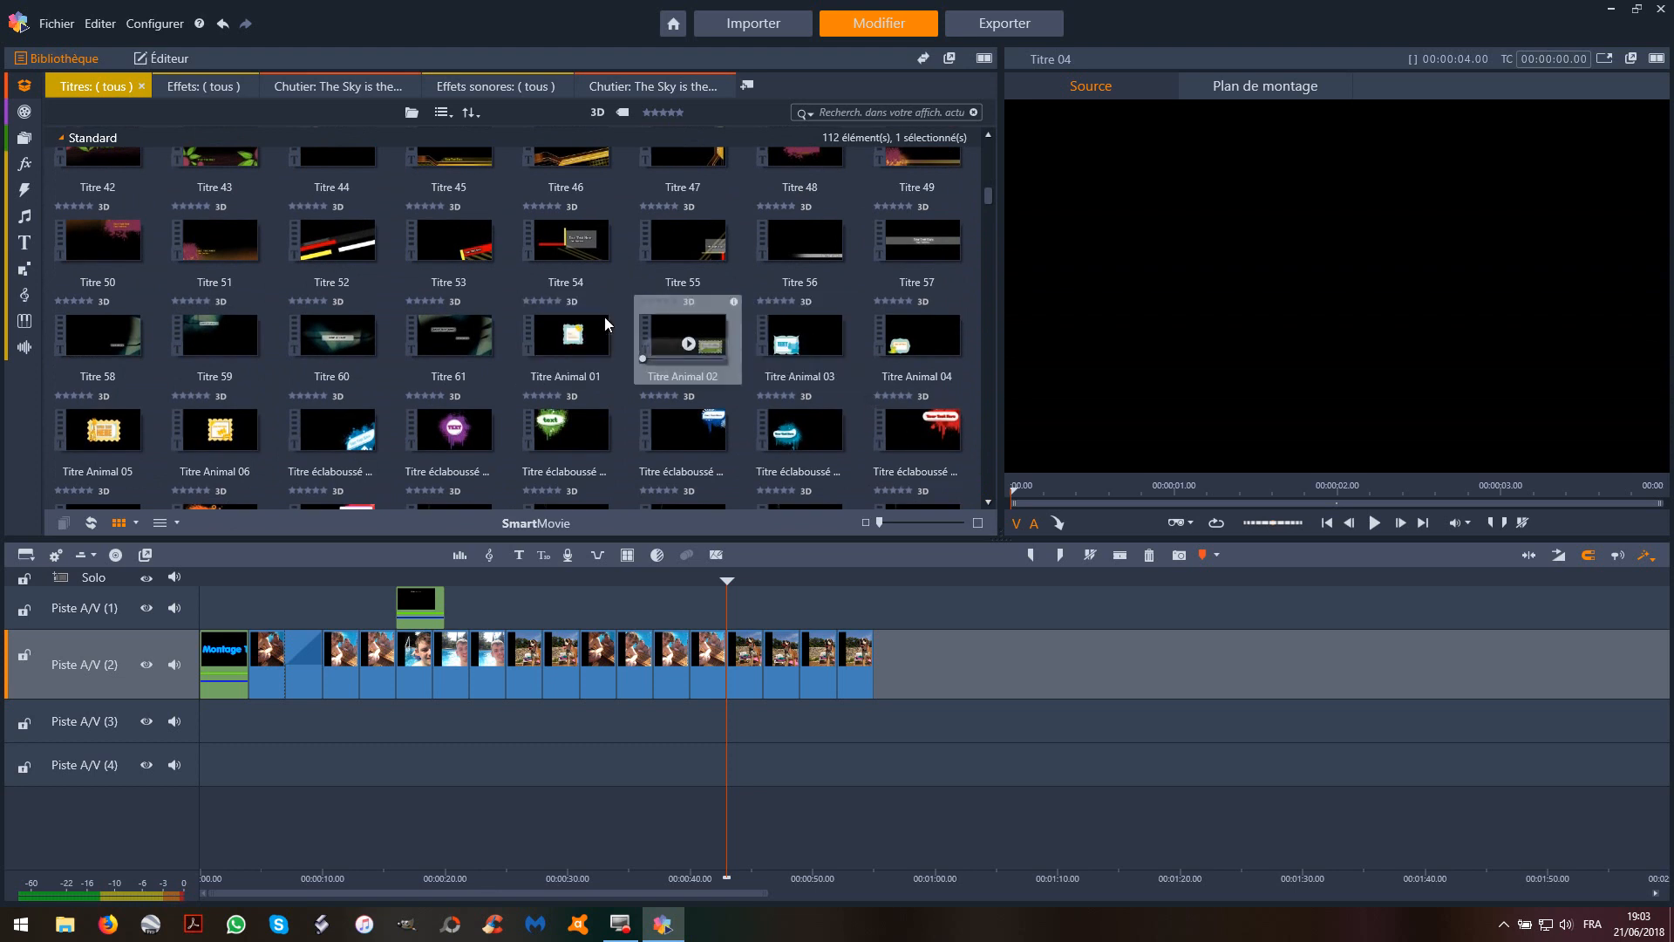
click(567, 251)
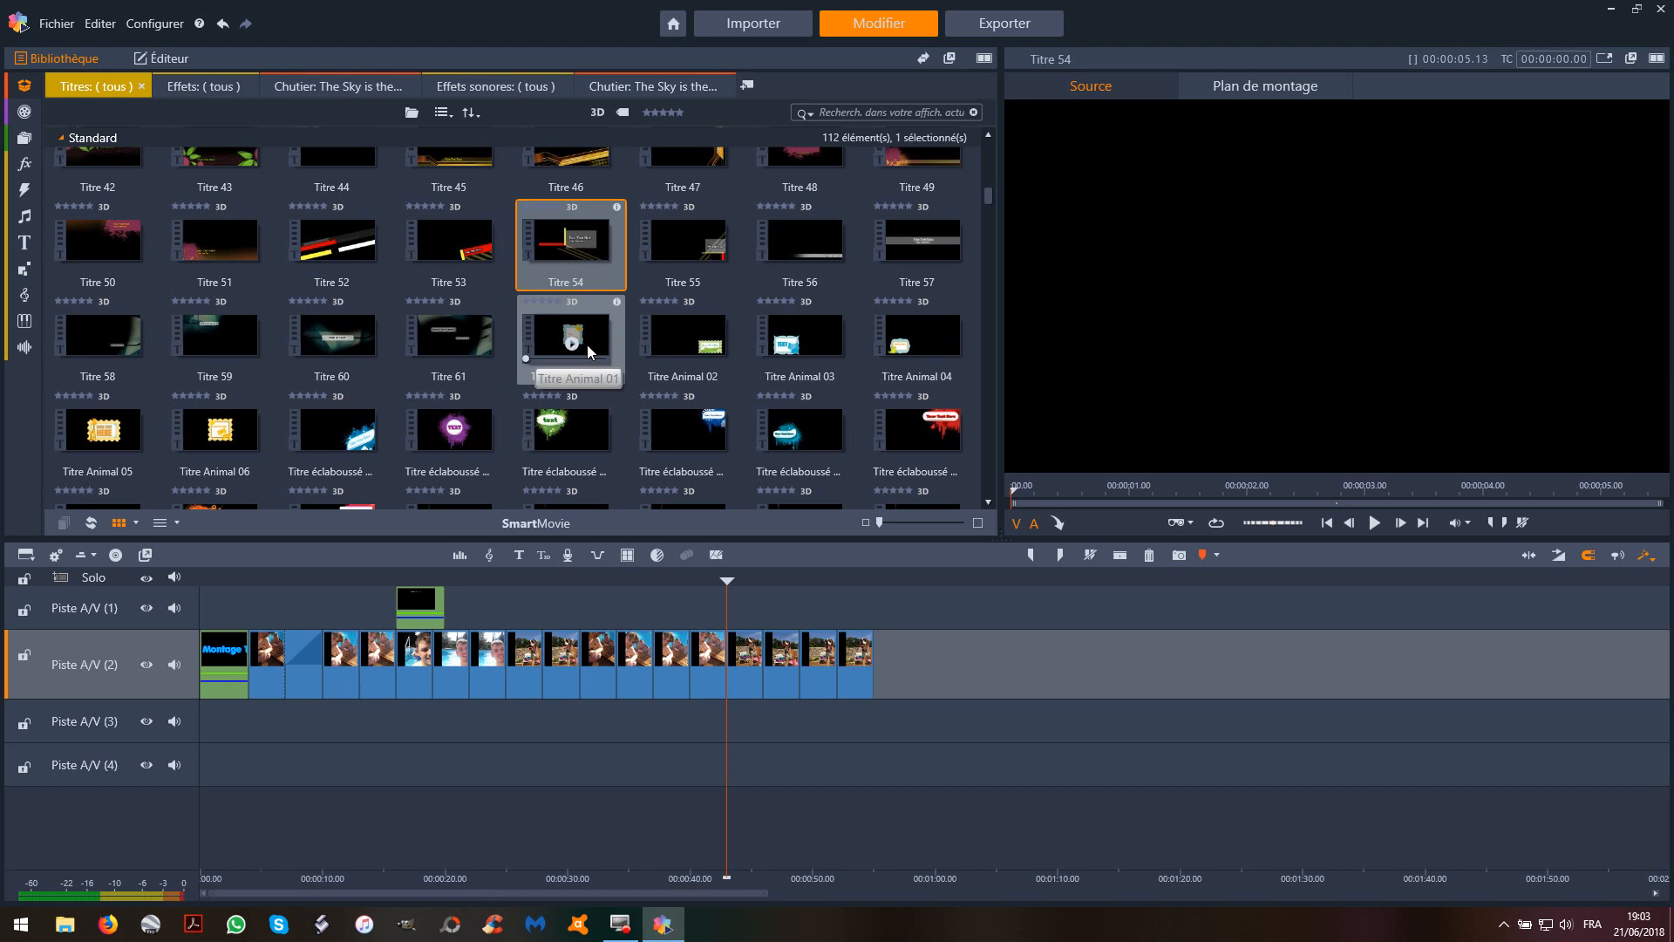
click(989, 503)
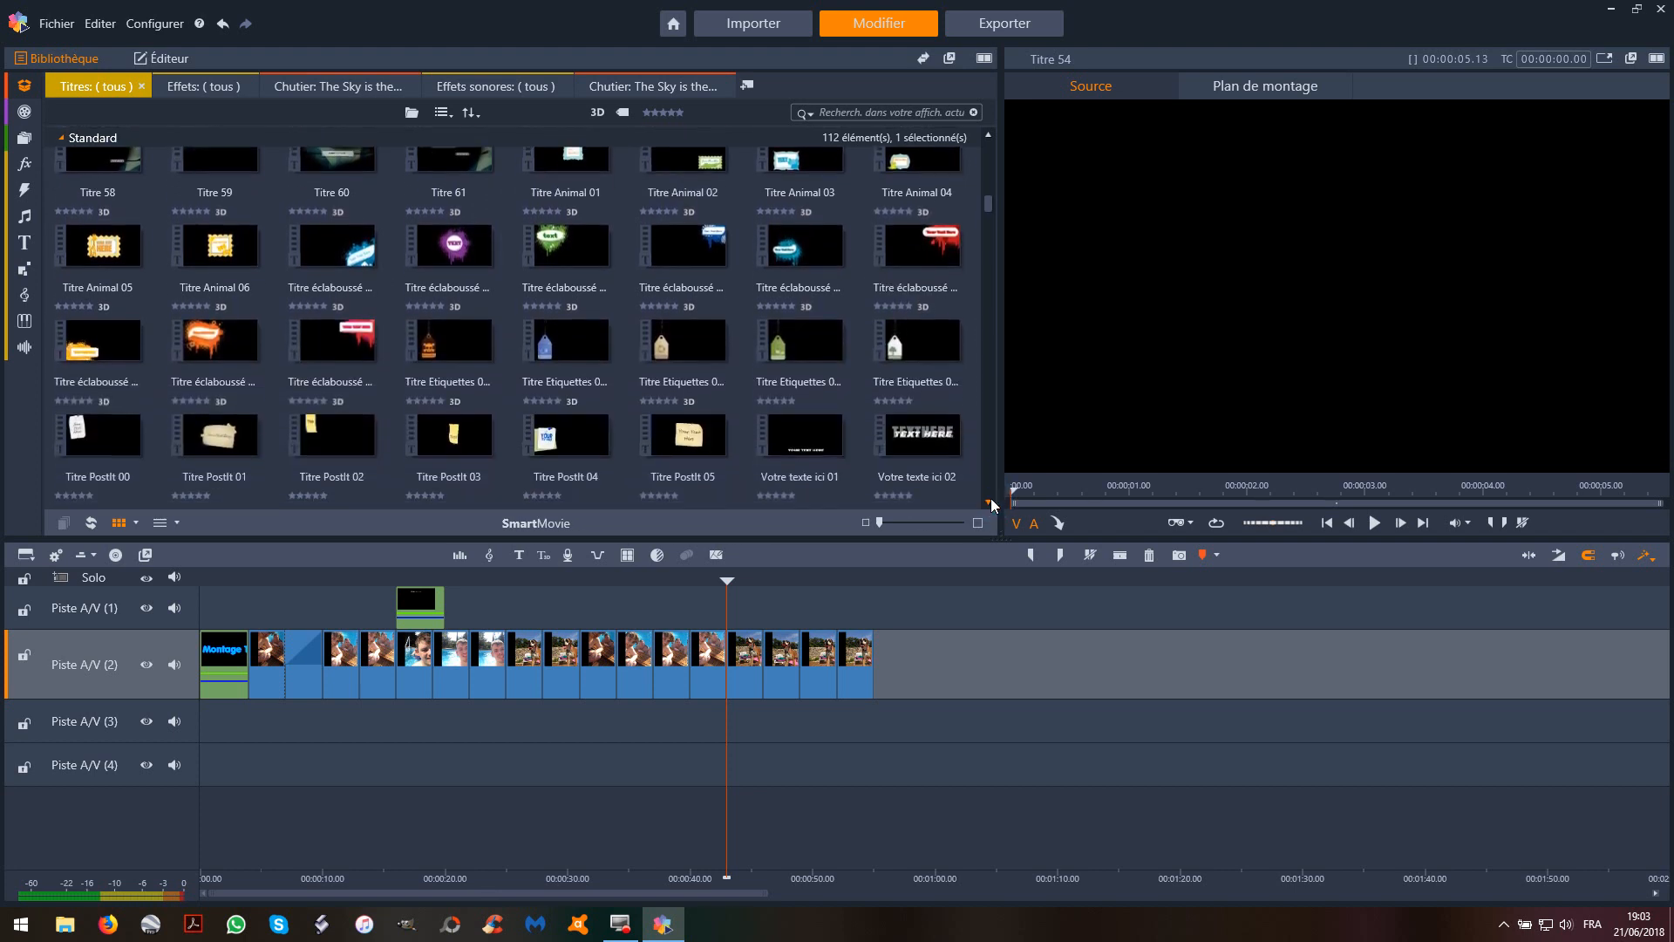
drag(990, 502, 991, 501)
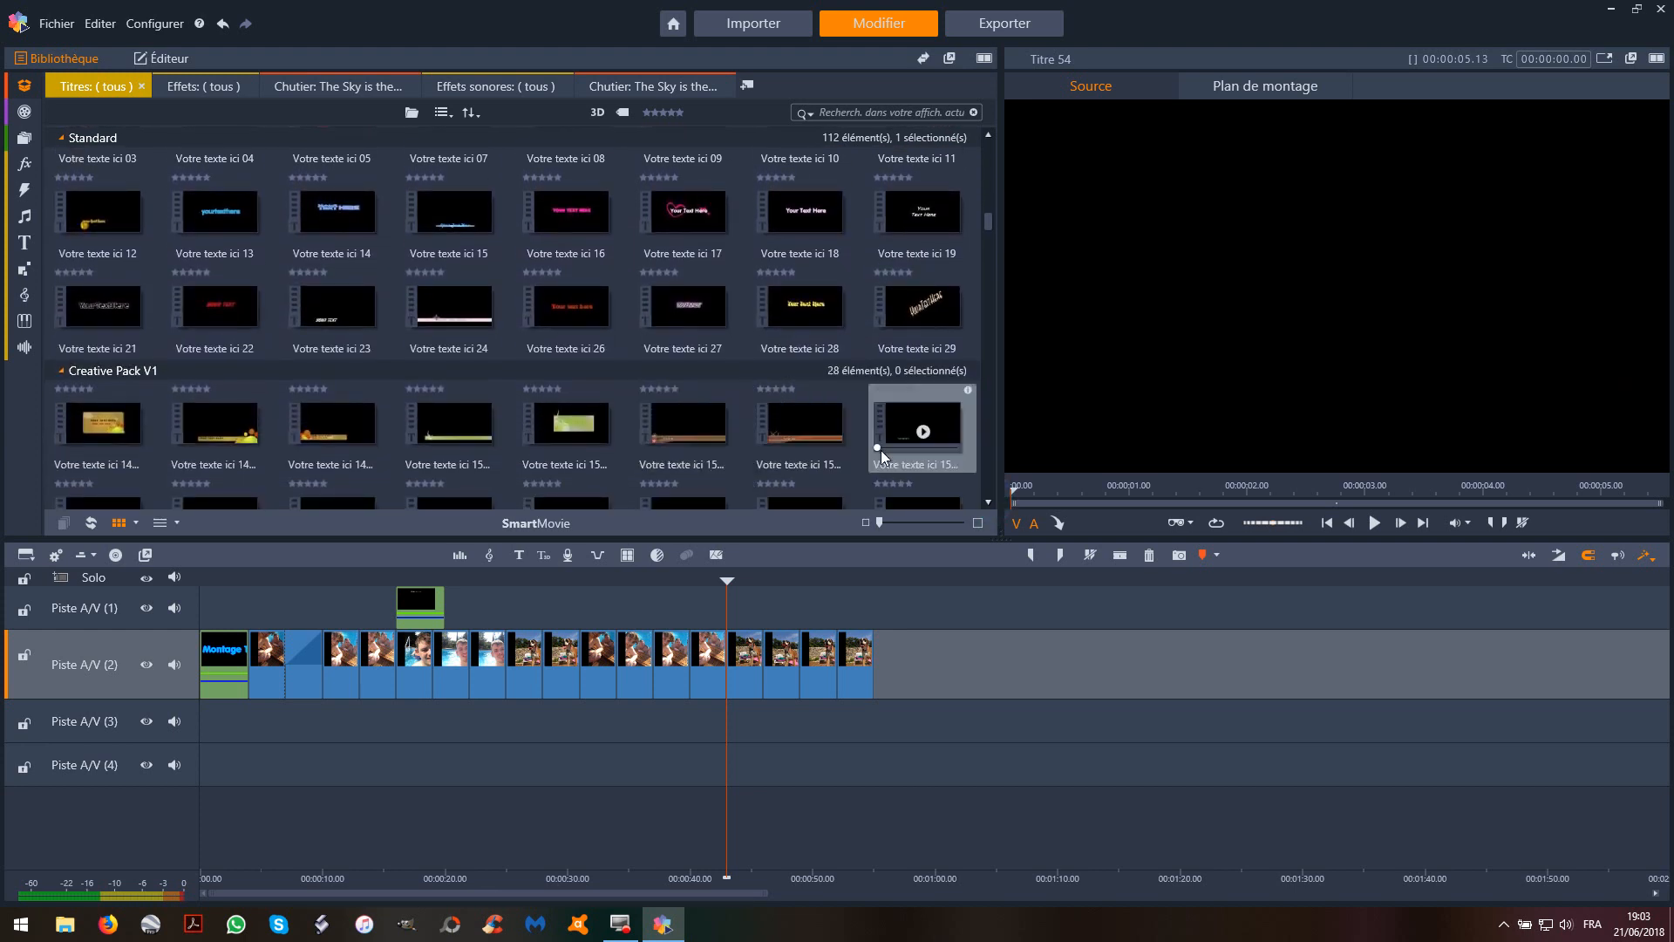
drag(987, 502, 987, 502)
click(310, 338)
click(338, 343)
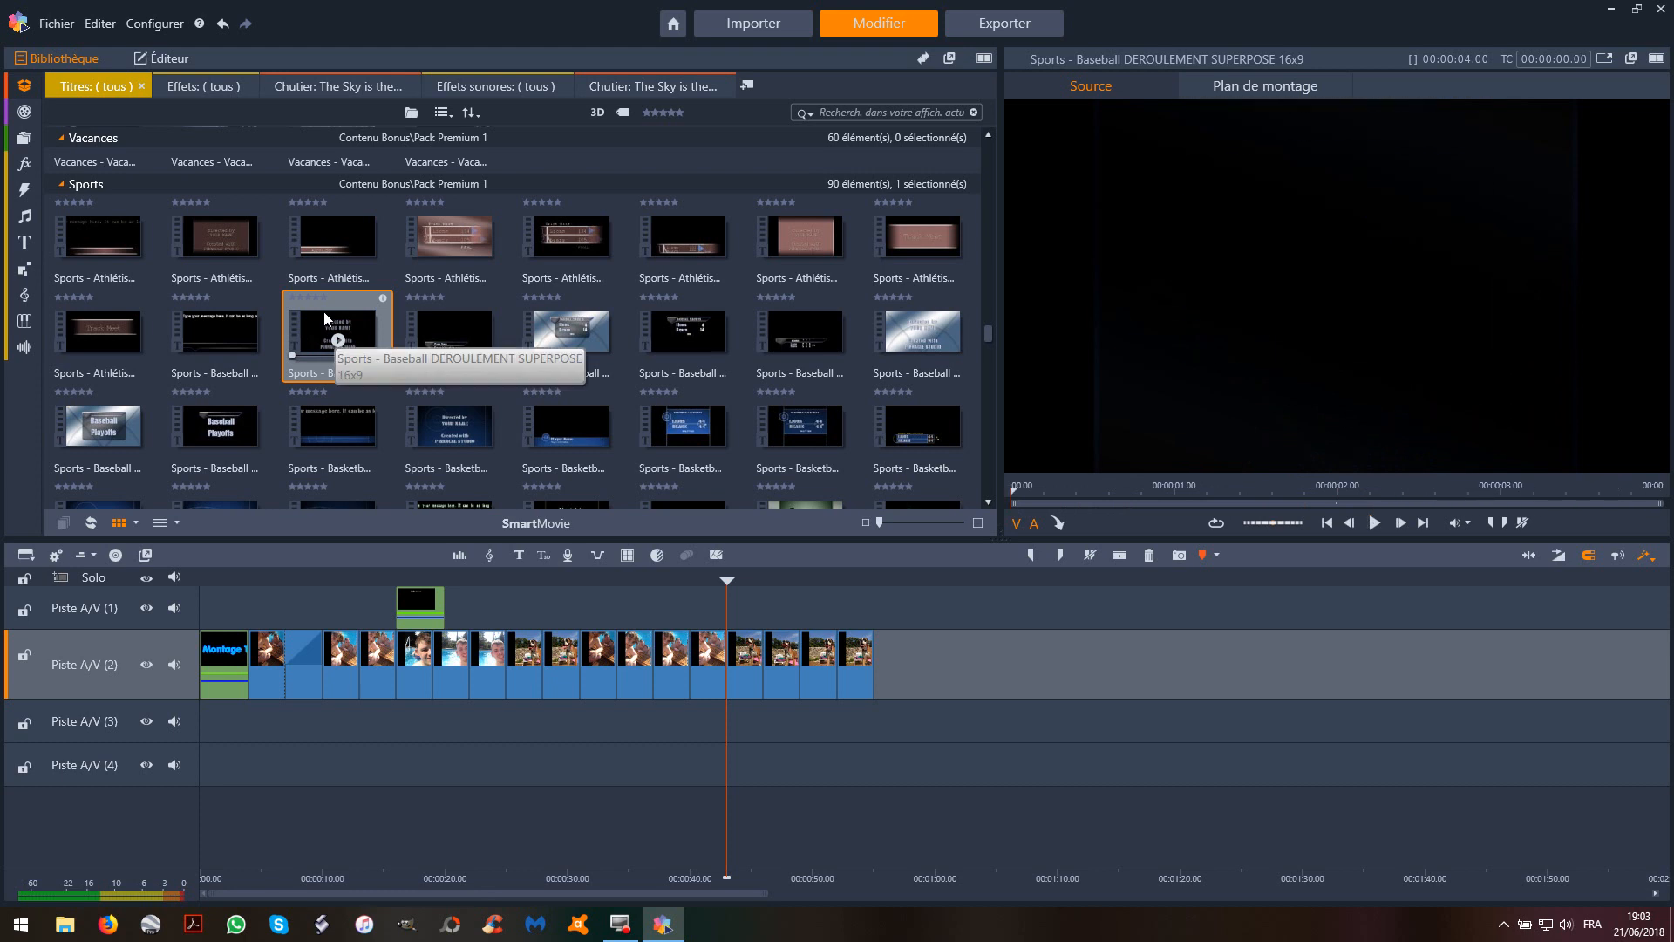
Preview the title "Sports - Basketball DEROULEMENT SUPERPOSE 16x9" and place it after the last photo on track Piste A/V (2)
click(456, 434)
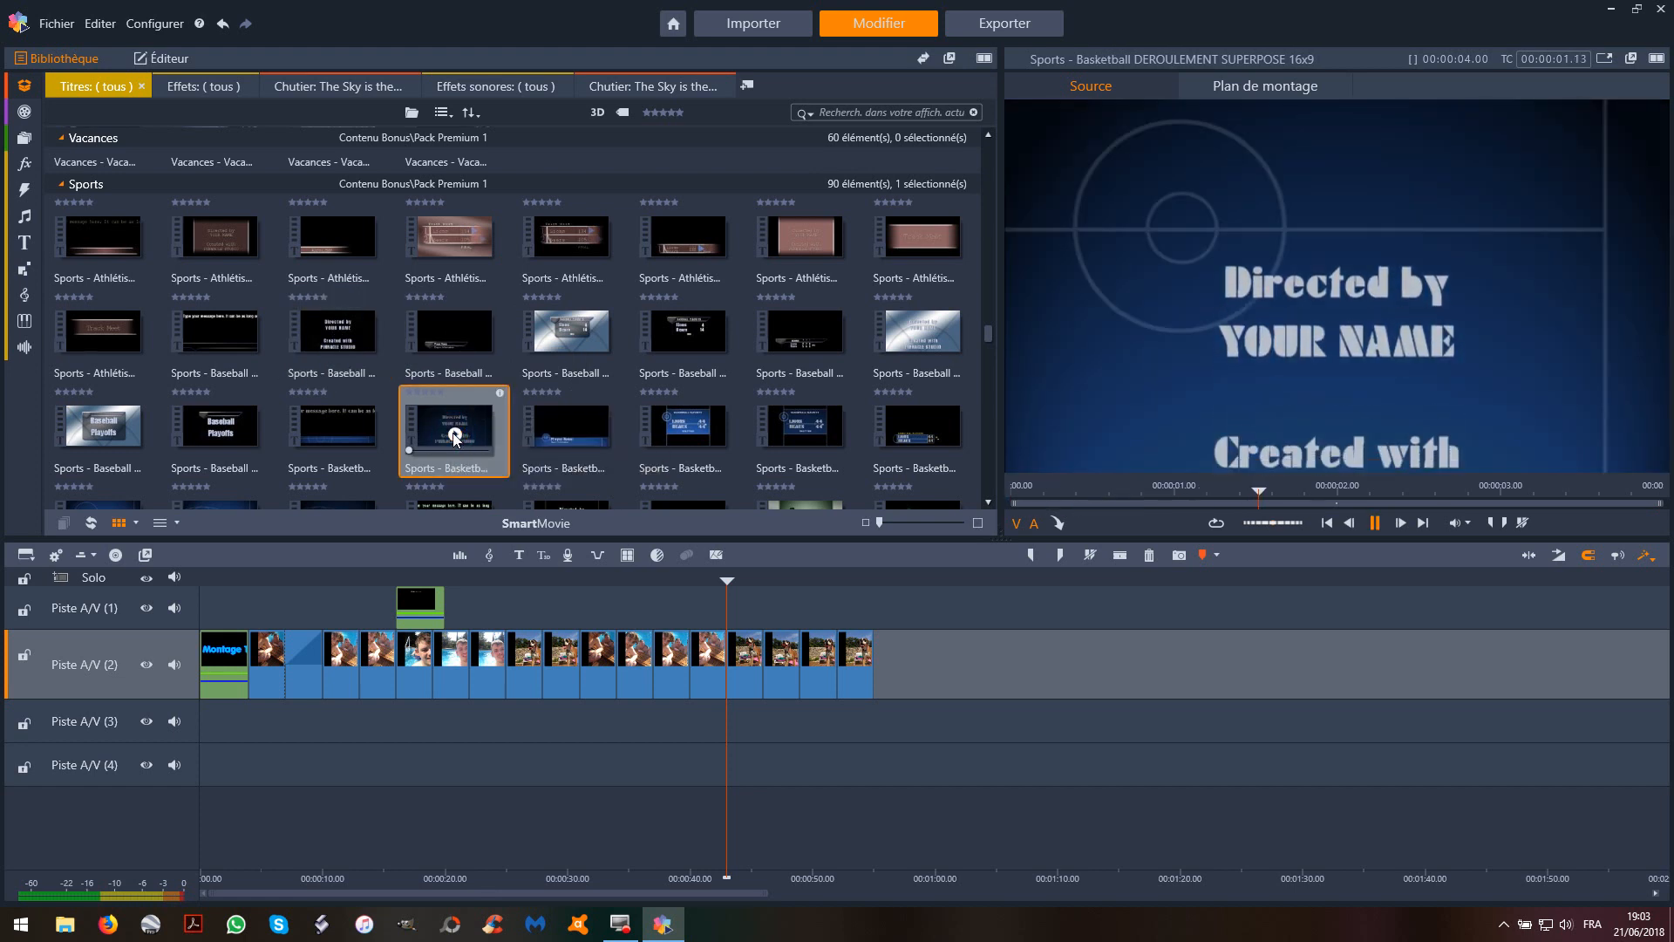
drag(429, 422, 946, 608)
drag(898, 670, 892, 663)
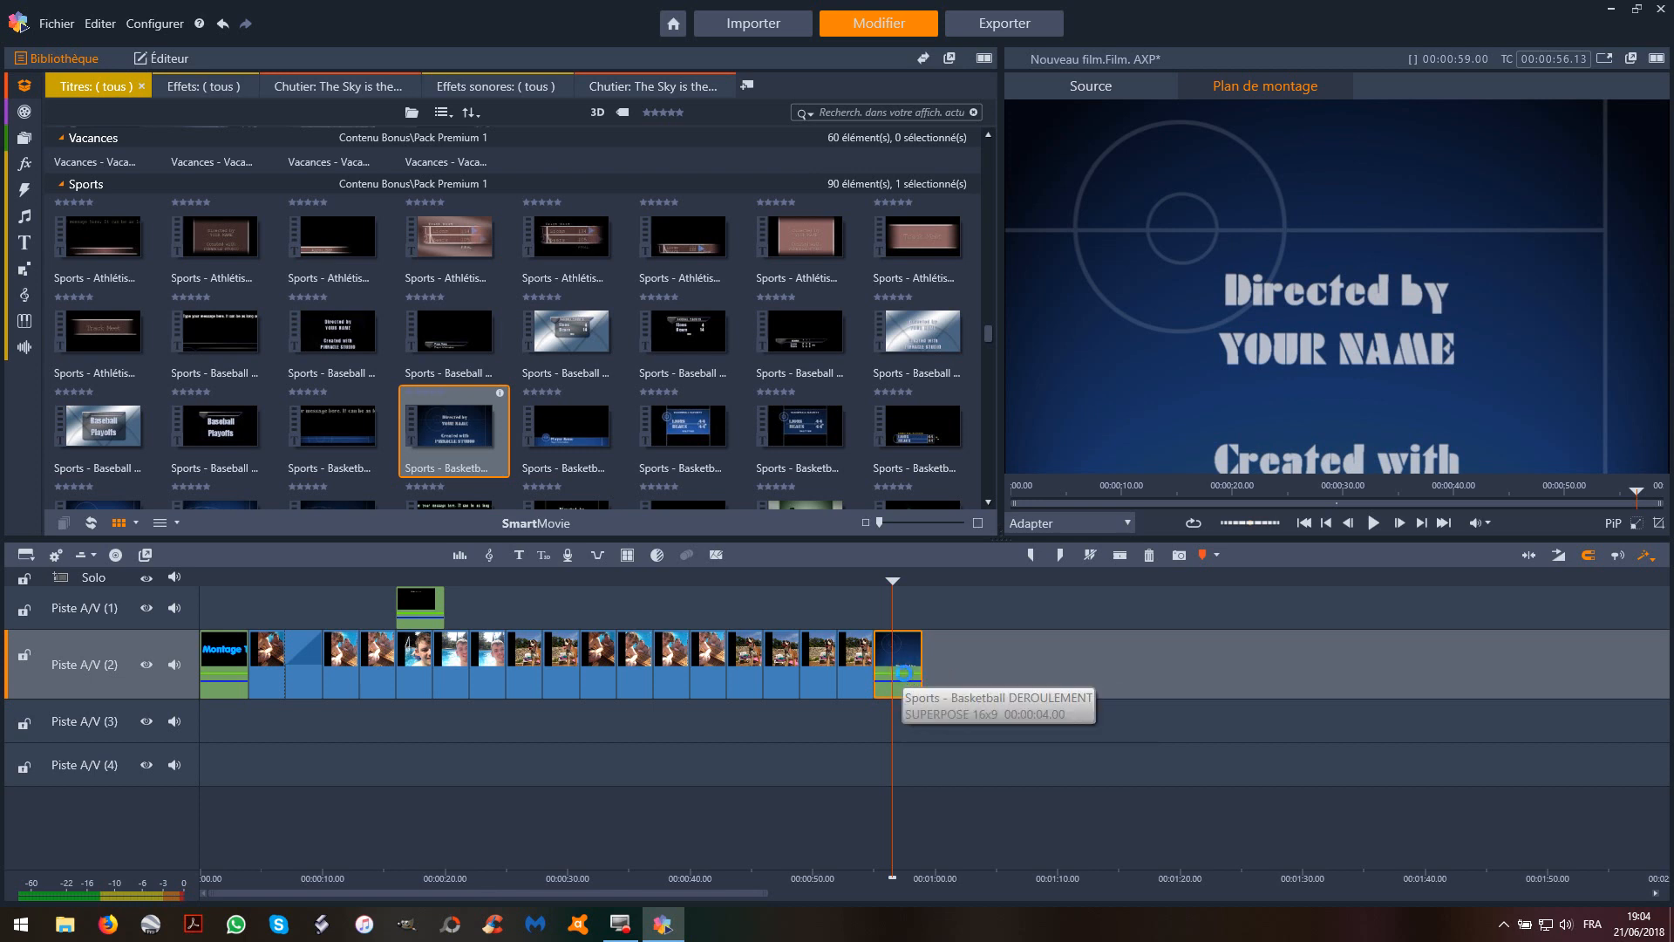
Replace the "Directed by" and "YOUR NAME" lines of the closing Basketball title with "Montage Test"
double_click(905, 673)
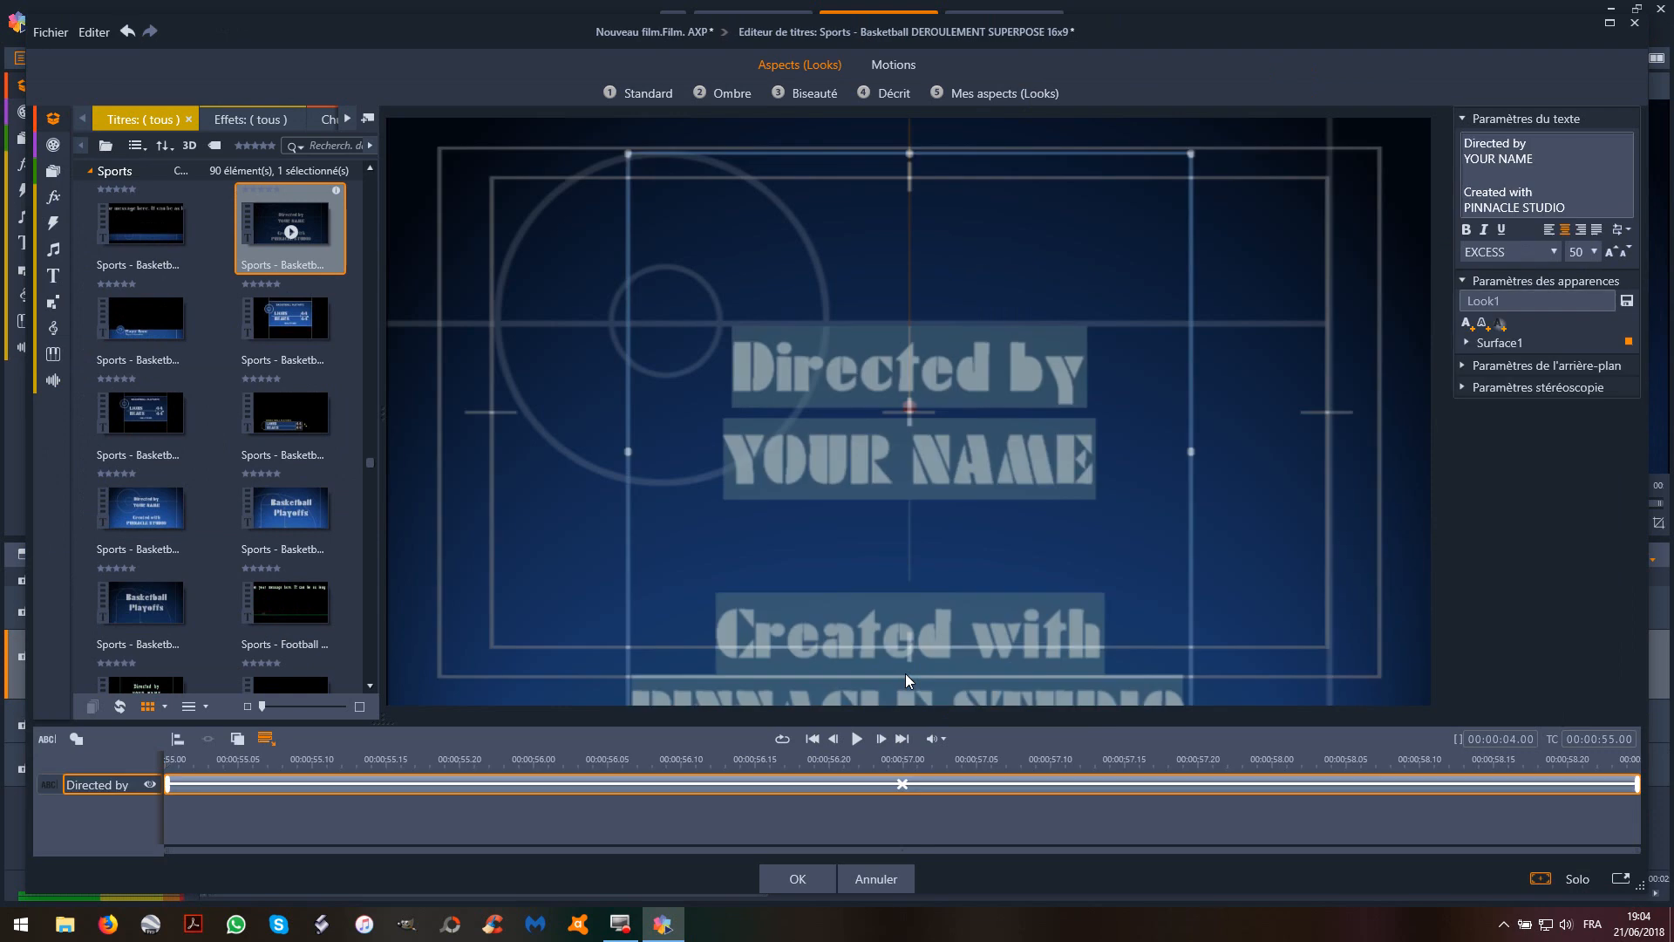
click(893, 398)
click(1538, 158)
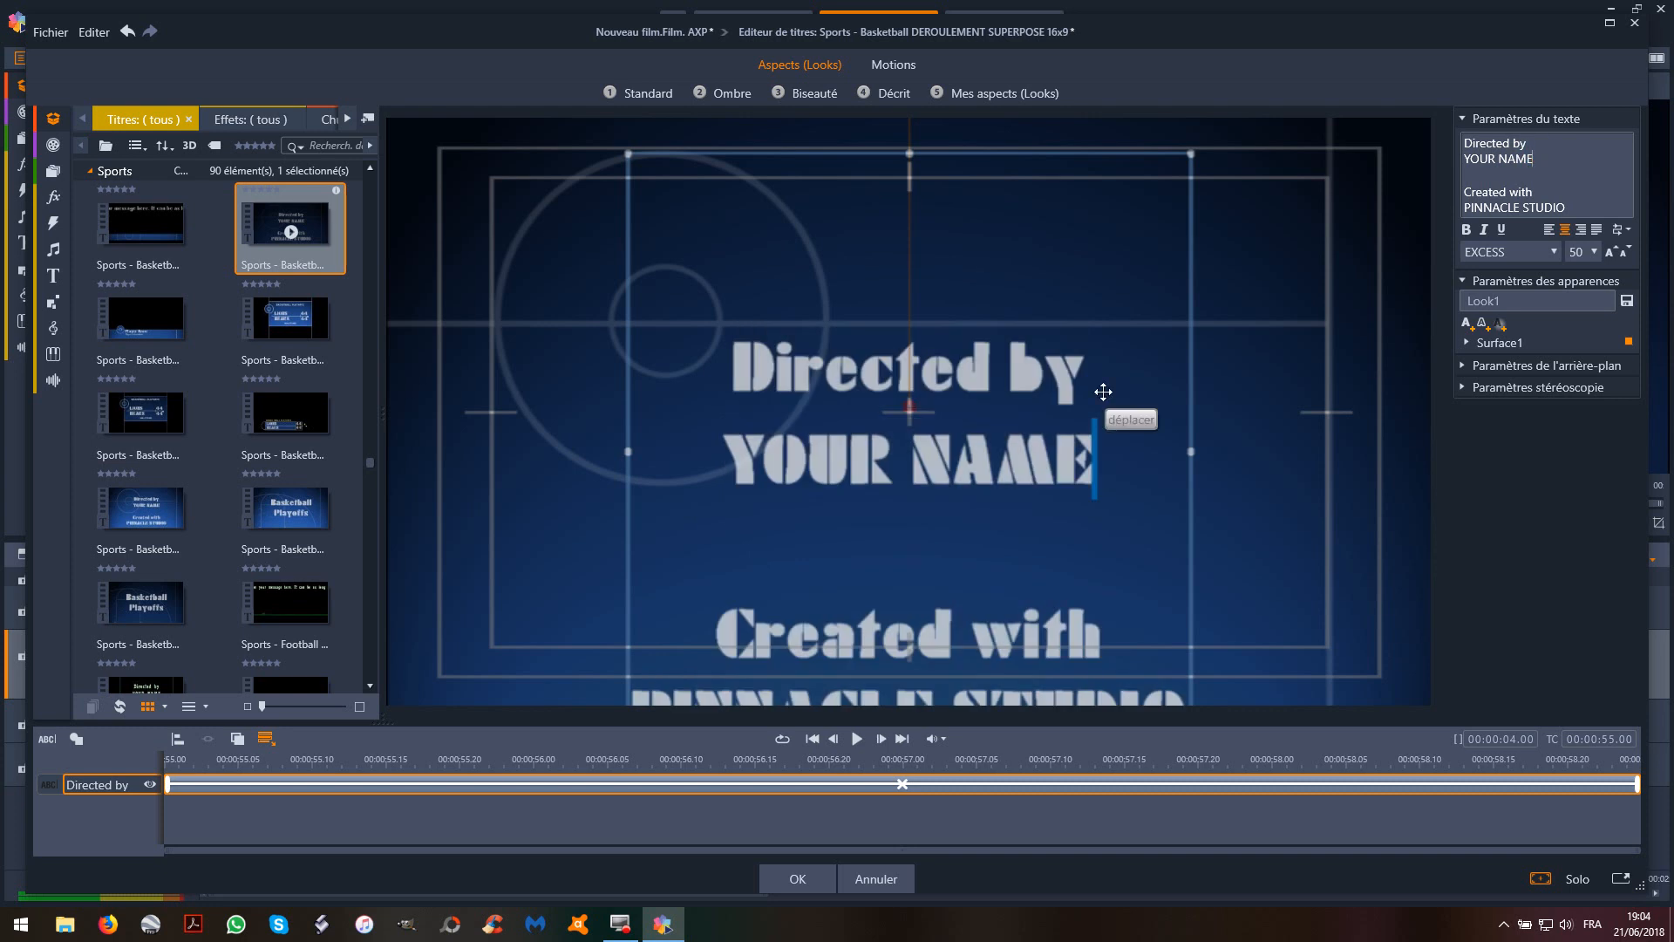
key(BackSpace)
key(BackSpace)
key(BackSpace)
key(BackSpace)
key(BackSpace)
key(BackSpace)
key(BackSpace)
key(BackSpace)
key(BackSpace)
key(BackSpace)
key(BackSpace)
key(BackSpace)
key(BackSpace)
key(BackSpace)
key(BackSpace)
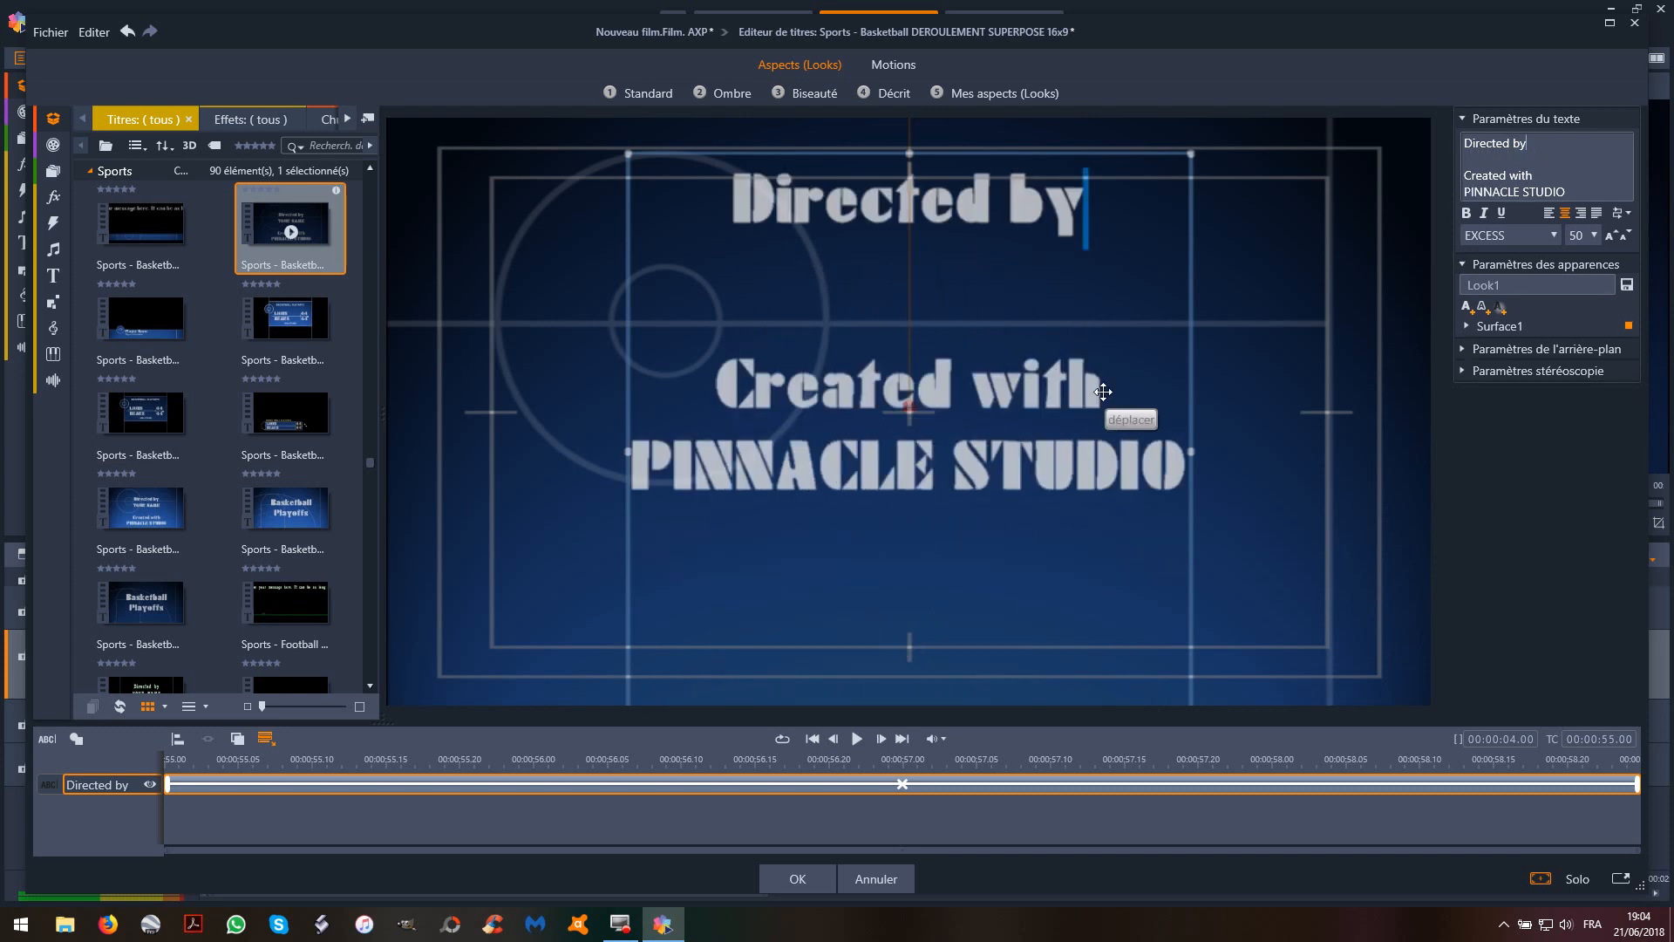
key(BackSpace)
key(BackSpace)
key(BackSpace)
key(BackSpace)
key(BackSpace)
key(BackSpace)
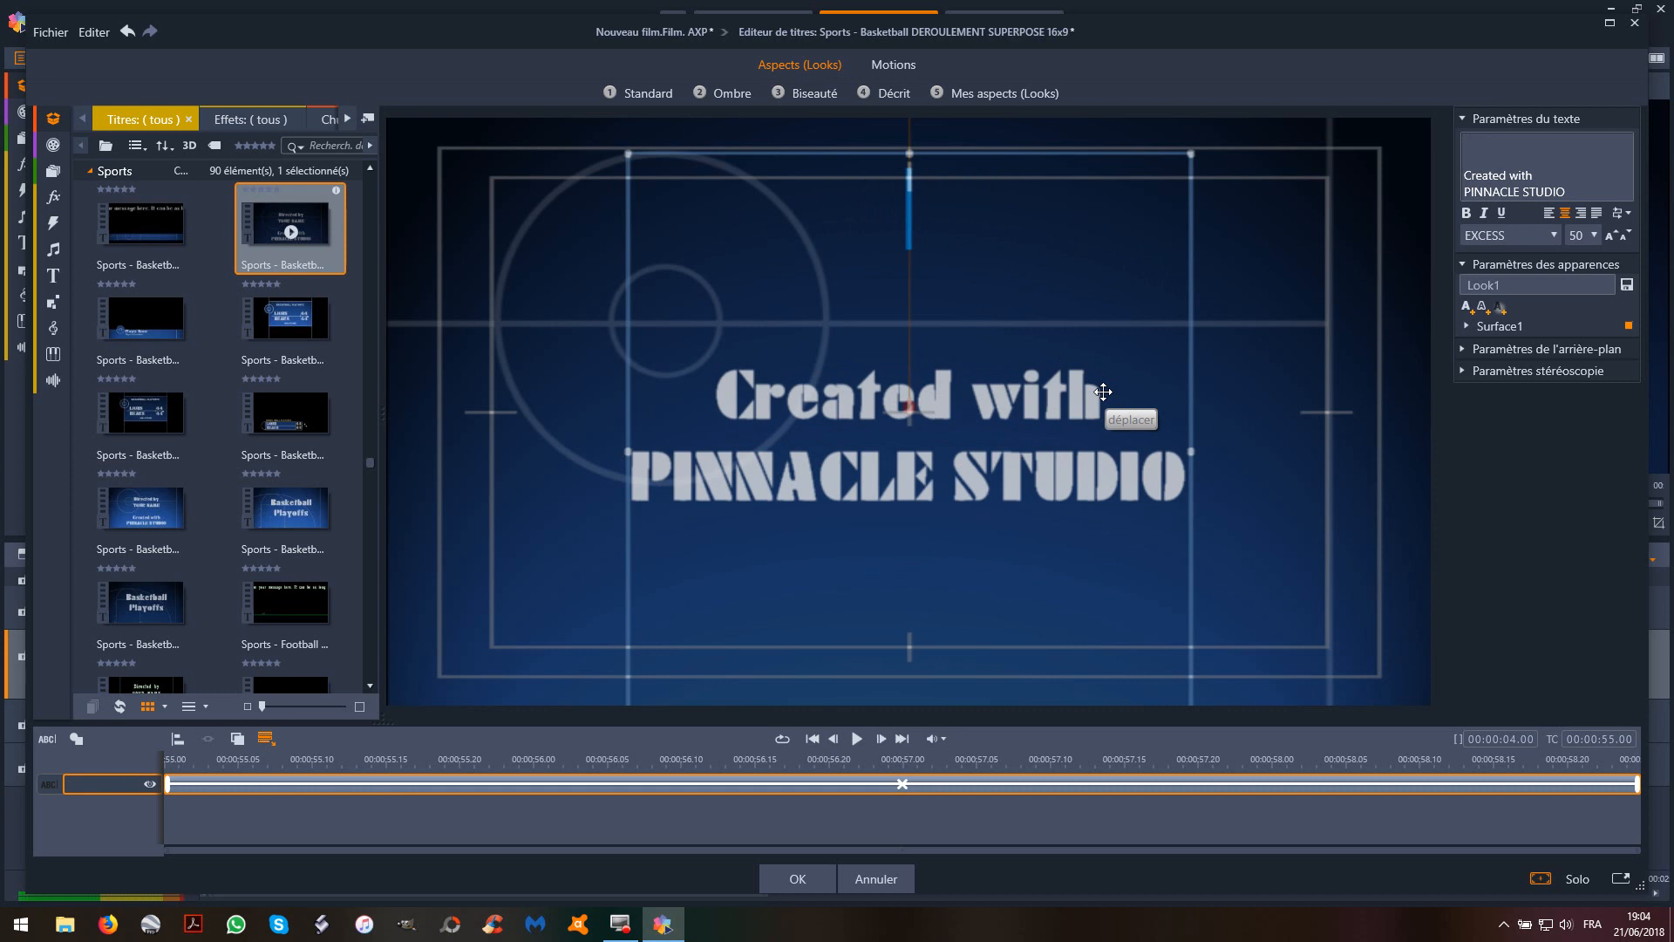
text(M)
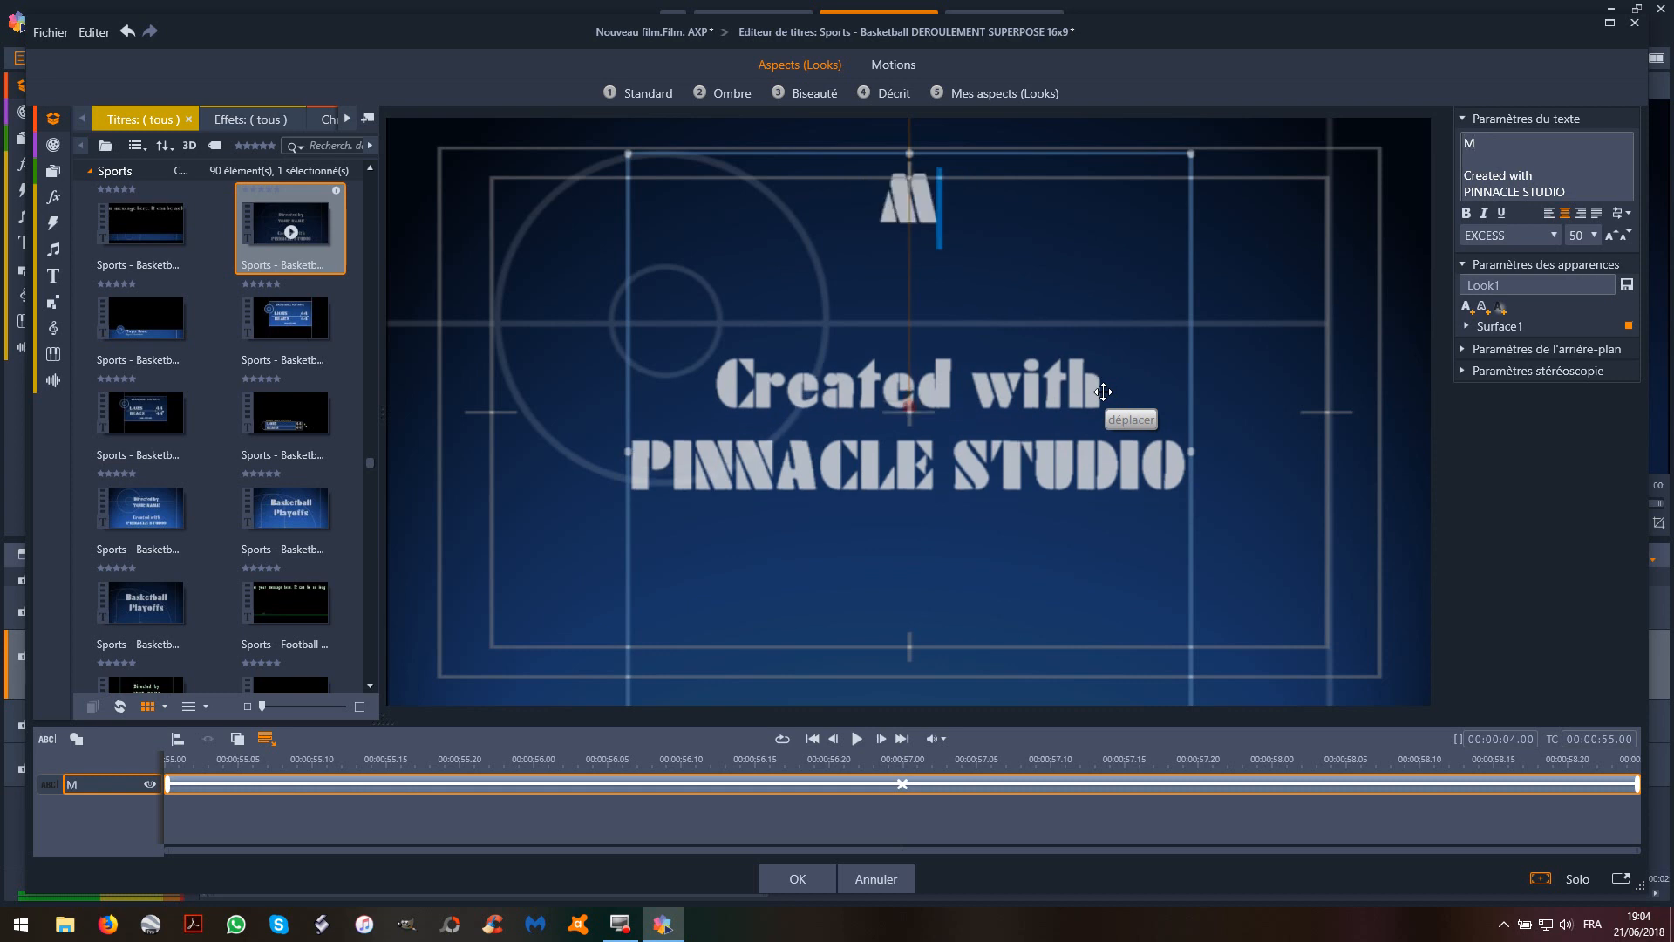
text(on)
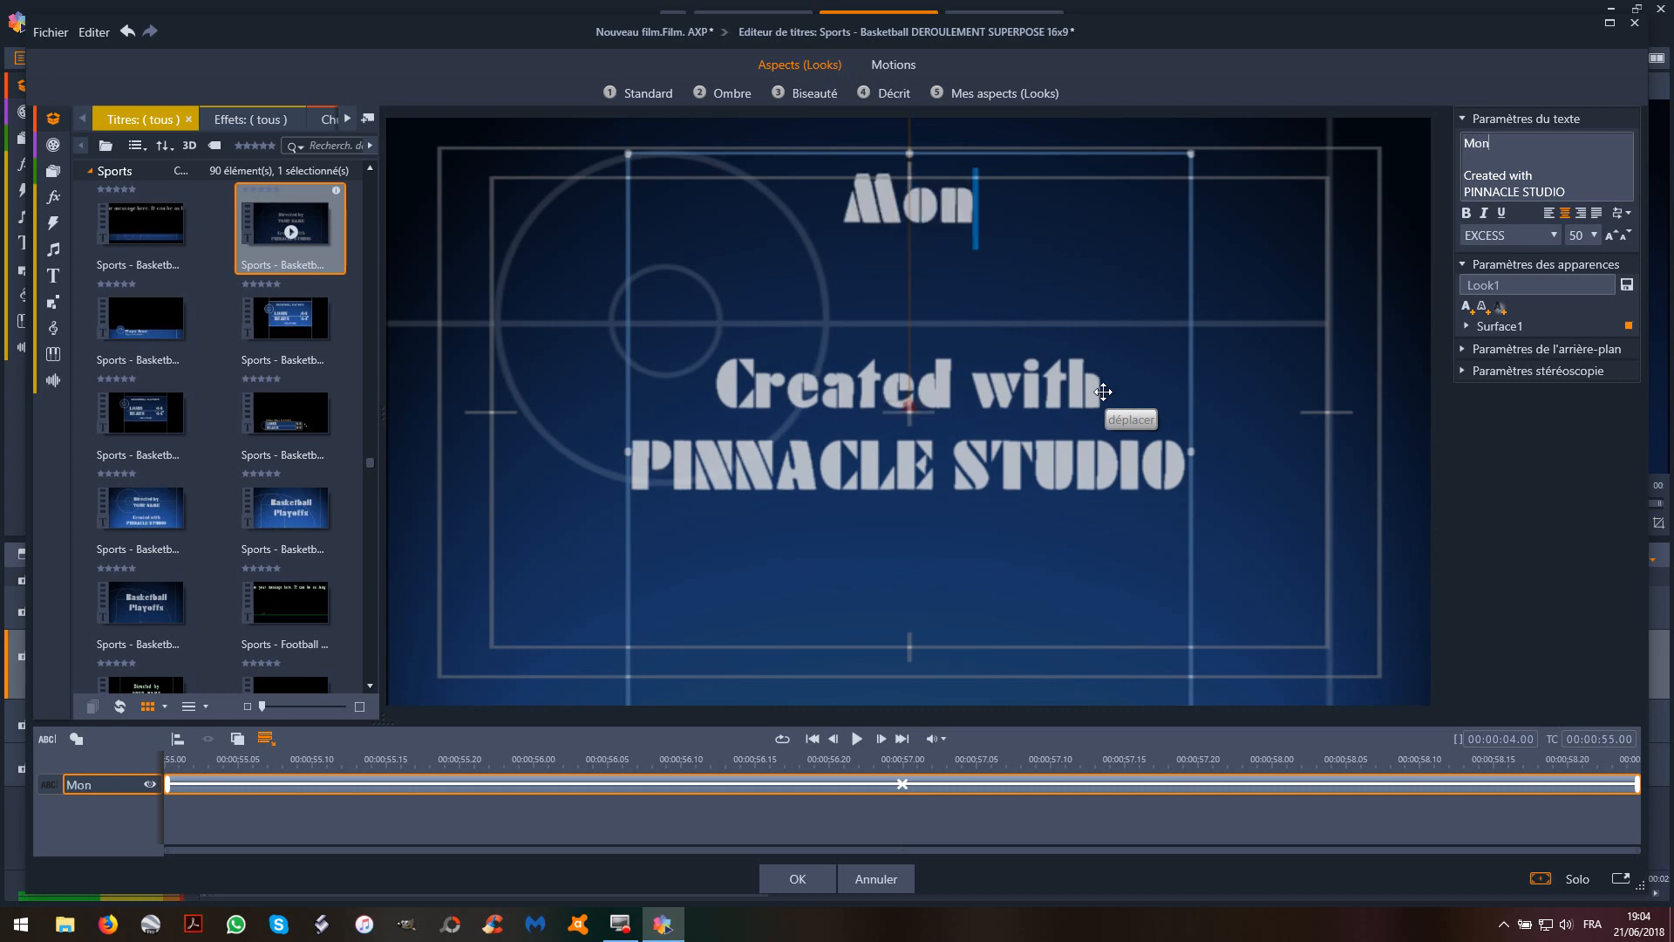
text(tage te)
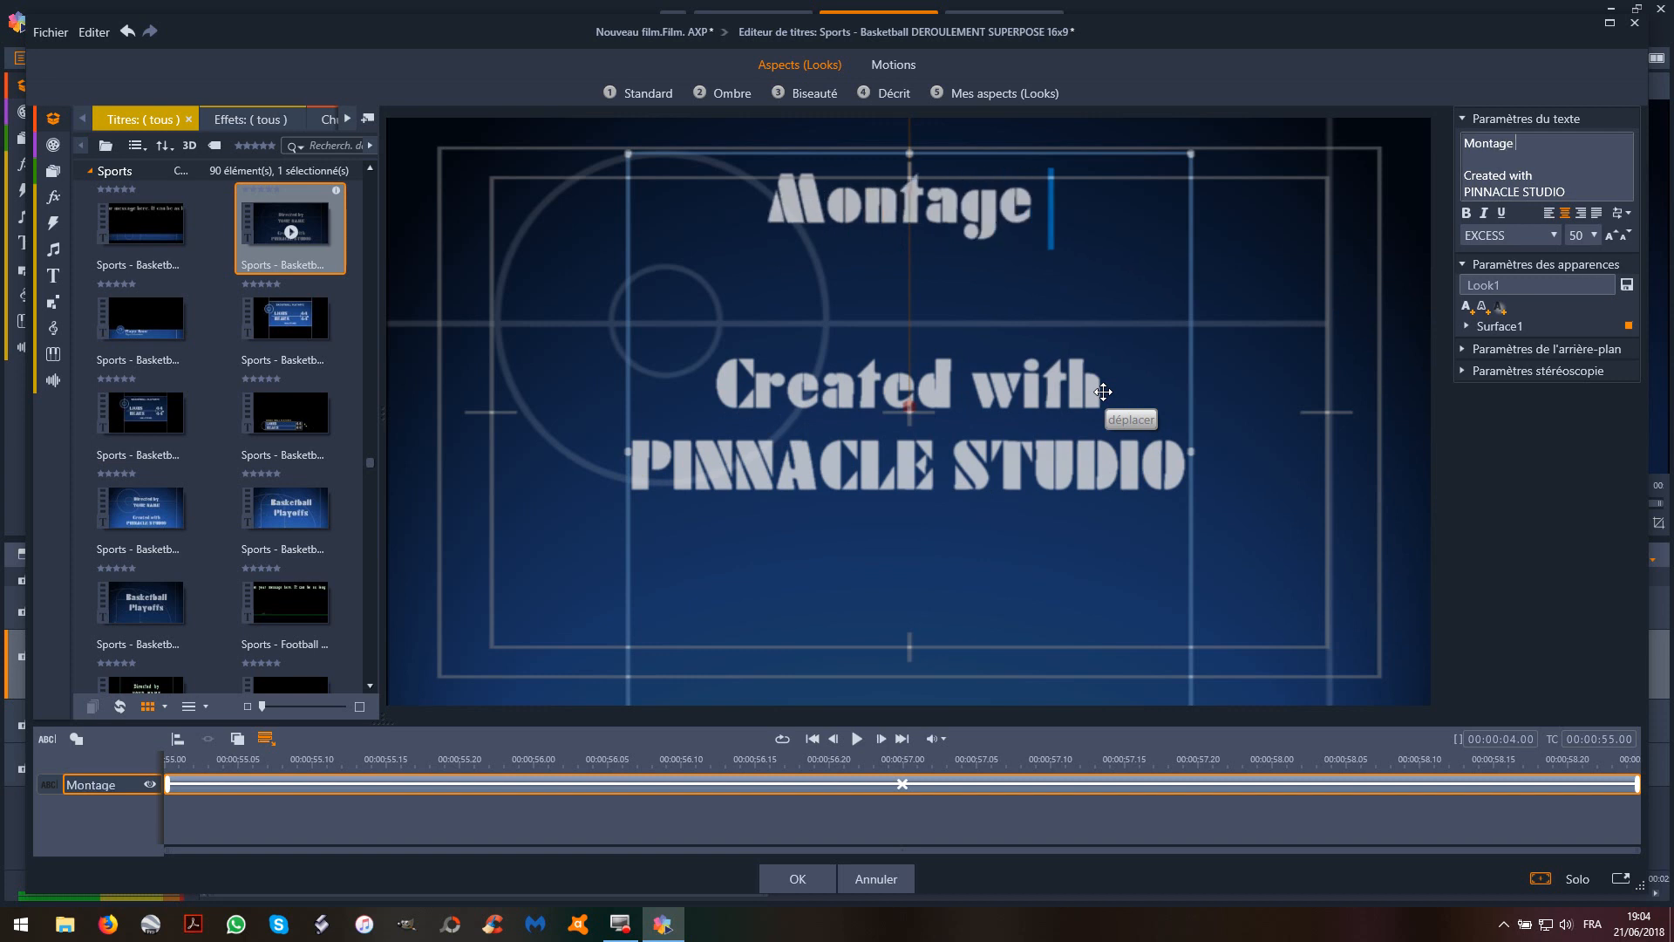
key(BackSpace)
key(BackSpace)
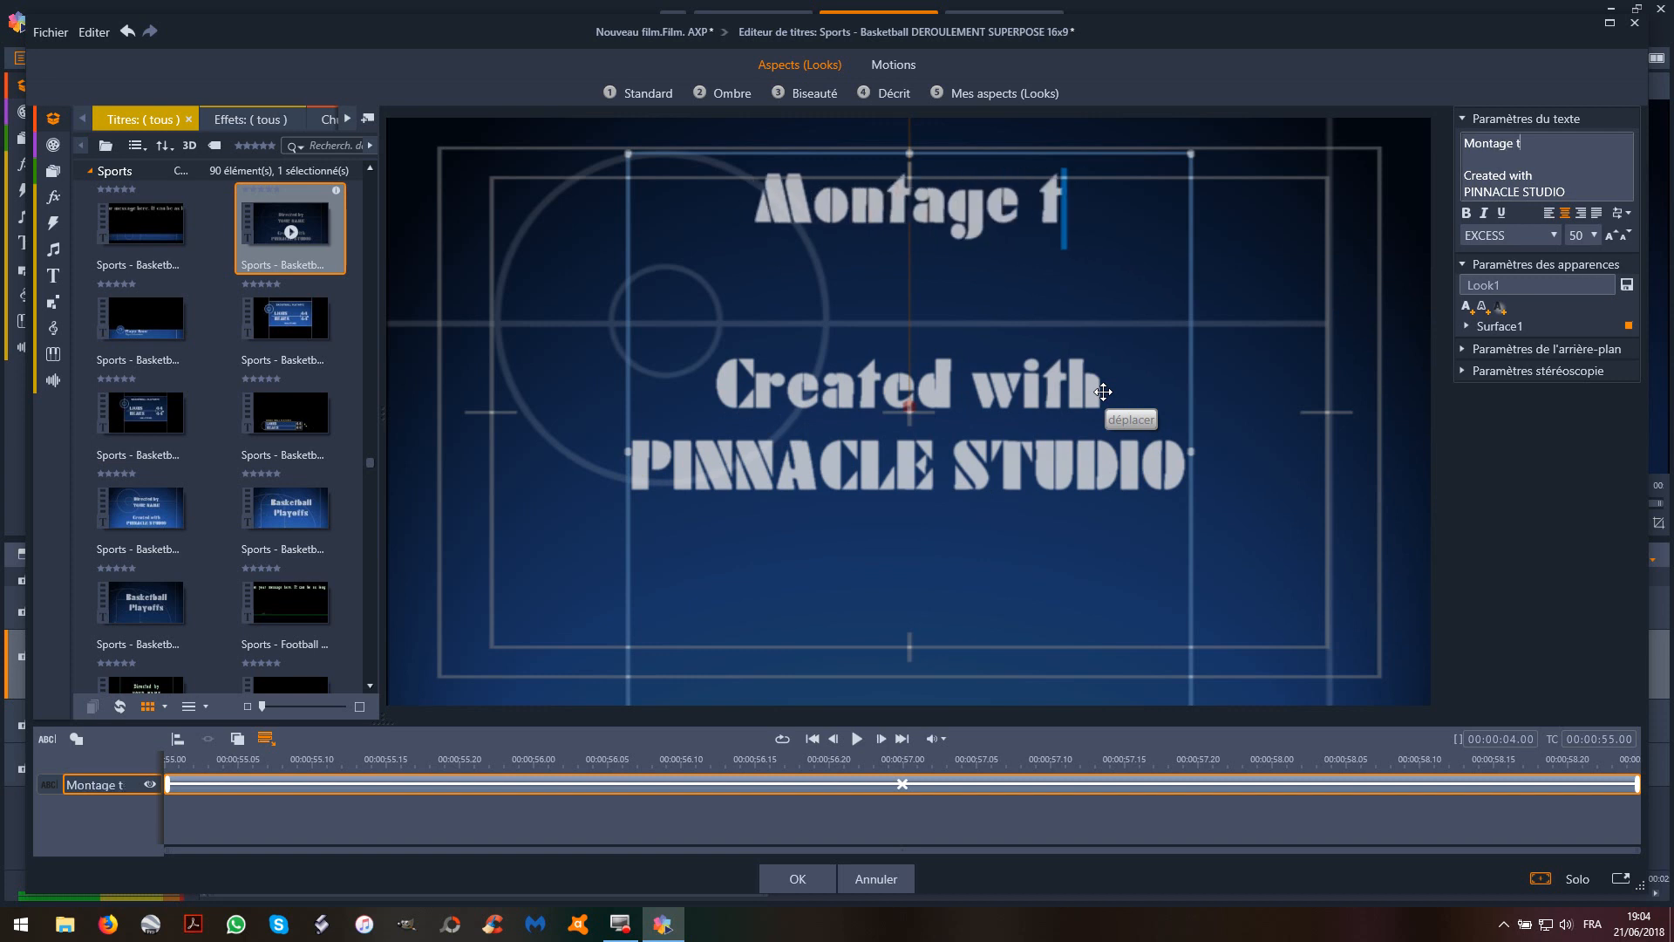
text(Test)
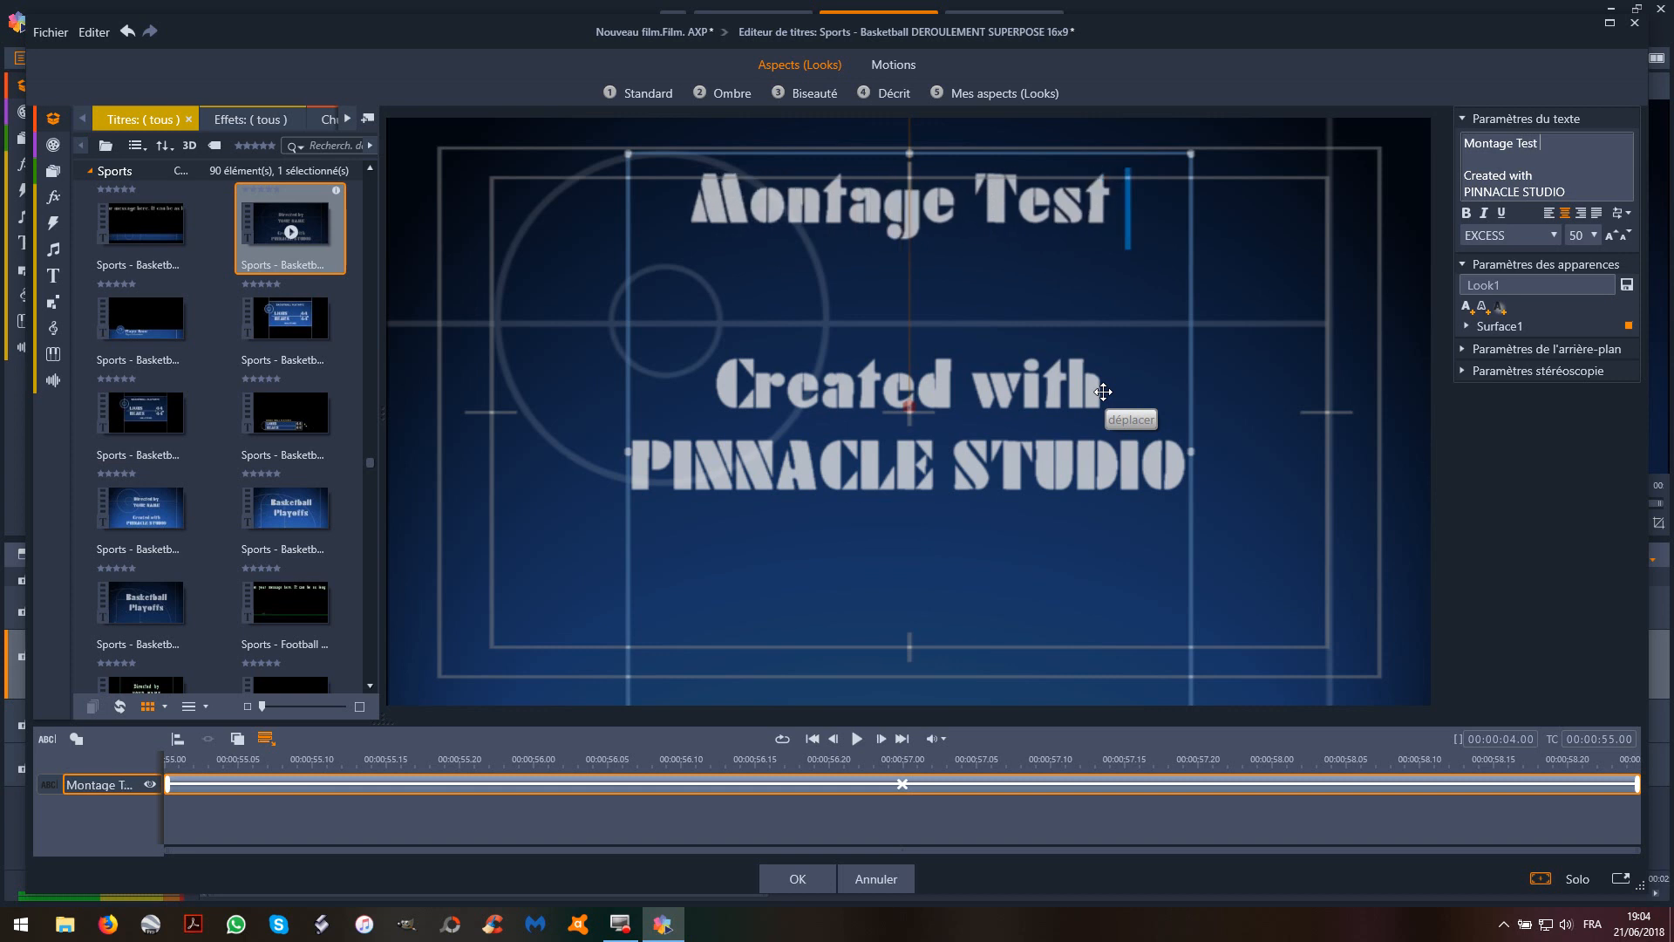
Delete the "Created with" line from the closing Basketball title
click(1004, 391)
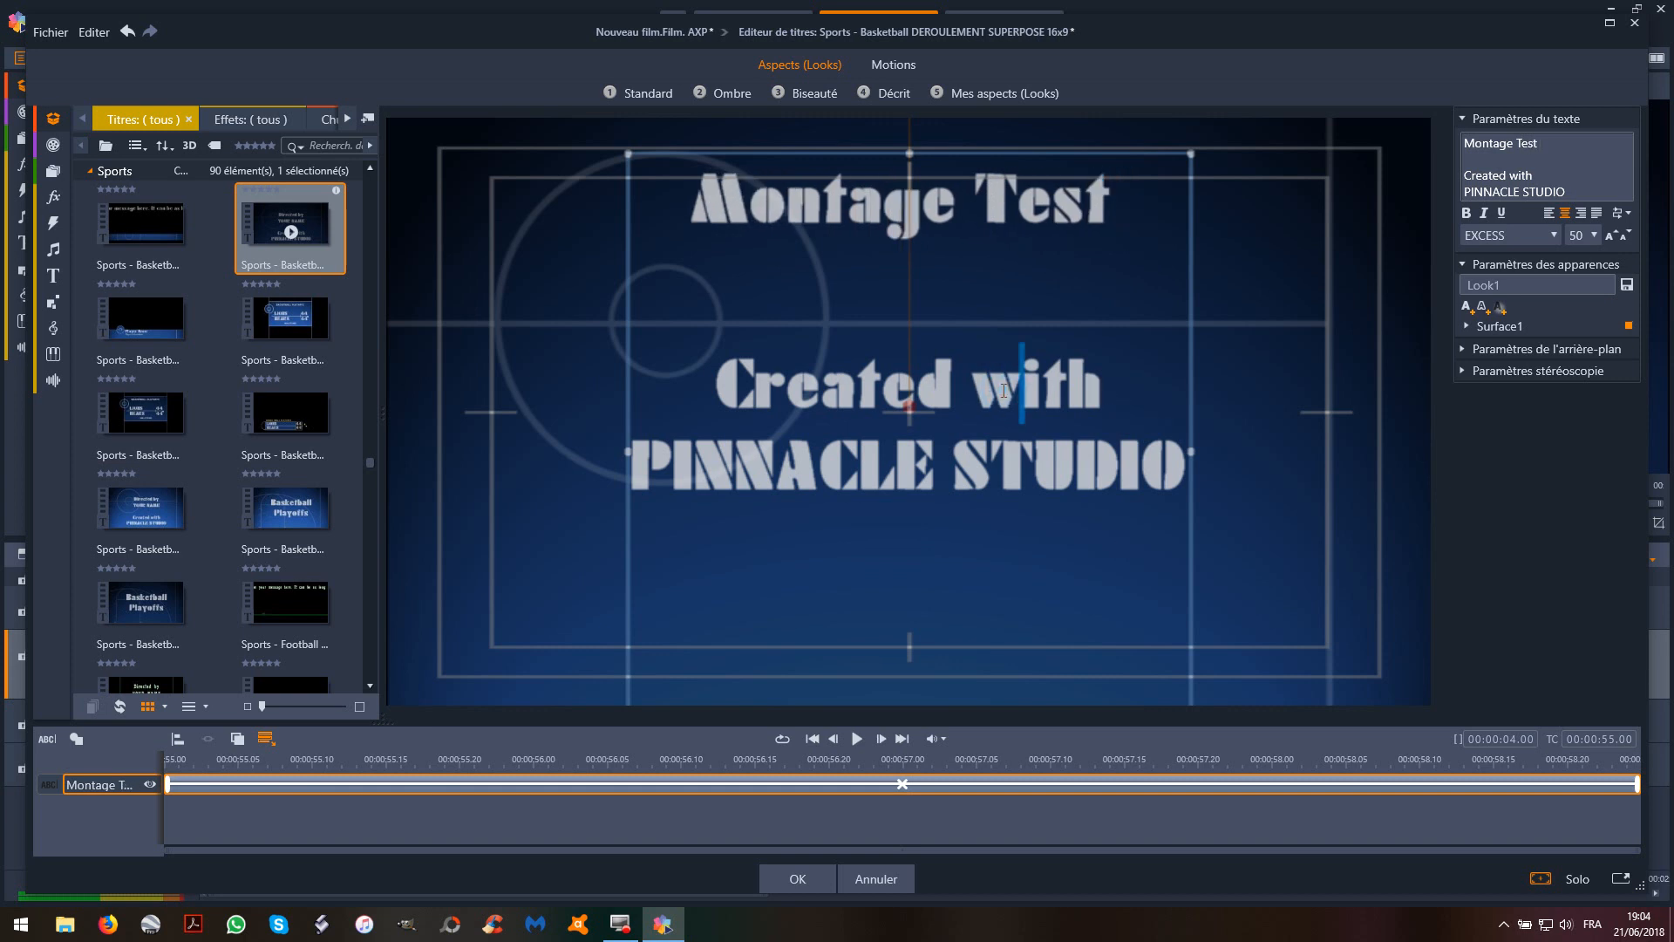
click(1104, 393)
key(BackSpace)
key(BackSpace)
key(BackSpace)
key(BackSpace)
key(BackSpace)
key(BackSpace)
key(BackSpace)
key(BackSpace)
key(BackSpace)
key(BackSpace)
key(BackSpace)
key(BackSpace)
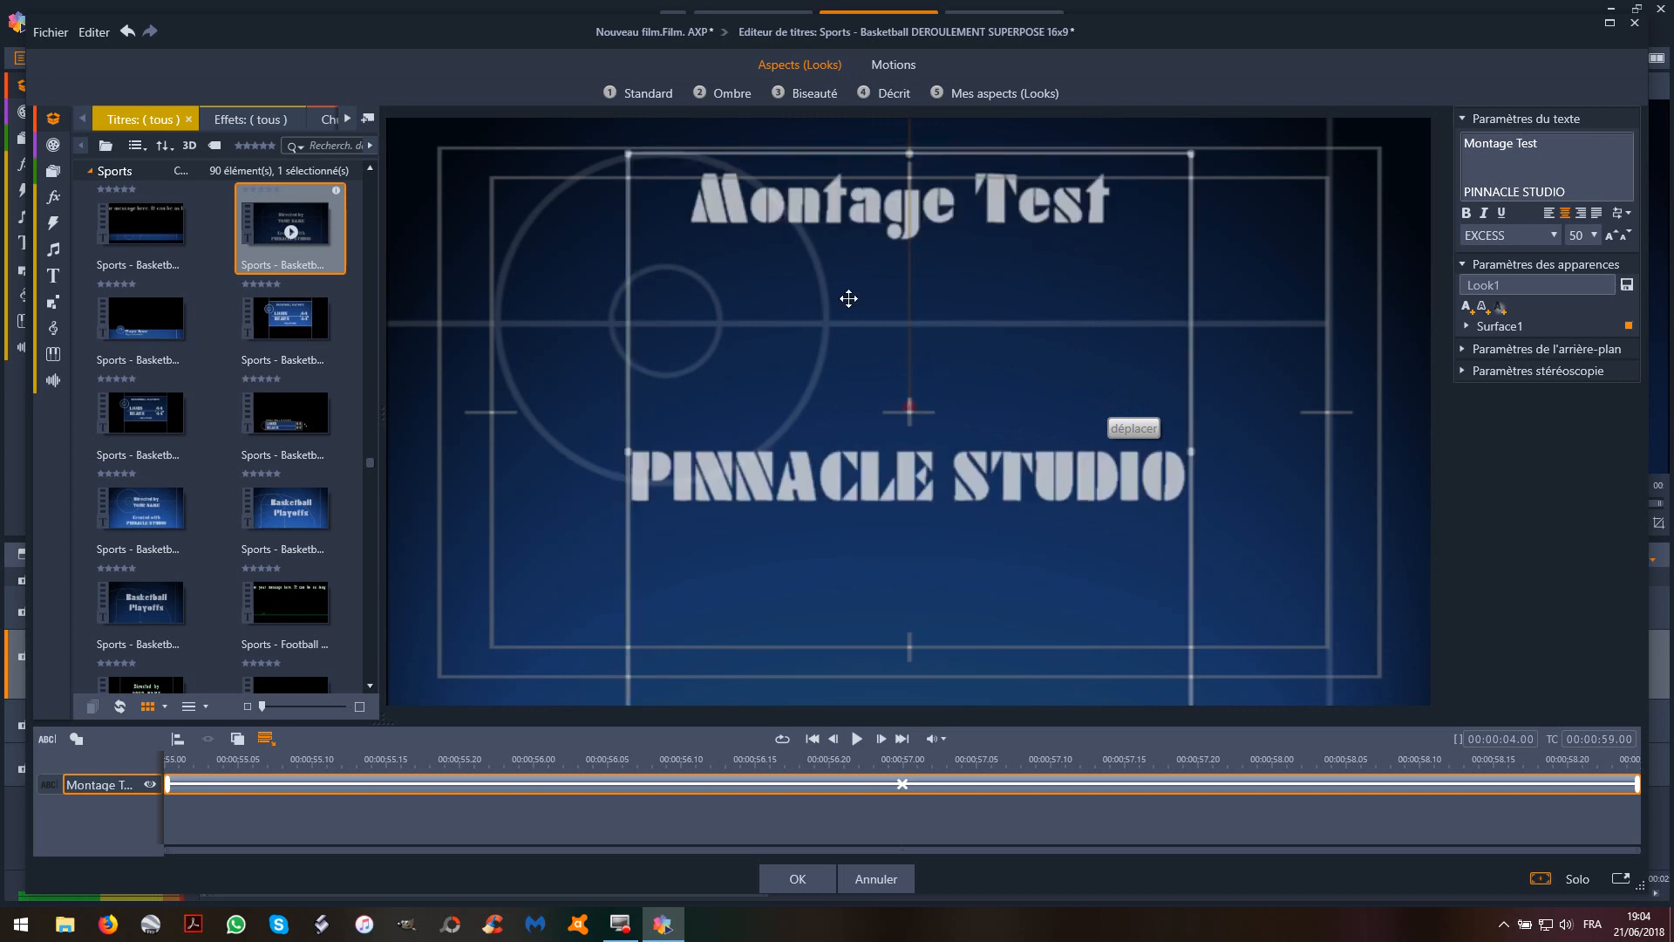
Replace the entire text of the closing title with "Montage Test" followed by an empty line
click(1480, 168)
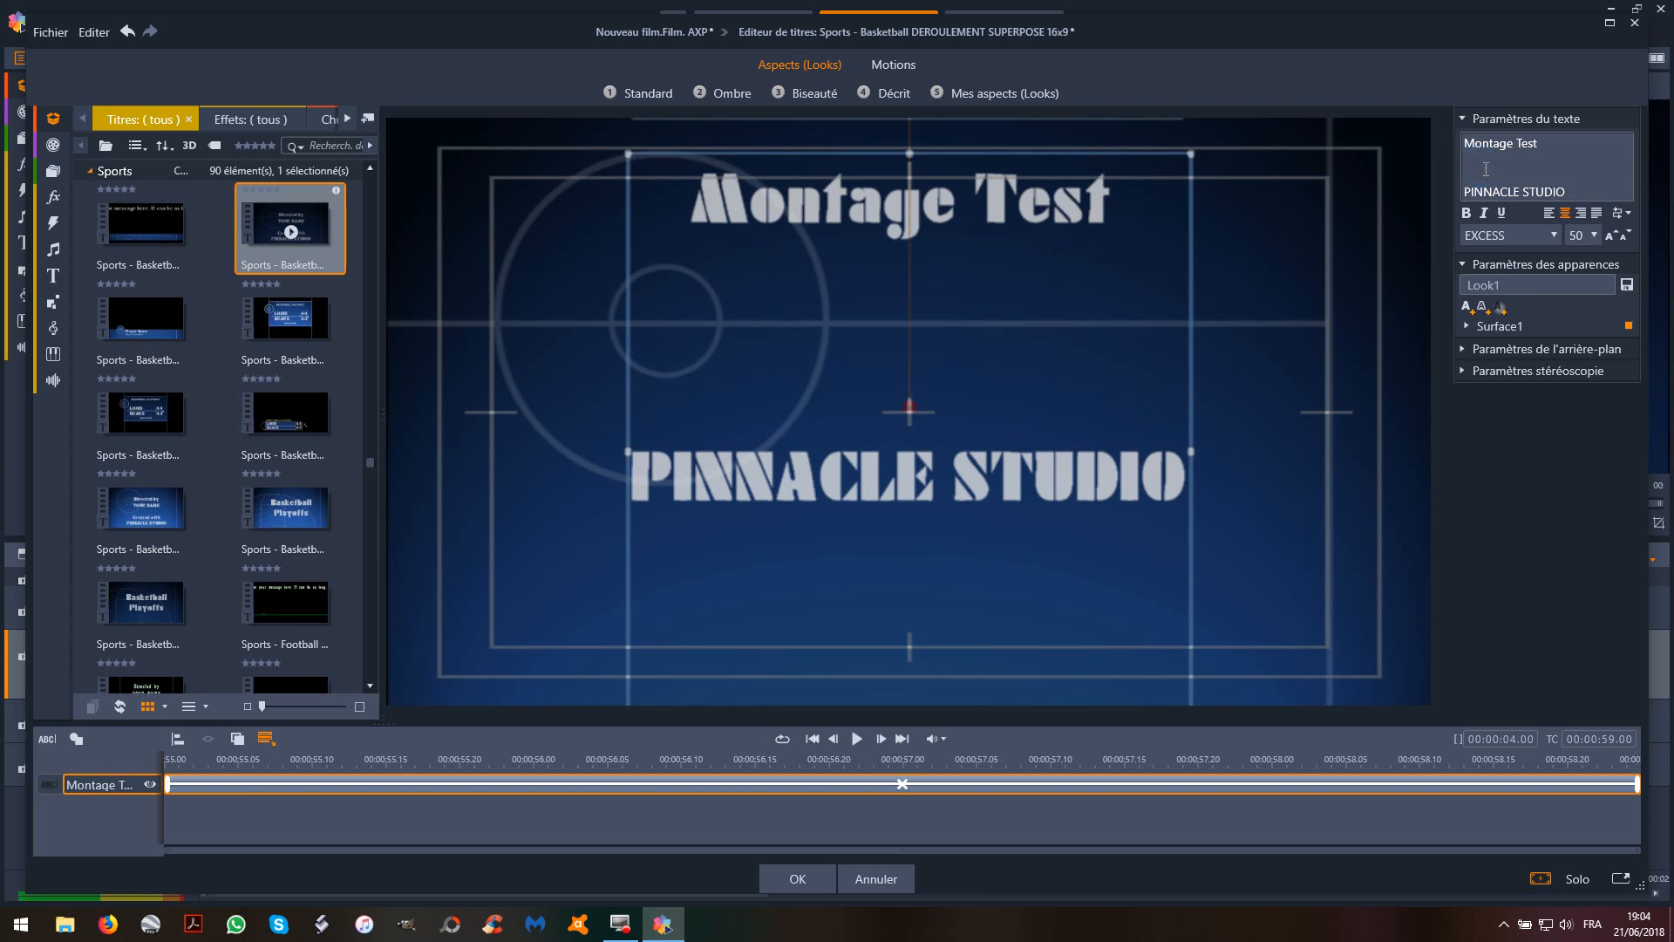
key(ctrl+a)
text(R)
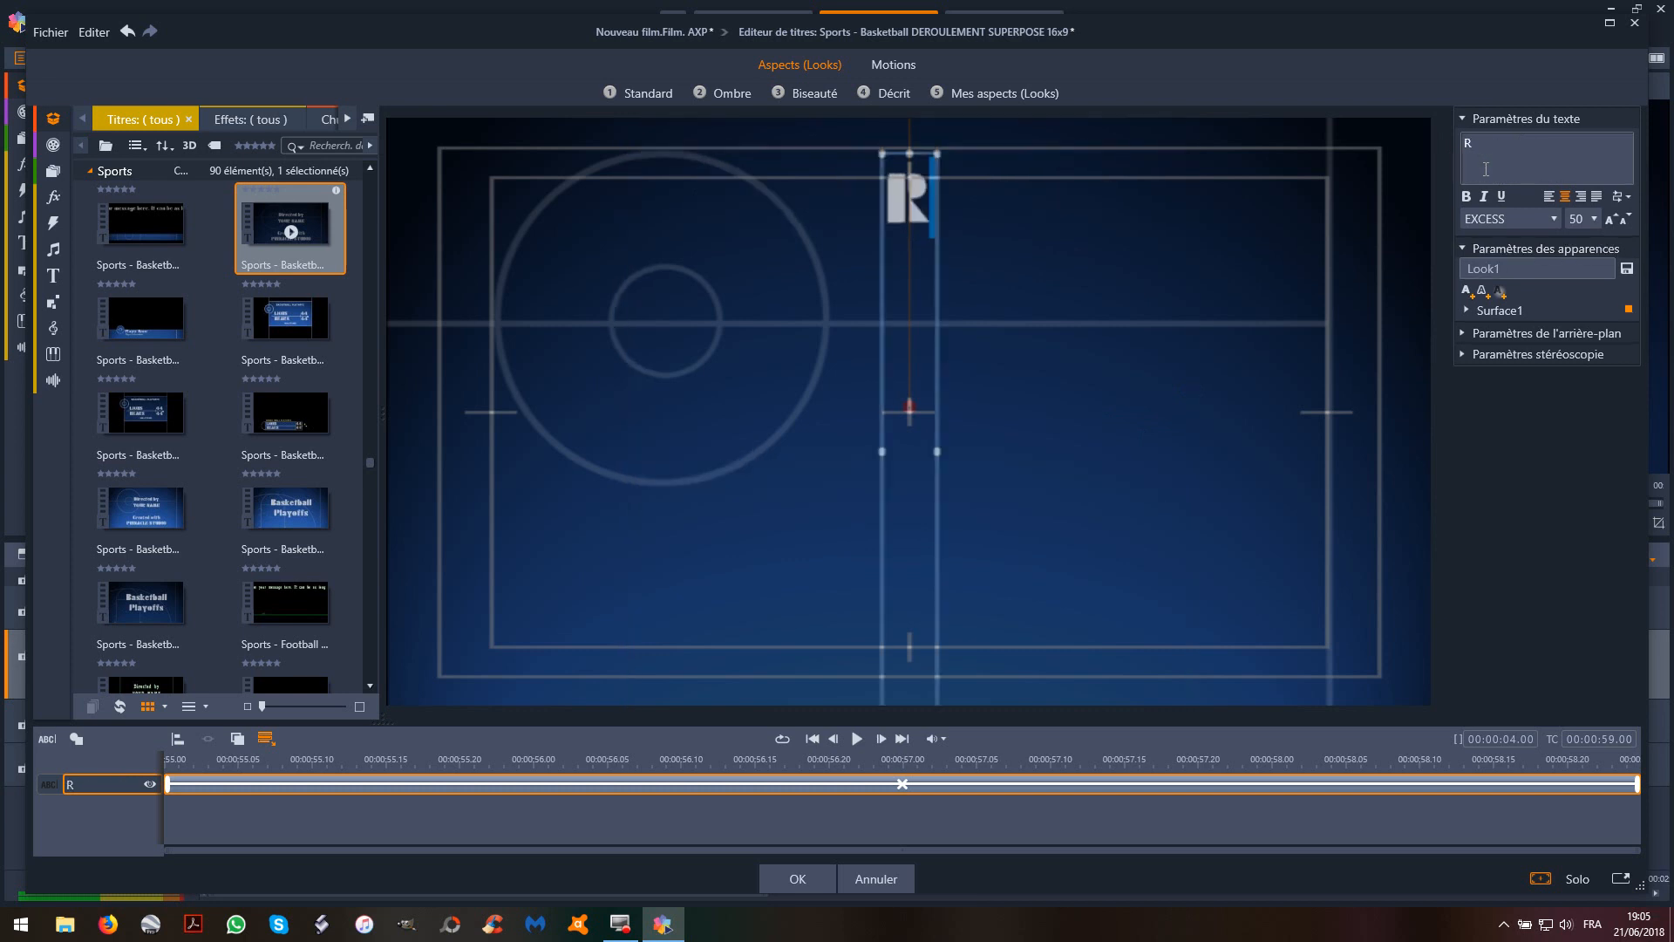
key(BackSpace)
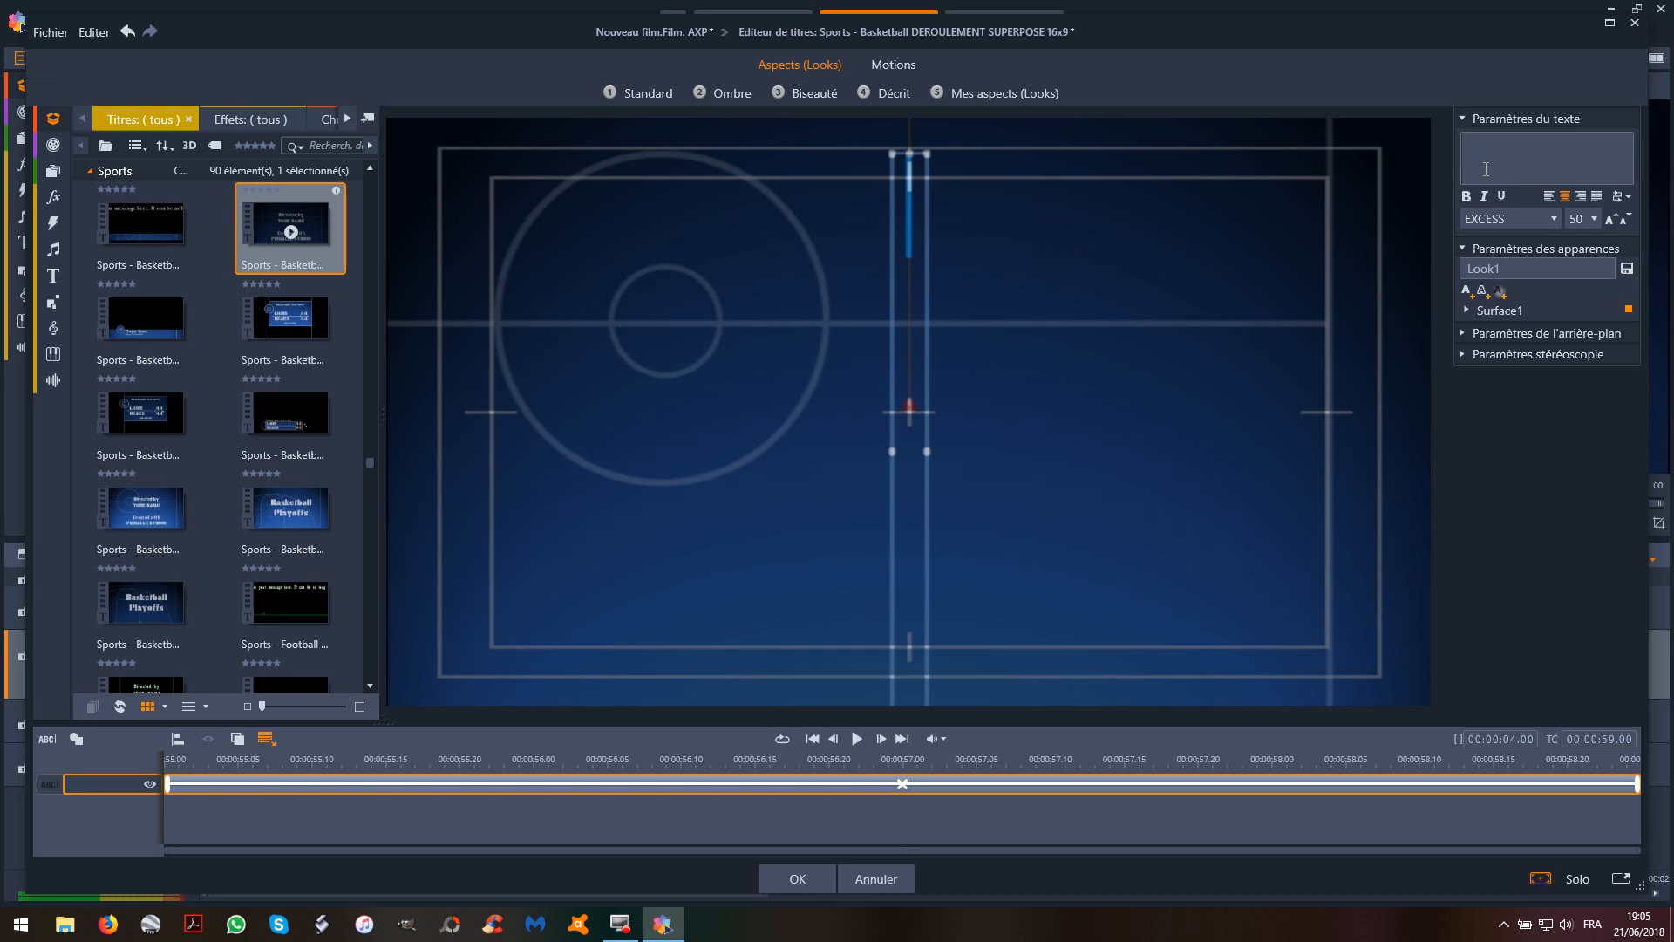
text(m)
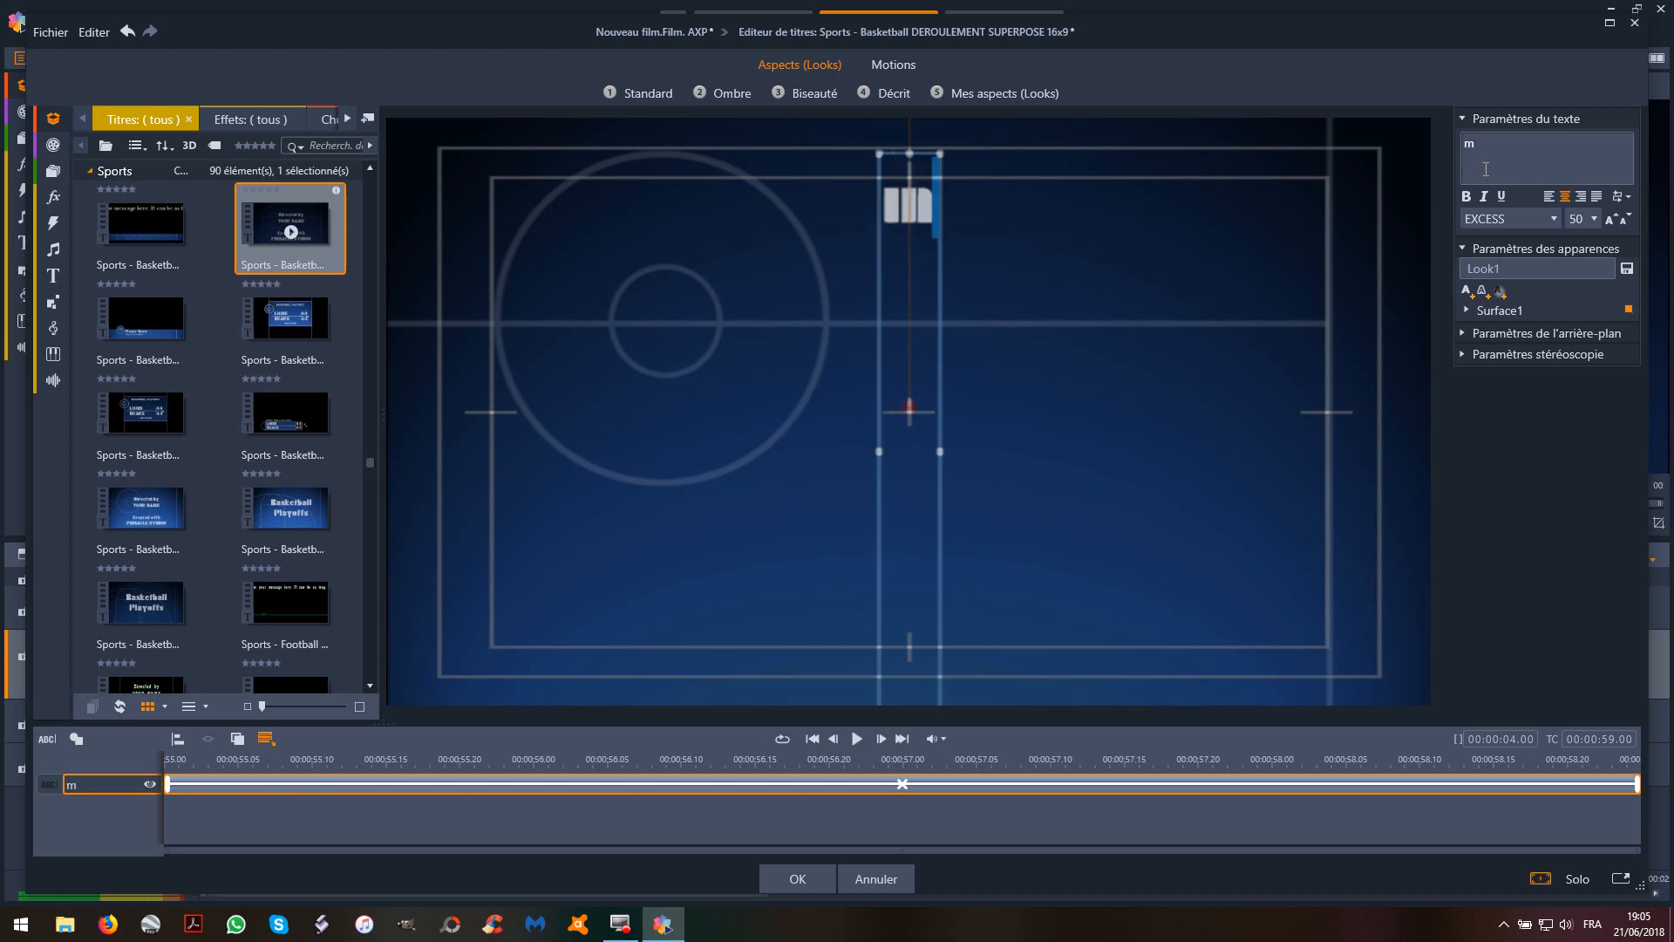
key(BackSpace)
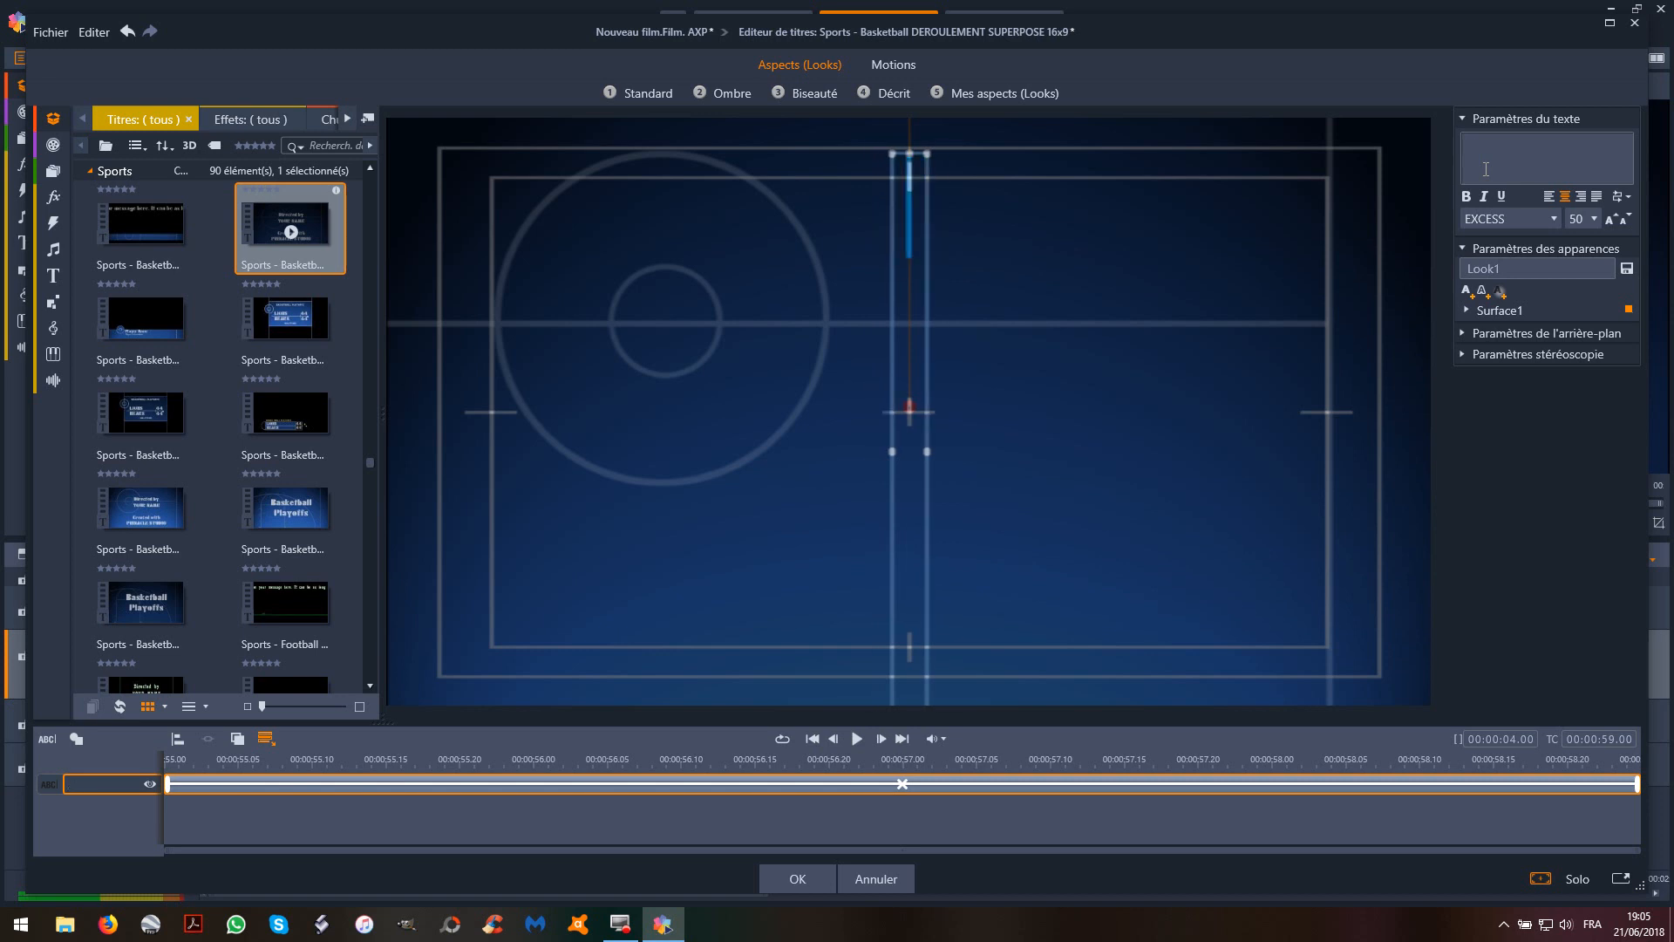
text(Montz)
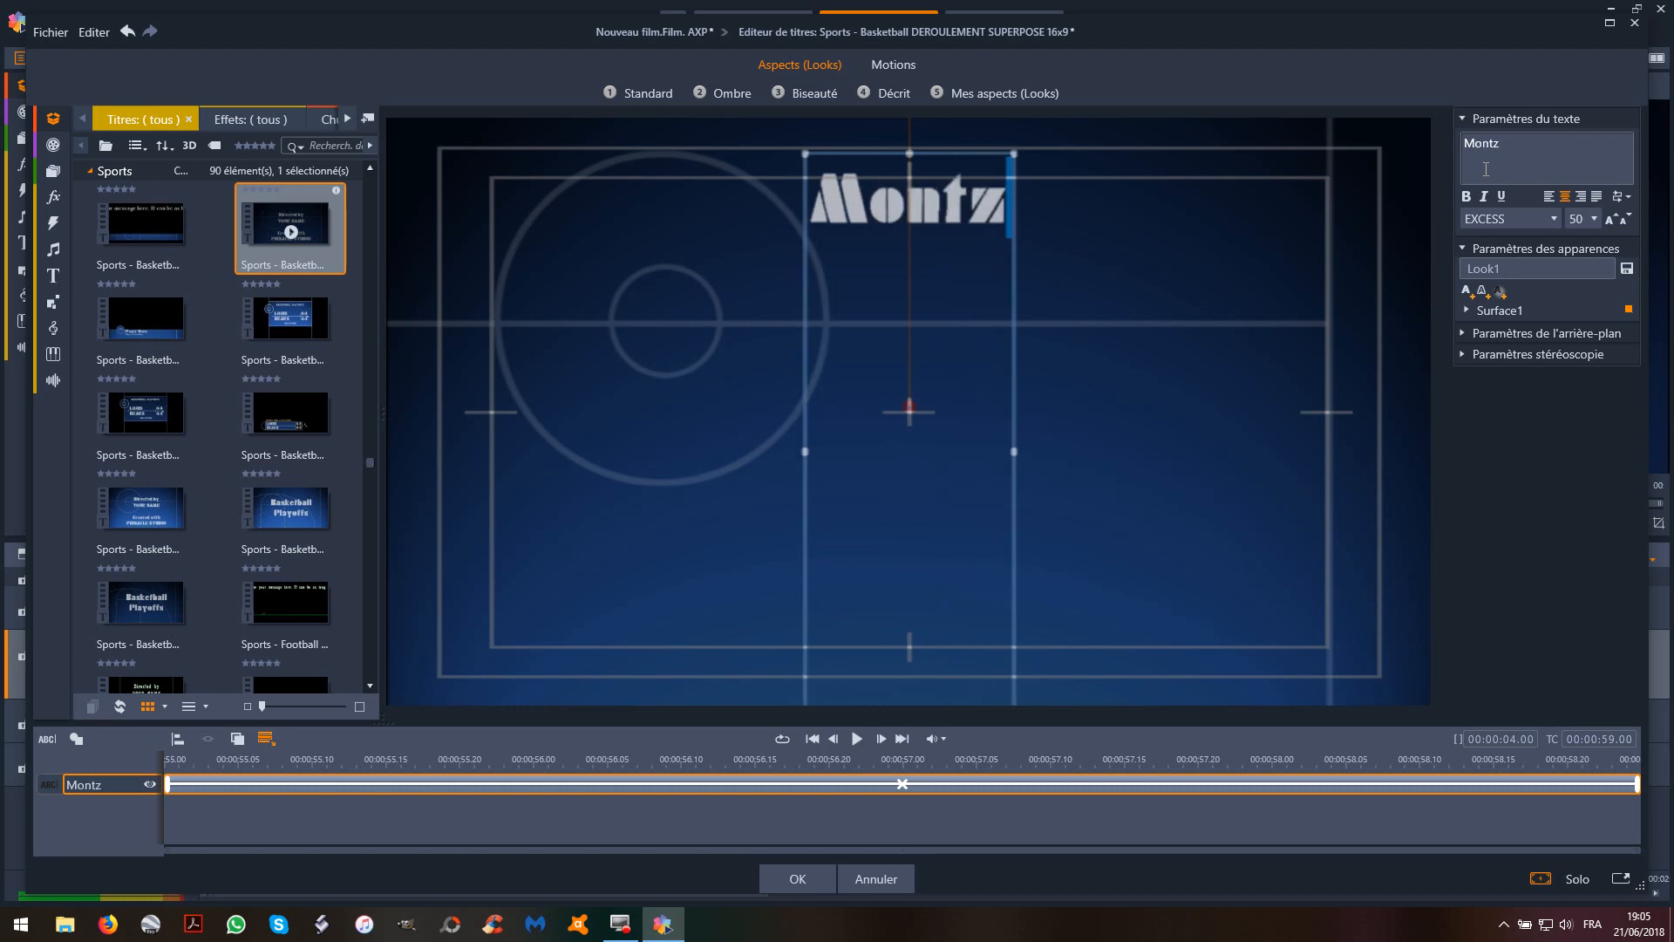
key(BackSpace)
text(ag)
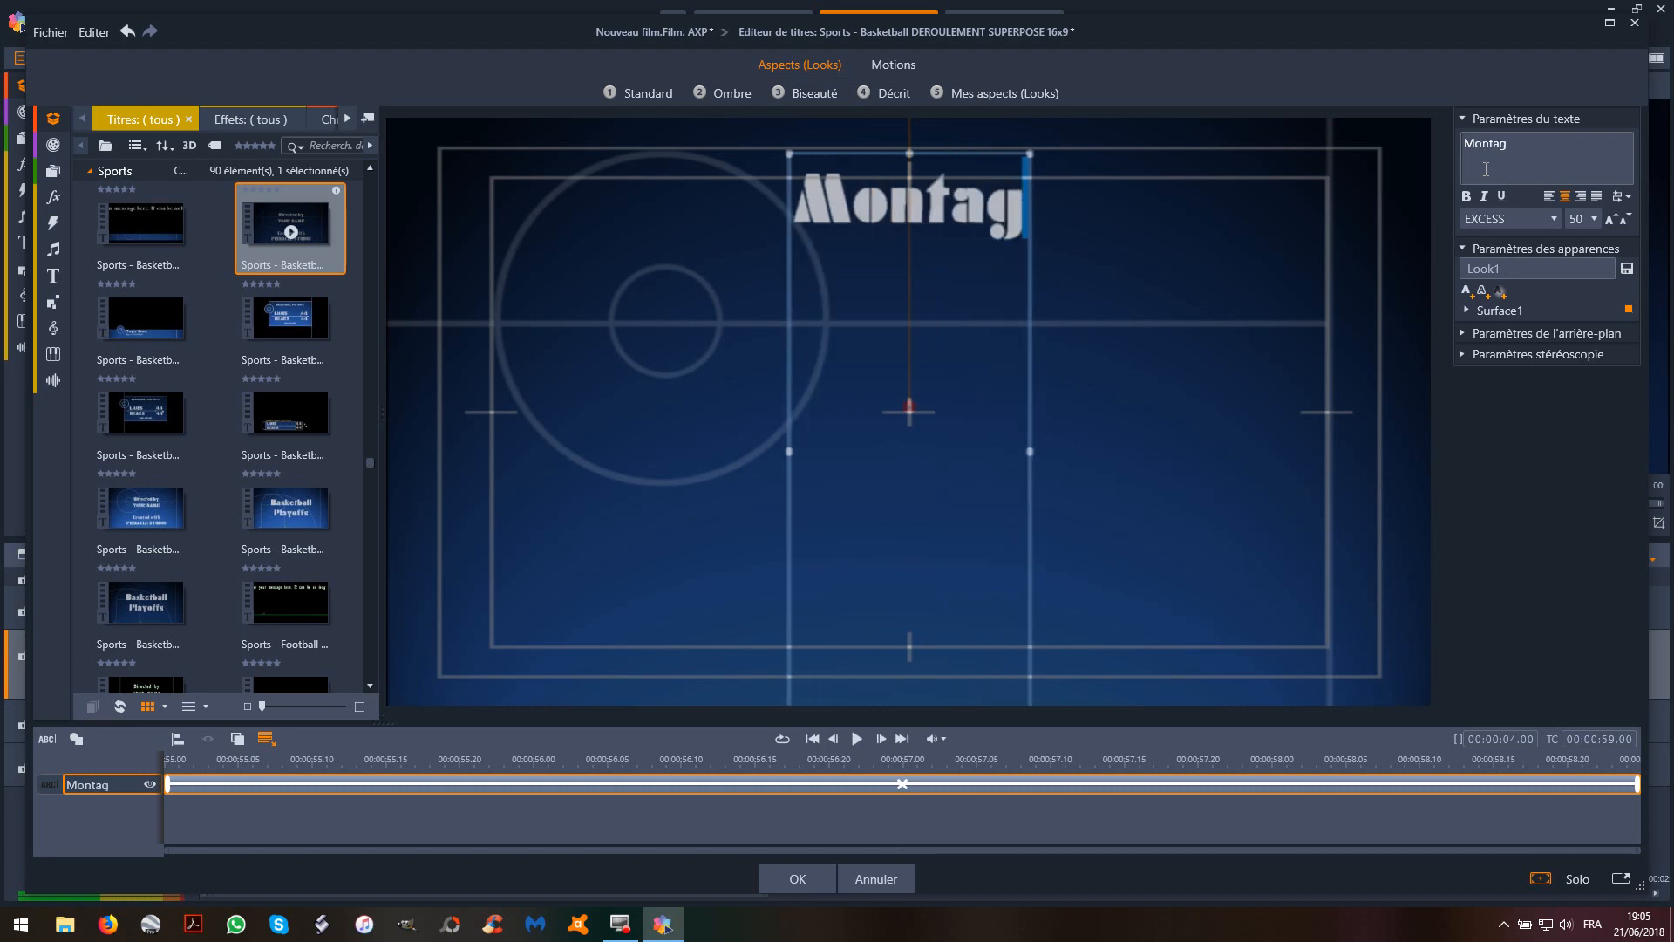
text(e Tesr)
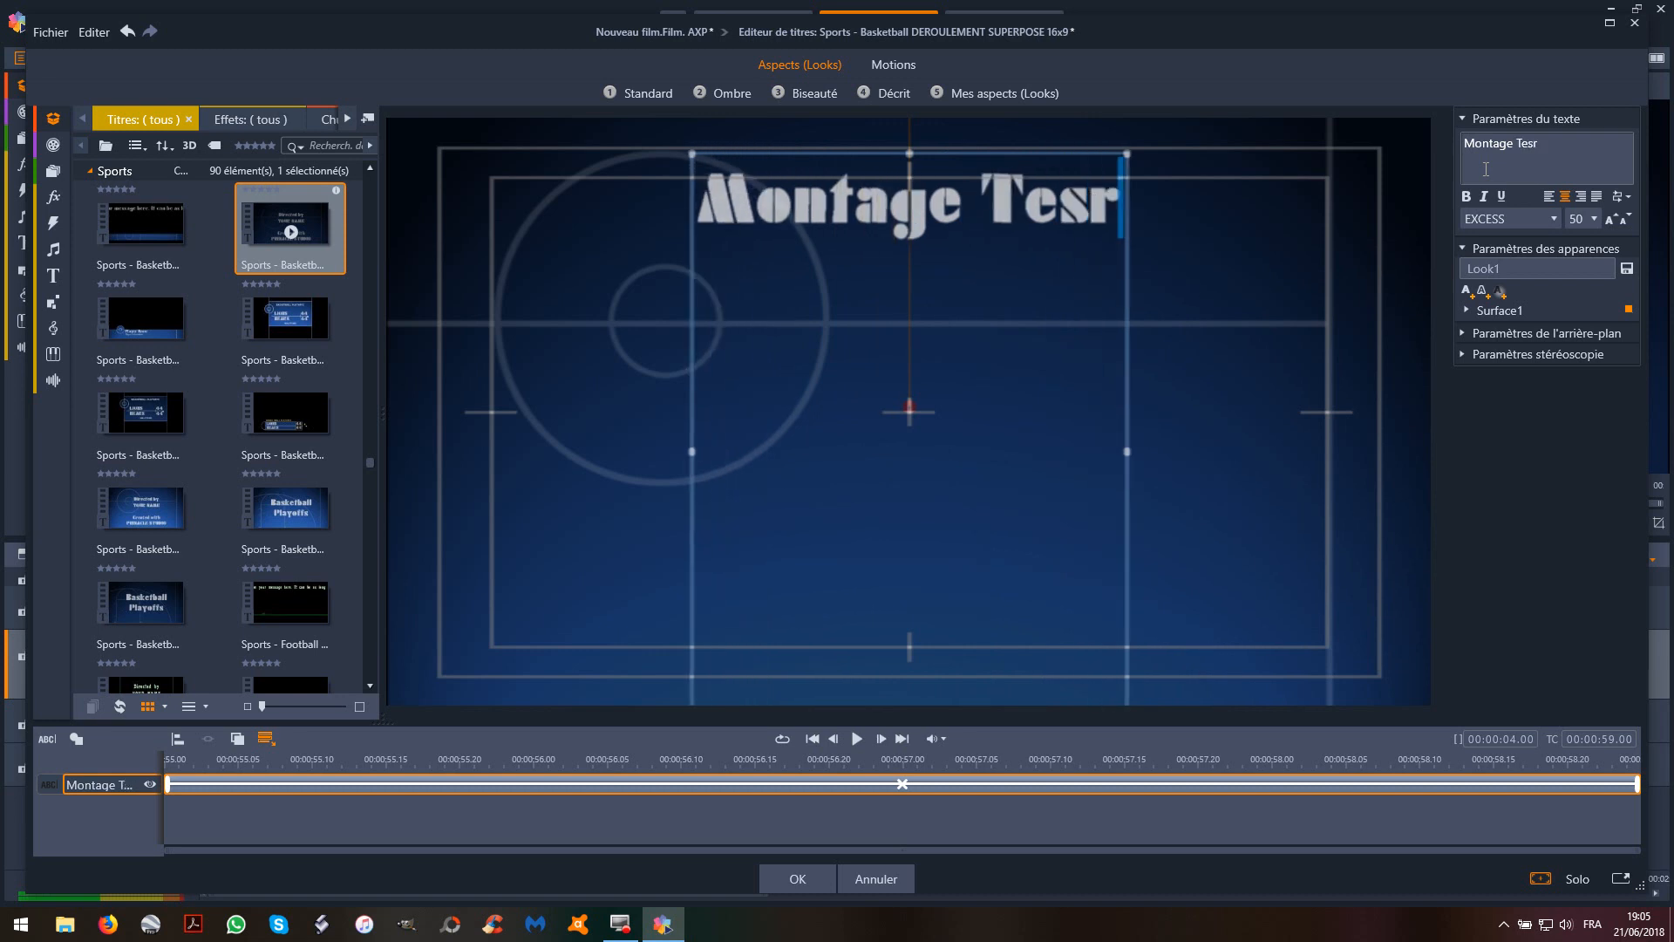
key(BackSpace)
text(t  )
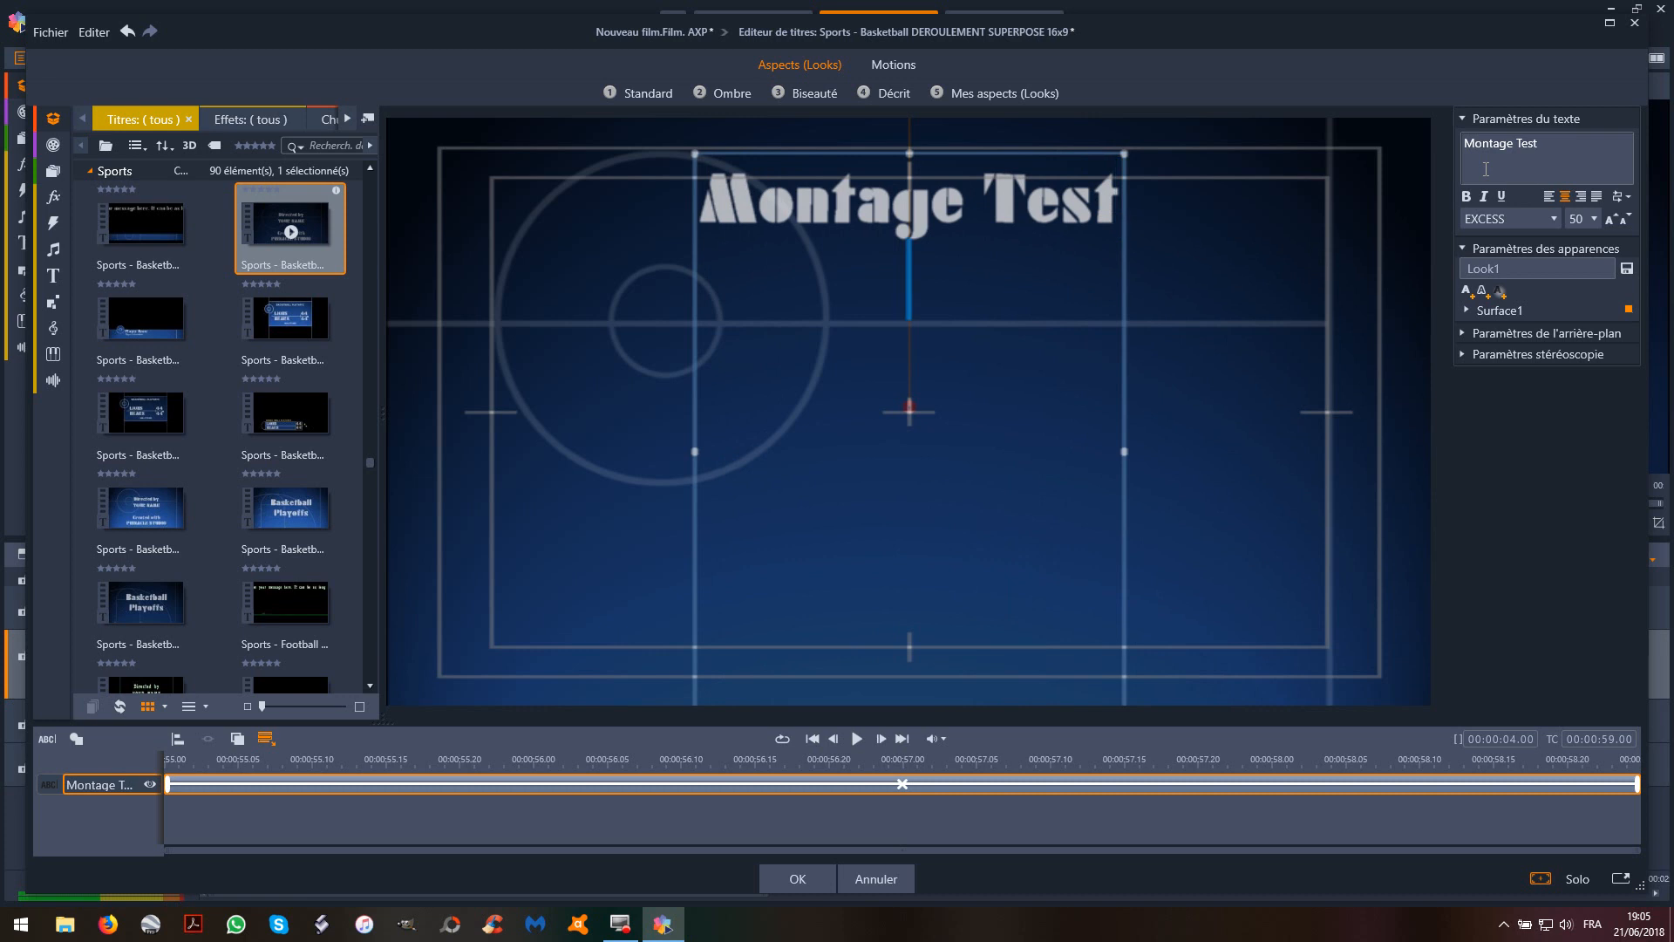
Add the line "Réalisé par" and the creator's full name below "Montage Test" in the closing title, separated by an empty line
text(R)
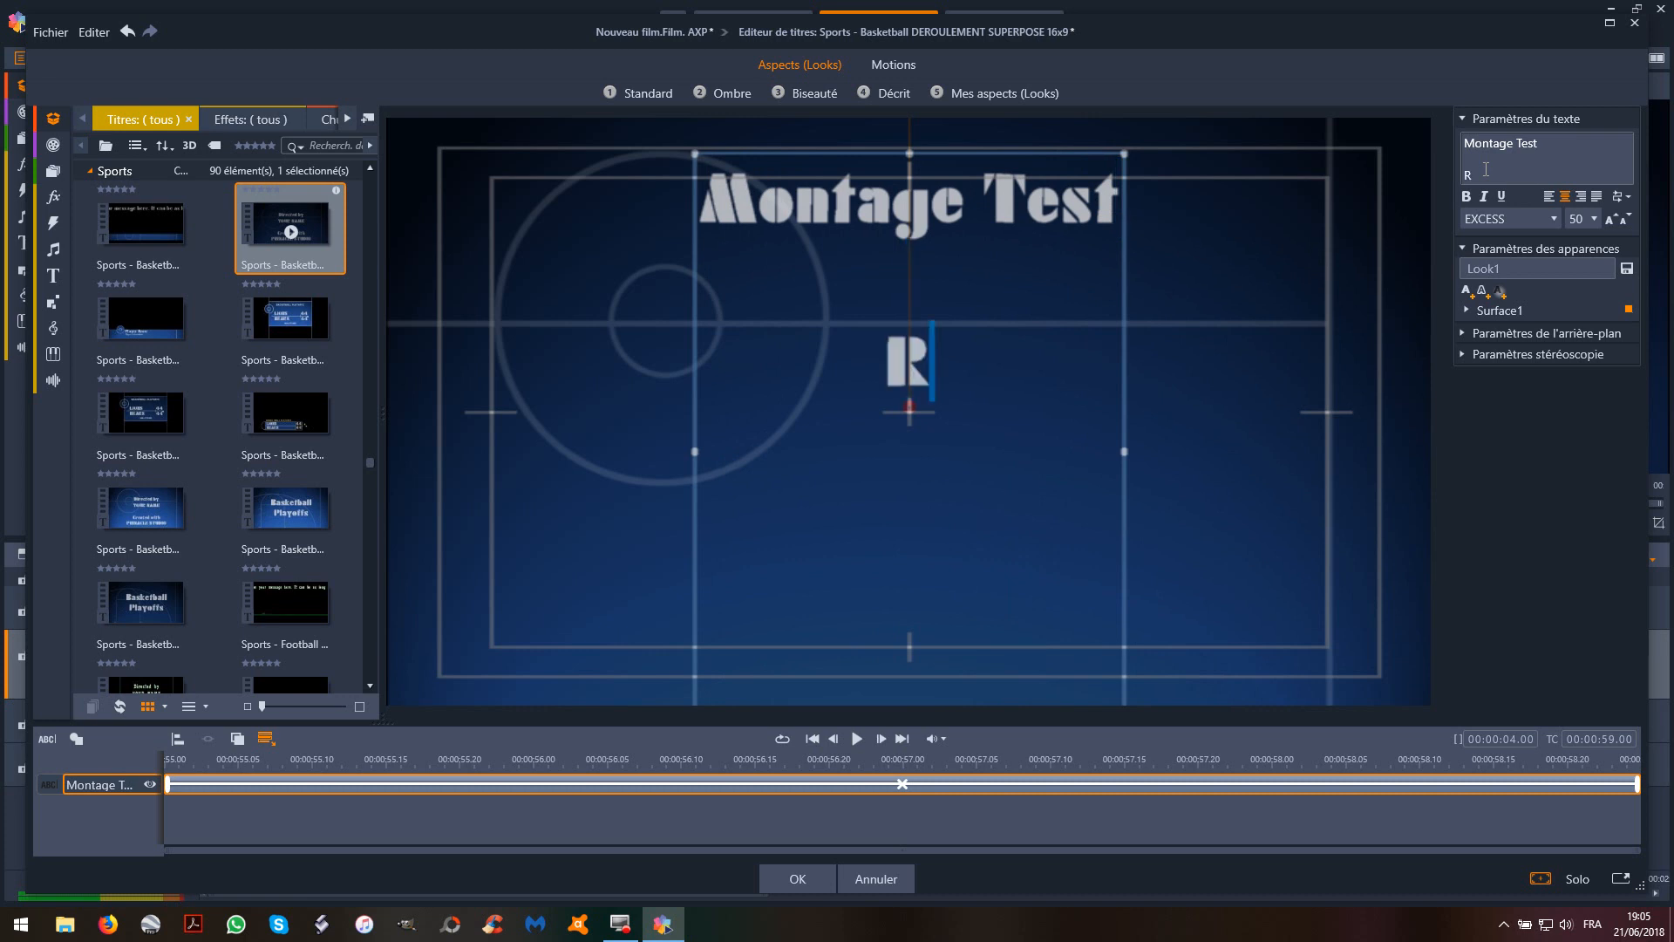
text(éalisé par)
key(Return)
text(N)
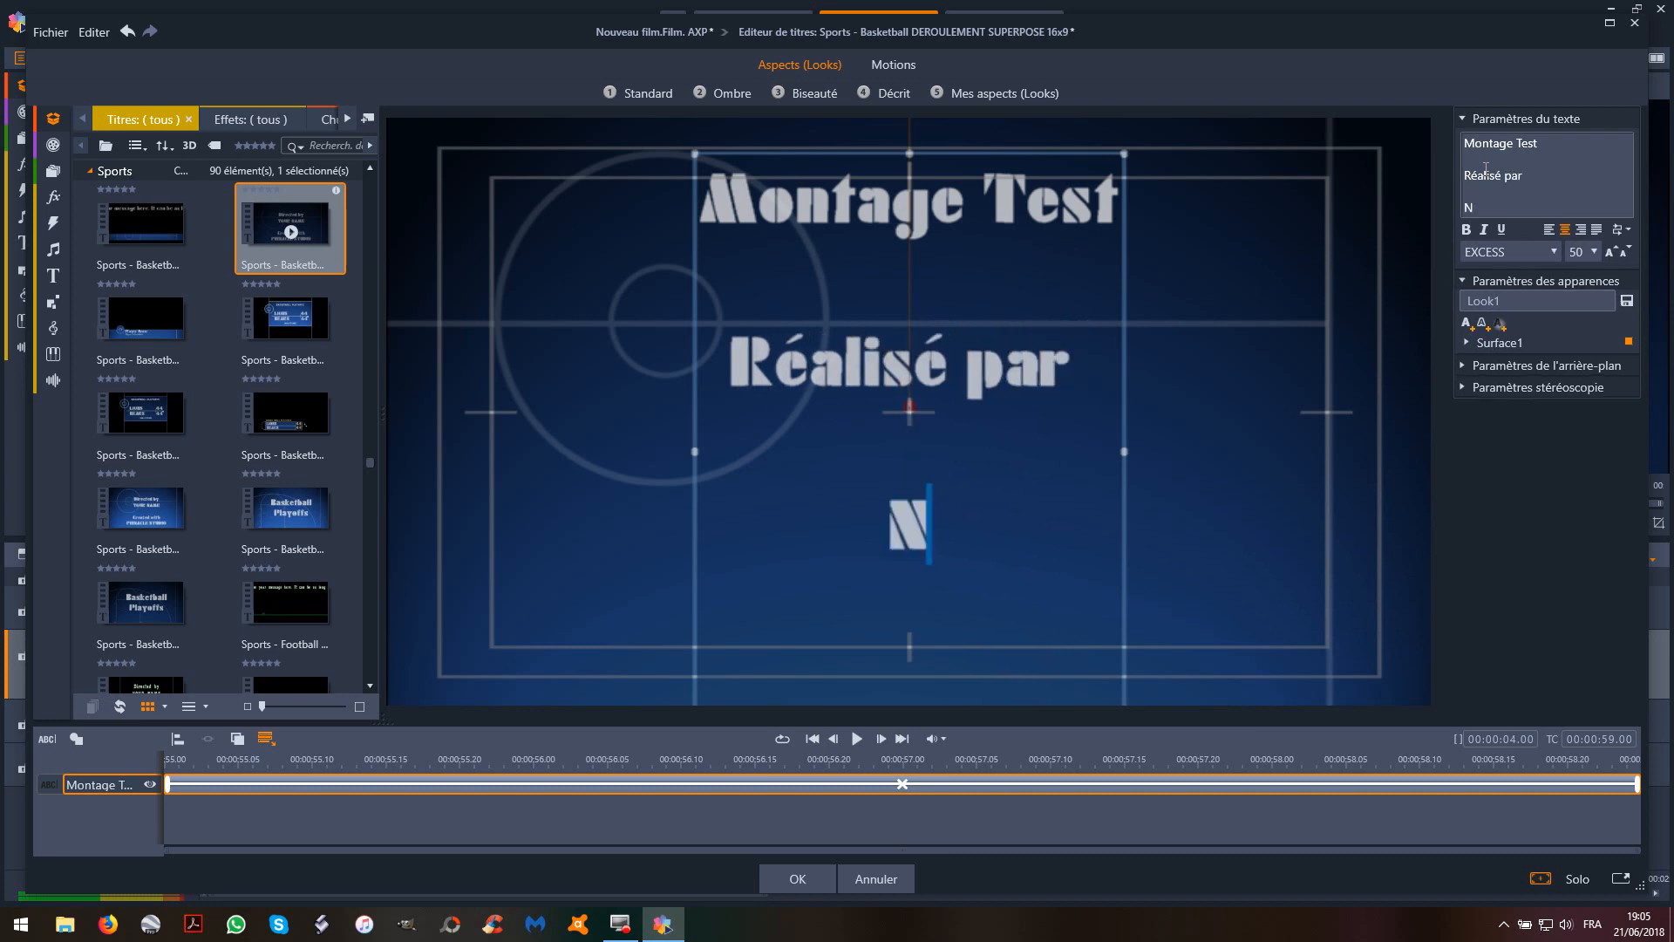
text(icol)
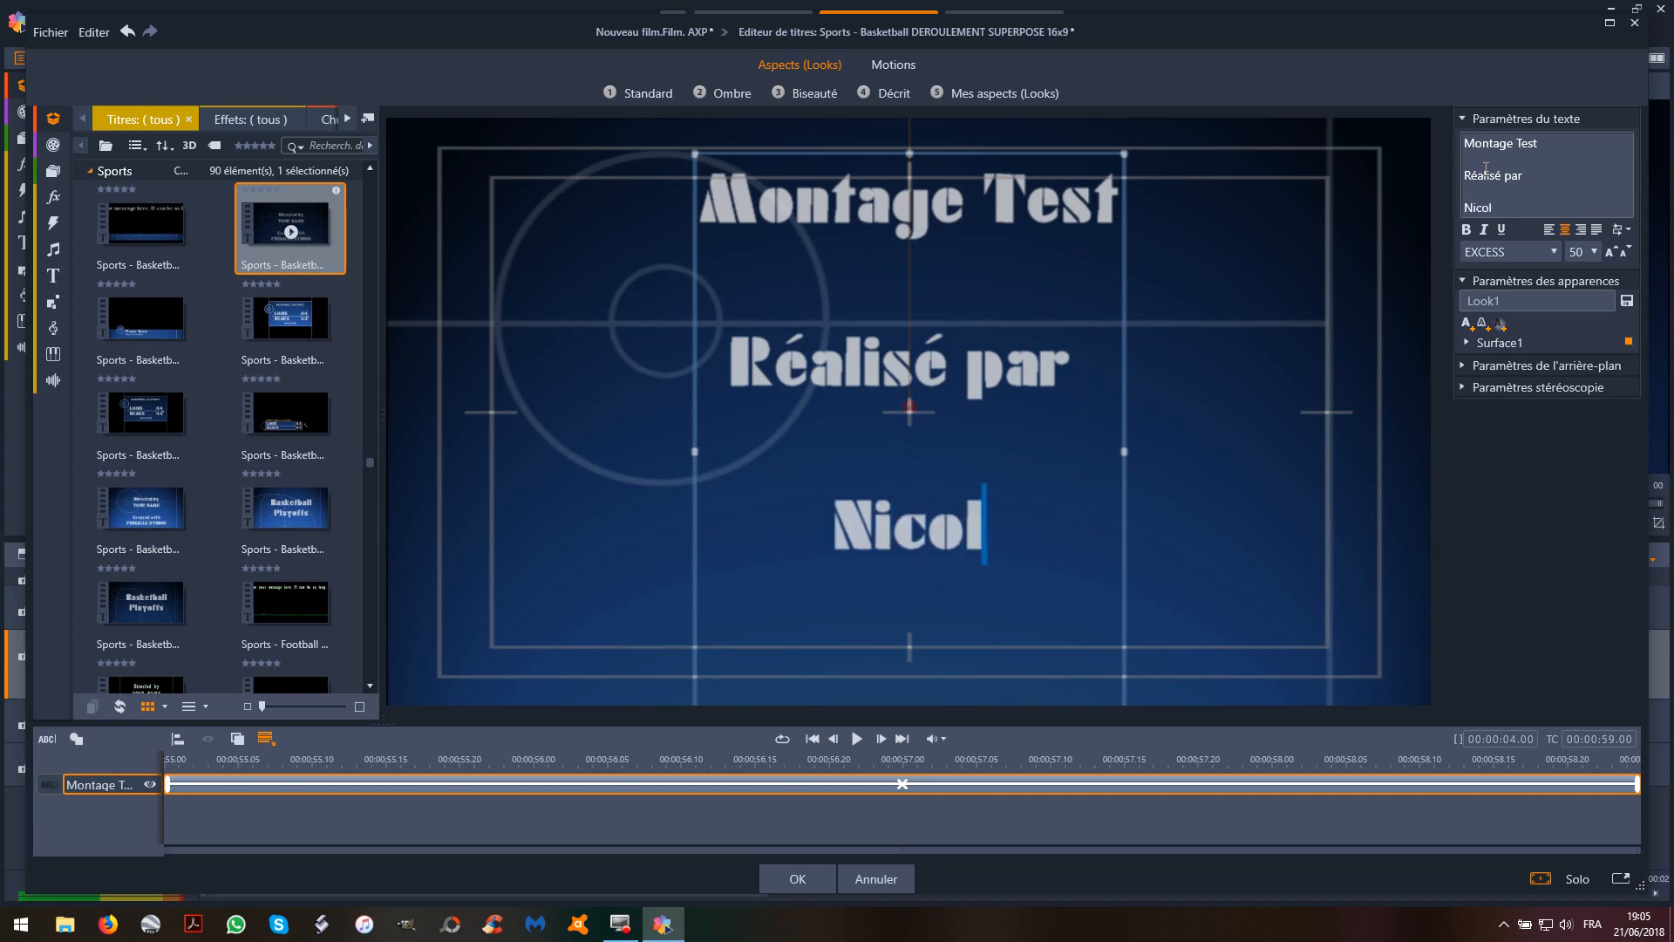
text(as Z)
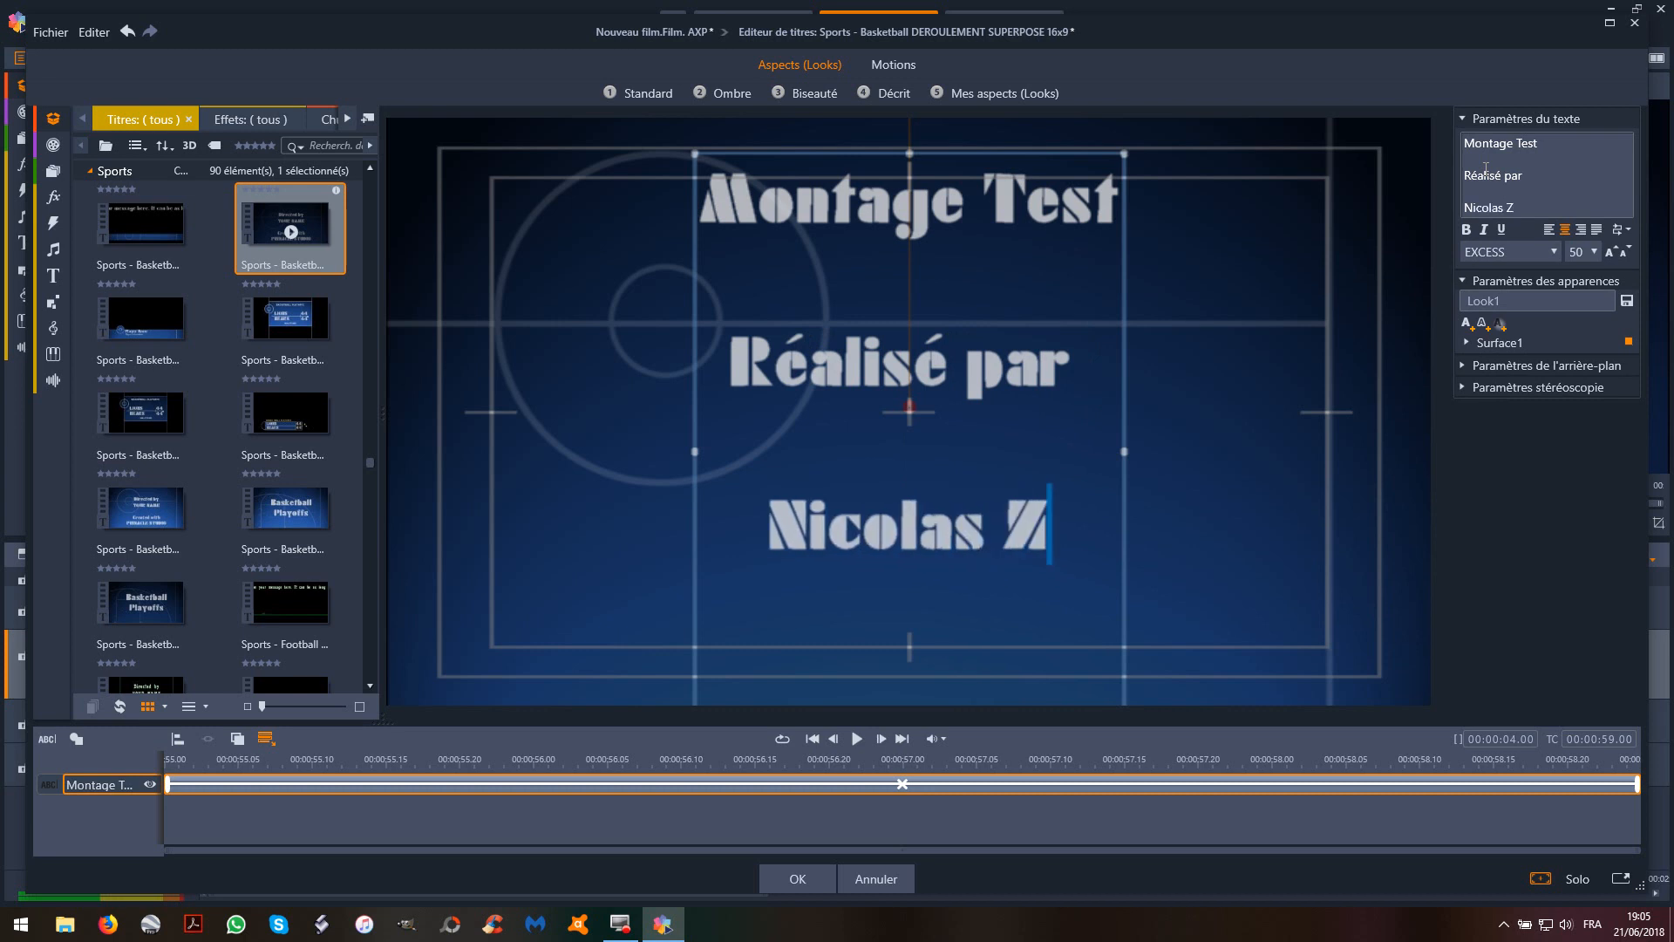
text(iegler)
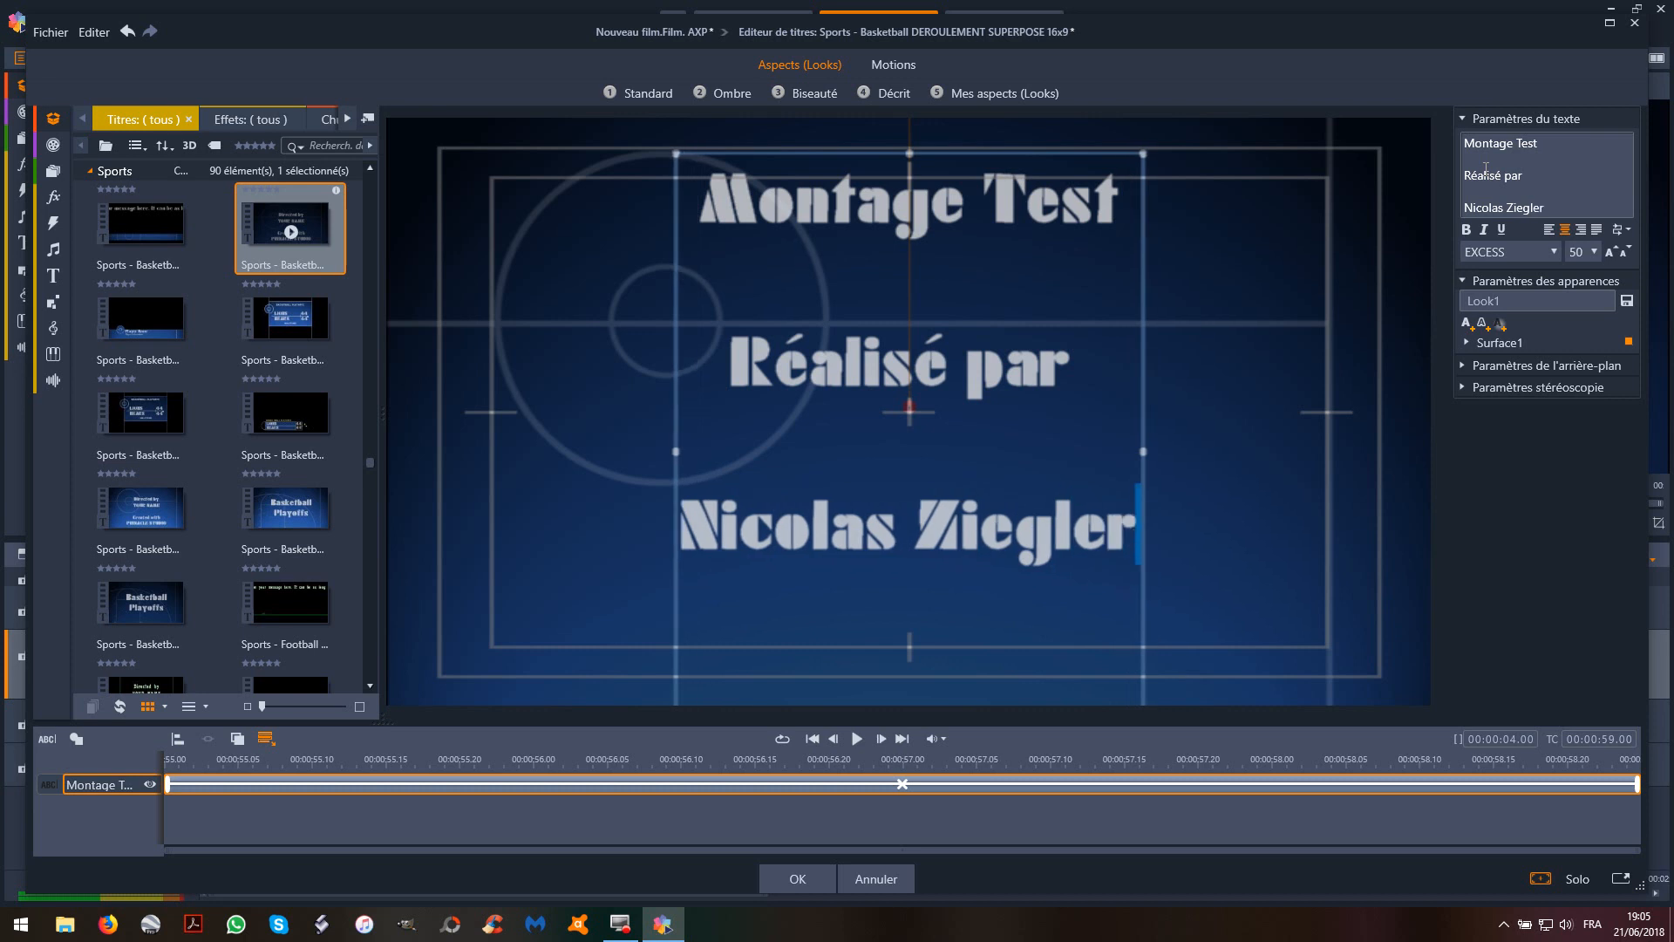
key(Return)
text(pou)
key(BackSpace)
key(BackSpace)
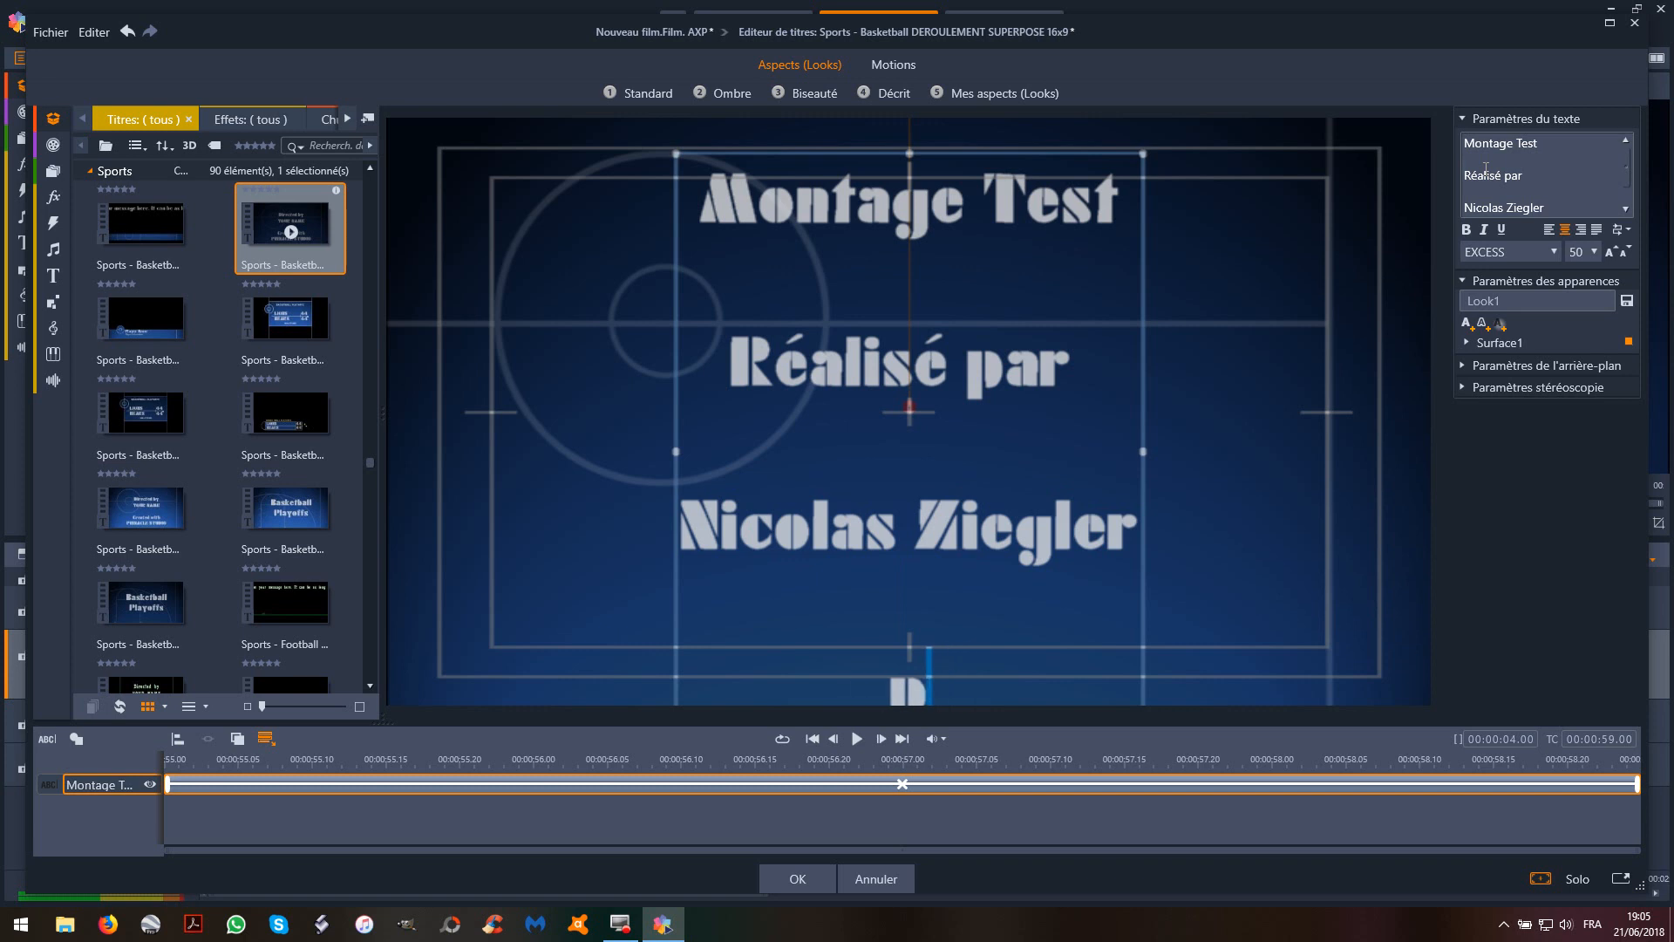
Retype the start of the credit line so it reads "Rélisé par", remove the stray letter below the name and accept the title
click(1485, 168)
key(BackSpace)
key(BackSpace)
key(BackSpace)
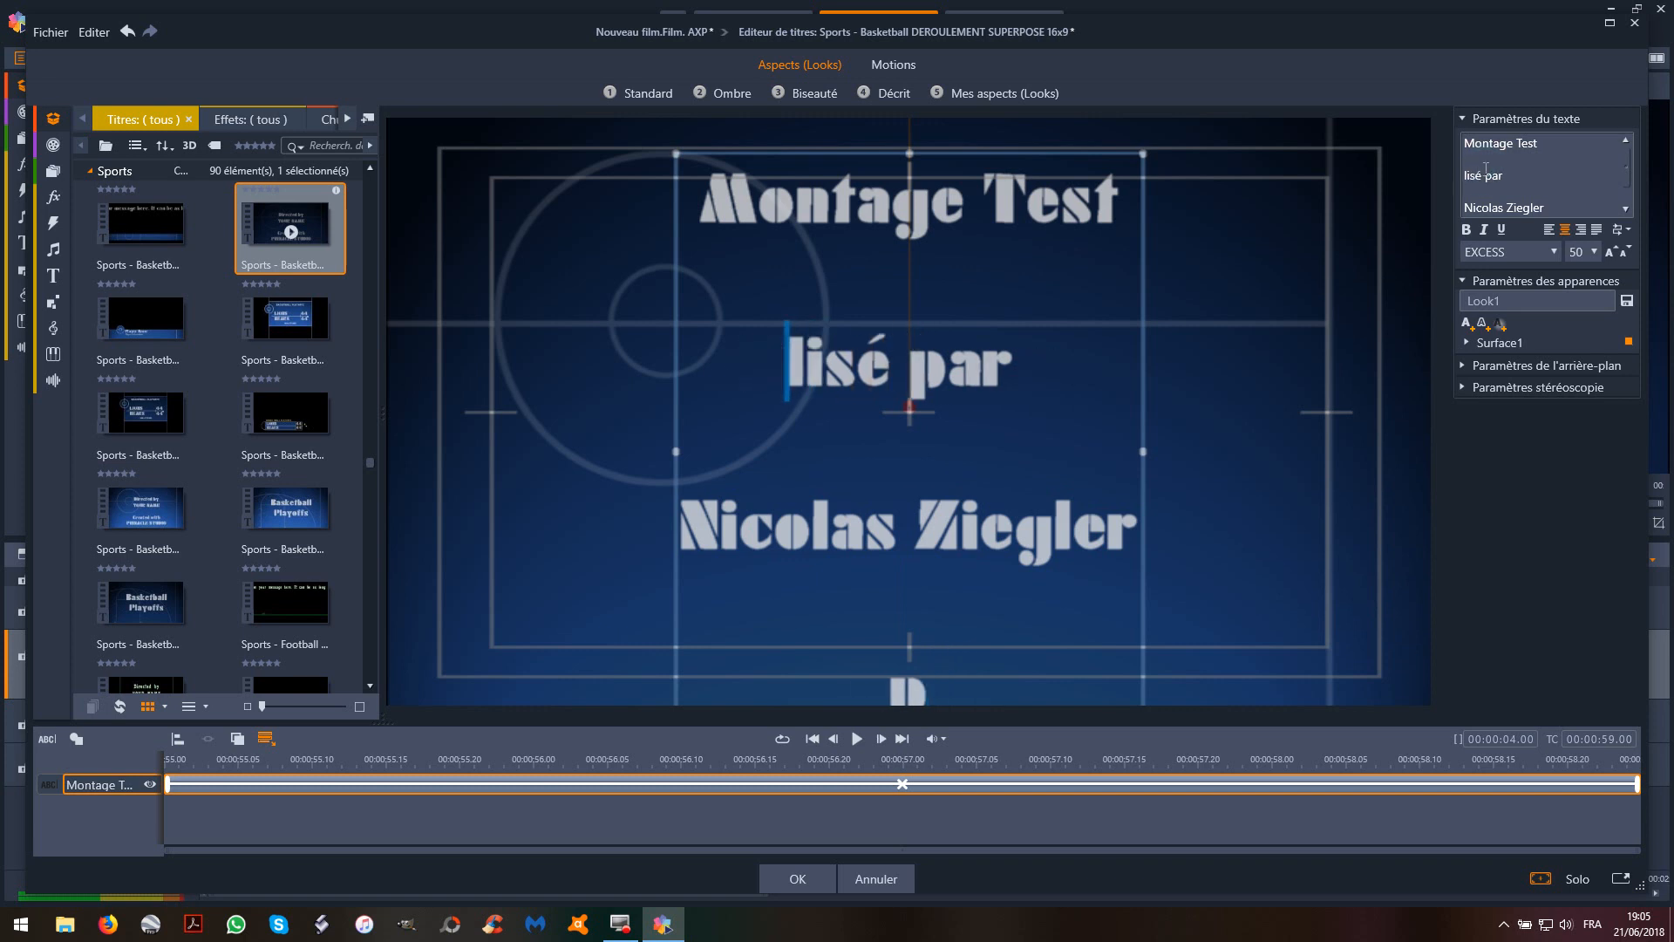
text(r)
key(BackSpace)
text(Ré)
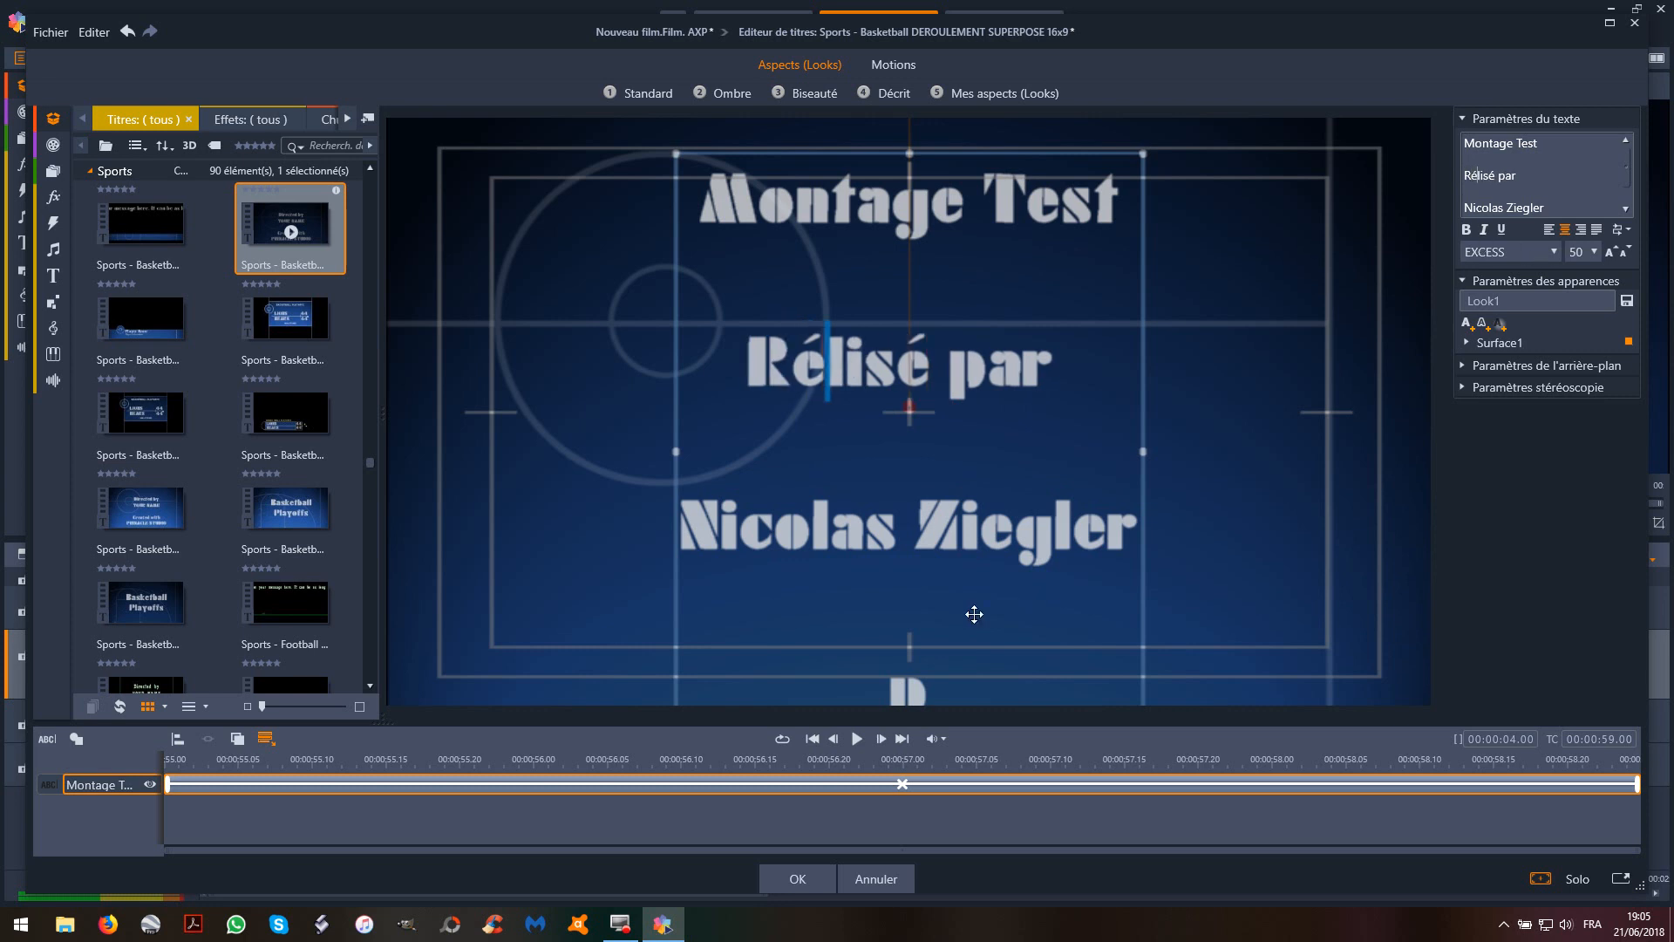
click(923, 686)
key(BackSpace)
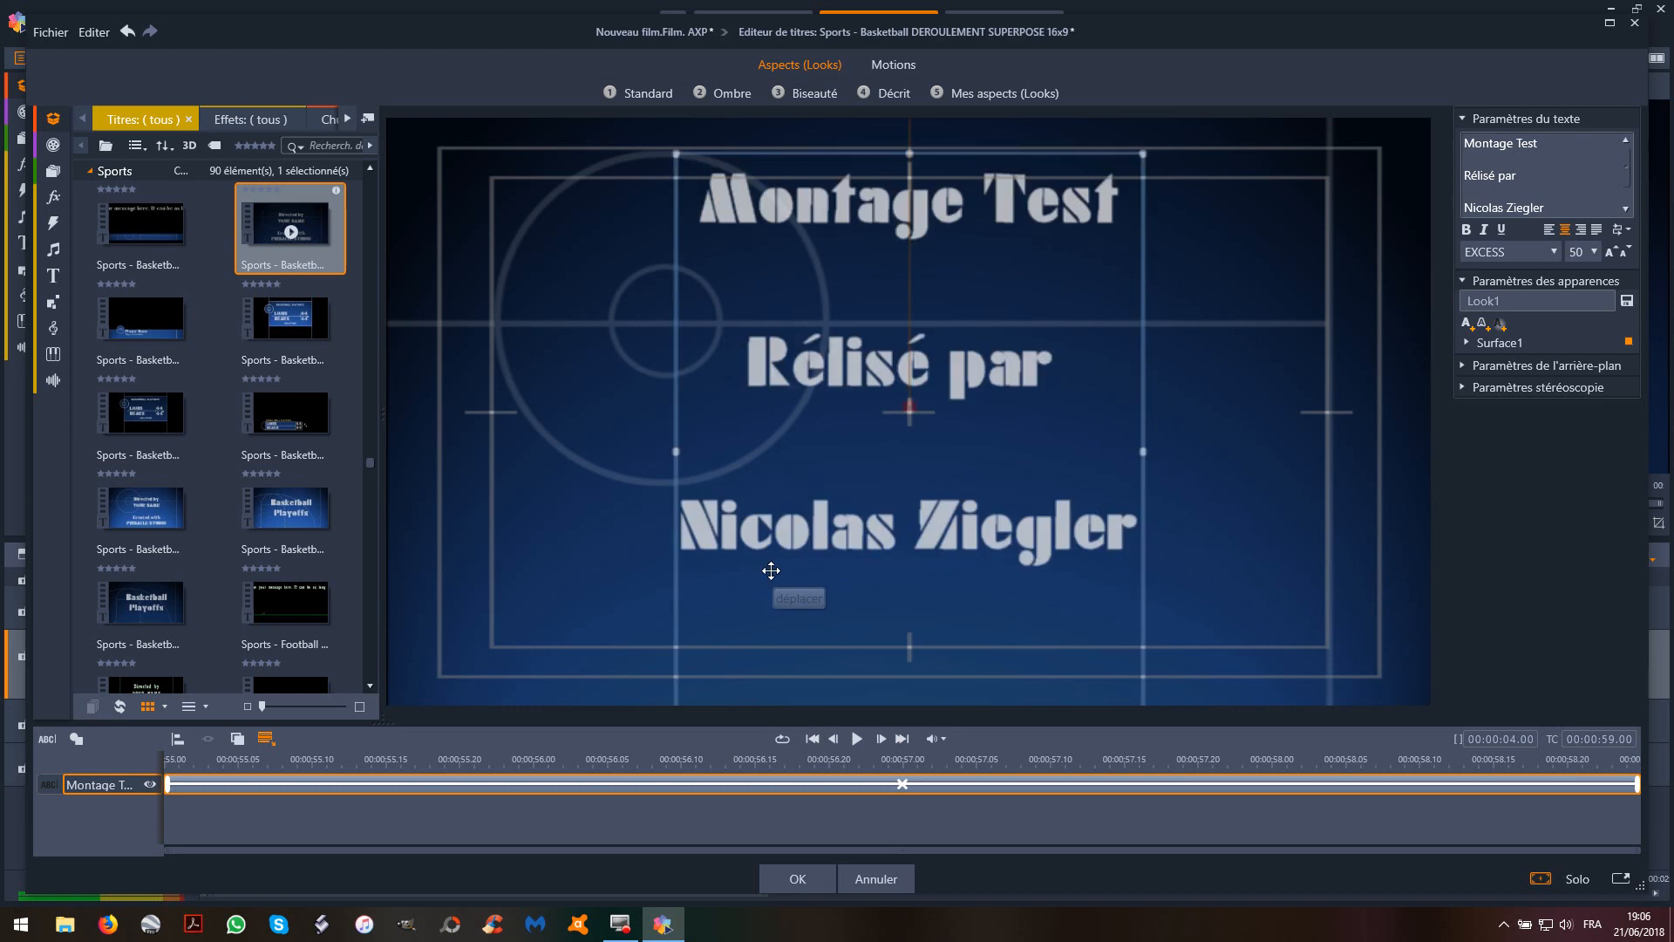
click(785, 887)
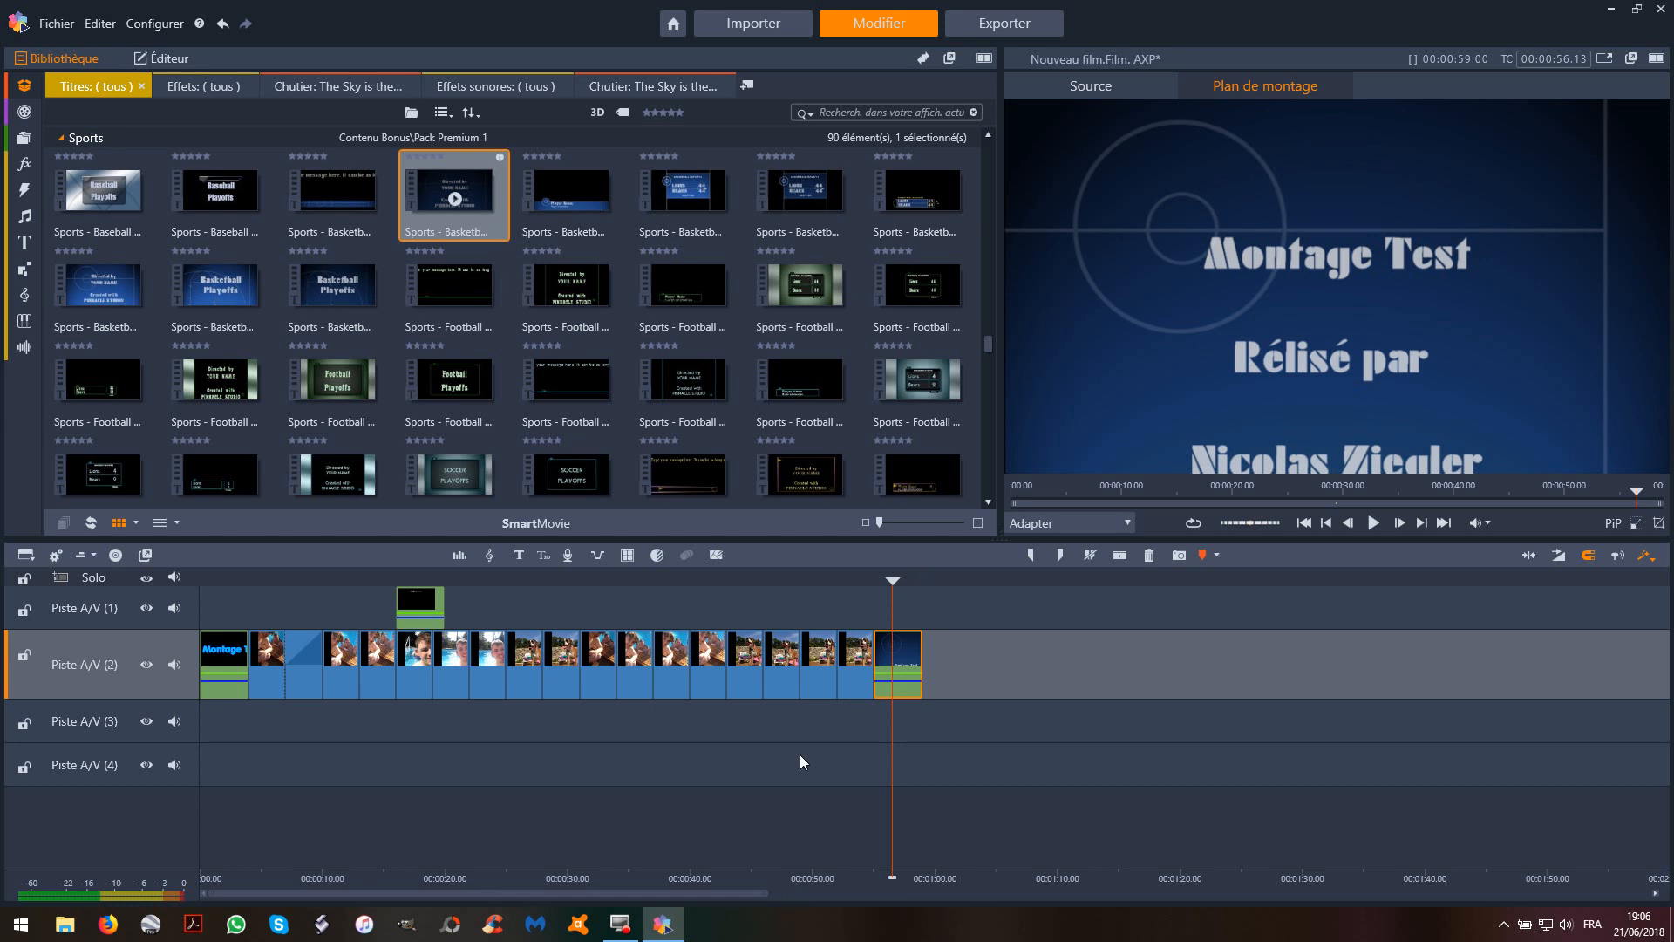
Lengthen the closing Basketball title on track Piste A/V (2) to about 28 seconds and play the montage from the last photo
click(924, 668)
drag(931, 671, 1225, 659)
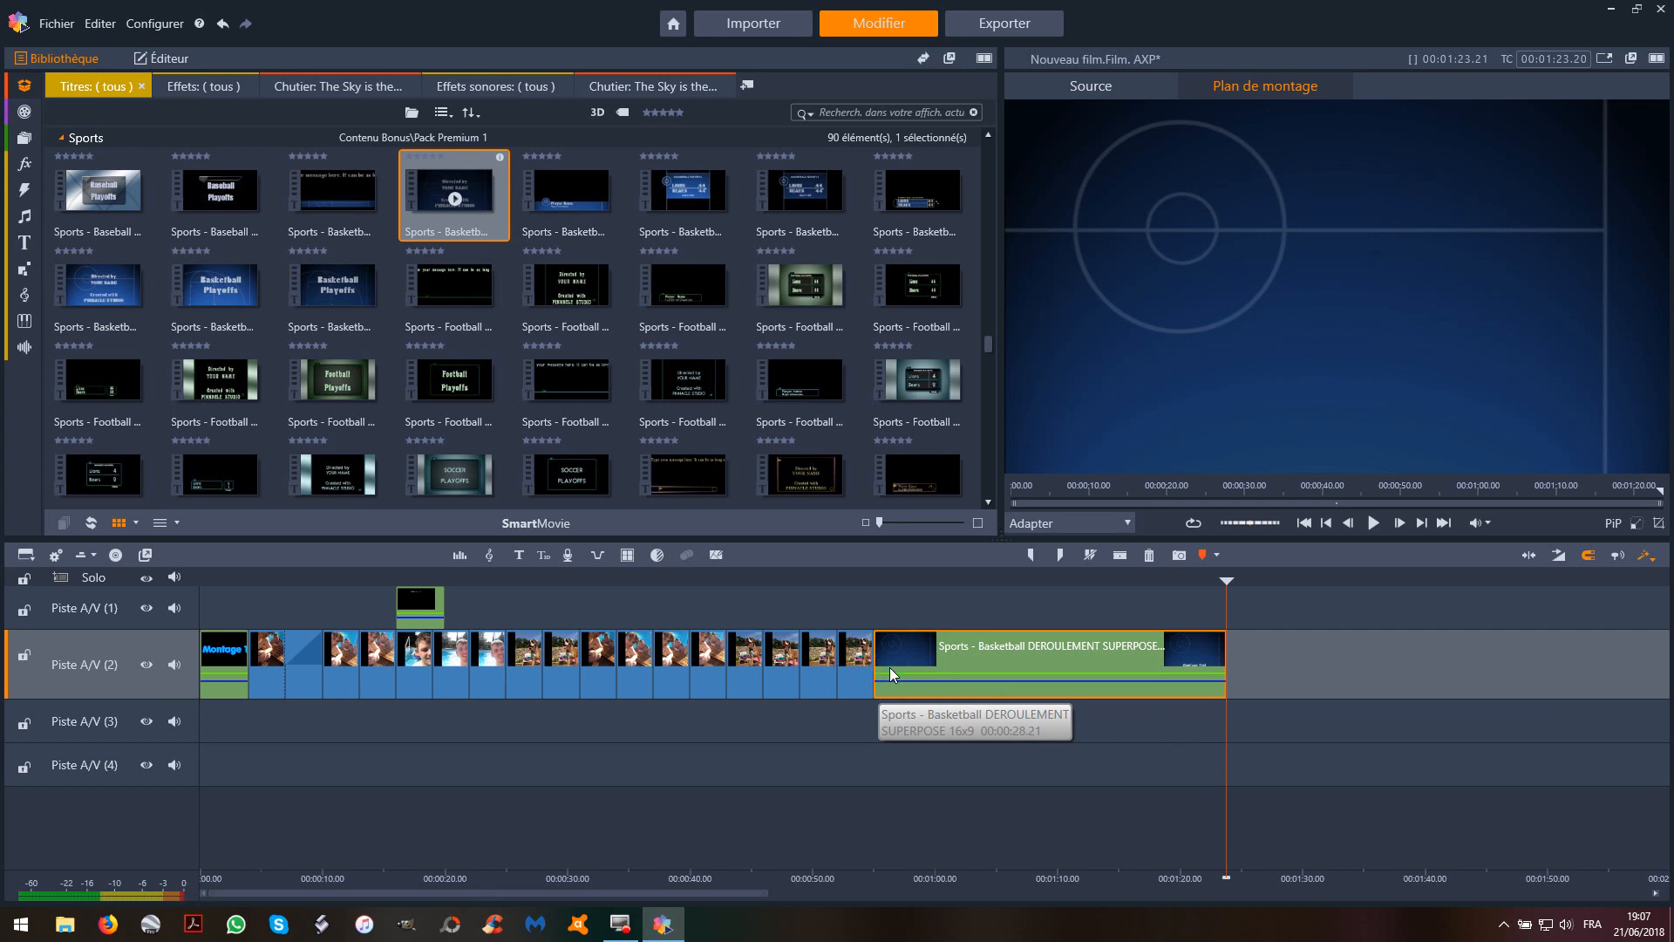
click(854, 667)
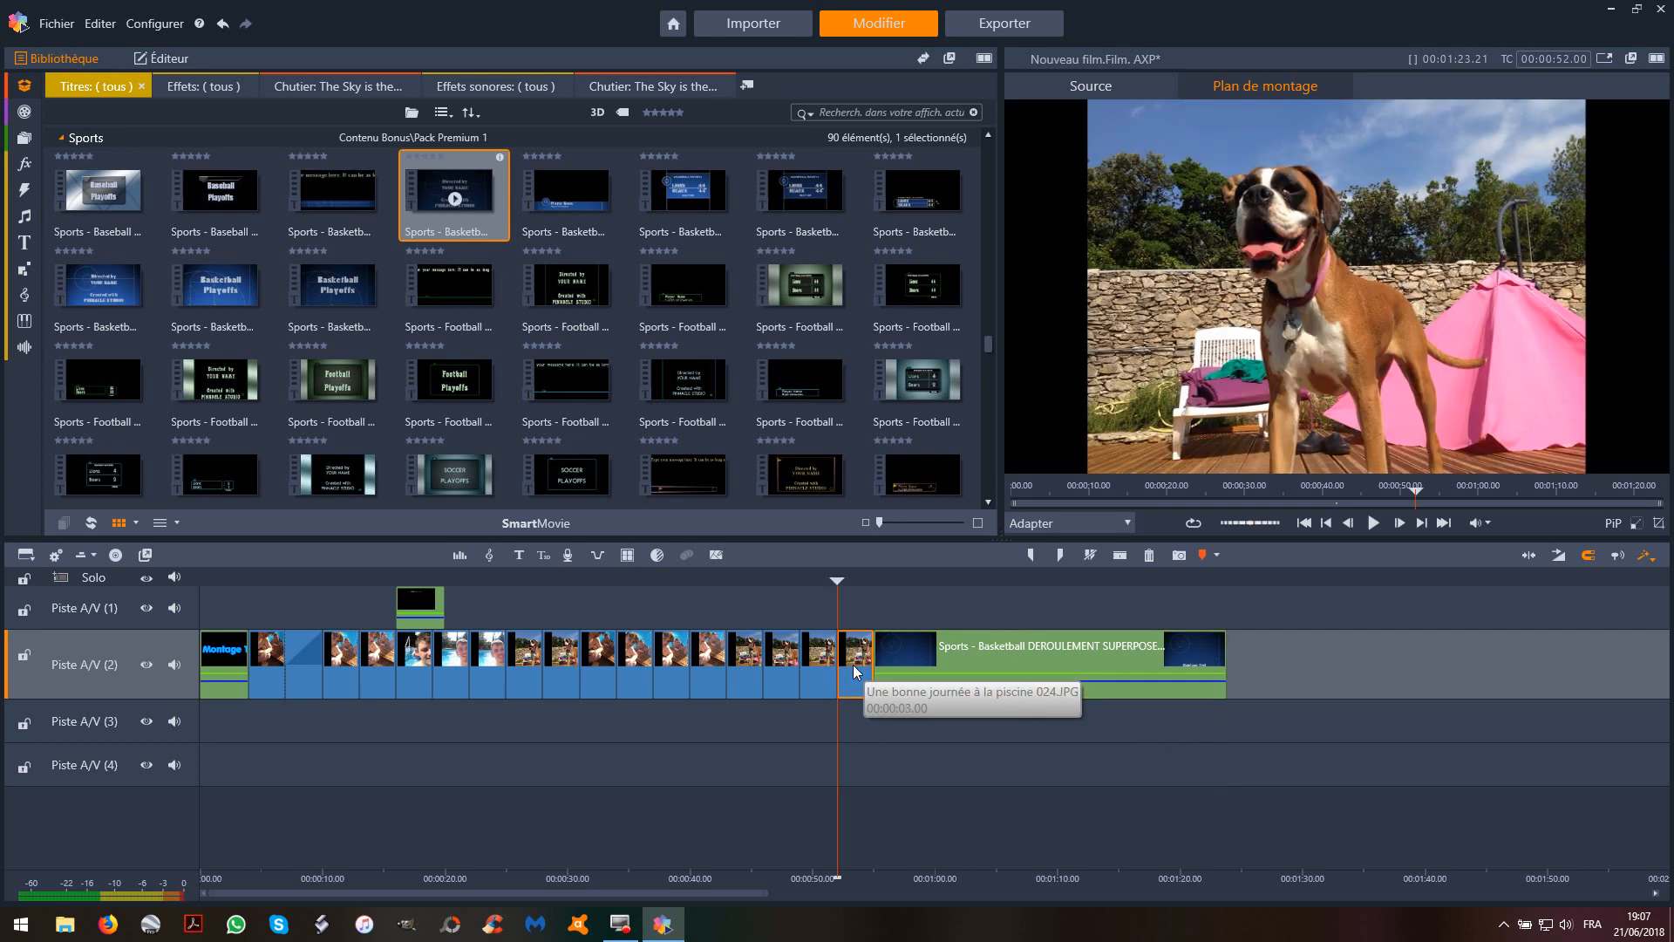
click(1365, 530)
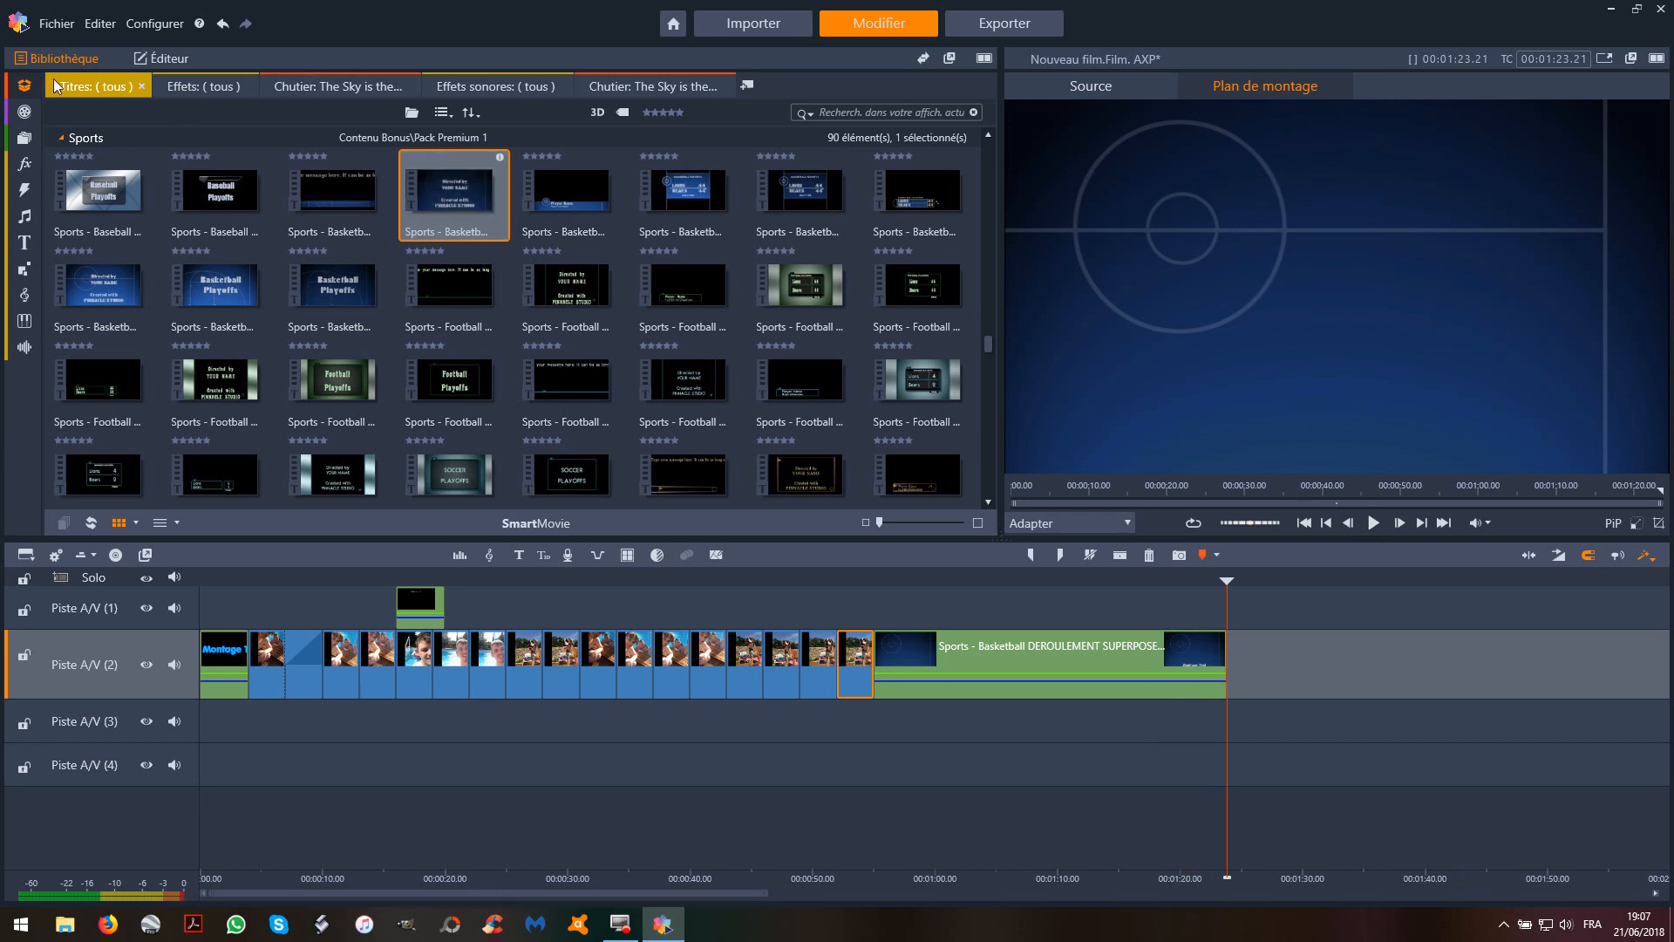
Import the Taratata Extra MP3 from the Musiques folder of Montage test and place it at the start of track Piste A/V (3)
click(663, 87)
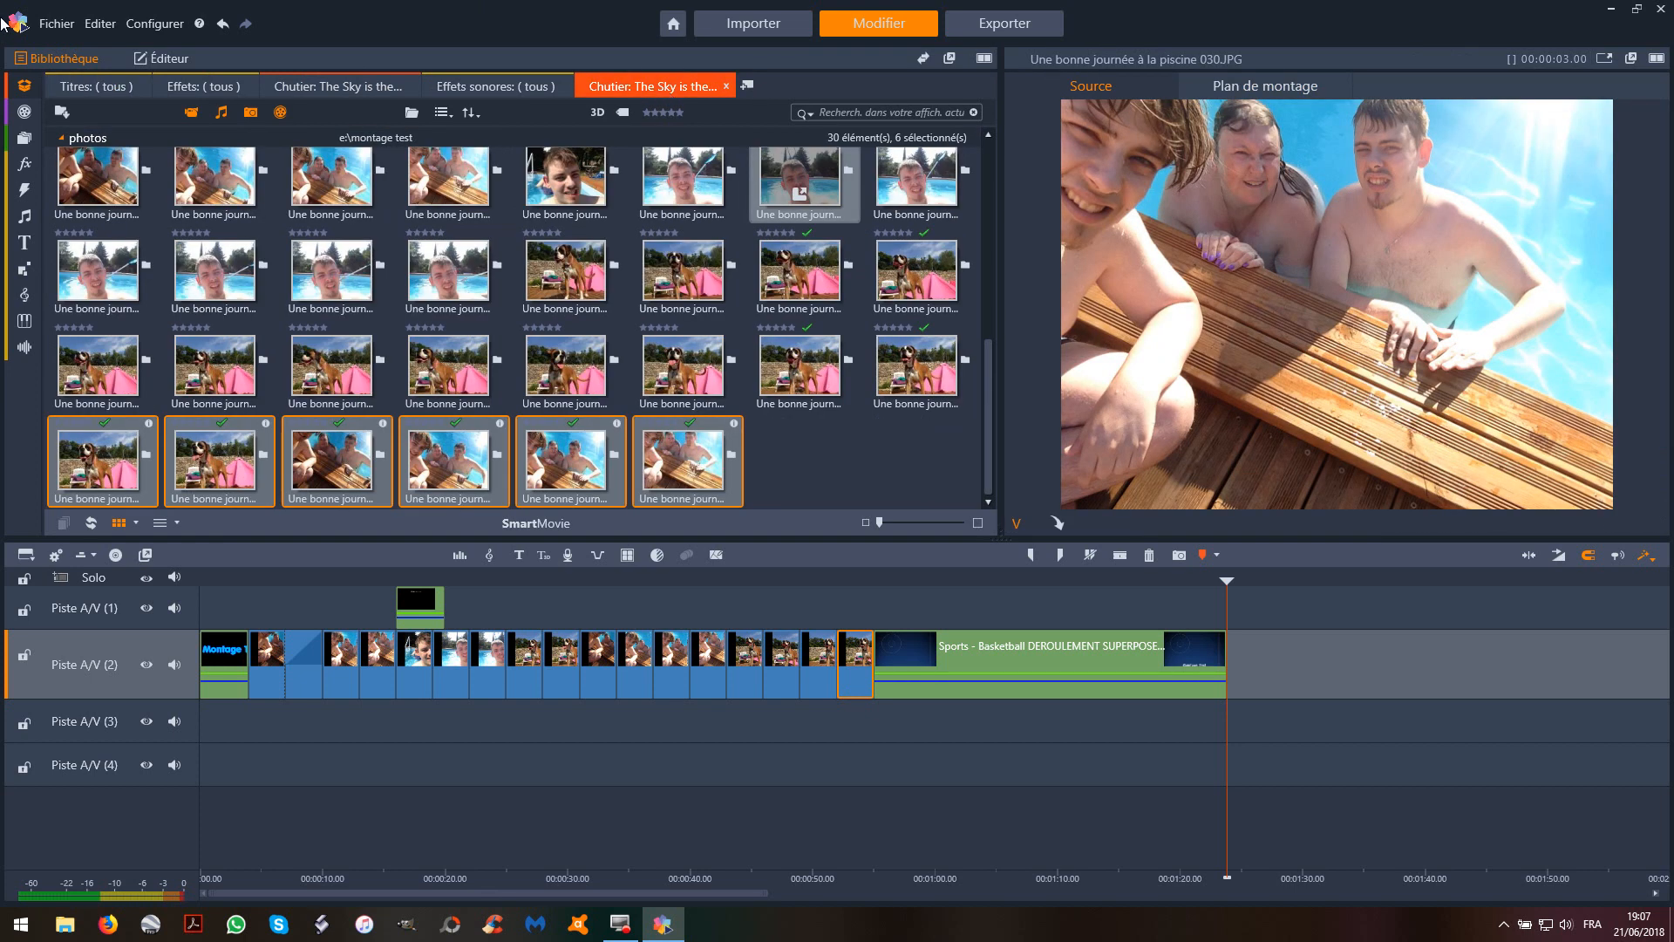
click(65, 121)
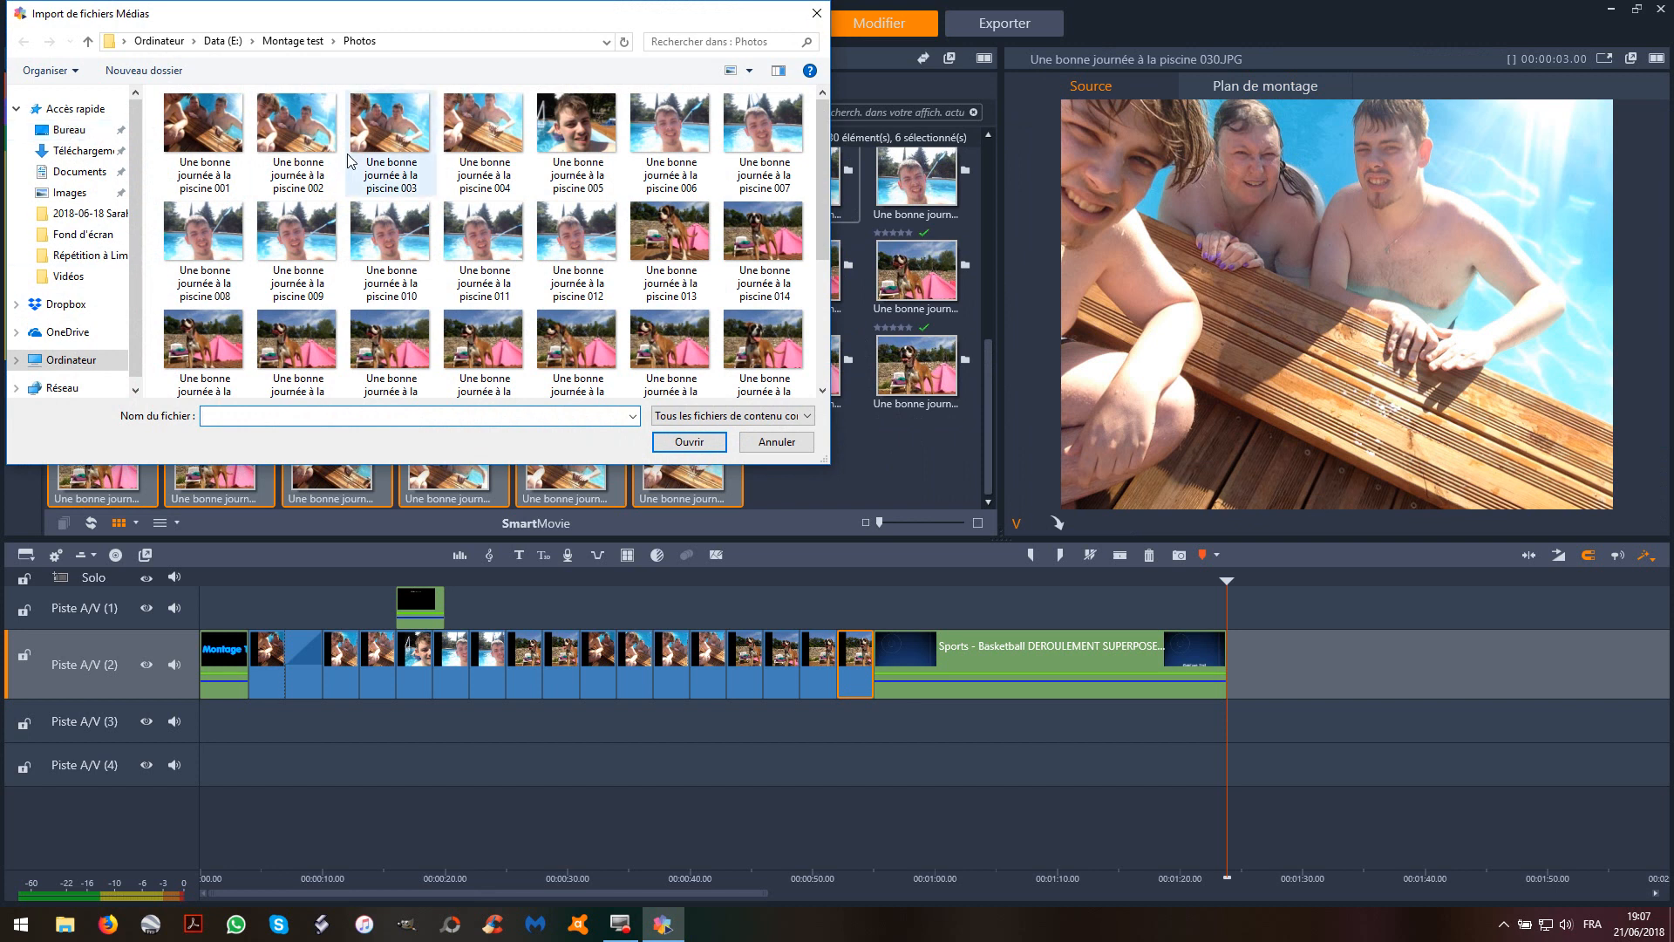
click(292, 41)
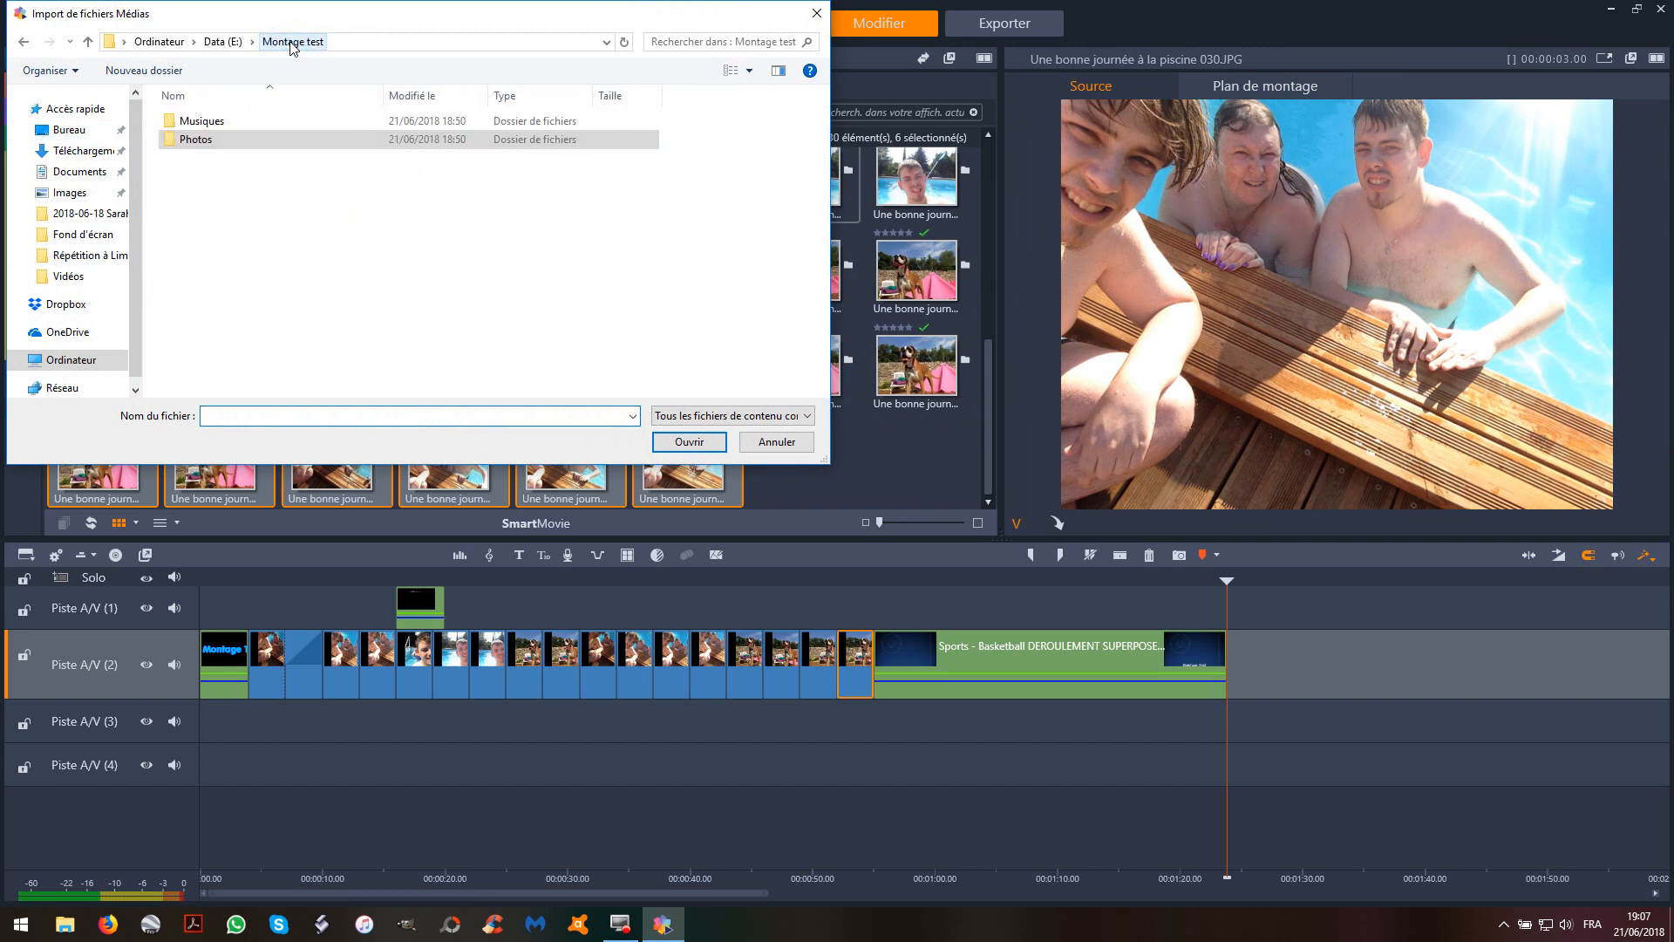
click(274, 120)
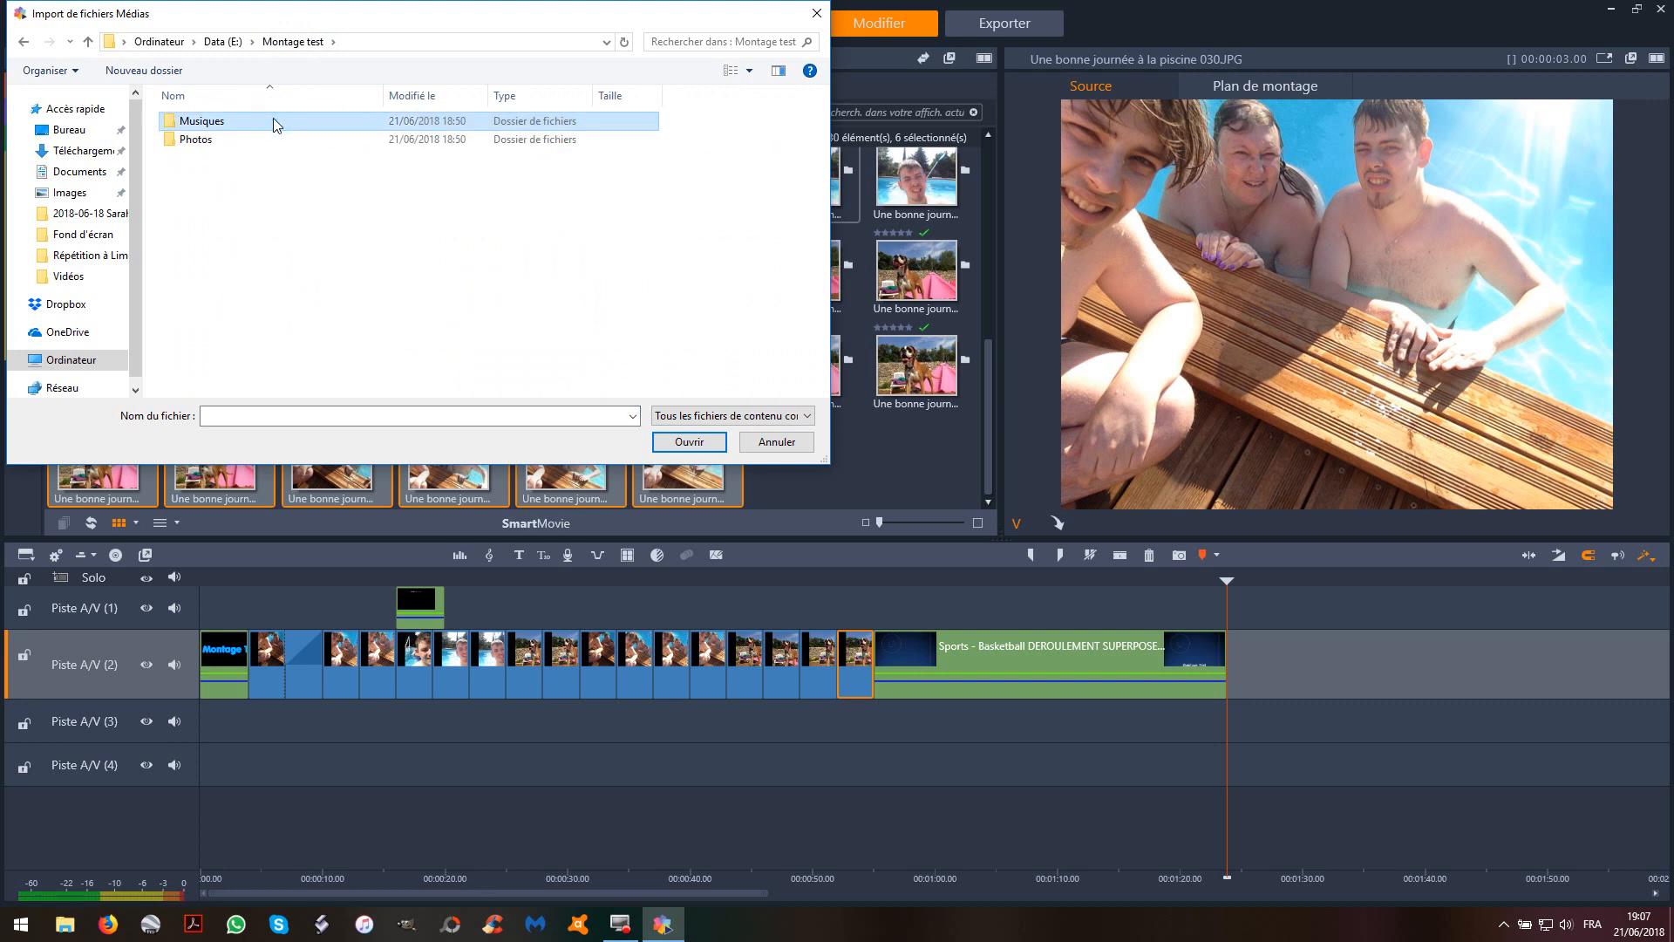
double_click(273, 118)
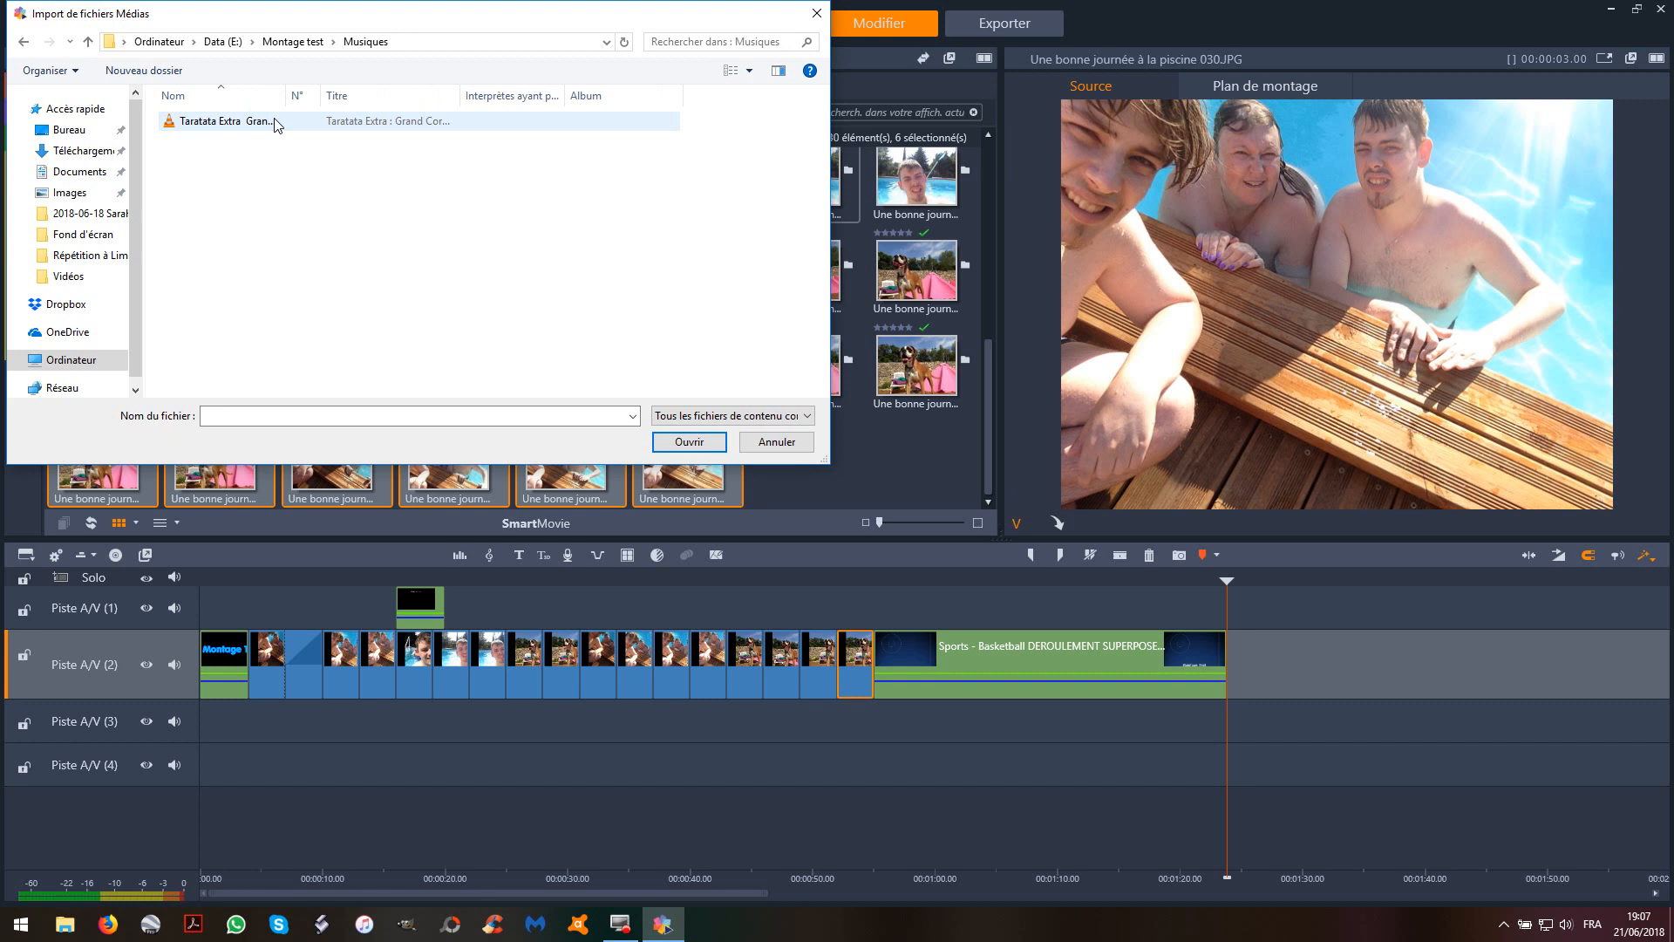
double_click(275, 119)
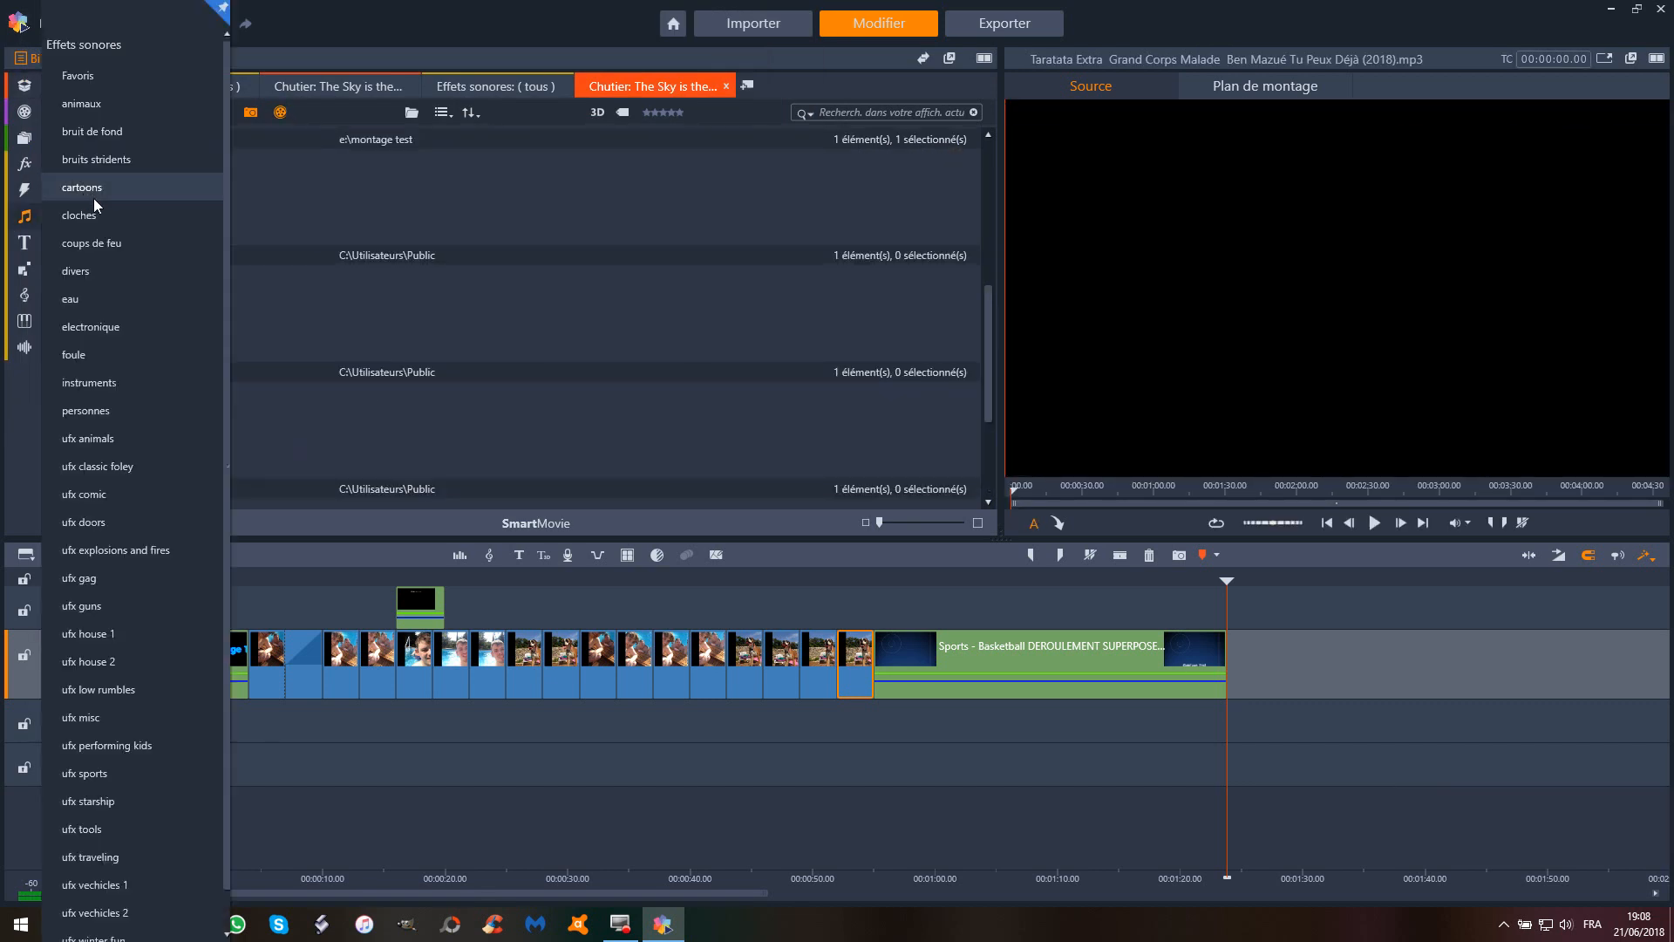
click(91, 181)
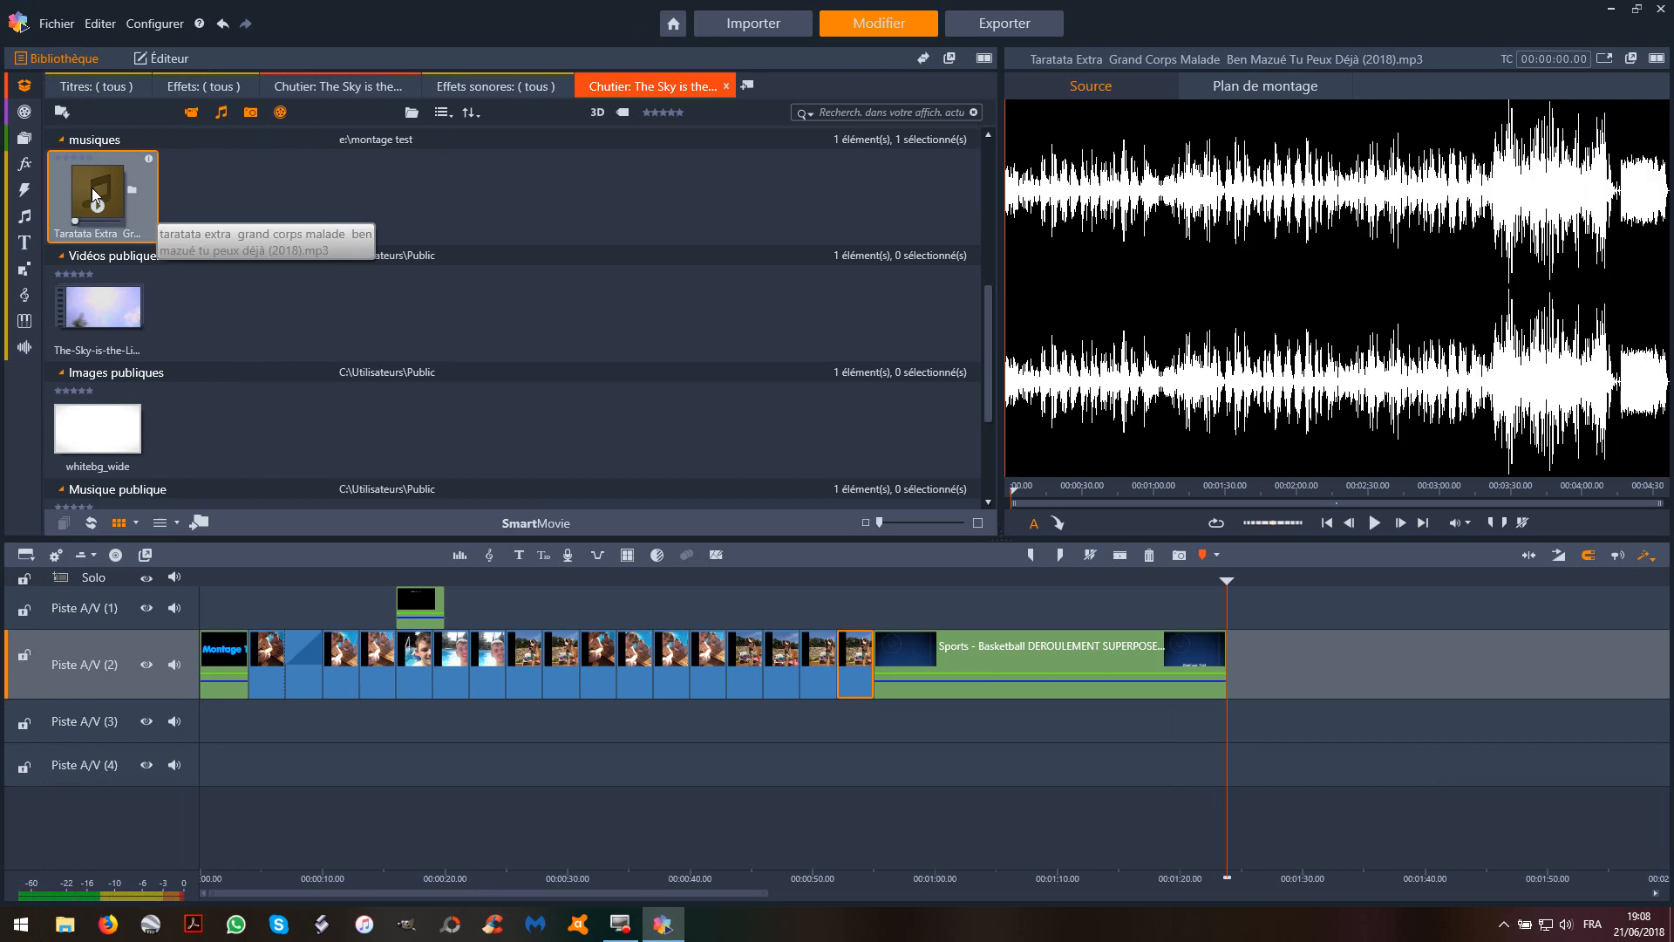
drag(70, 186, 222, 722)
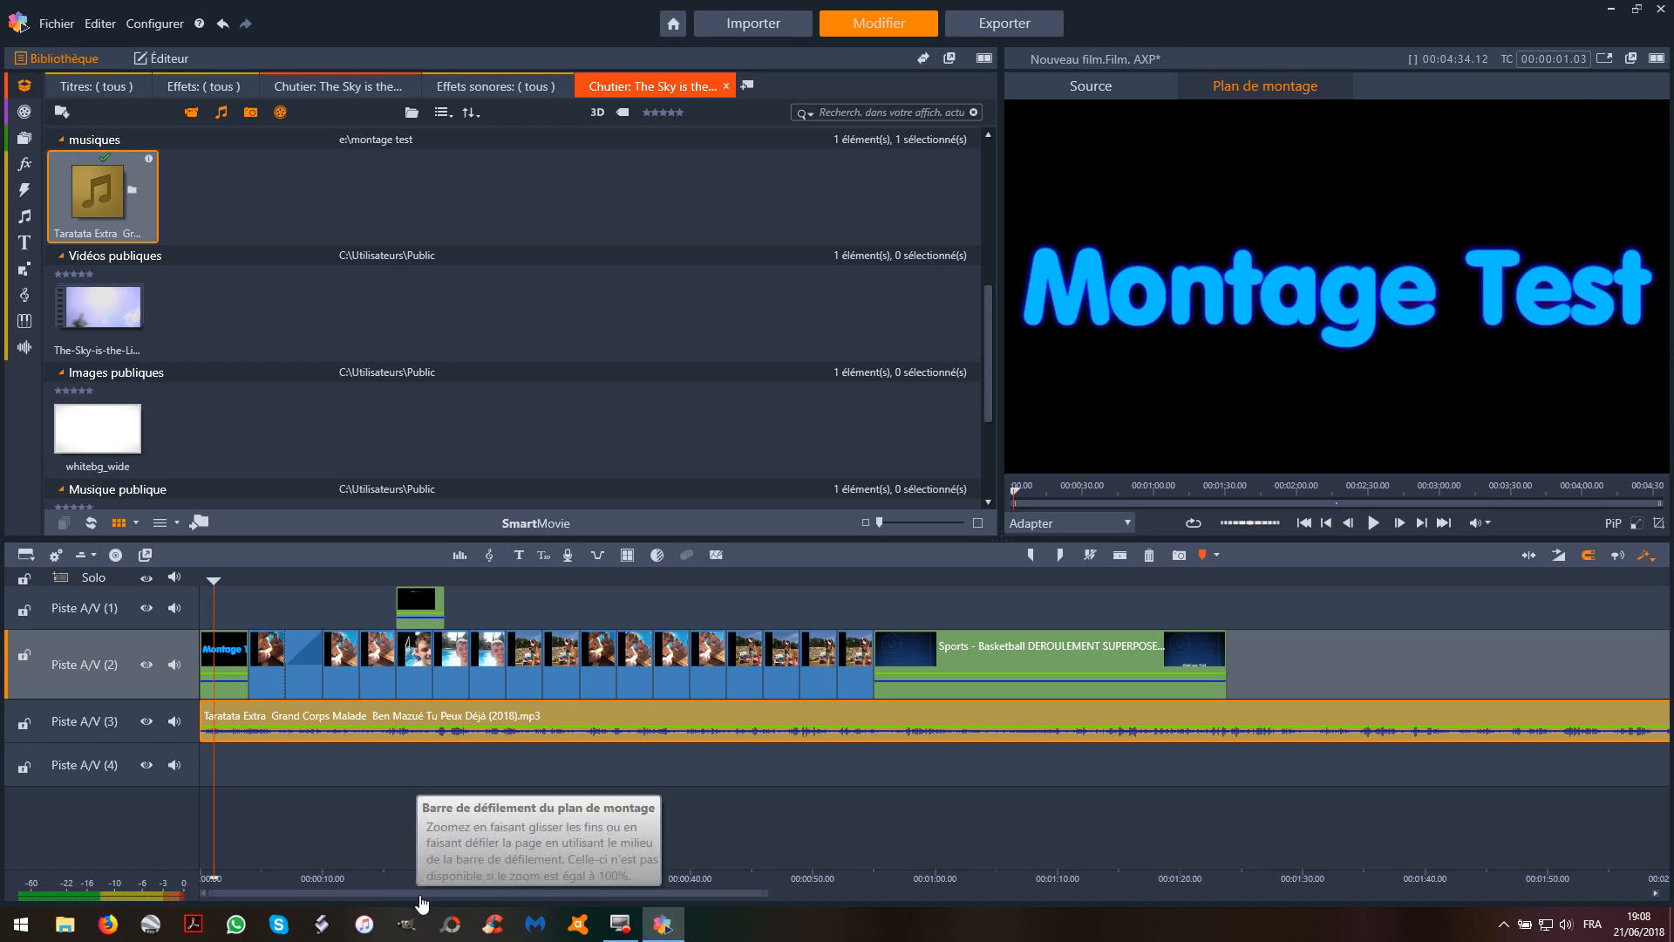
Trim the end of the song on track Piste A/V (3) so it finishes together with the closing Basketball title
drag(422, 902, 1220, 774)
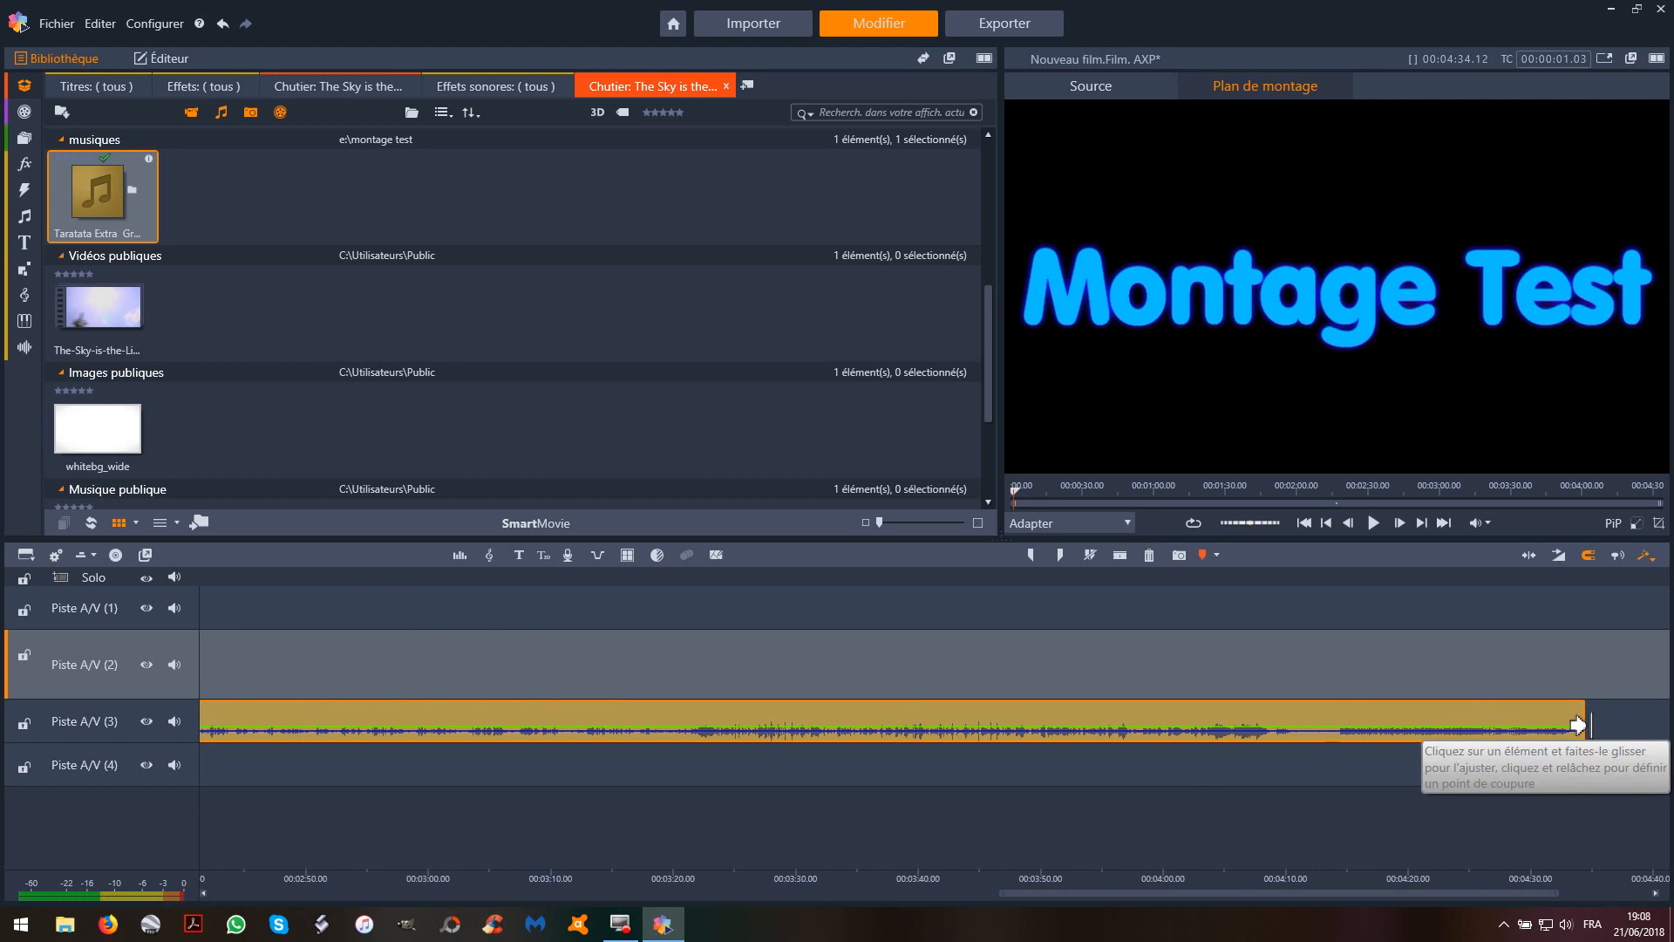
right_click(1503, 728)
click(1598, 730)
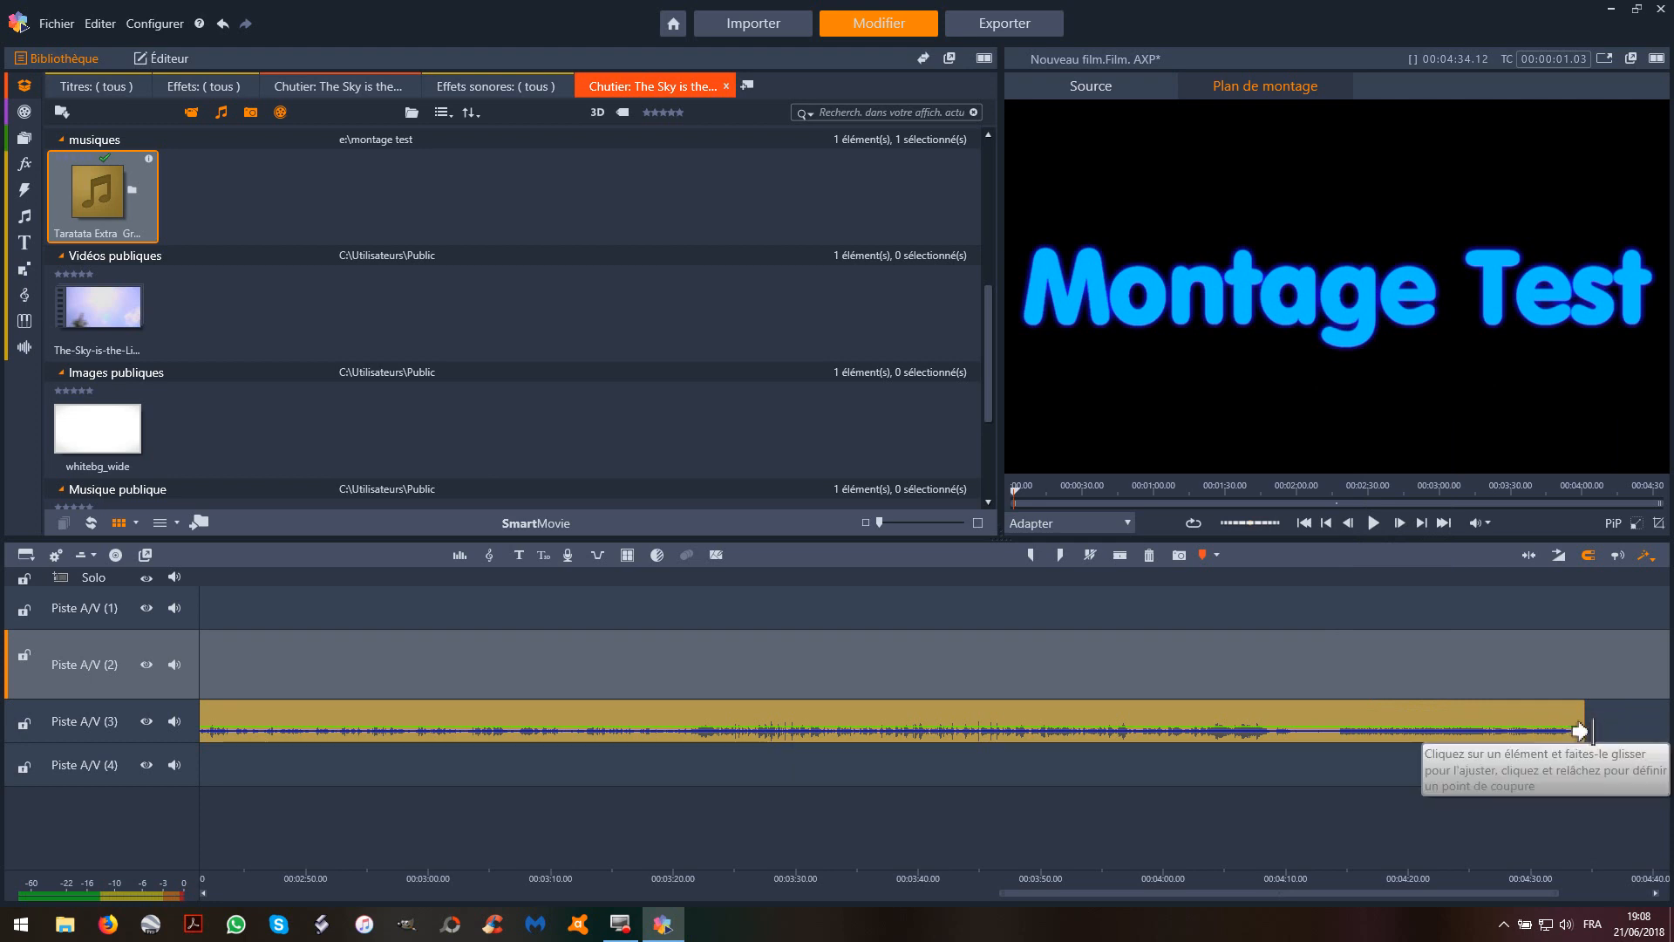
drag(1580, 731, 246, 722)
drag(826, 891, 711, 891)
drag(537, 823, 251, 758)
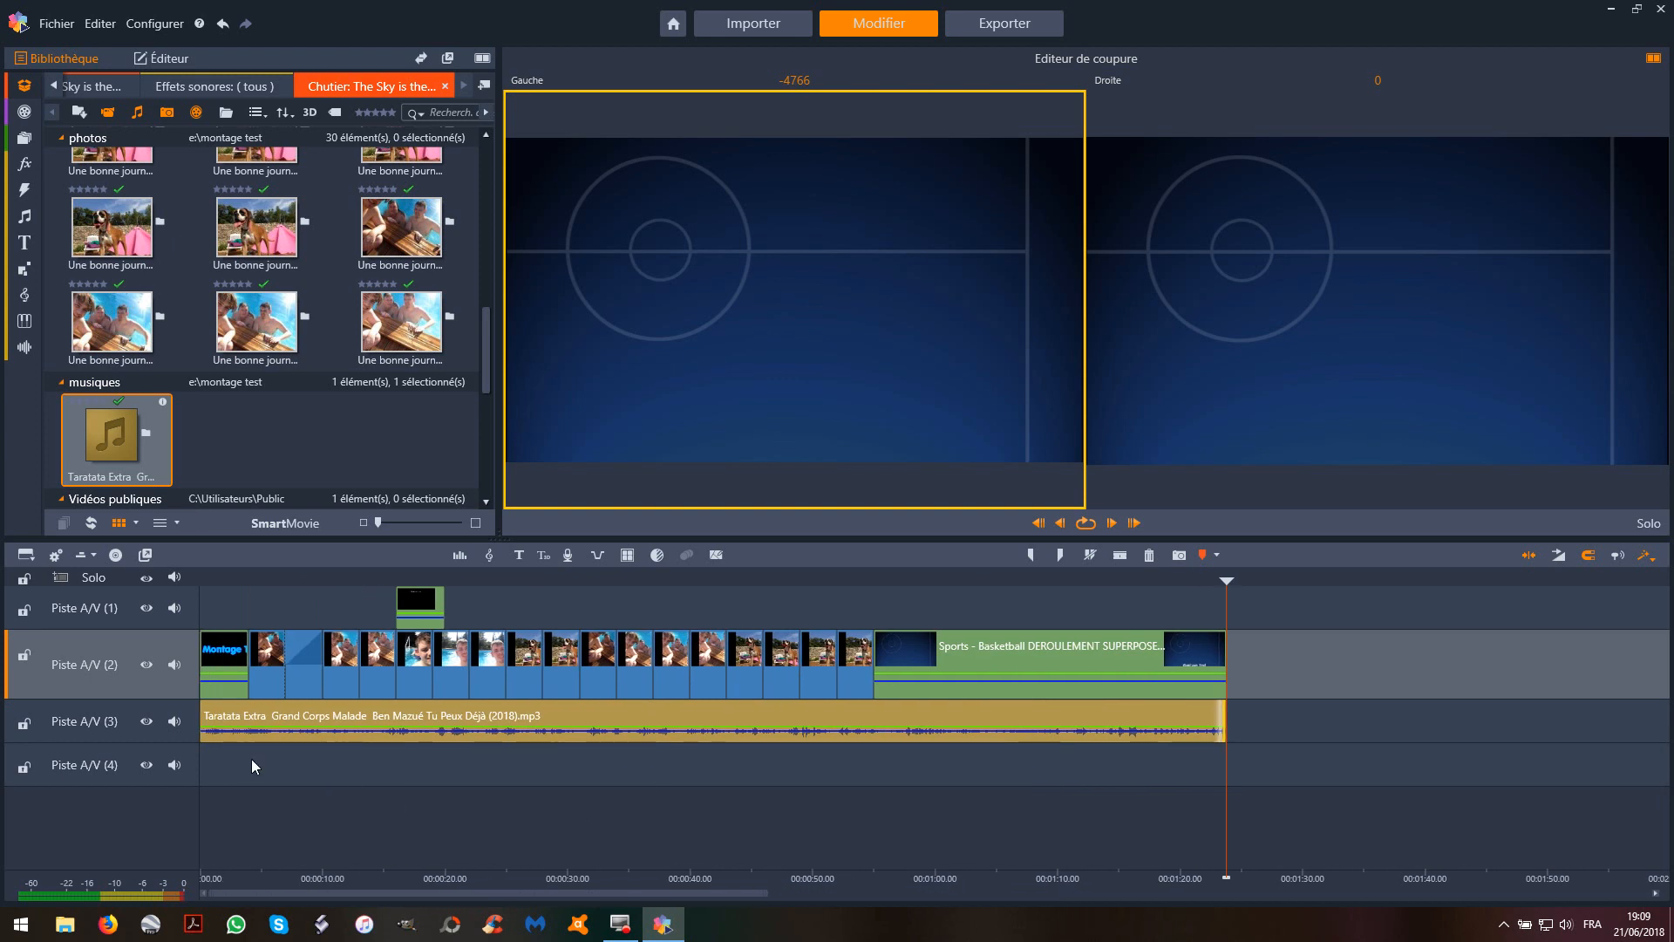
Lengthen the song on track Piste A/V (3) to about 1 min 27 s, past the closing Basketball title, and leave trim editing
click(197, 737)
drag(197, 737, 230, 741)
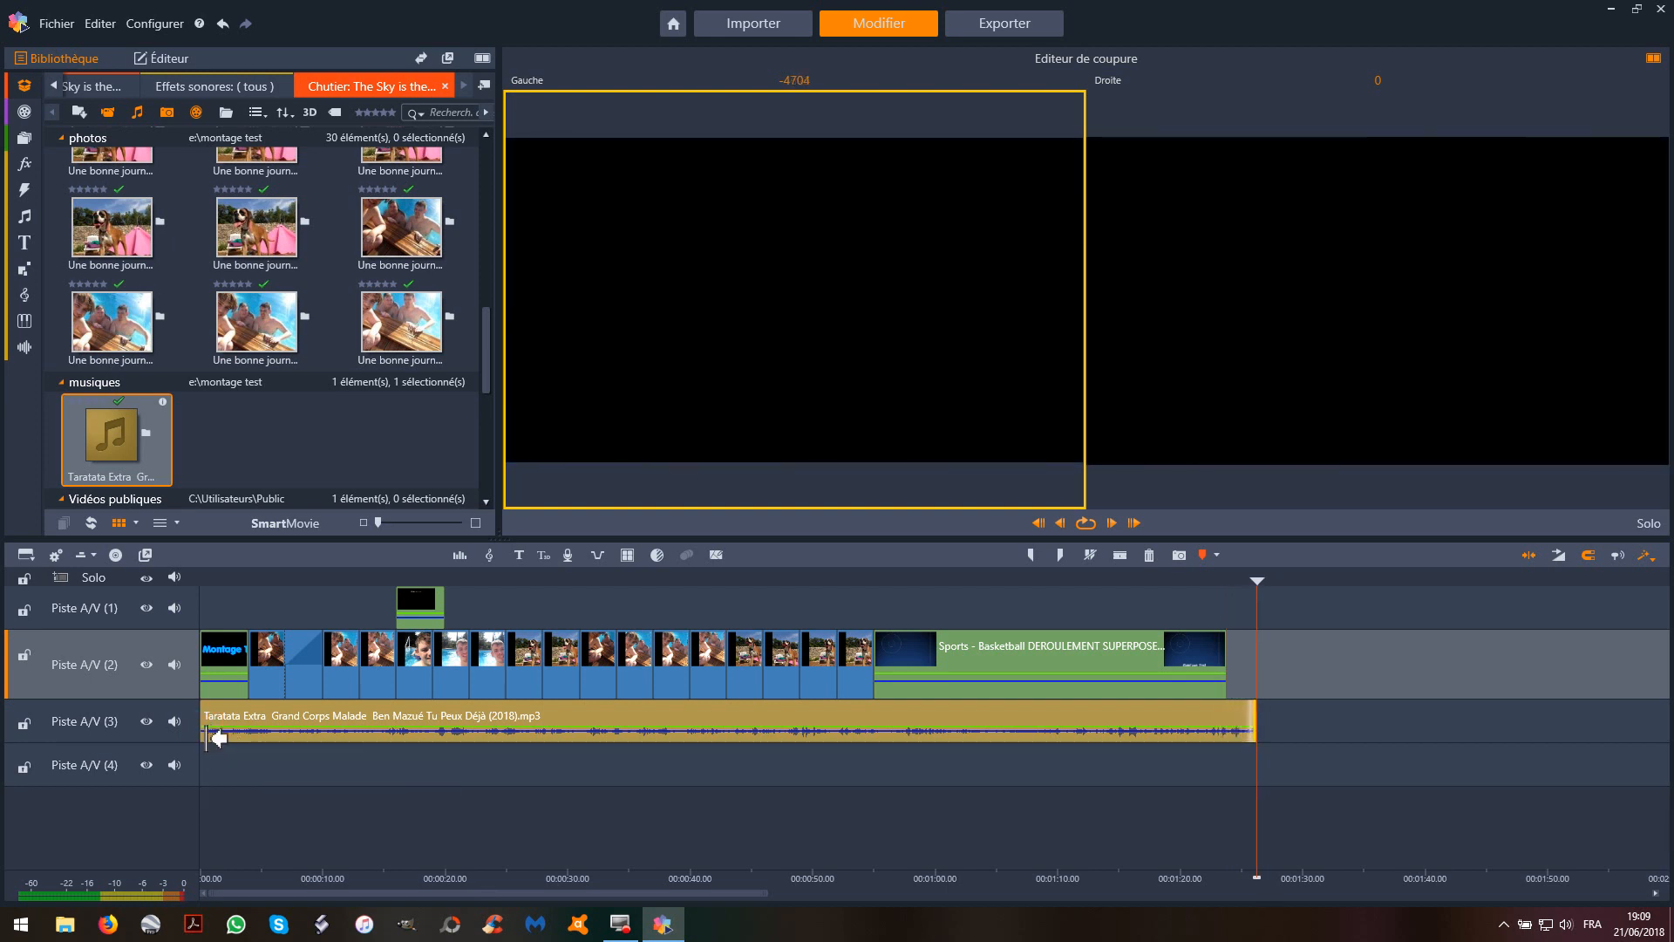
drag(208, 737, 237, 737)
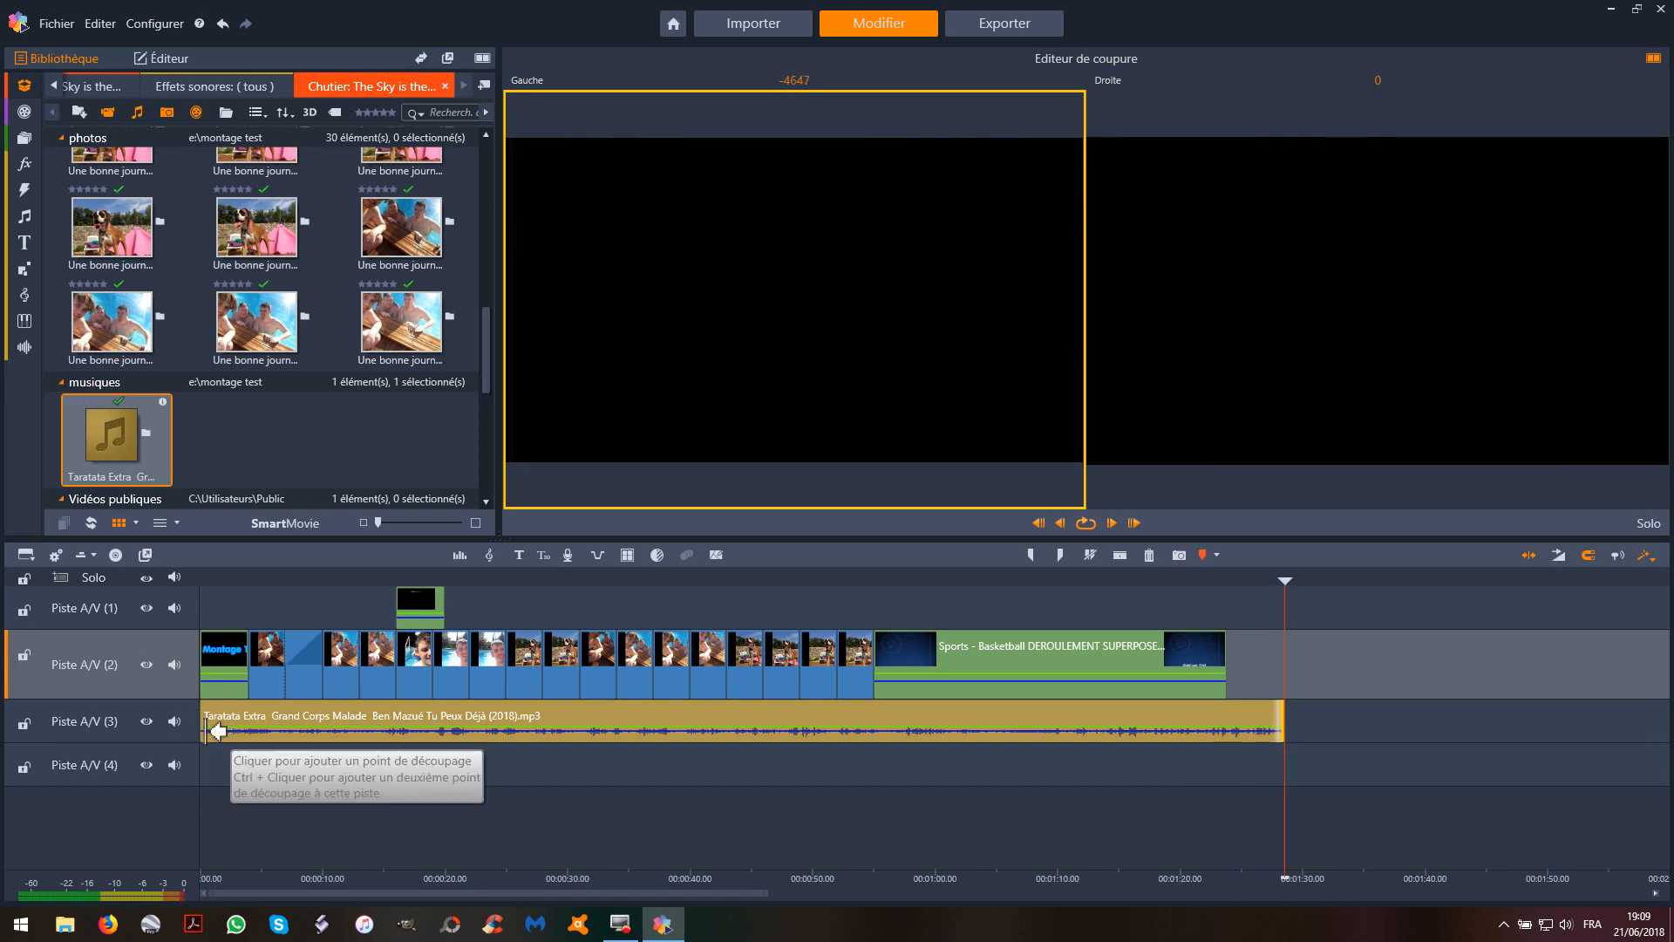
drag(210, 732, 243, 734)
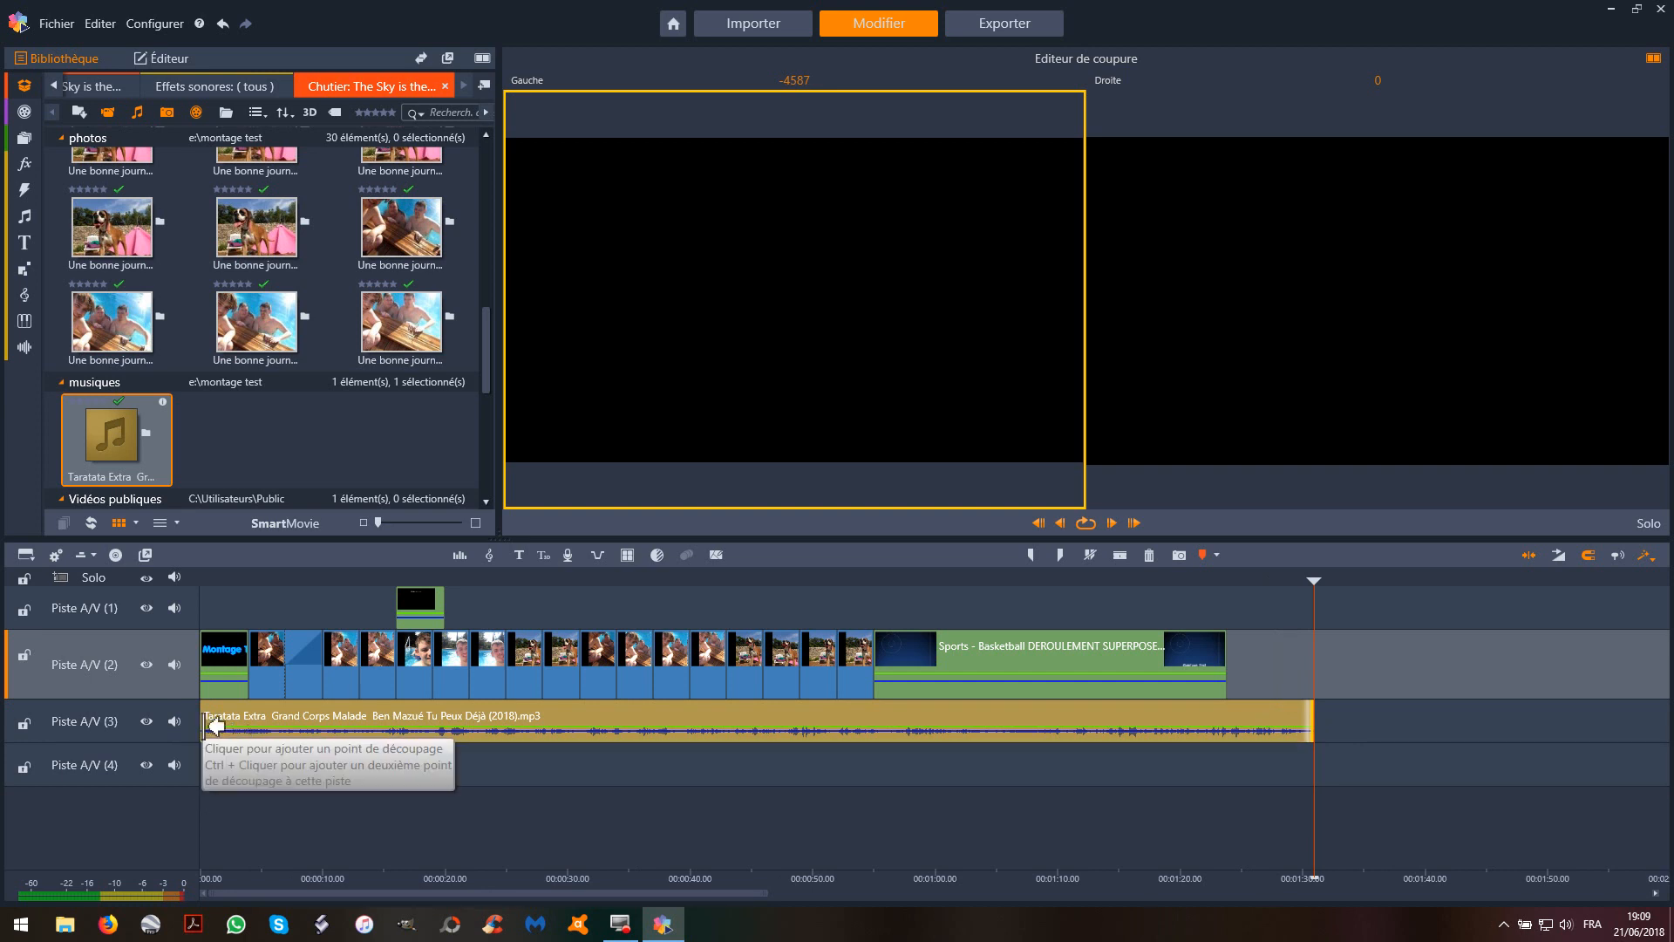
drag(214, 728, 129, 708)
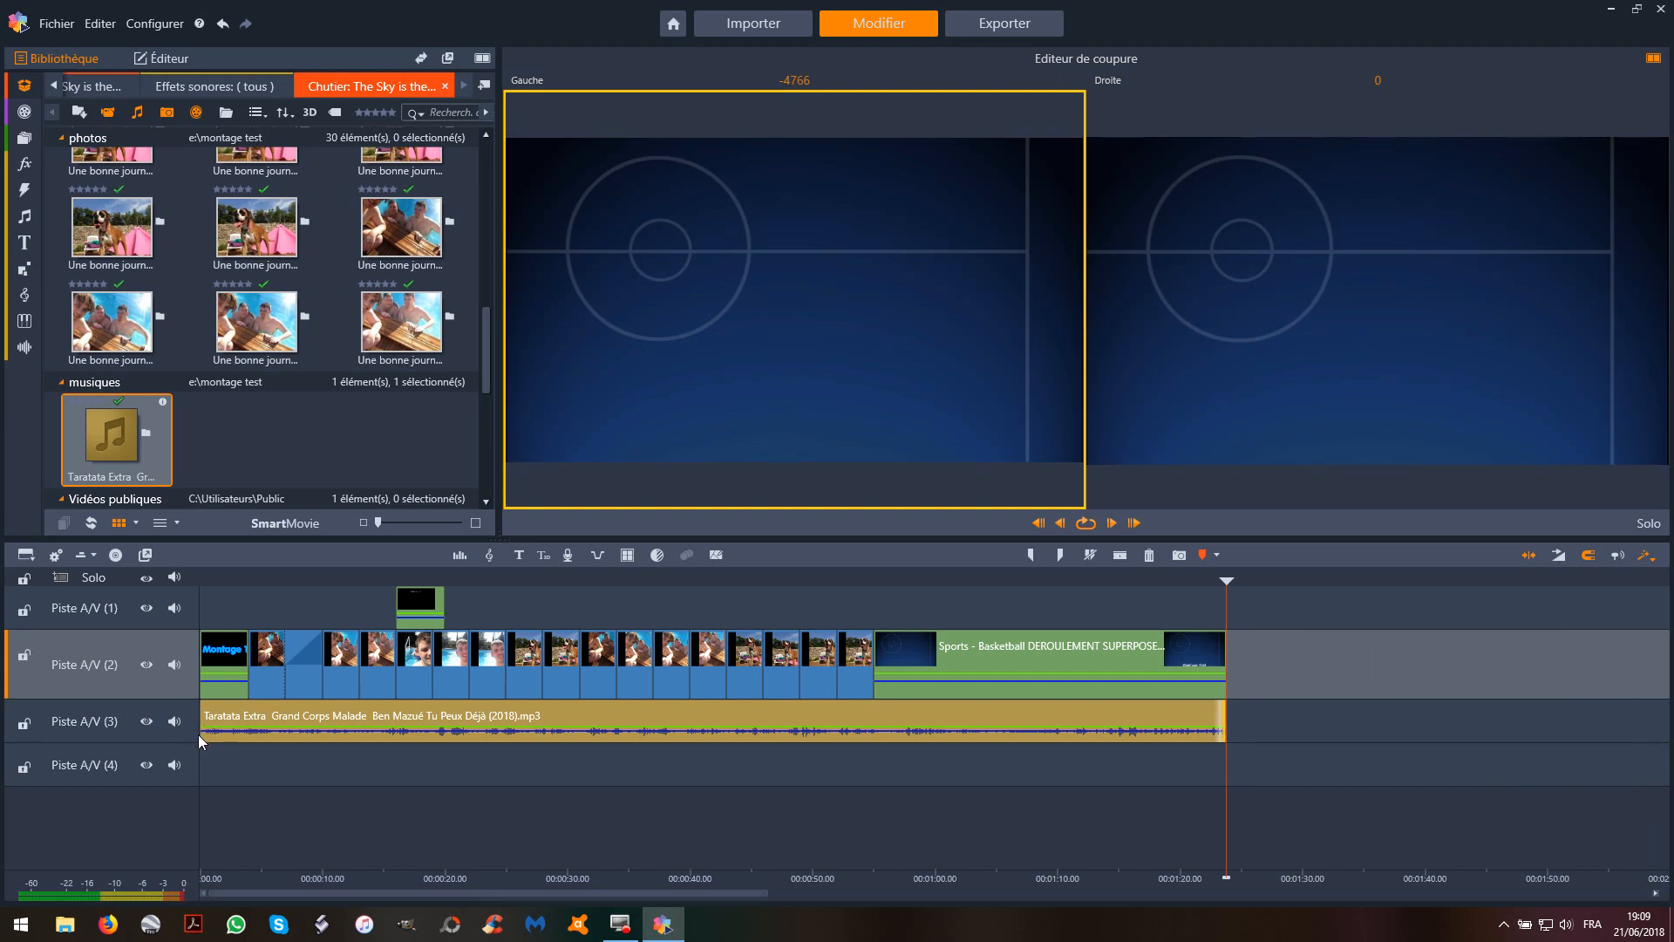
drag(199, 735, 222, 740)
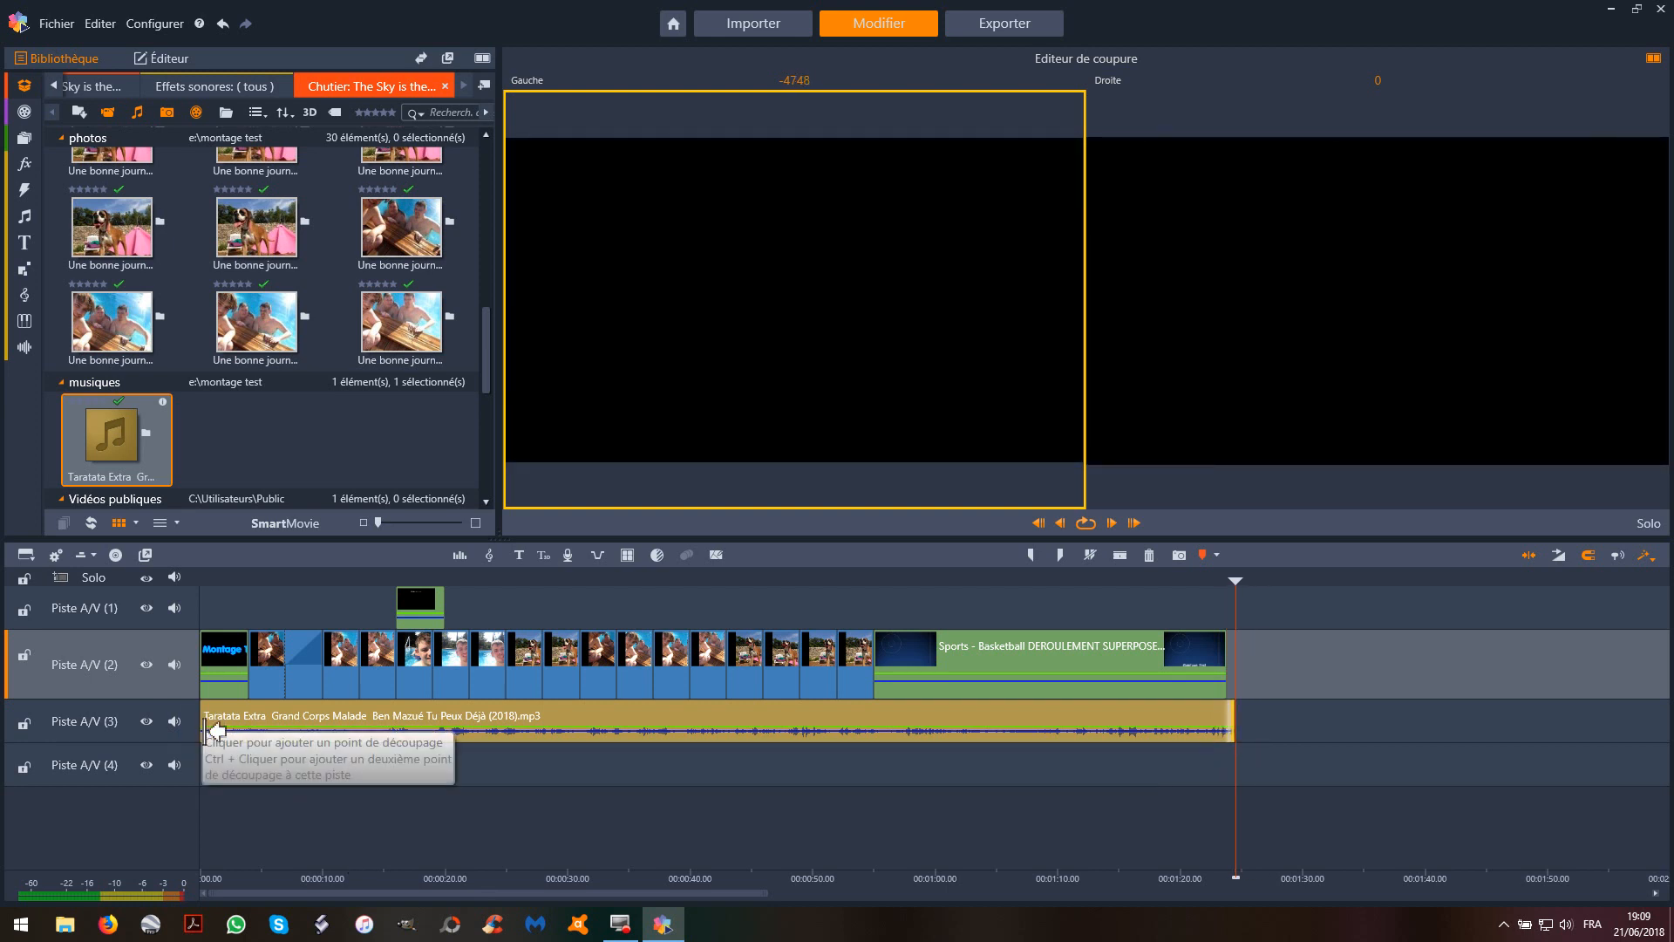
drag(197, 722, 225, 720)
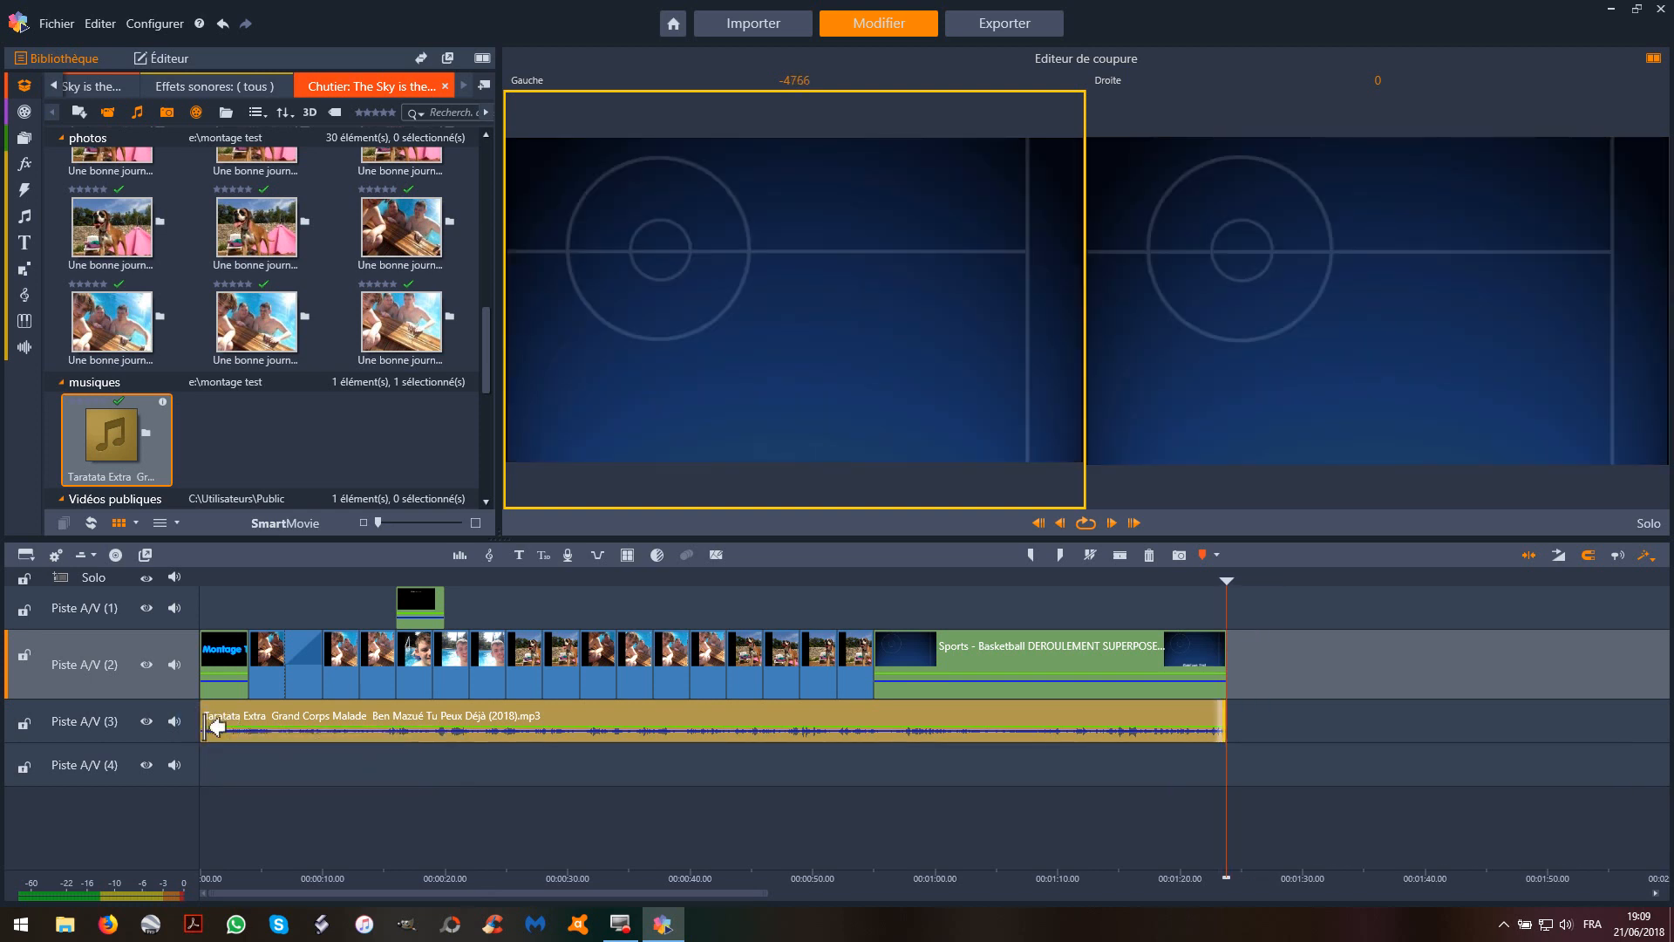
drag(197, 722, 260, 728)
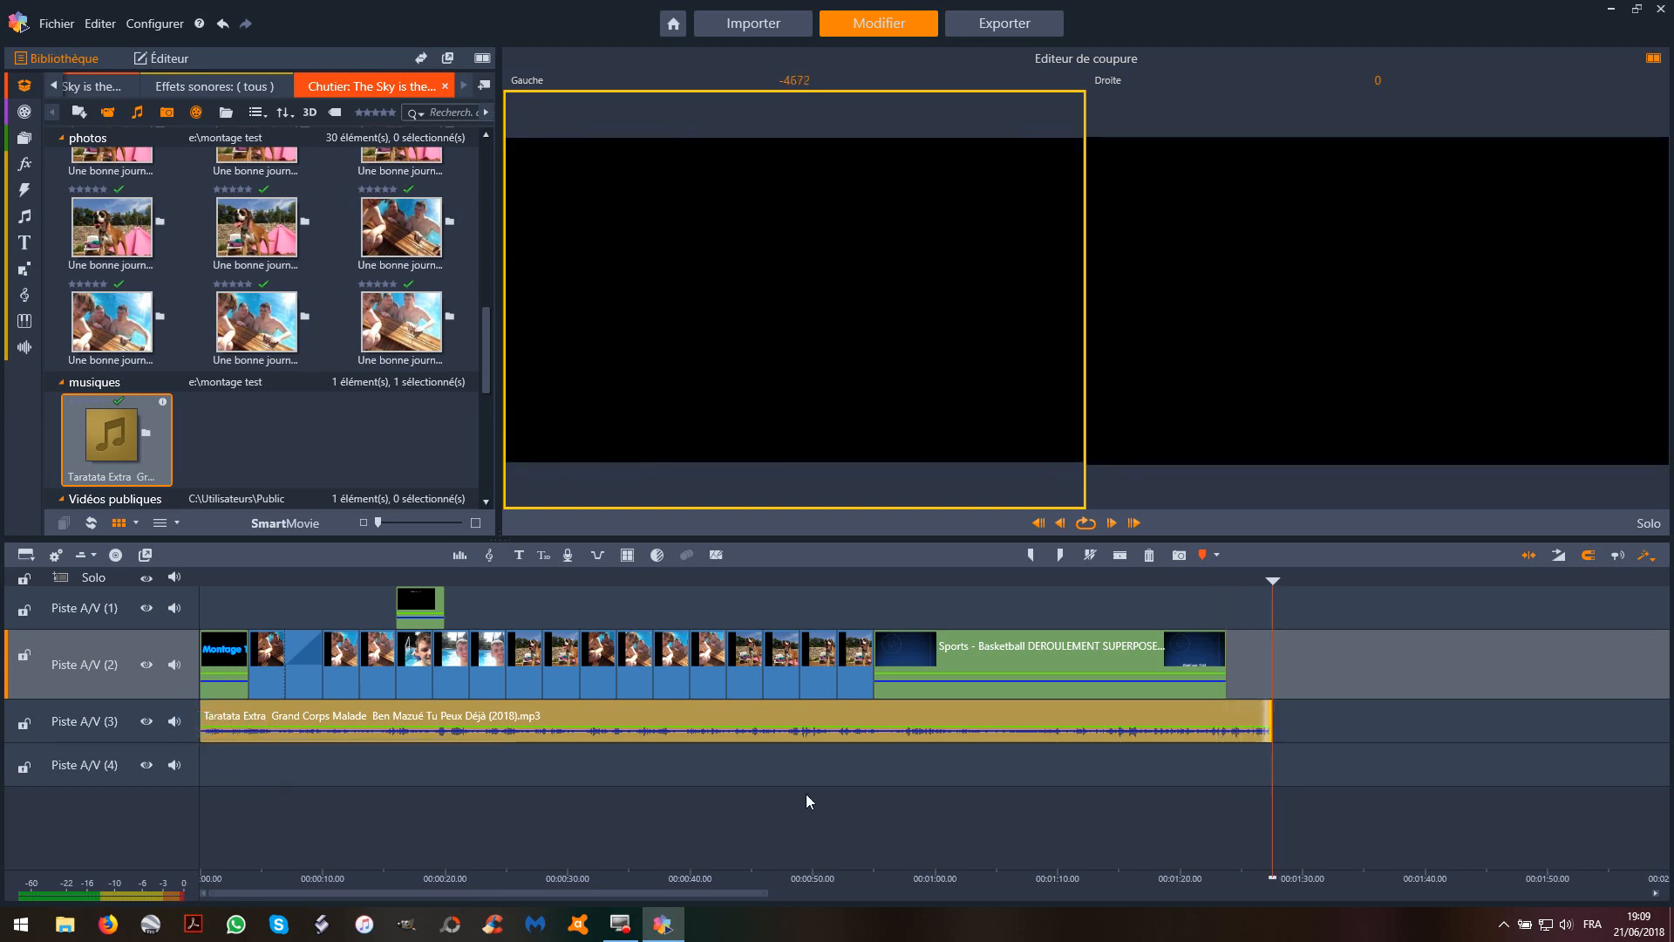
click(222, 682)
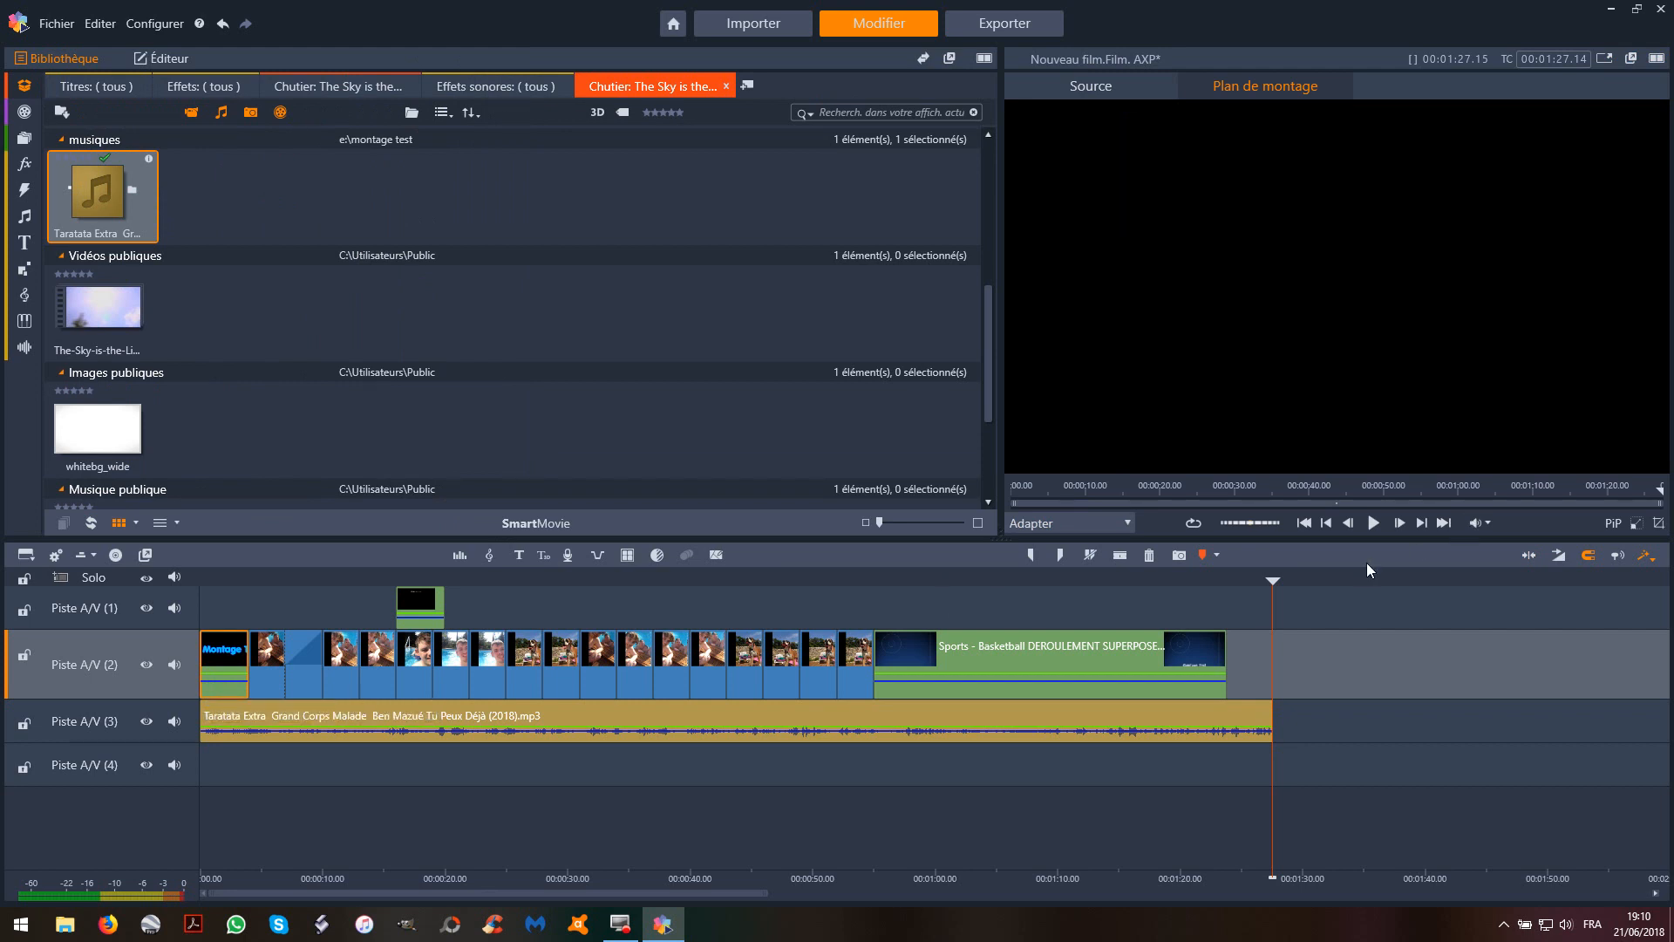
Play the montage with its music from the beginning, skipping ahead to the rolling credits to check how the song ends
click(1378, 524)
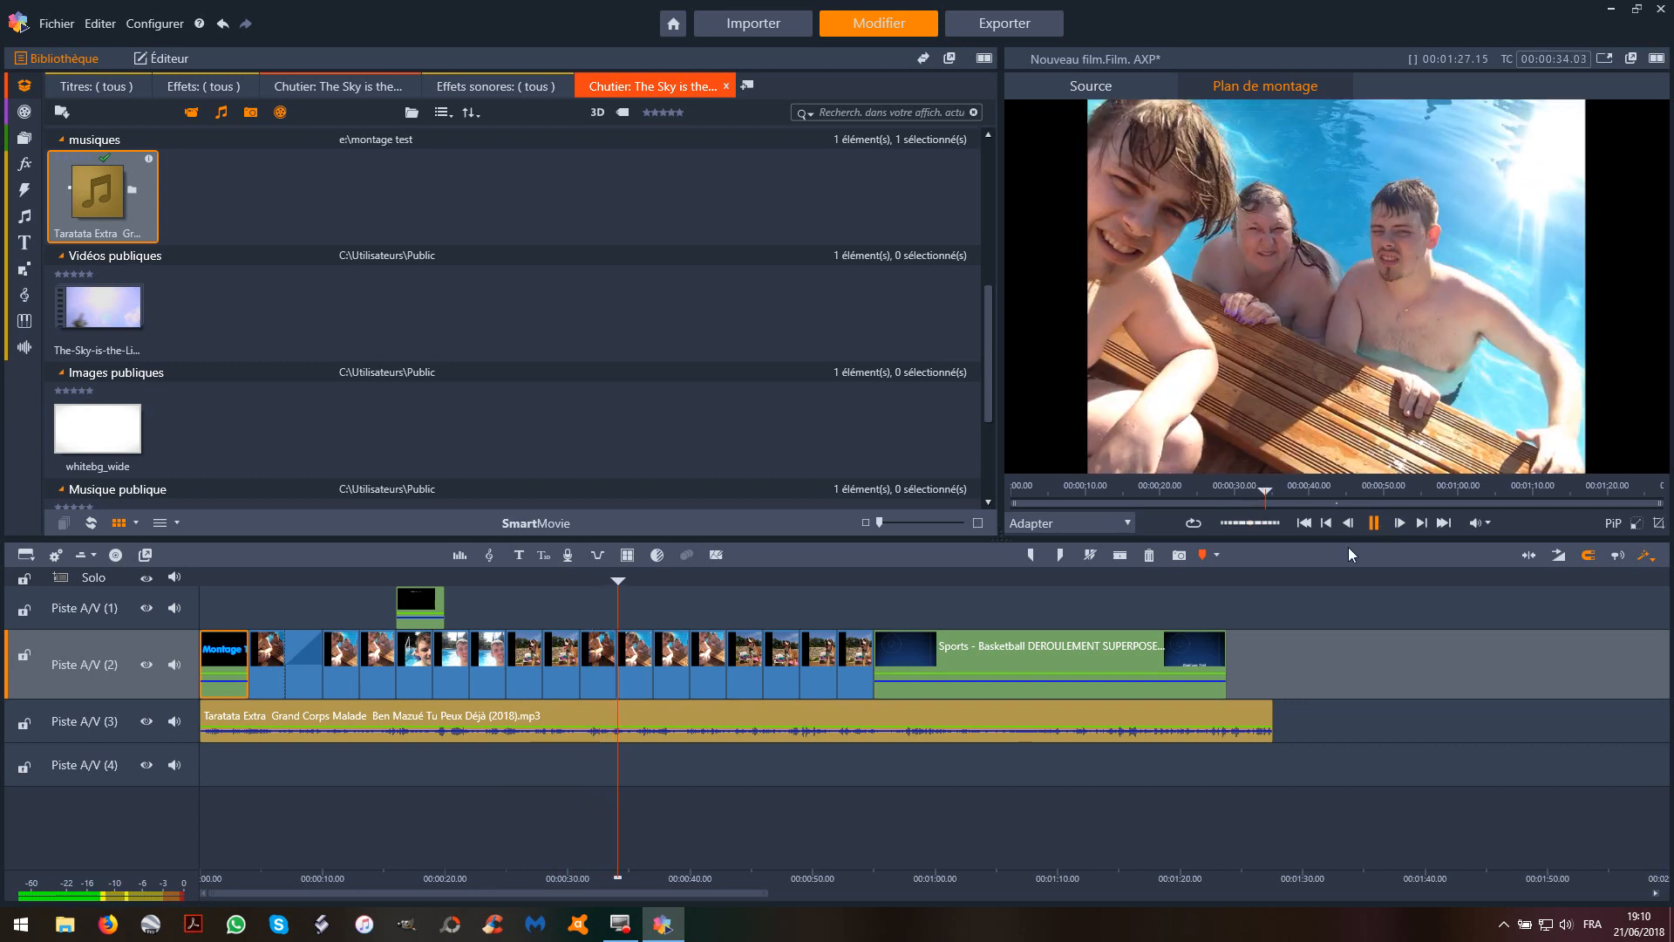
click(1074, 582)
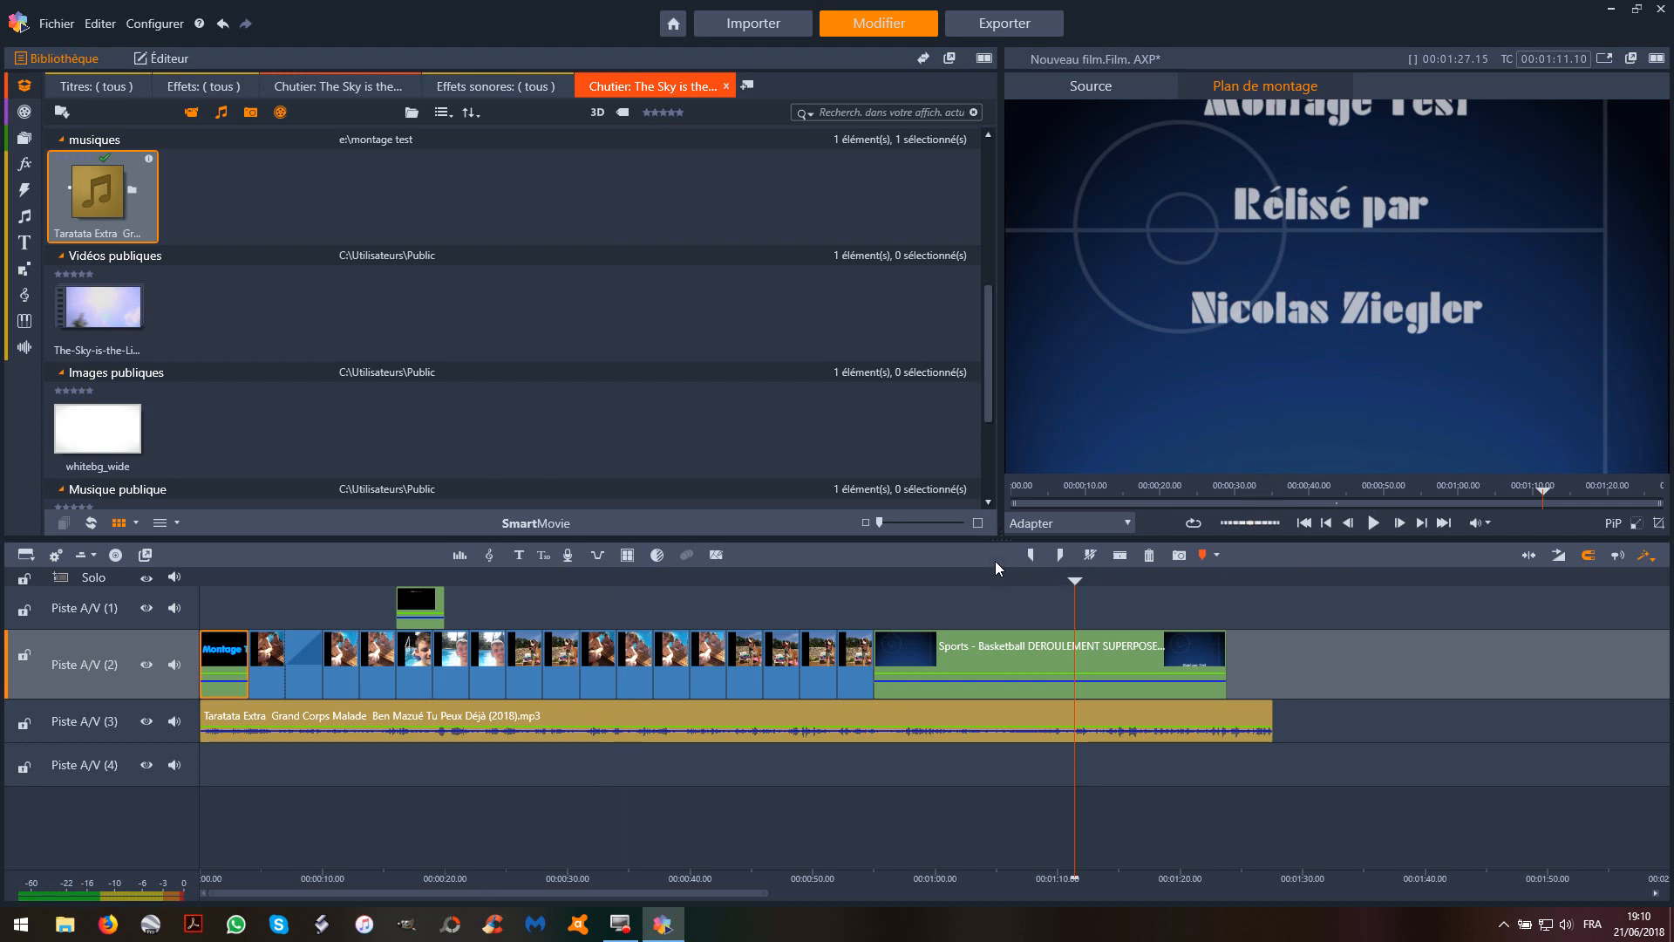
click(1371, 525)
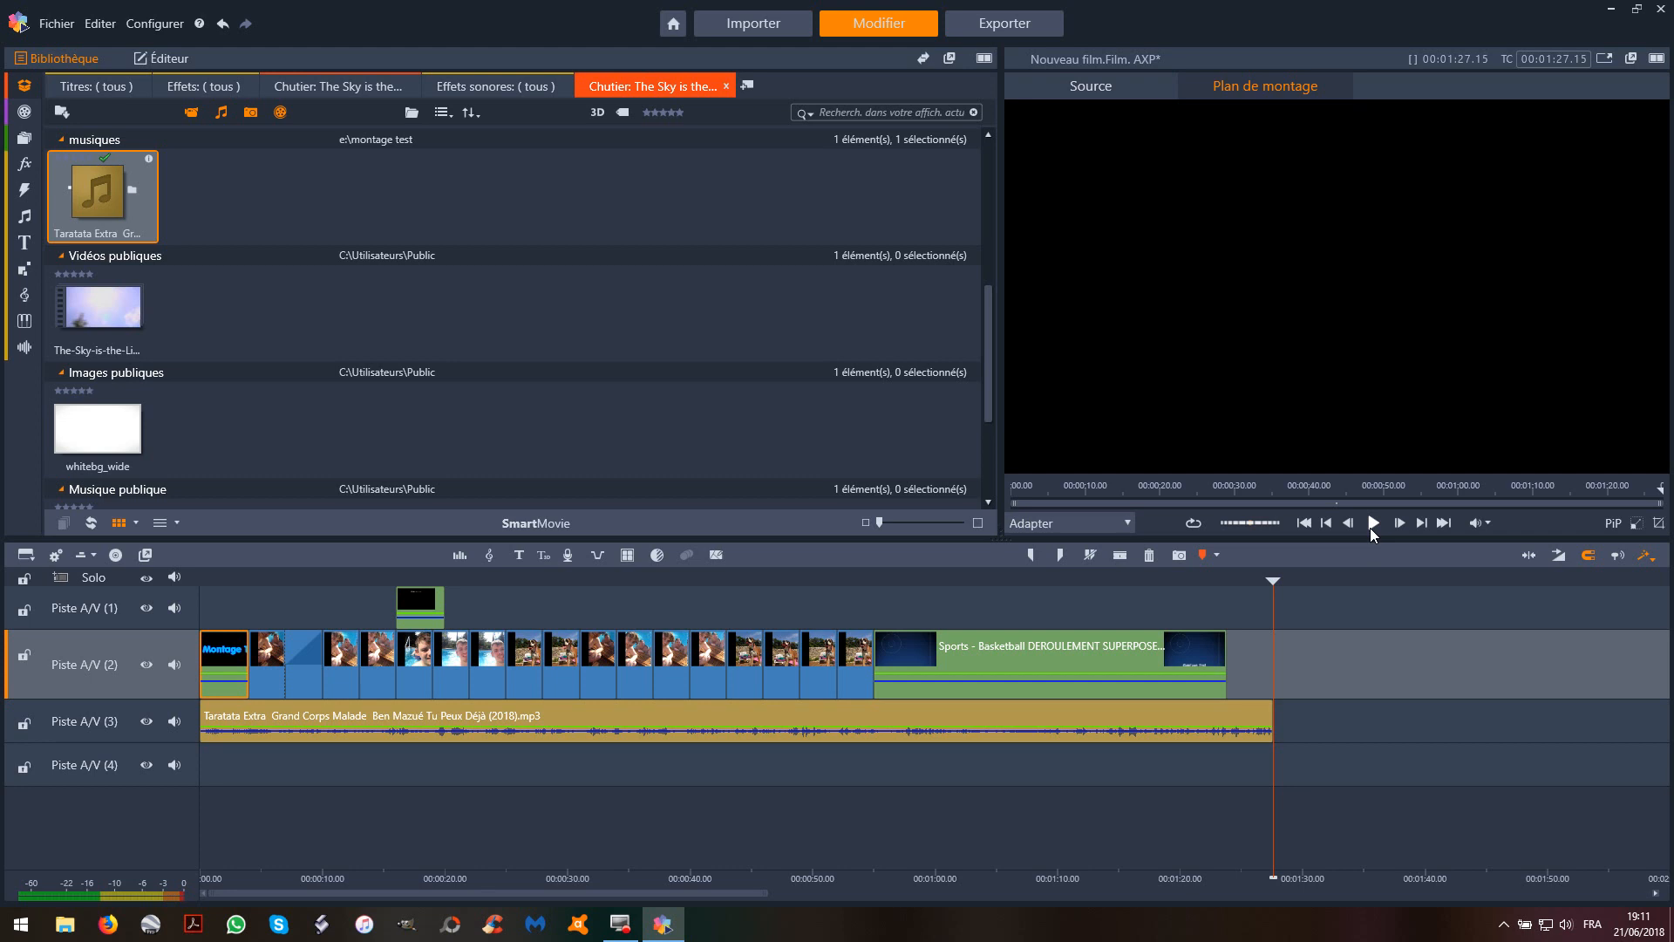
Open the export settings and browse the destination to the Montage test folder on Data (E:)
click(1013, 24)
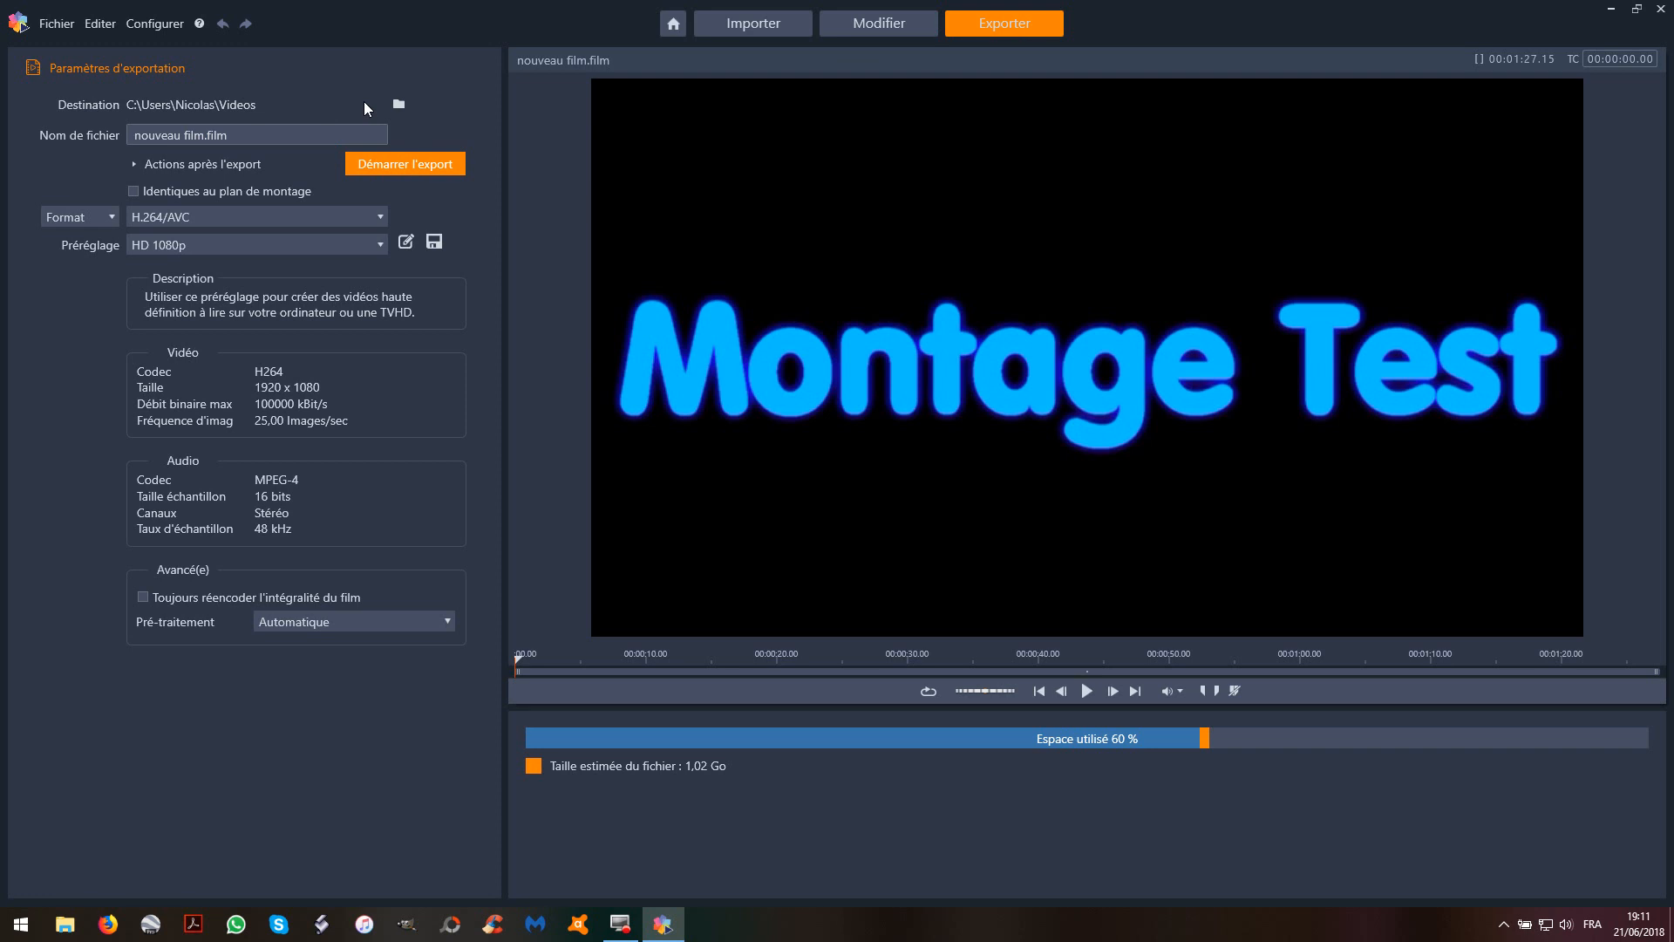
click(398, 105)
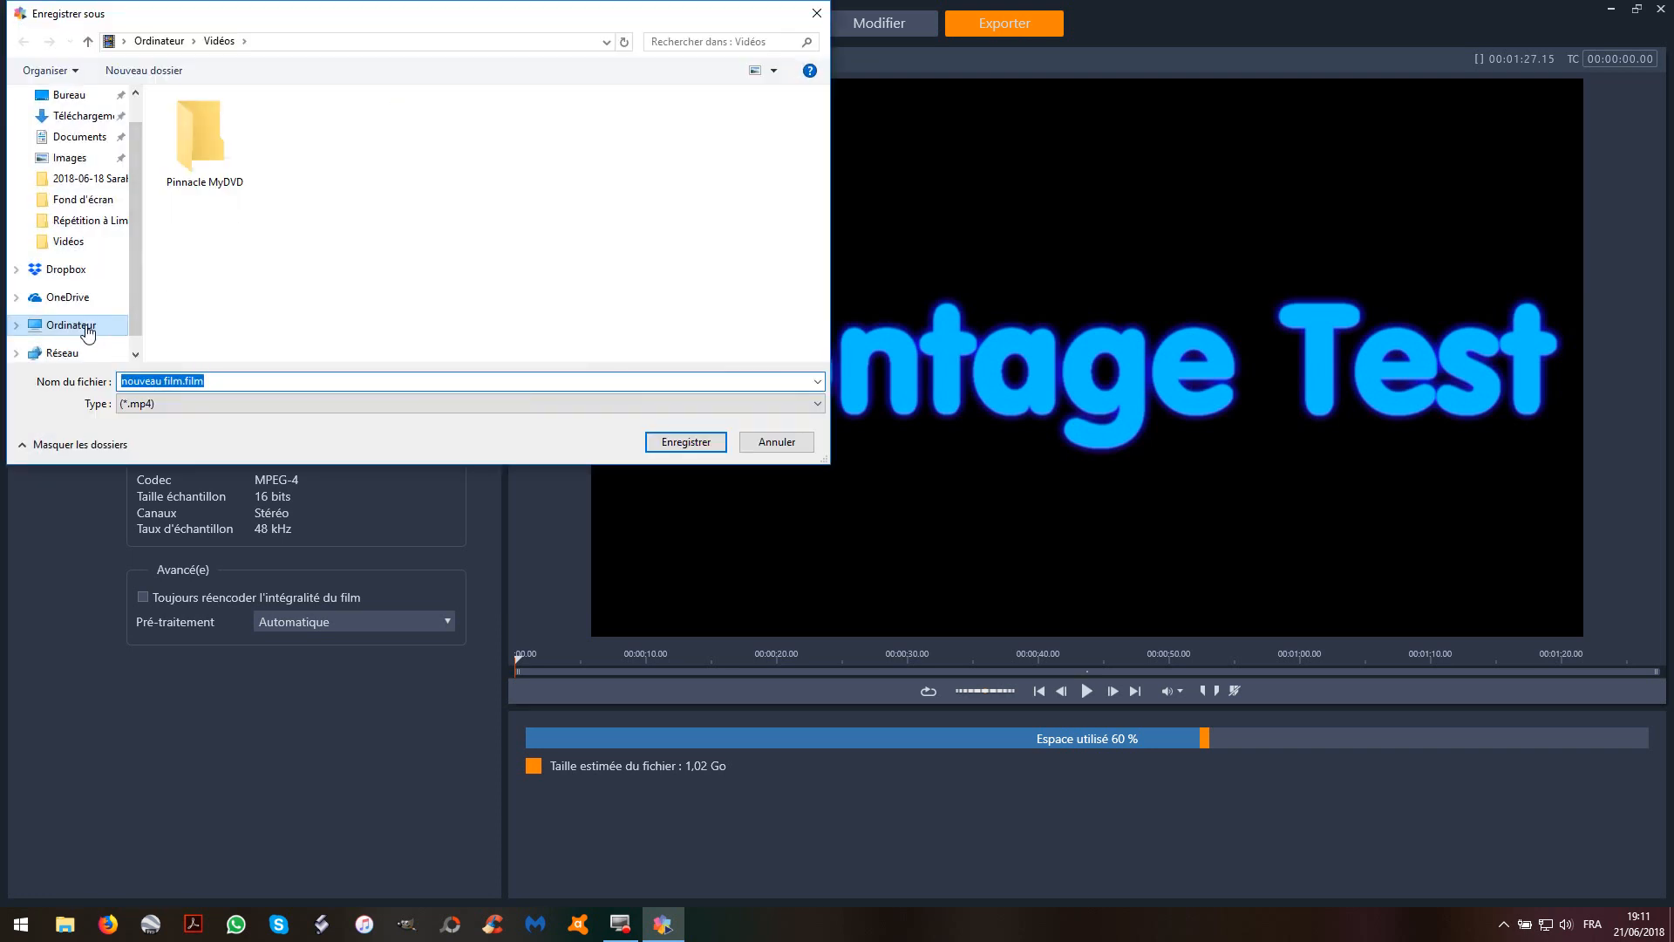
click(87, 330)
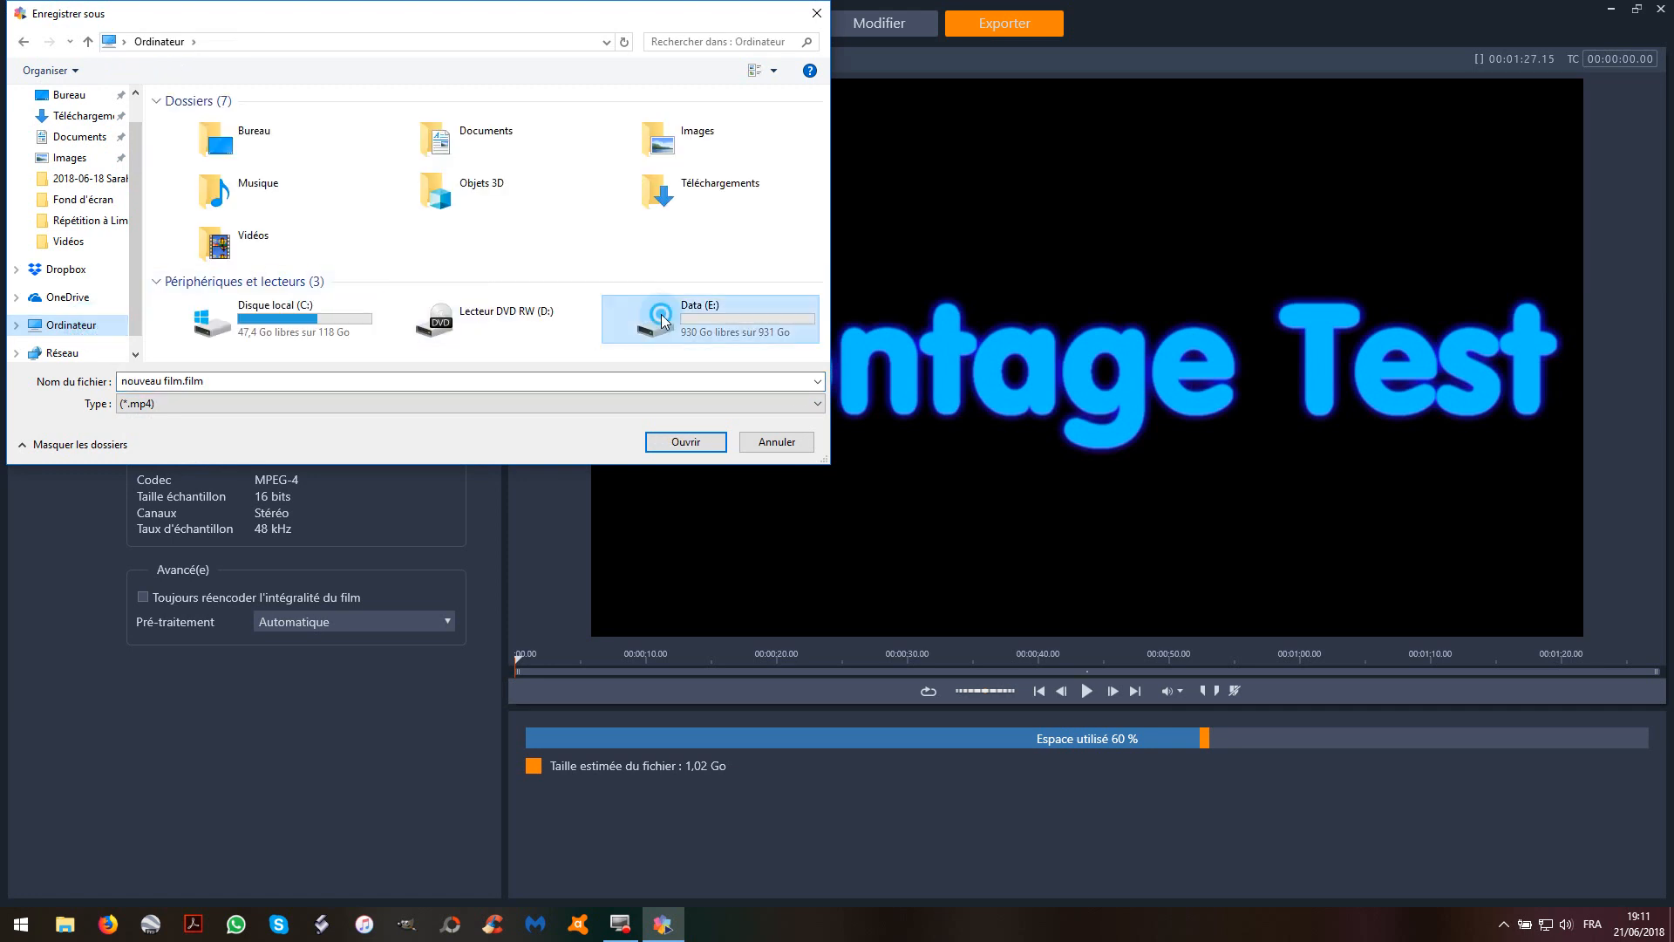
double_click(663, 322)
double_click(241, 122)
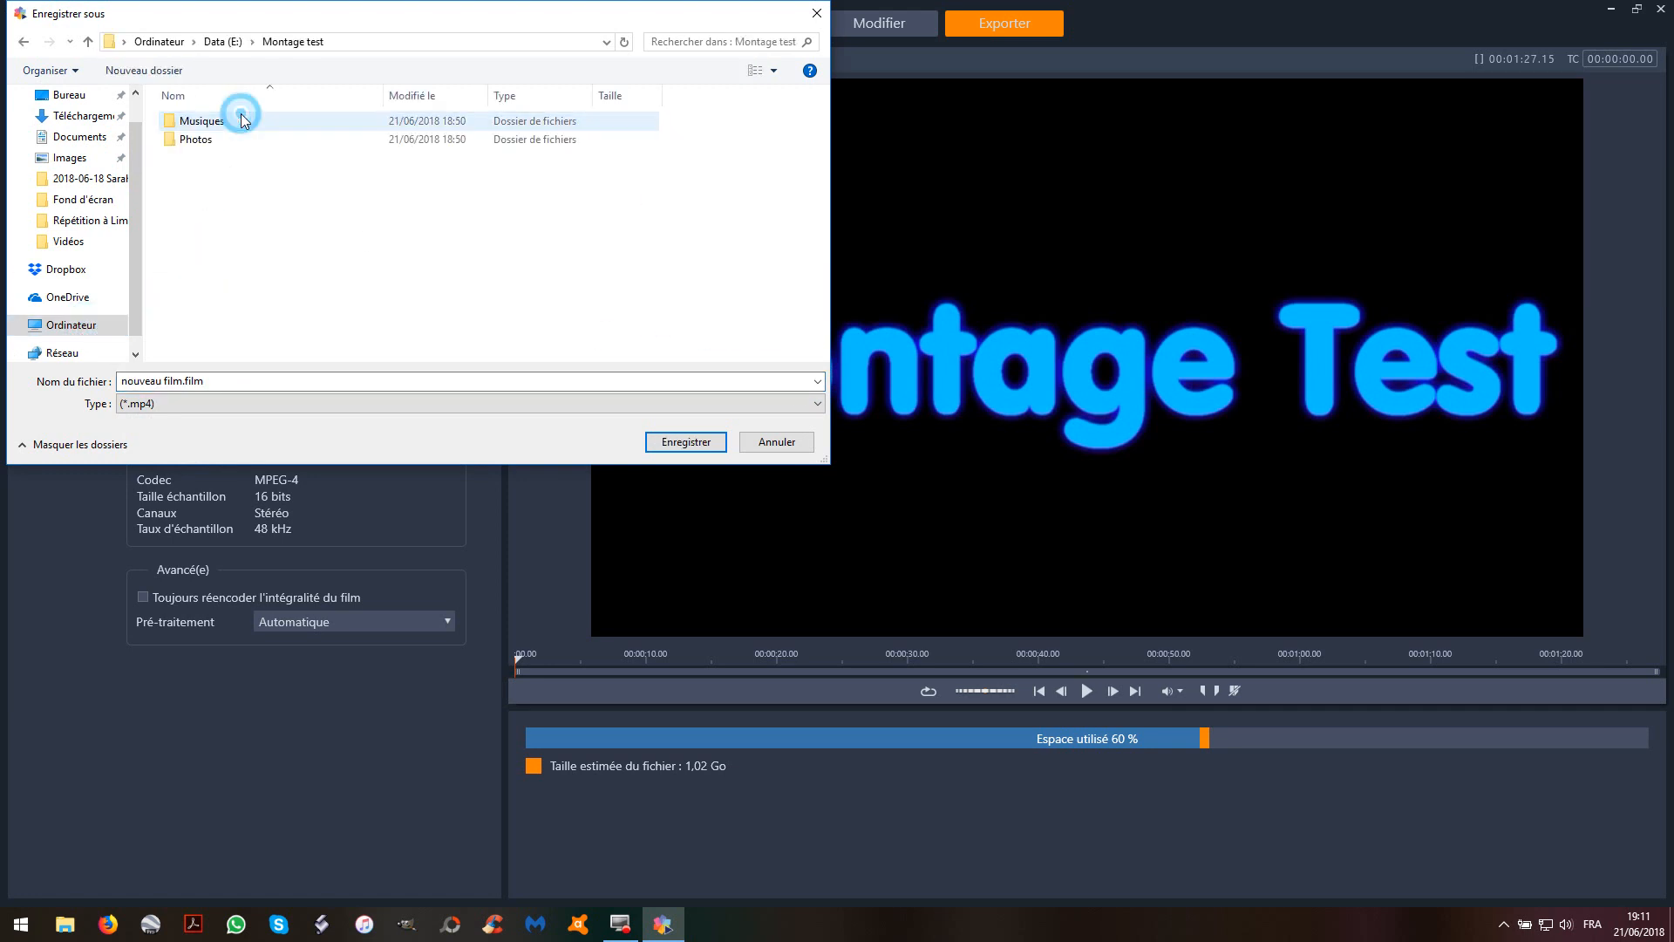
Create a folder named Montage Final inside Montage test and open it as the export destination
right_click(267, 158)
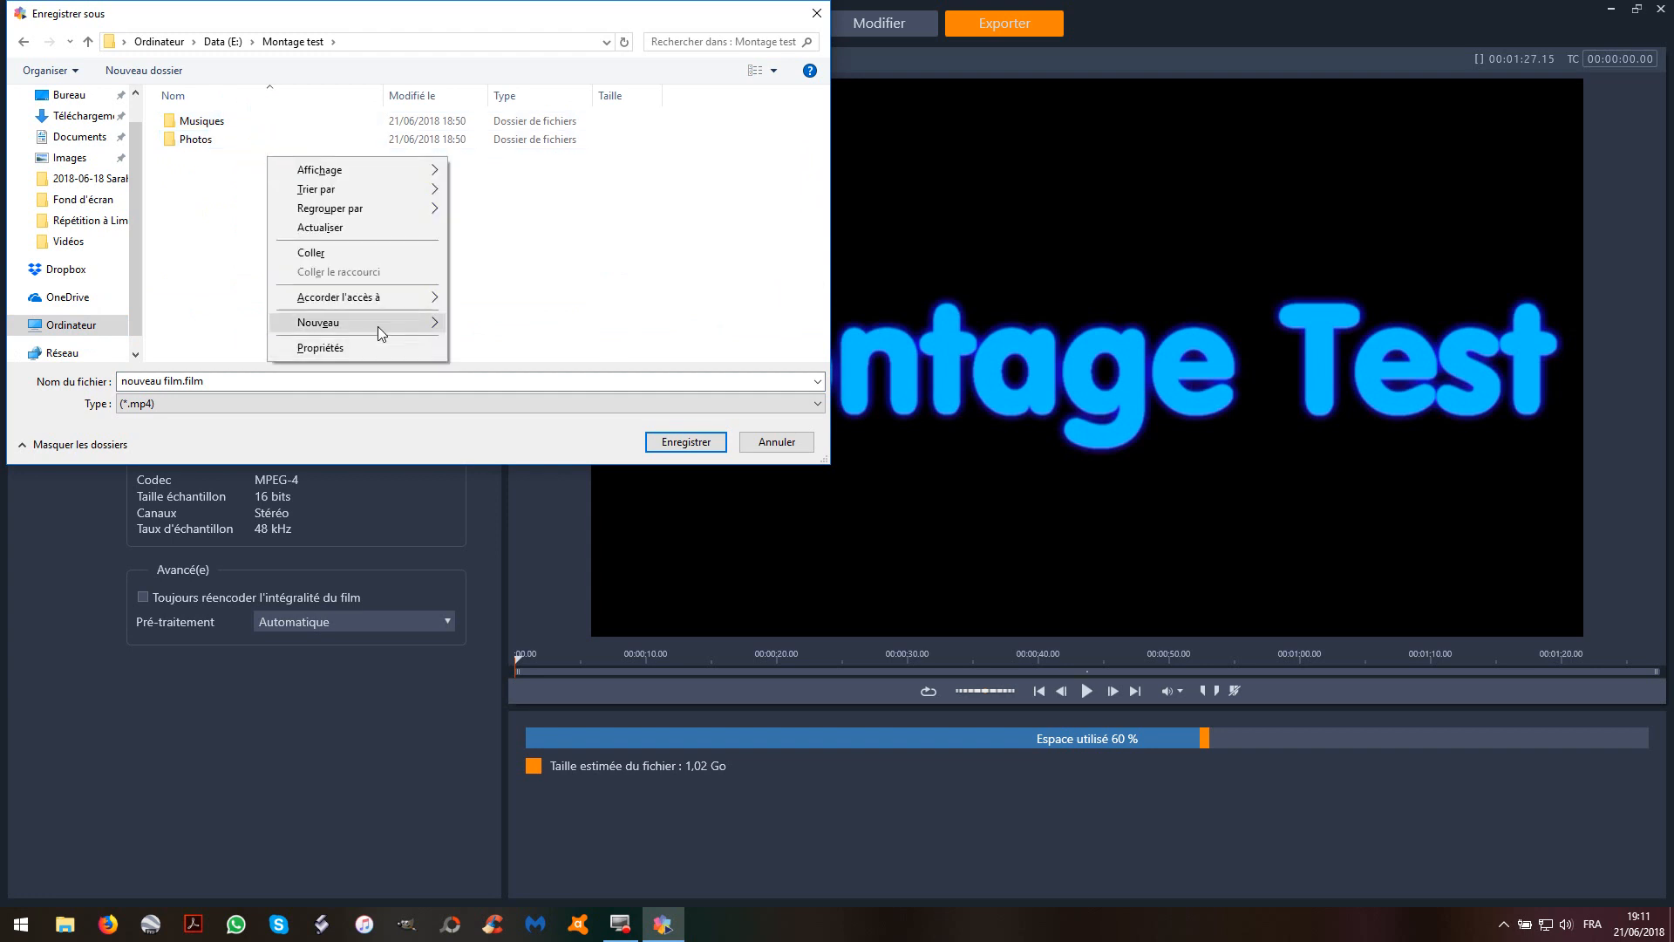
mouse_move(381, 323)
click(542, 326)
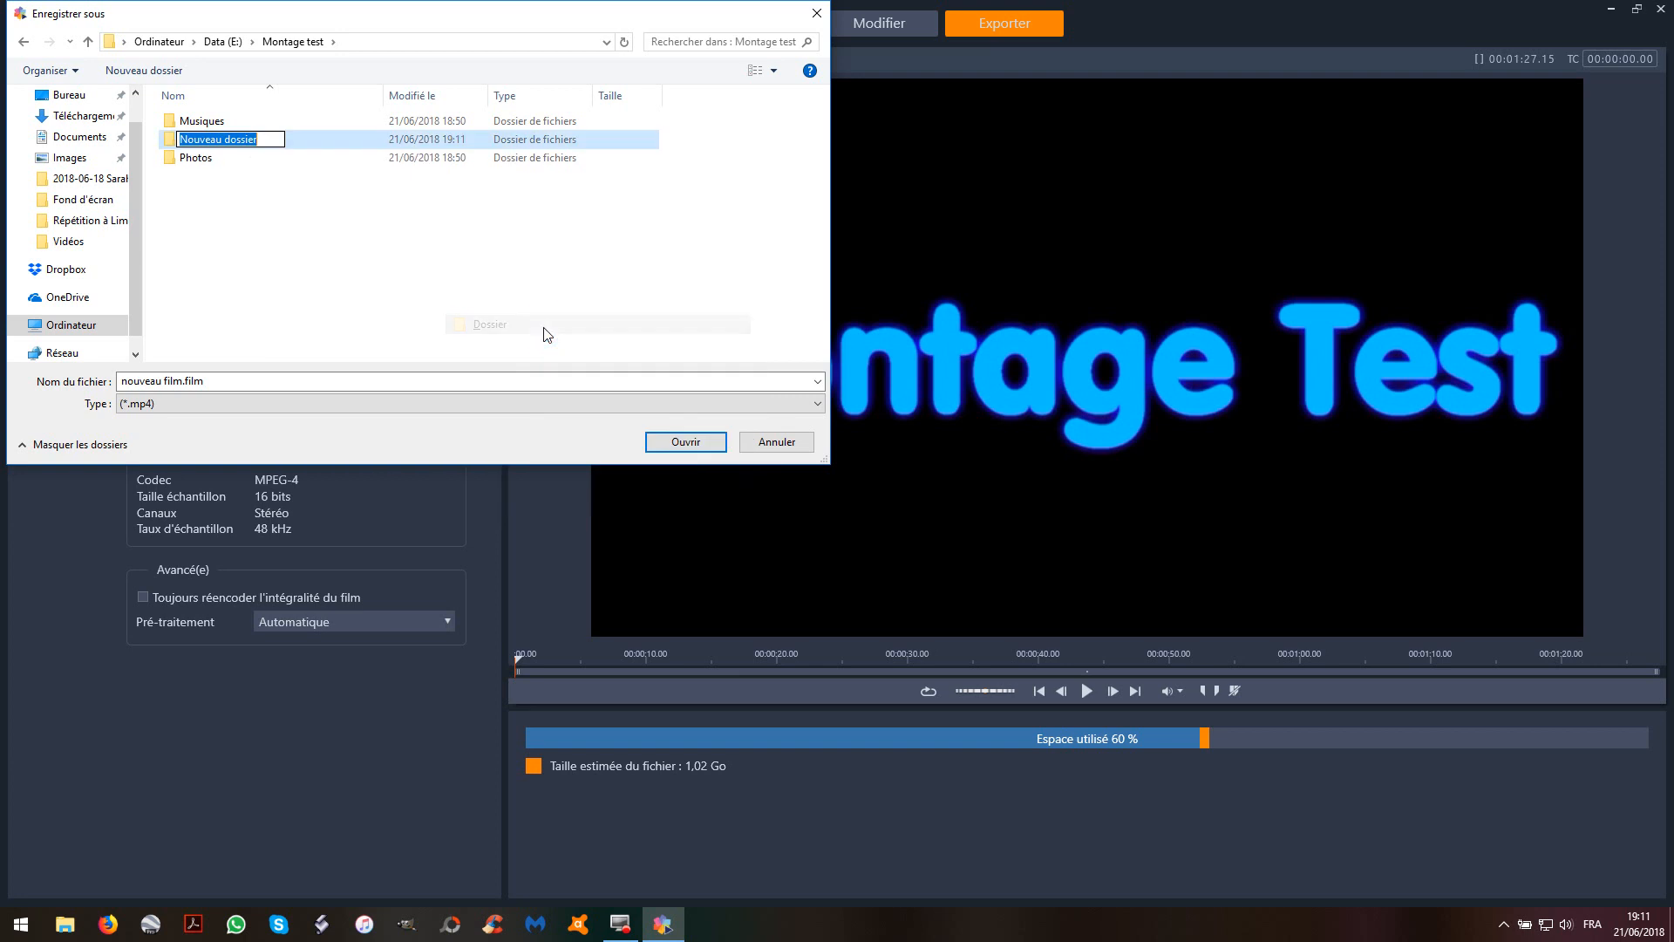
text(M)
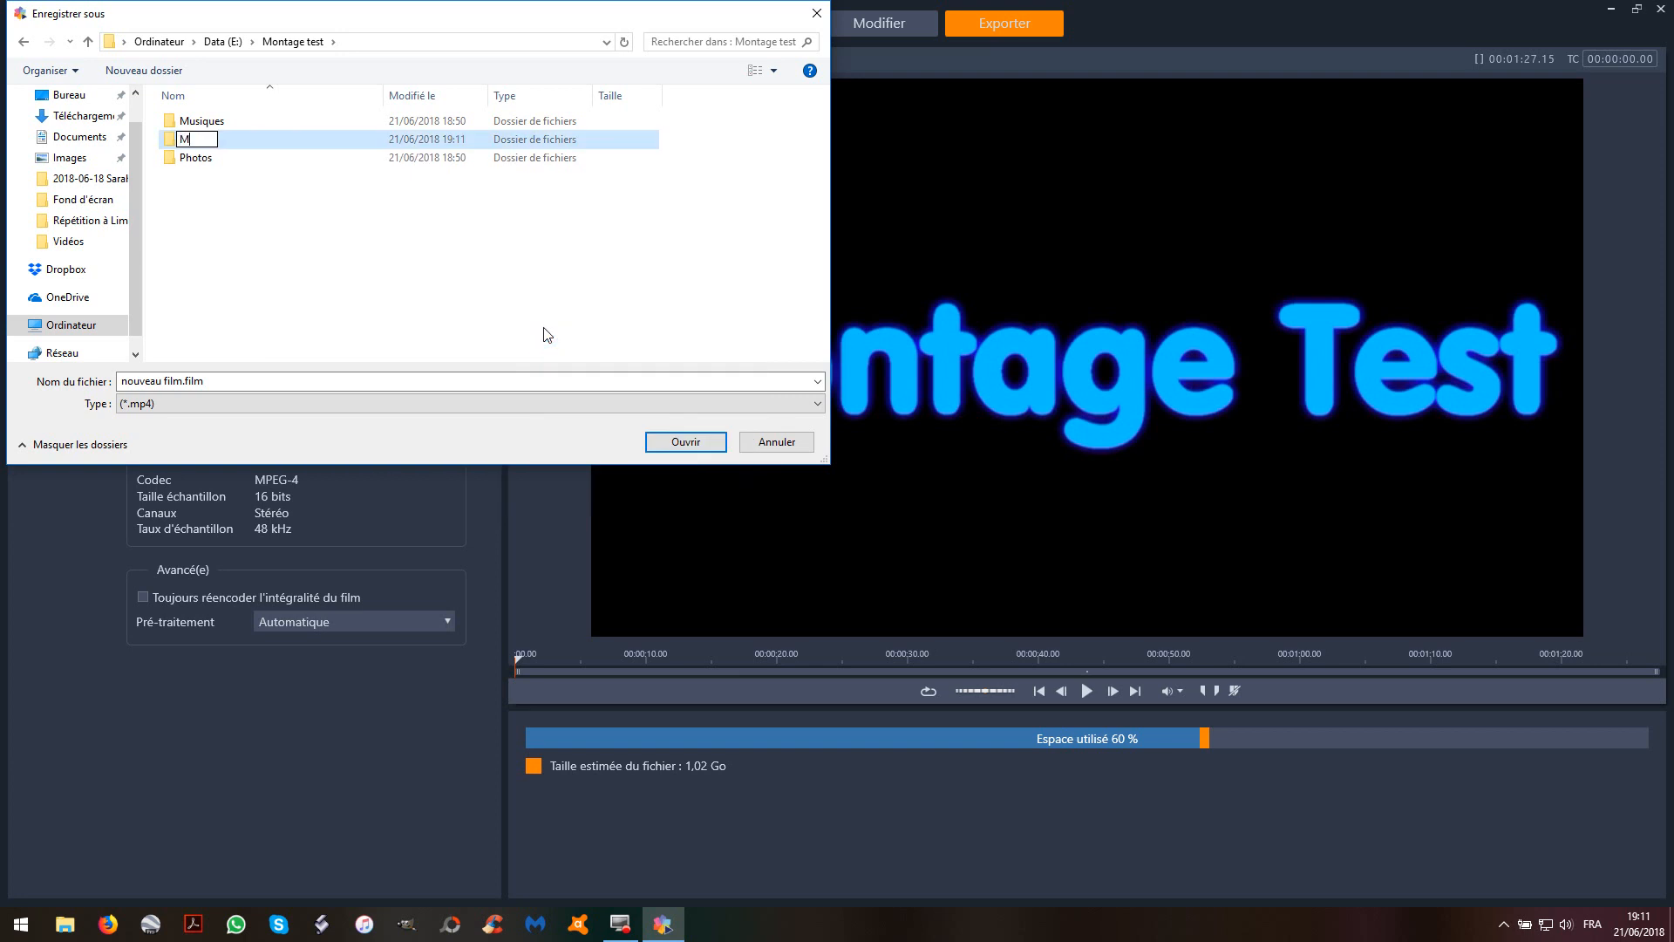
text(onr)
key(Return)
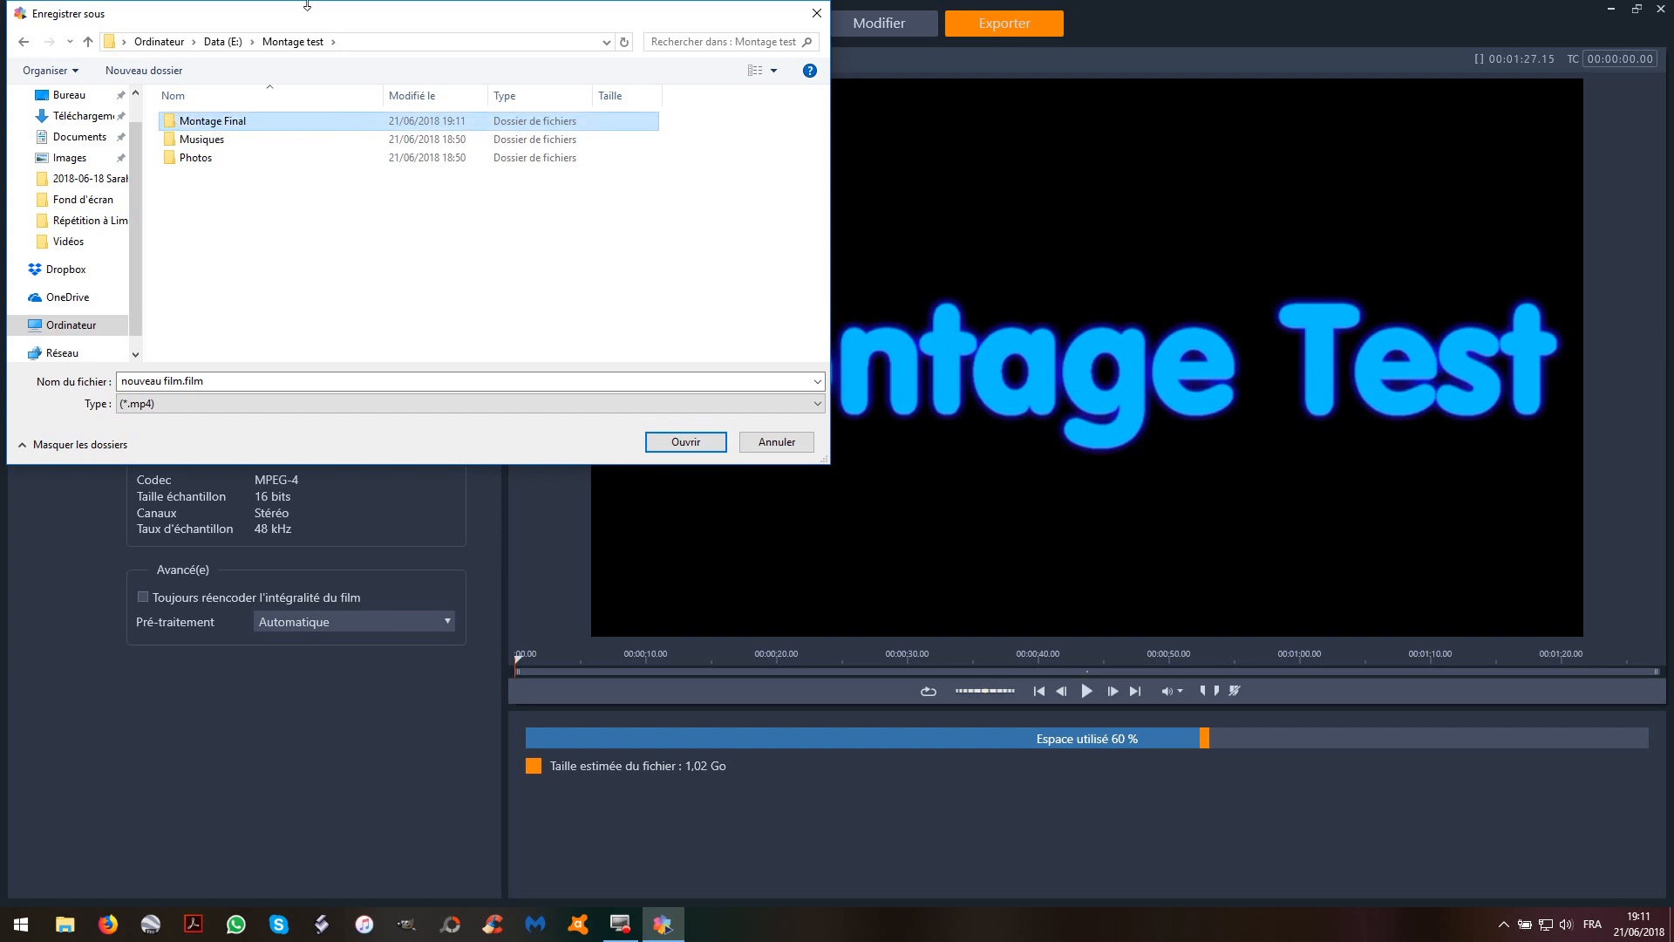
double_click(378, 122)
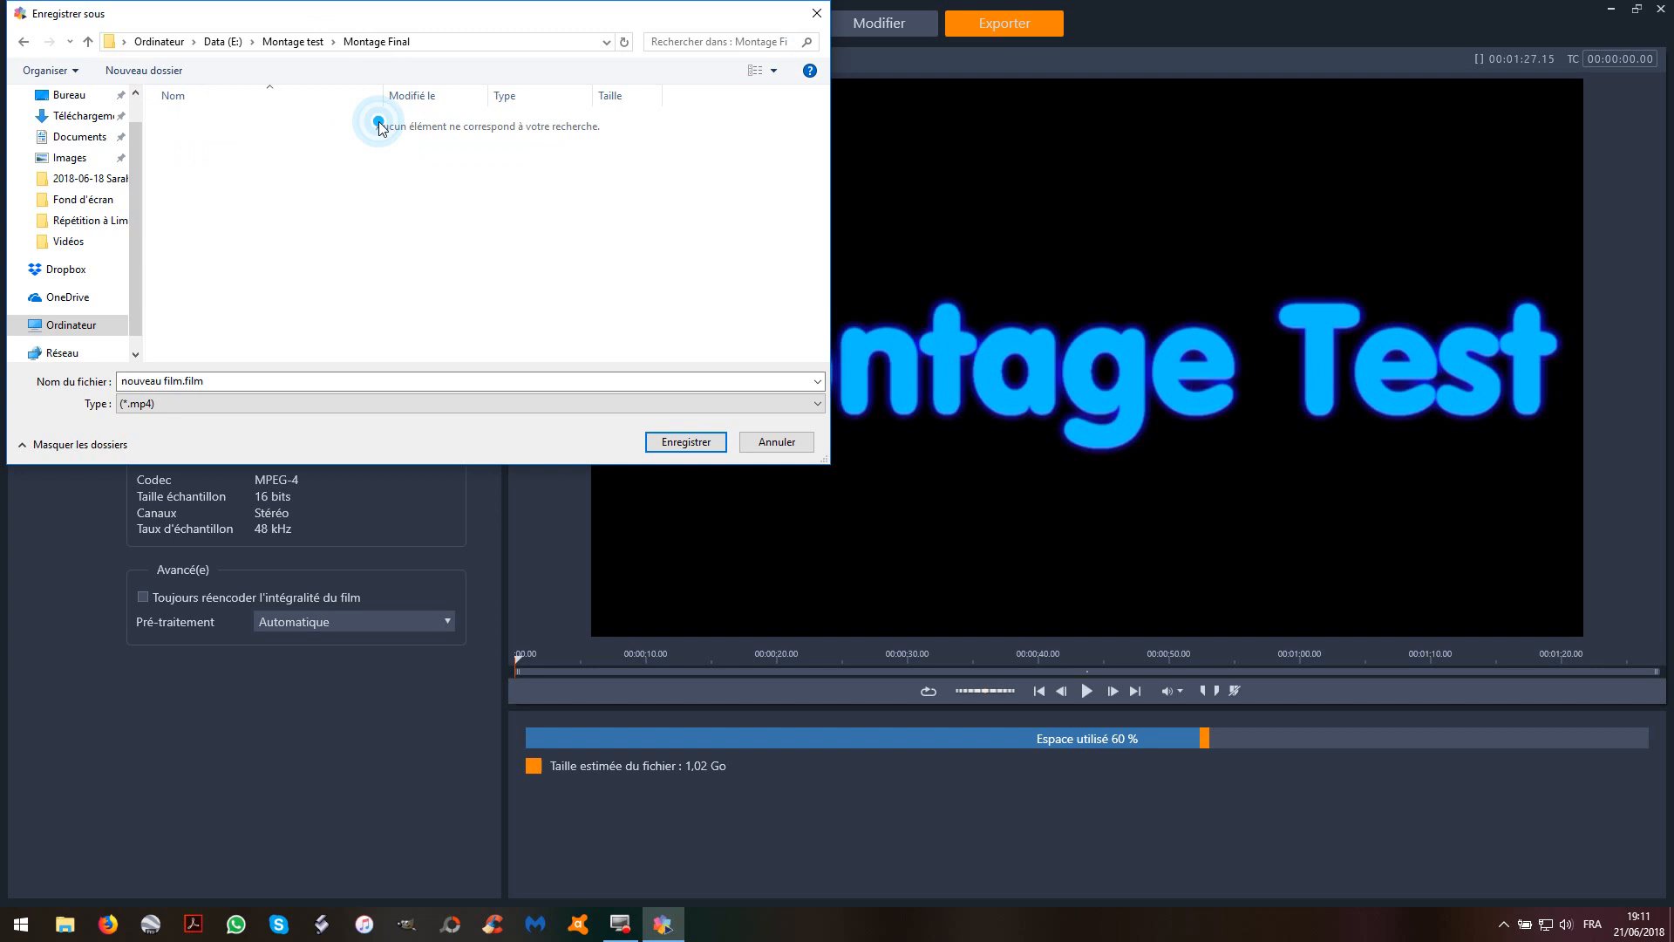
Name the exported file Montage test and confirm the save location
click(284, 381)
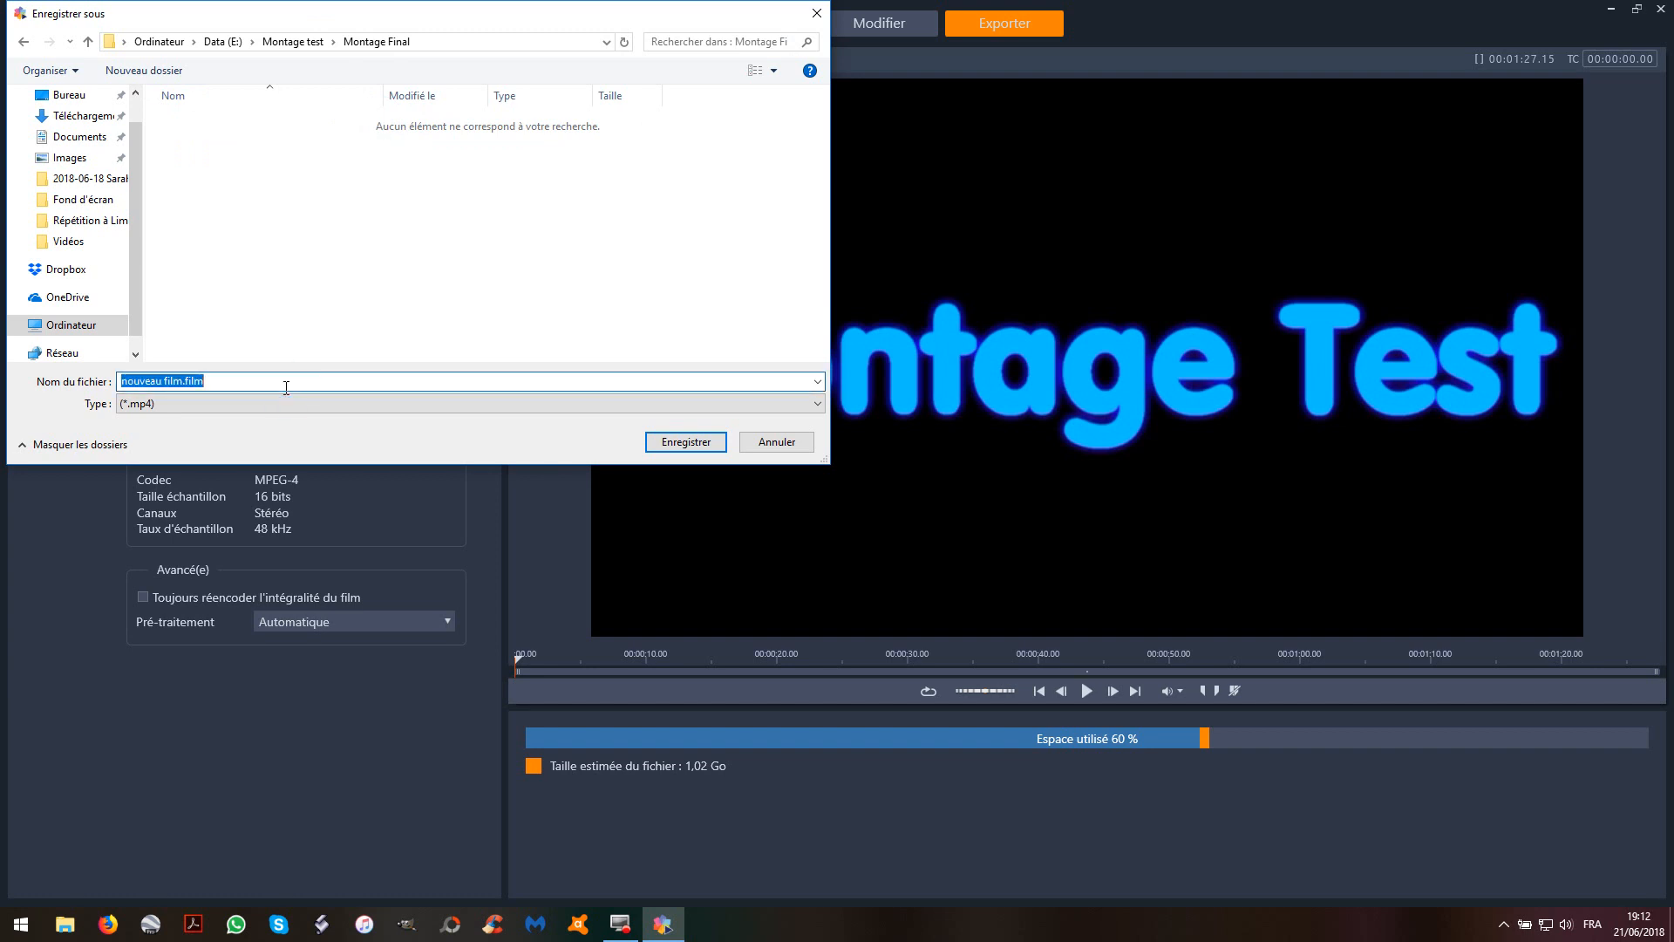
text(Montage test)
click(687, 443)
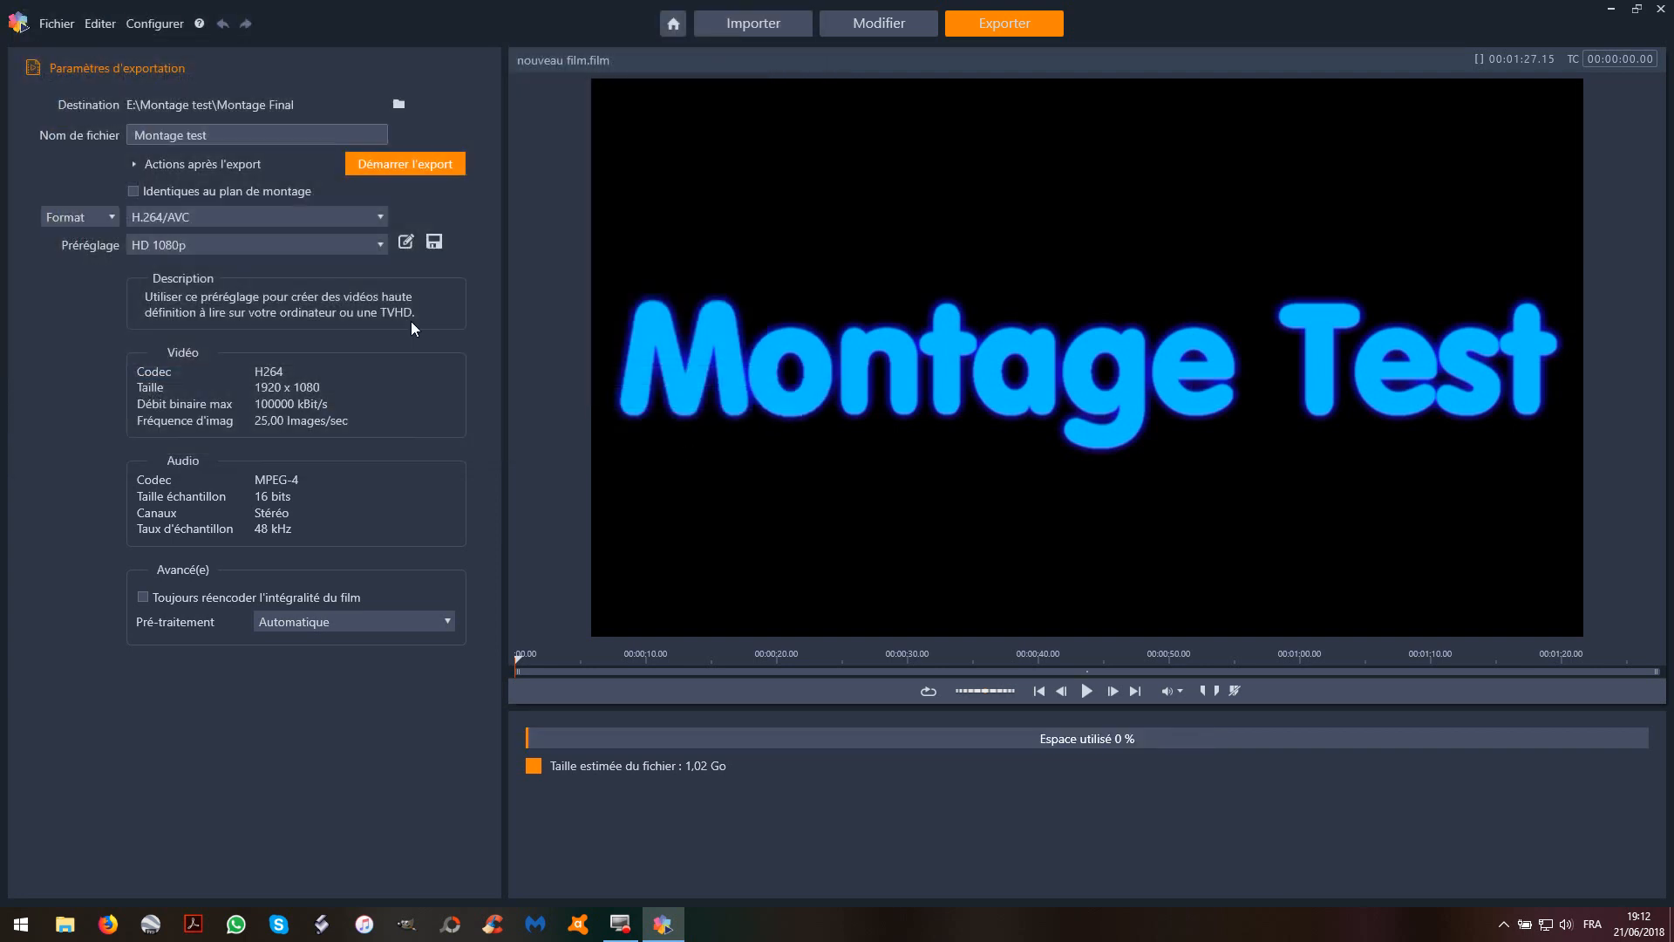
Set the export format to AVI, export the film and close the completion dialog
click(164, 221)
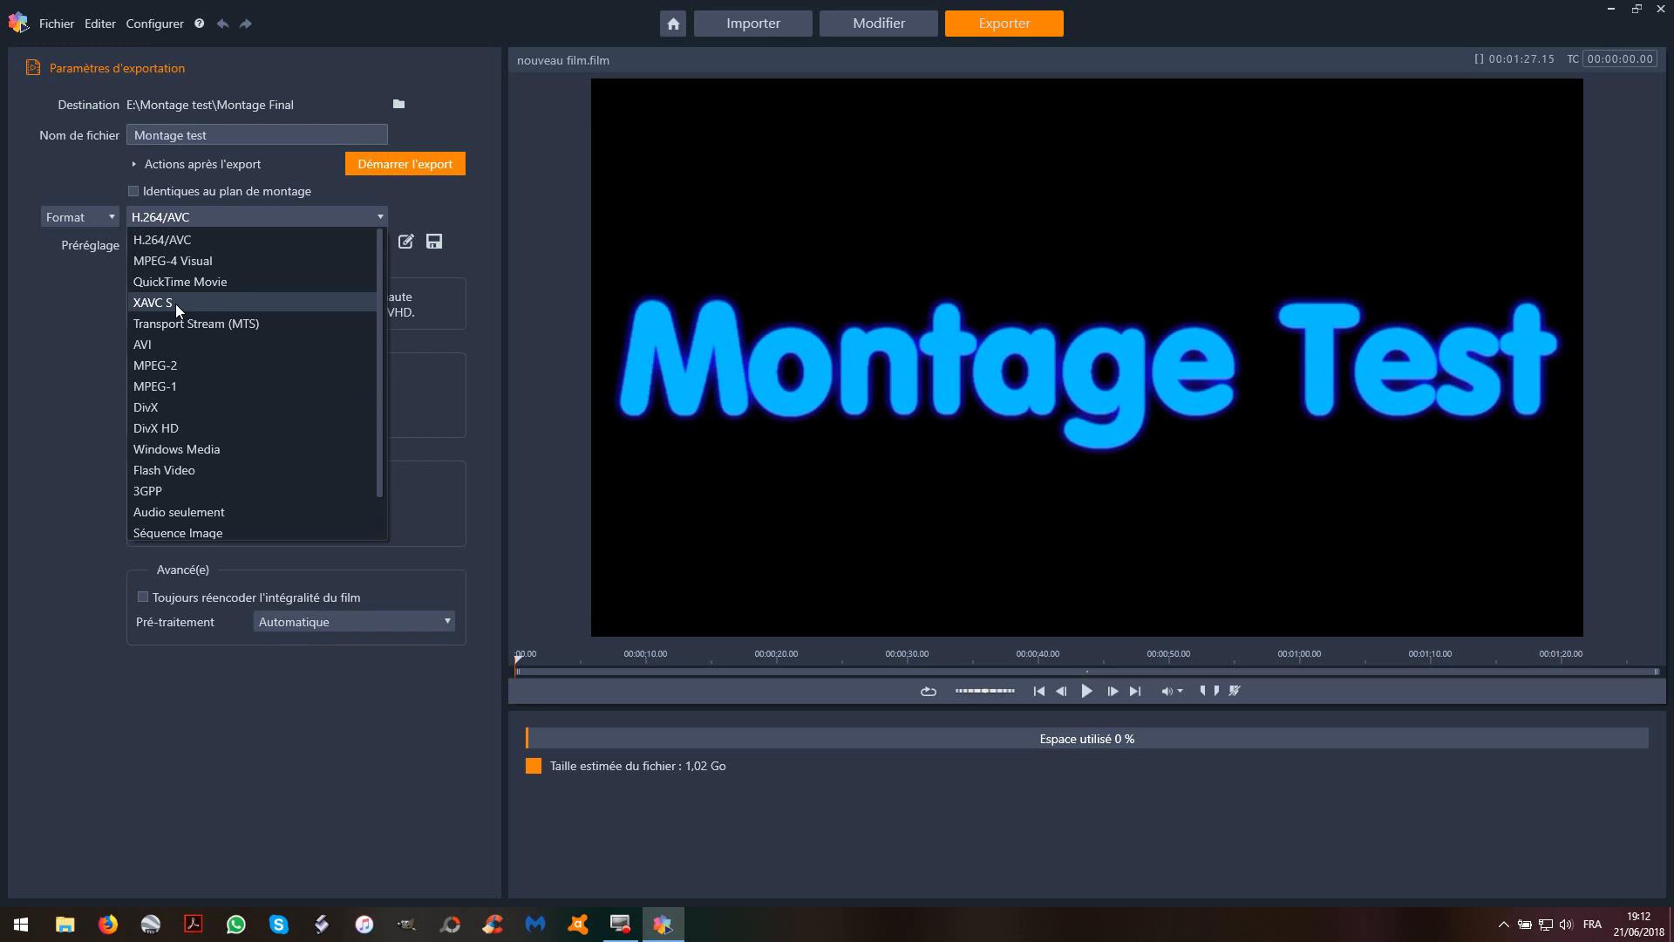
click(180, 350)
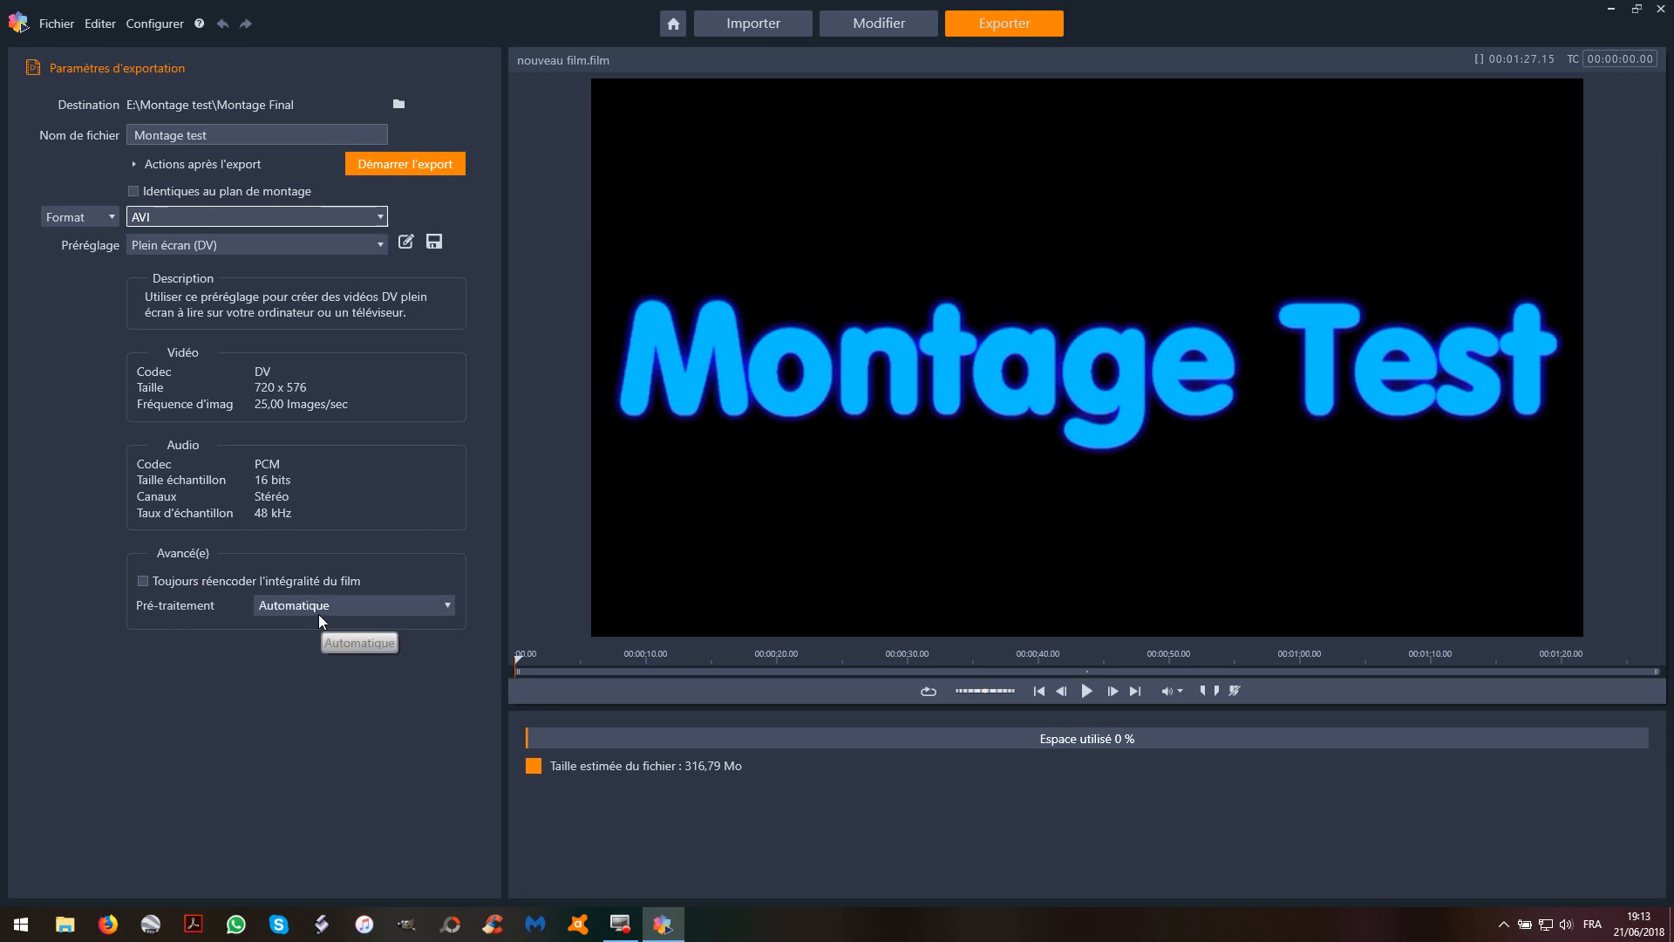
click(420, 171)
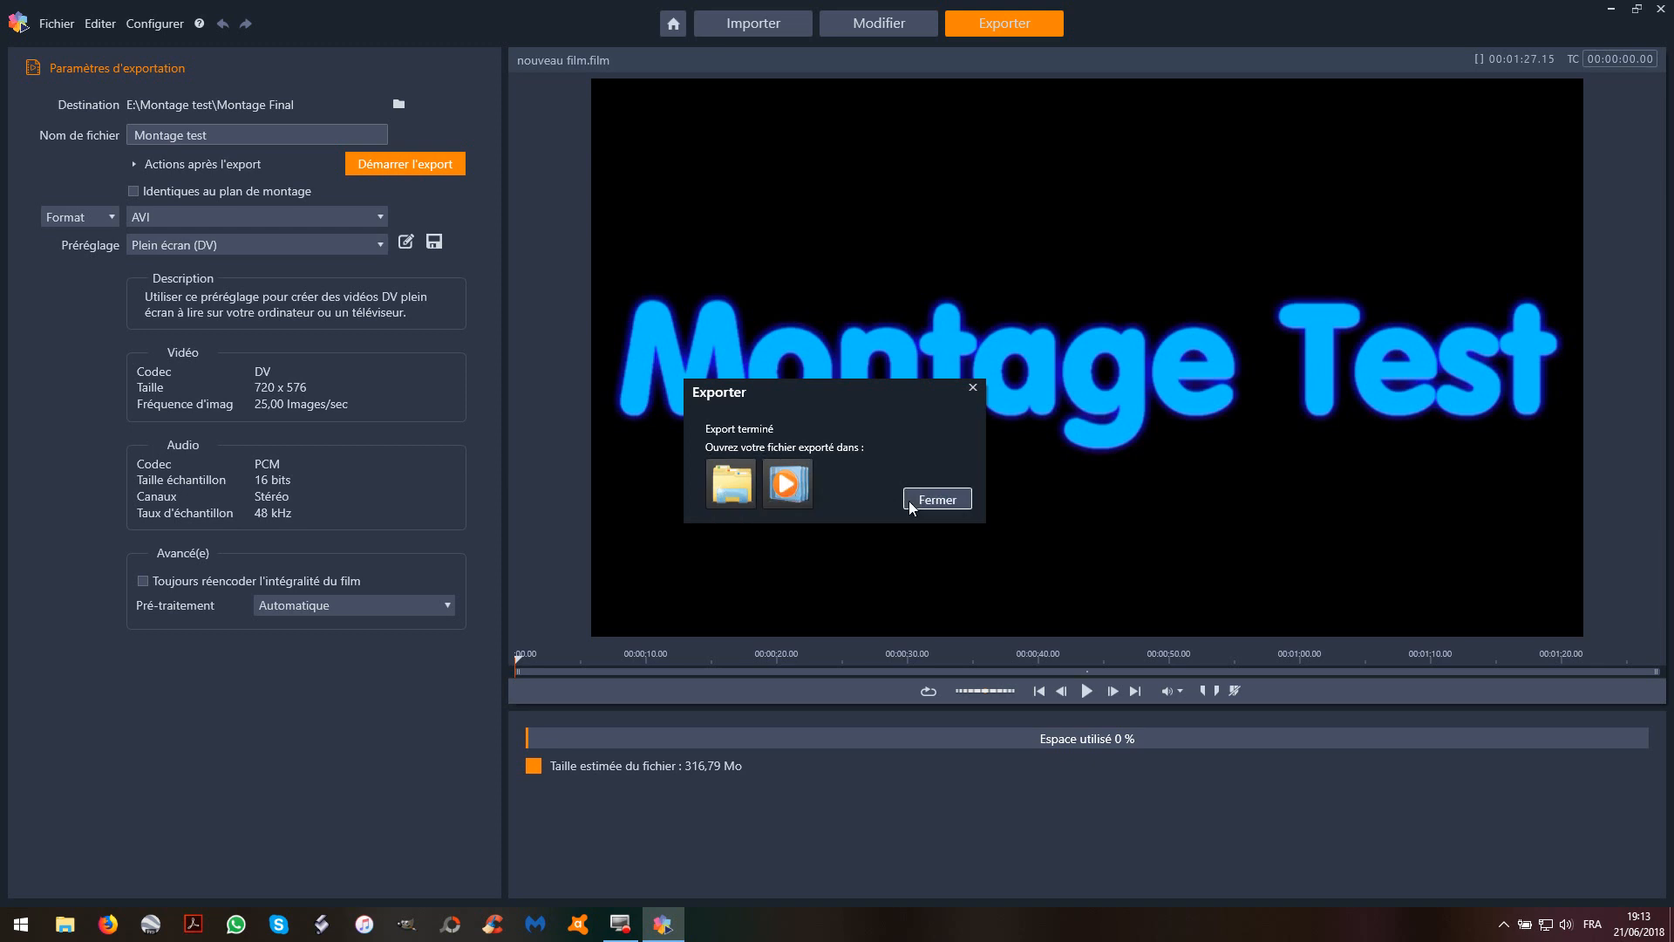
click(909, 504)
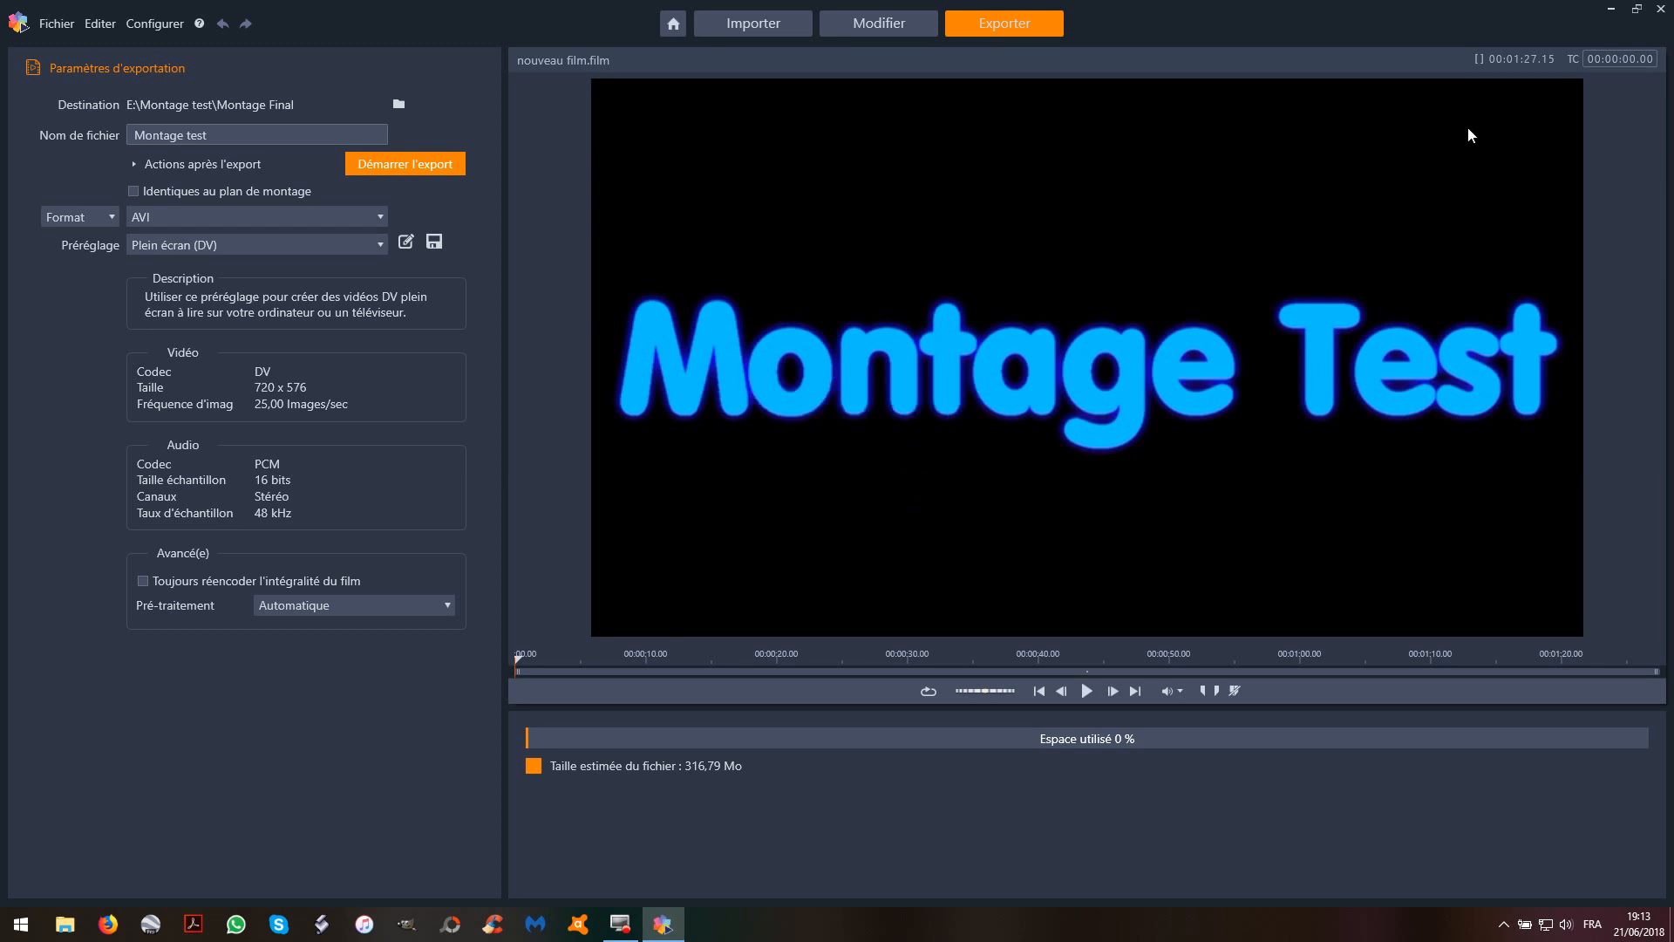